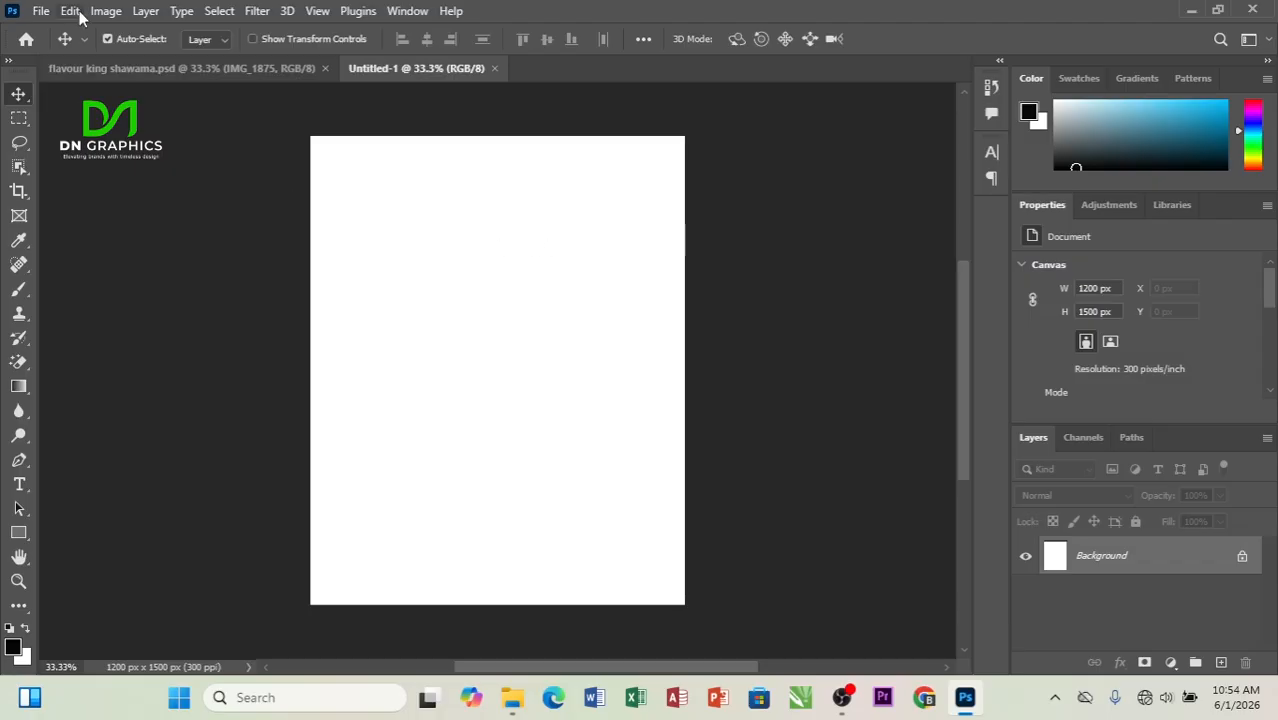
# Compare the finished shawarma flyer with the blank 1200 x 1500 px document and look through the flyer's background layers
pyautogui.click(143, 68)
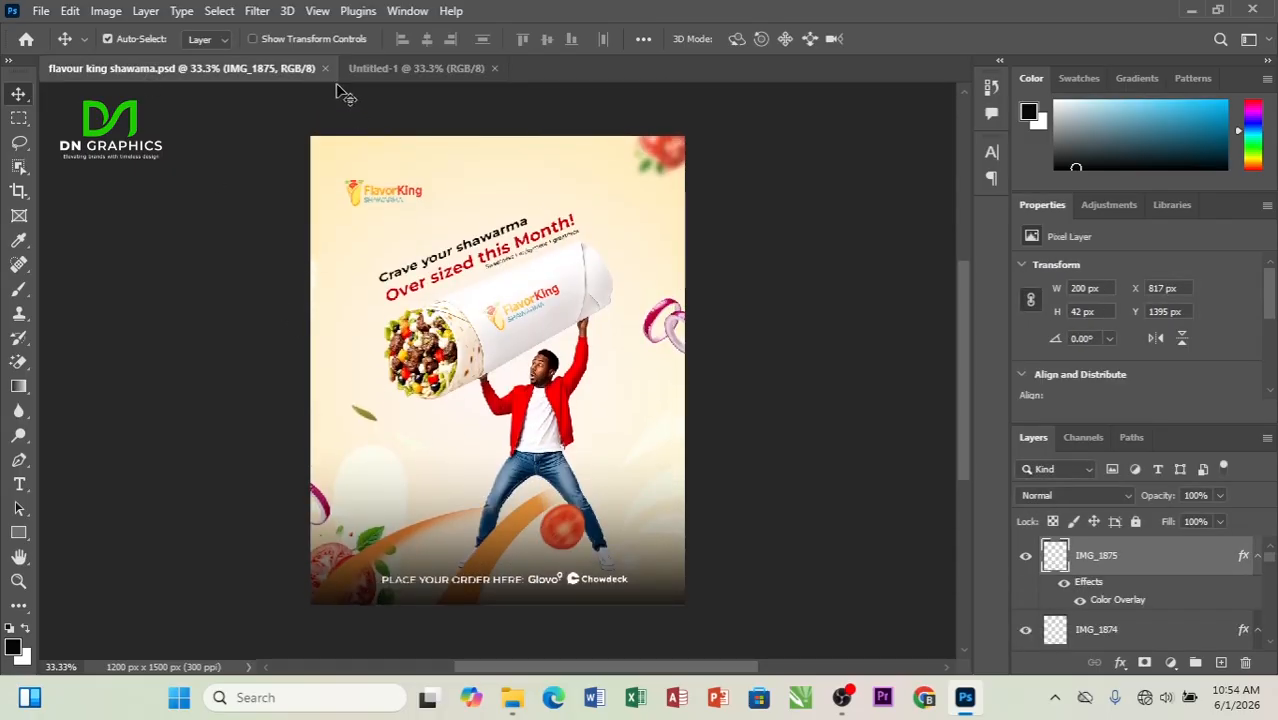
pyautogui.click(407, 72)
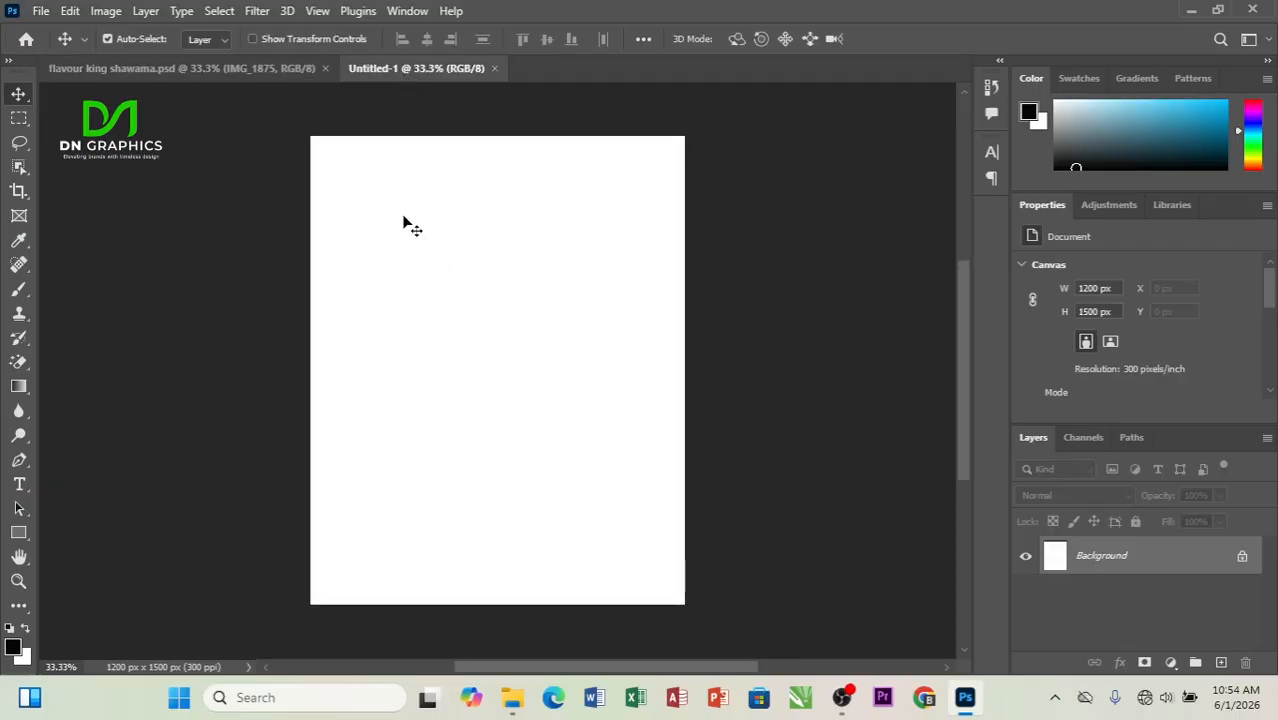
pyautogui.click(190, 67)
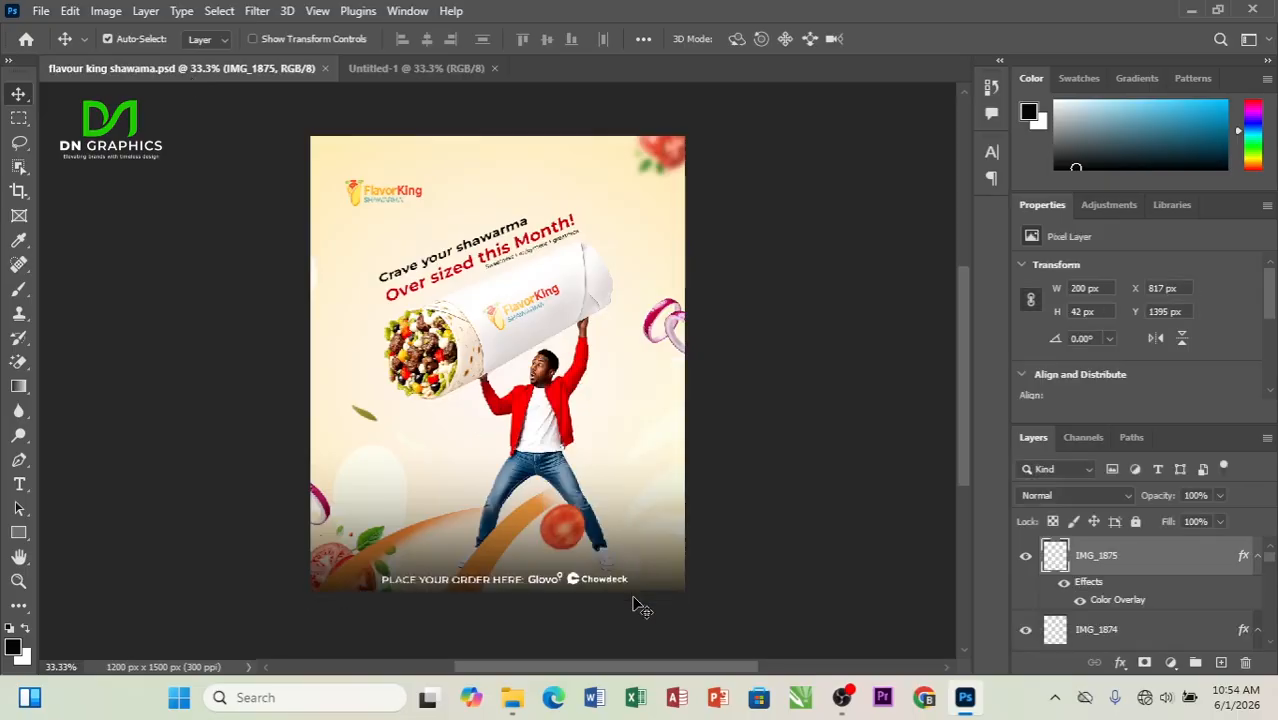
pyautogui.click(335, 140)
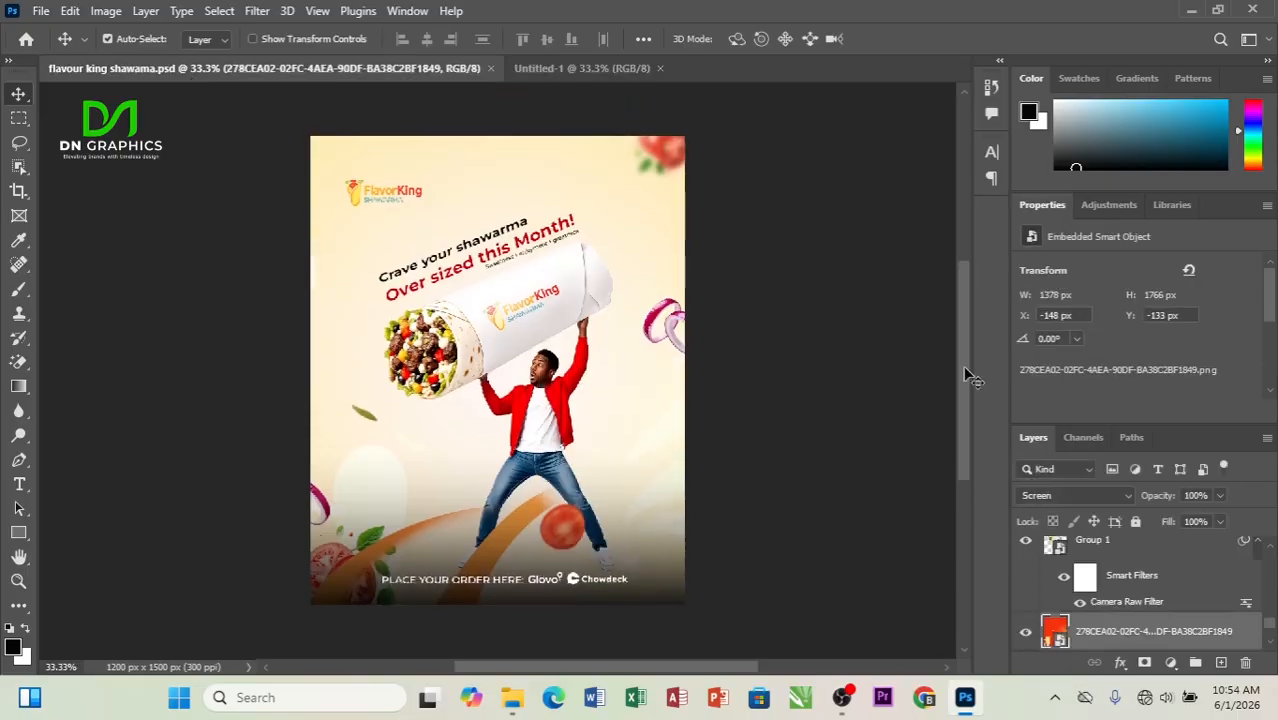
pyautogui.scroll(-2, 1101, 642)
pyautogui.moveTo(1088, 595); pyautogui.dragTo(516, 290)
pyautogui.scroll(-4, 508, 302)
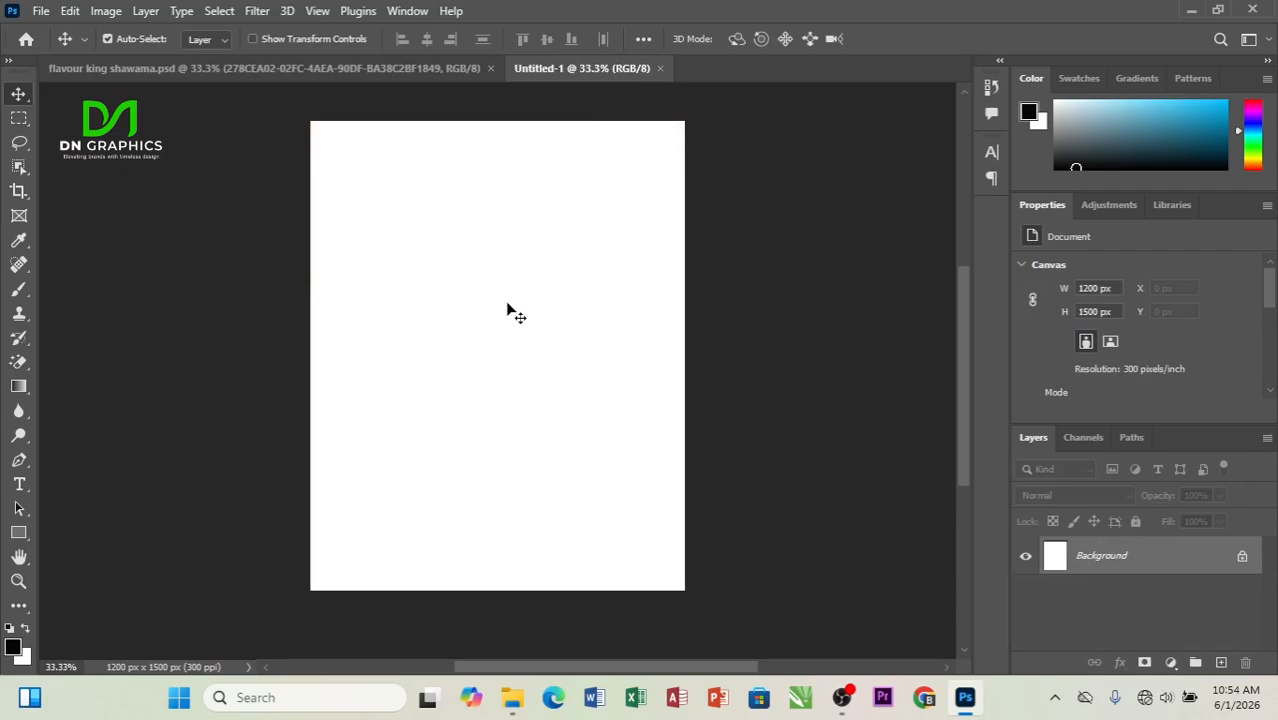
pyautogui.scroll(5, 508, 302)
pyautogui.scroll(-3, 508, 302)
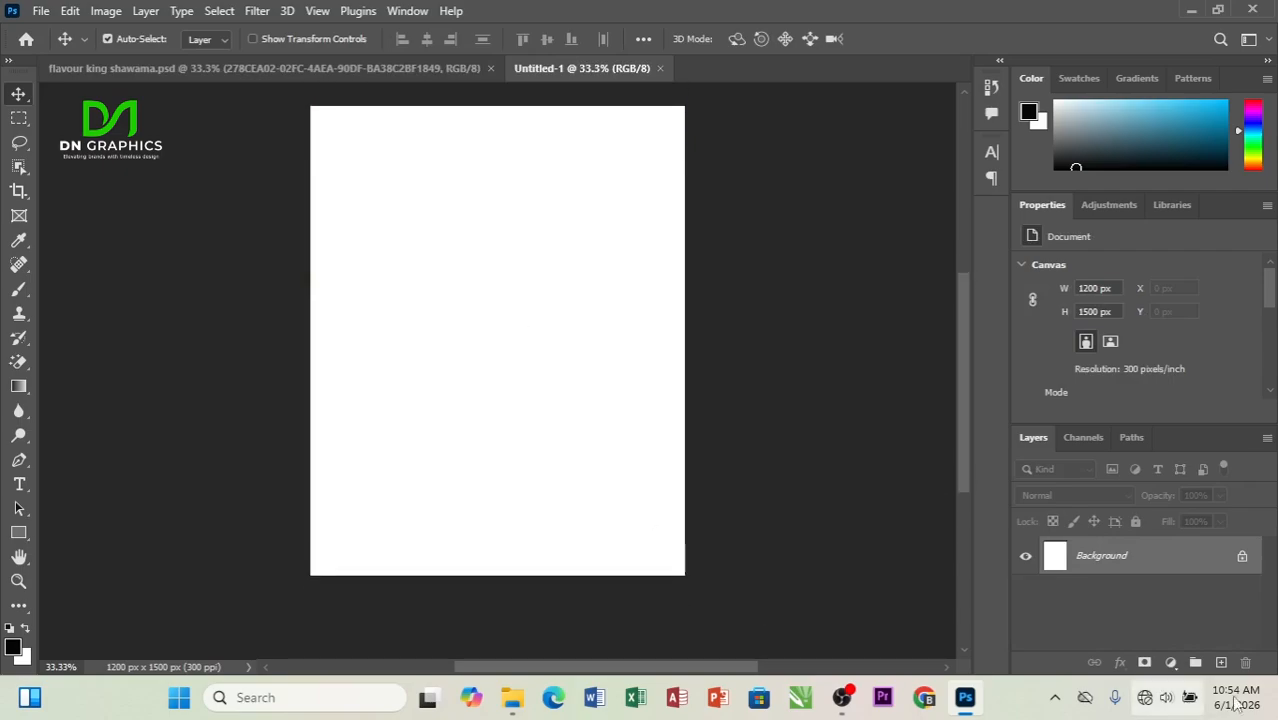
# Copy the FlavorKing logo from the finished shawarma flyer into the blank document, near the canvas's upper-left corner
pyautogui.click(353, 68)
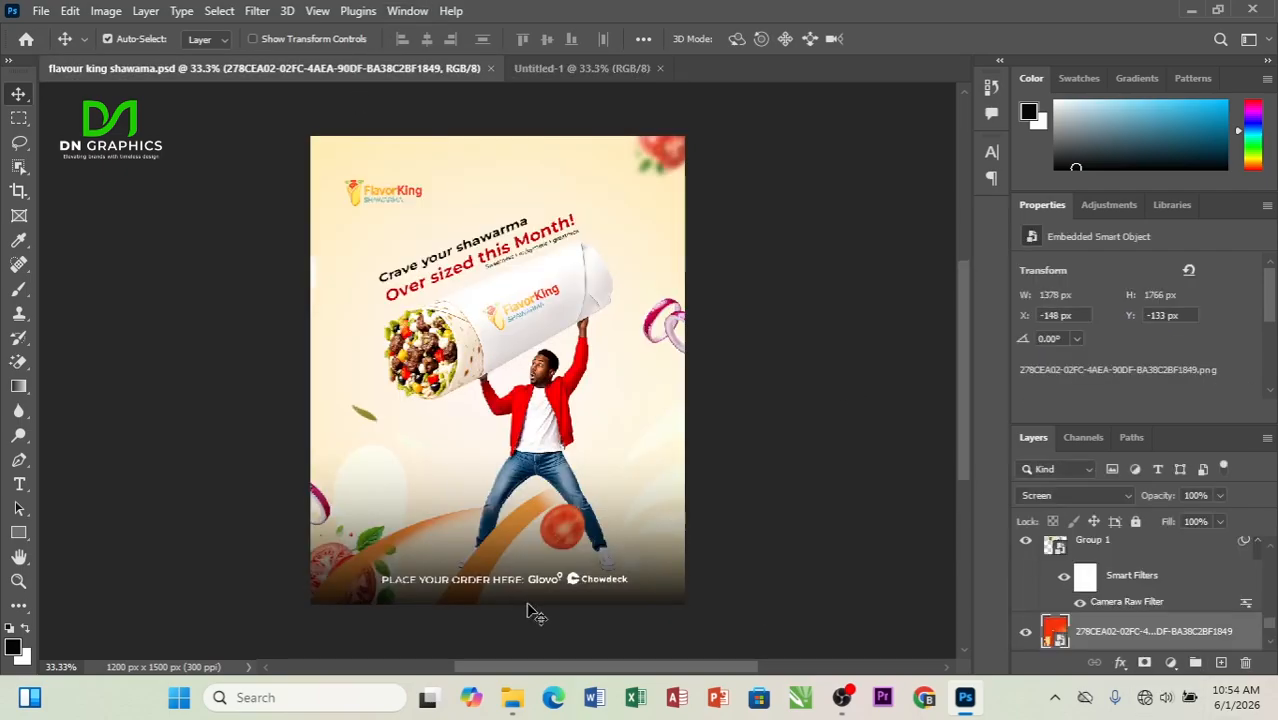
pyautogui.click(349, 189)
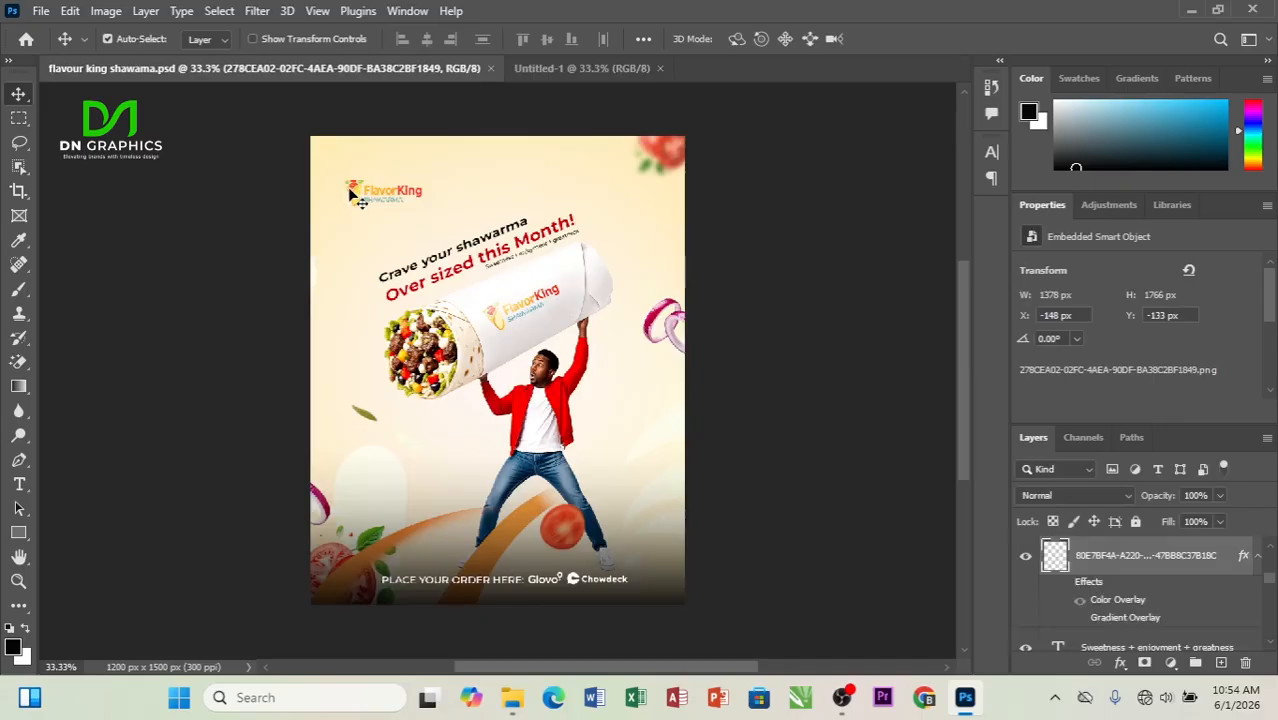
pyautogui.moveTo(393, 164); pyautogui.dragTo(542, 70)
pyautogui.moveTo(456, 330); pyautogui.dragTo(405, 410)
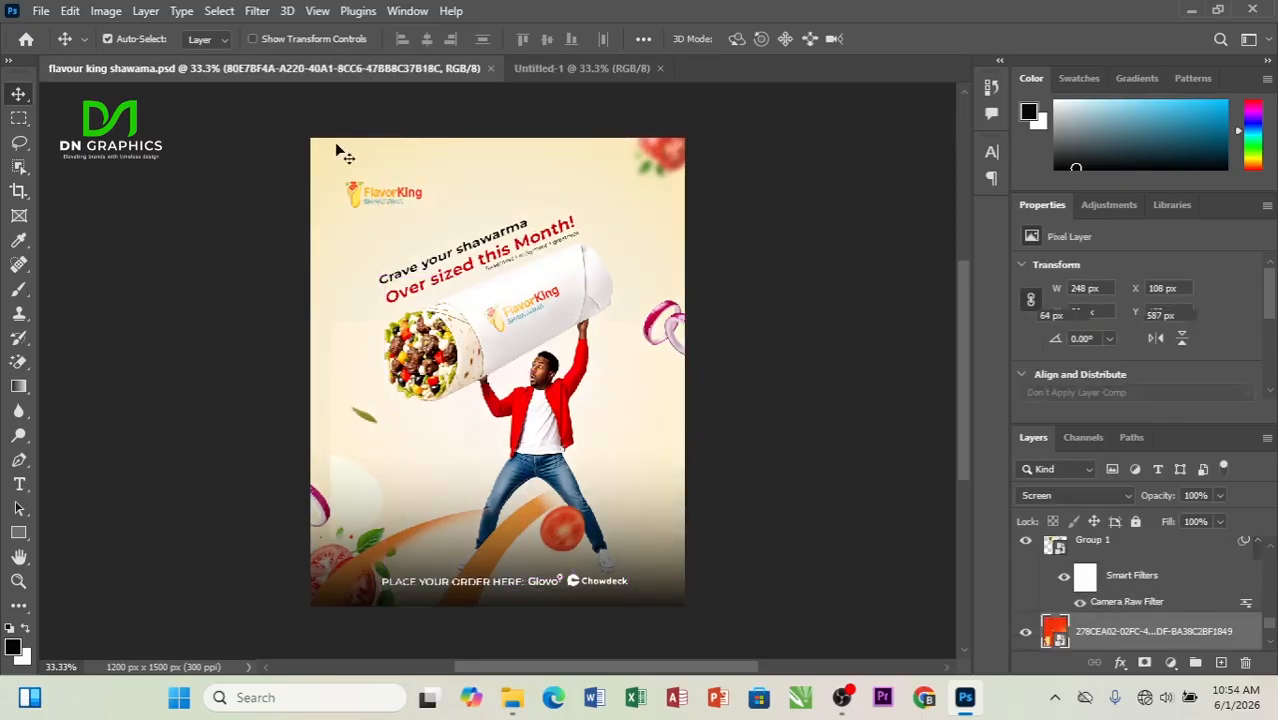
pyautogui.moveTo(351, 200); pyautogui.dragTo(400, 210)
pyautogui.click(432, 322)
pyautogui.scroll(1, 431, 320)
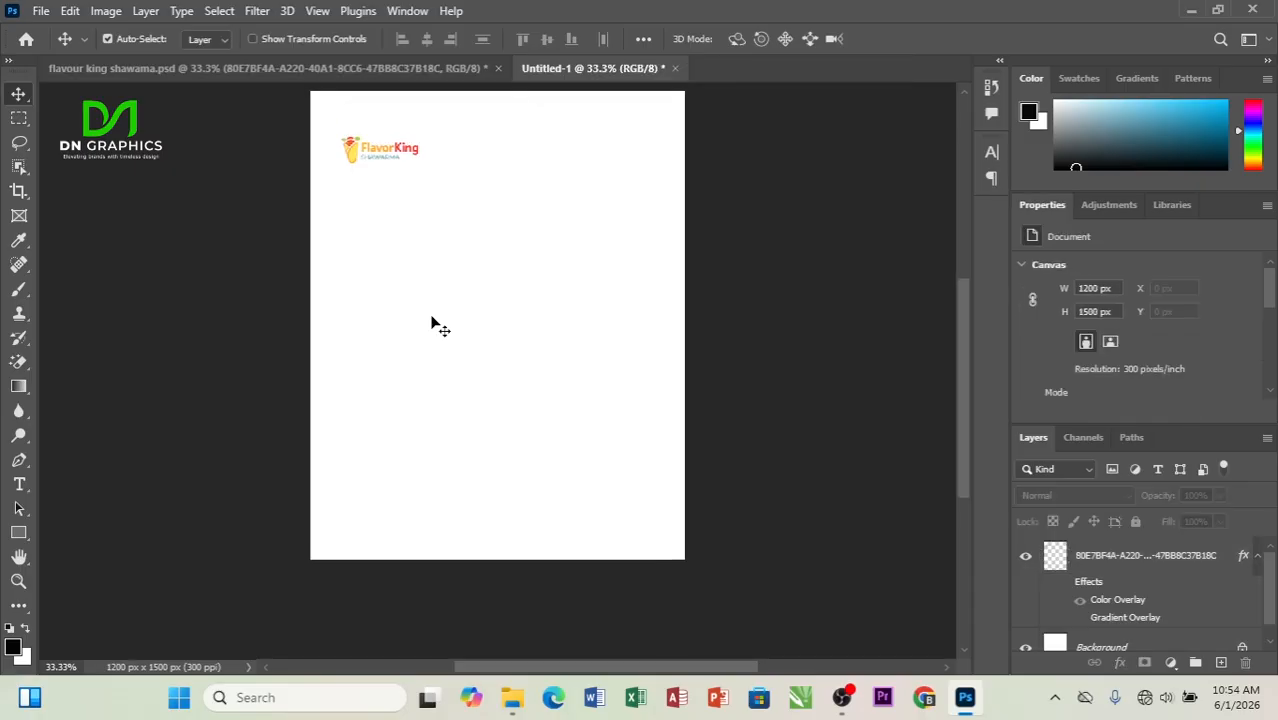
pyautogui.scroll(-1, 1155, 639)
# Add a gradient fill layer above the Background using the black-to-white Foreground to Background preset from Basics
pyautogui.click(1141, 636)
pyautogui.click(1168, 665)
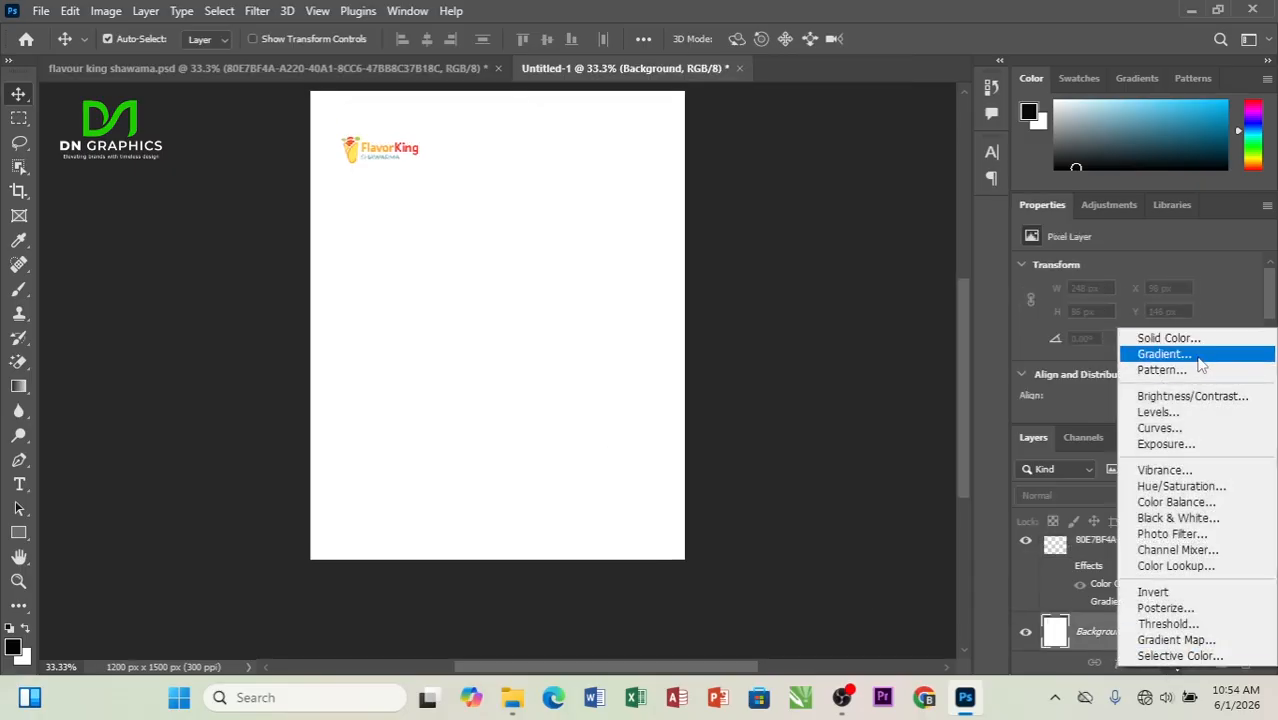
pyautogui.click(1163, 354)
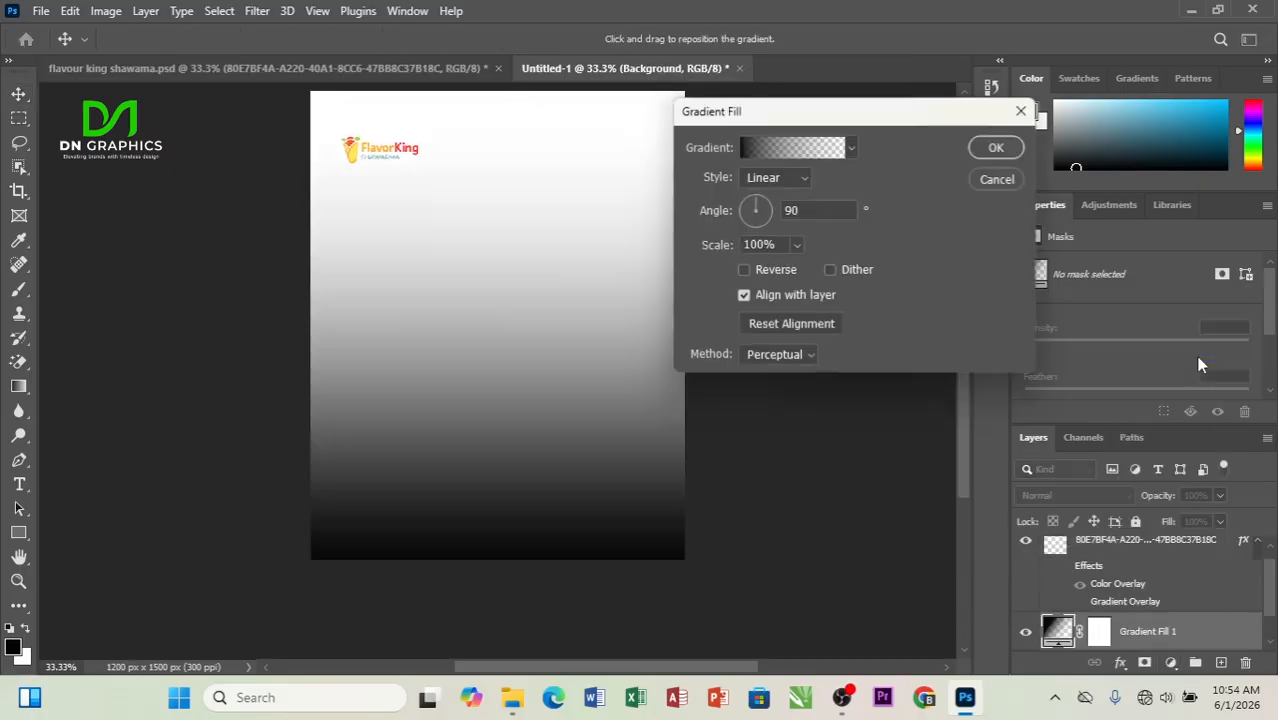
pyautogui.click(849, 150)
pyautogui.click(695, 187)
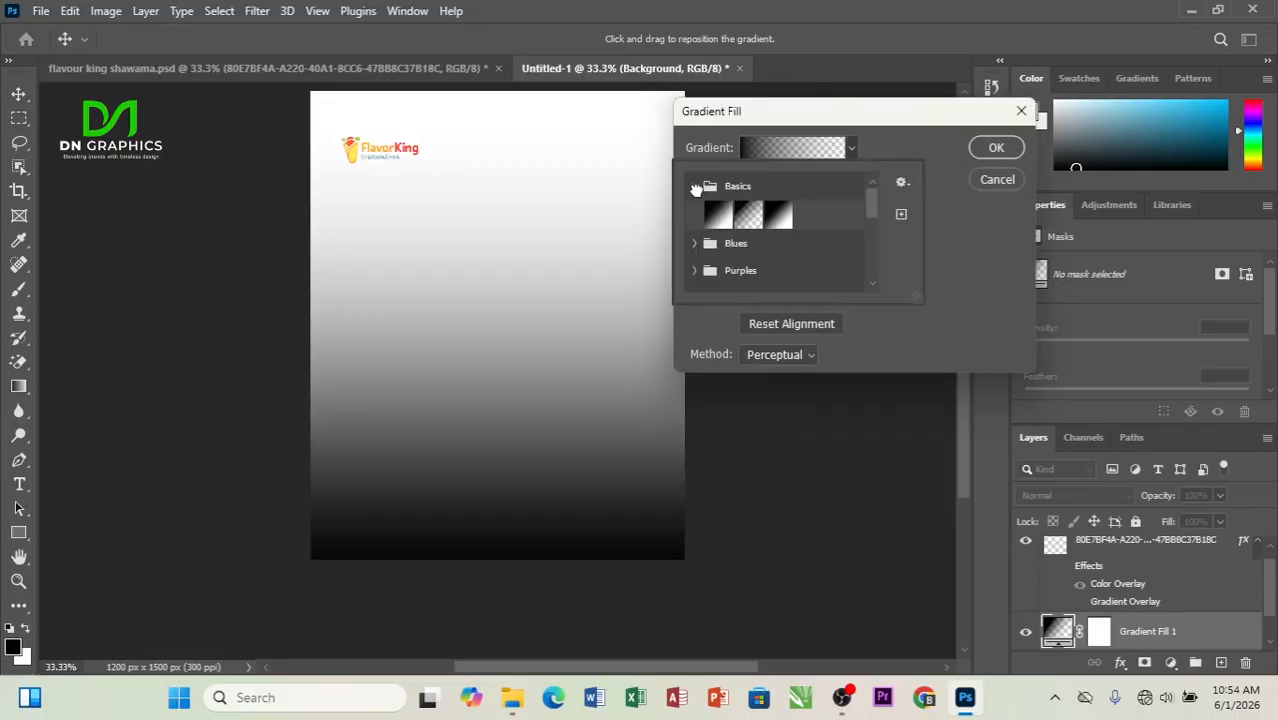
pyautogui.click(716, 215)
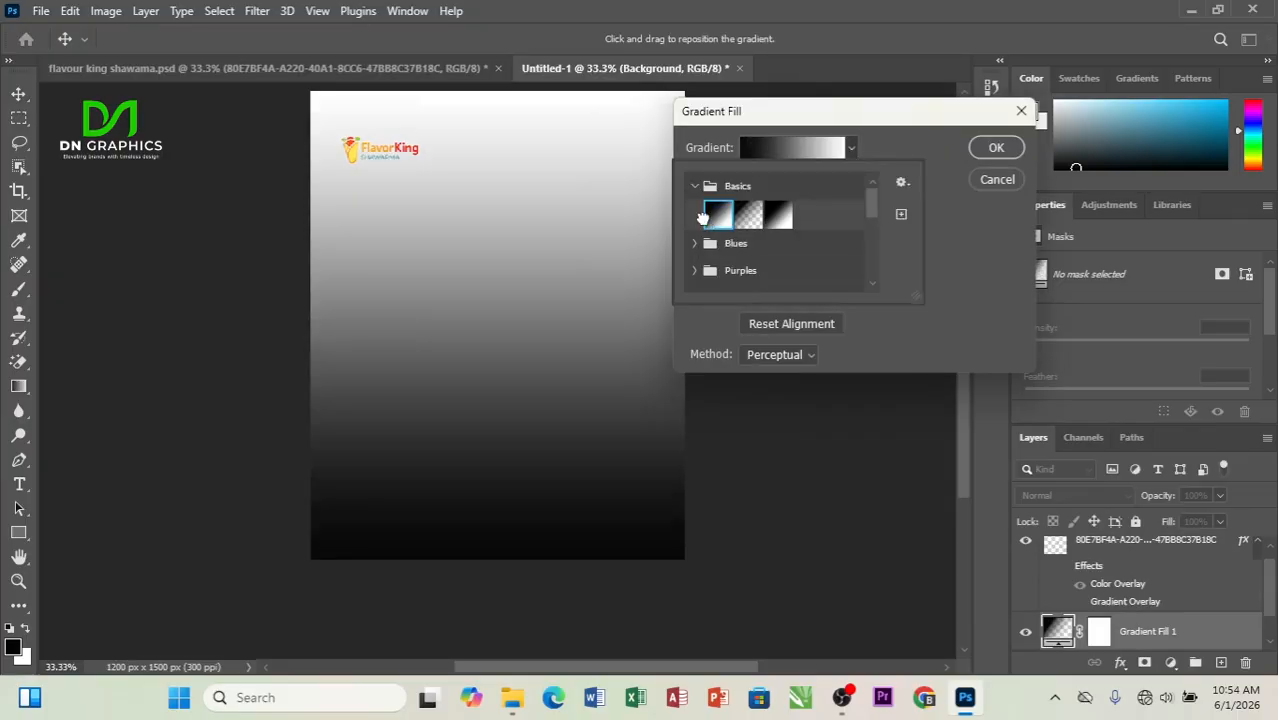
pyautogui.click(711, 218)
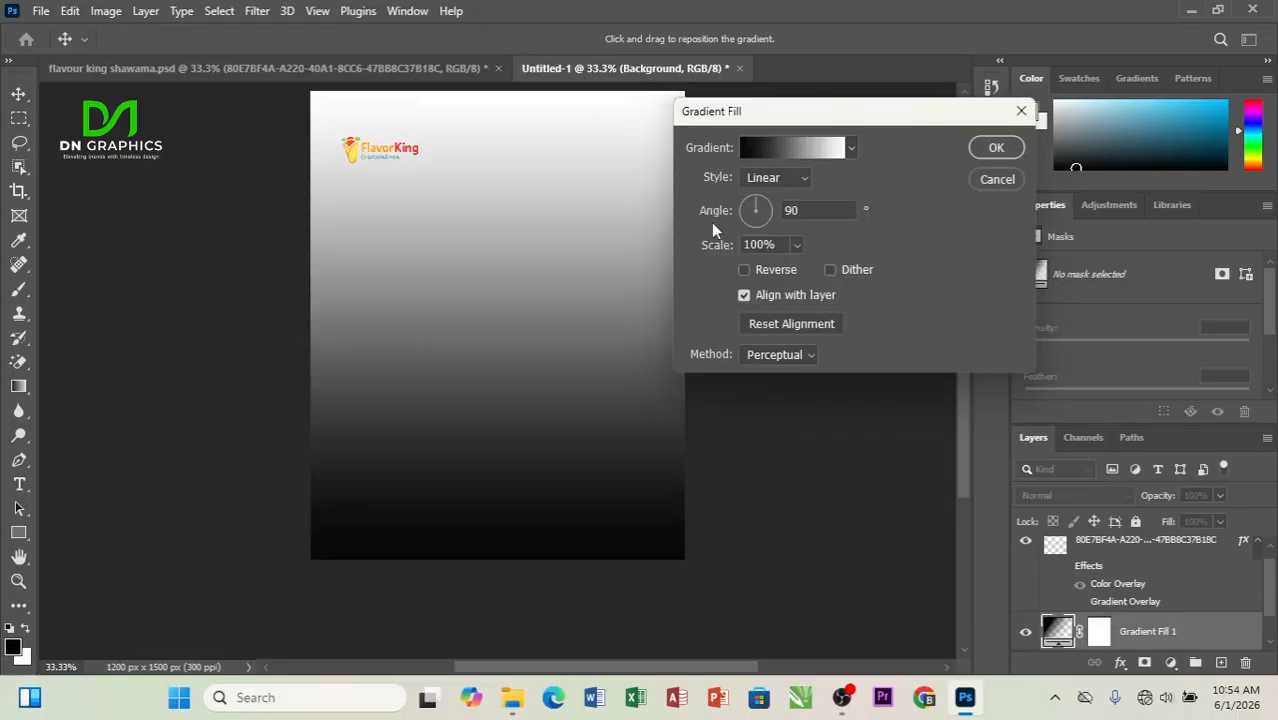
# Change the gradient's black color stop to yellow ffe34b and accept the edited gradient
pyautogui.click(764, 158)
pyautogui.doubleClick(609, 411)
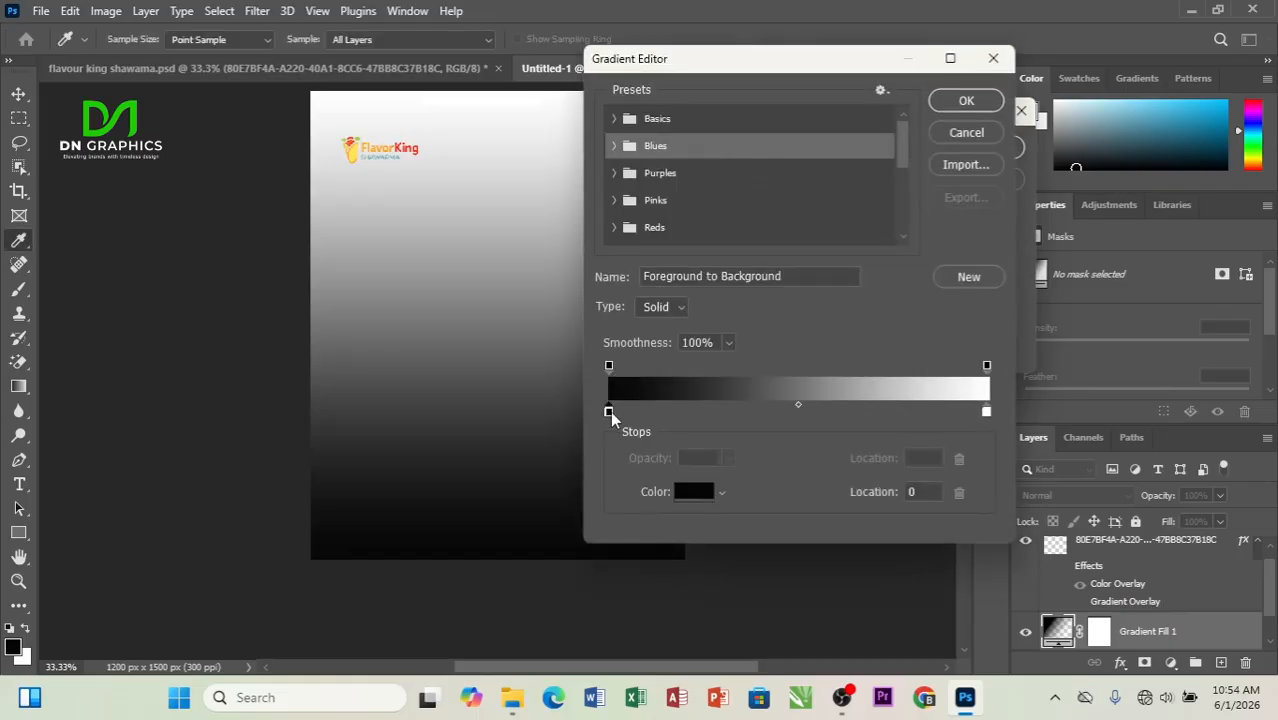
pyautogui.write('ffe34b')
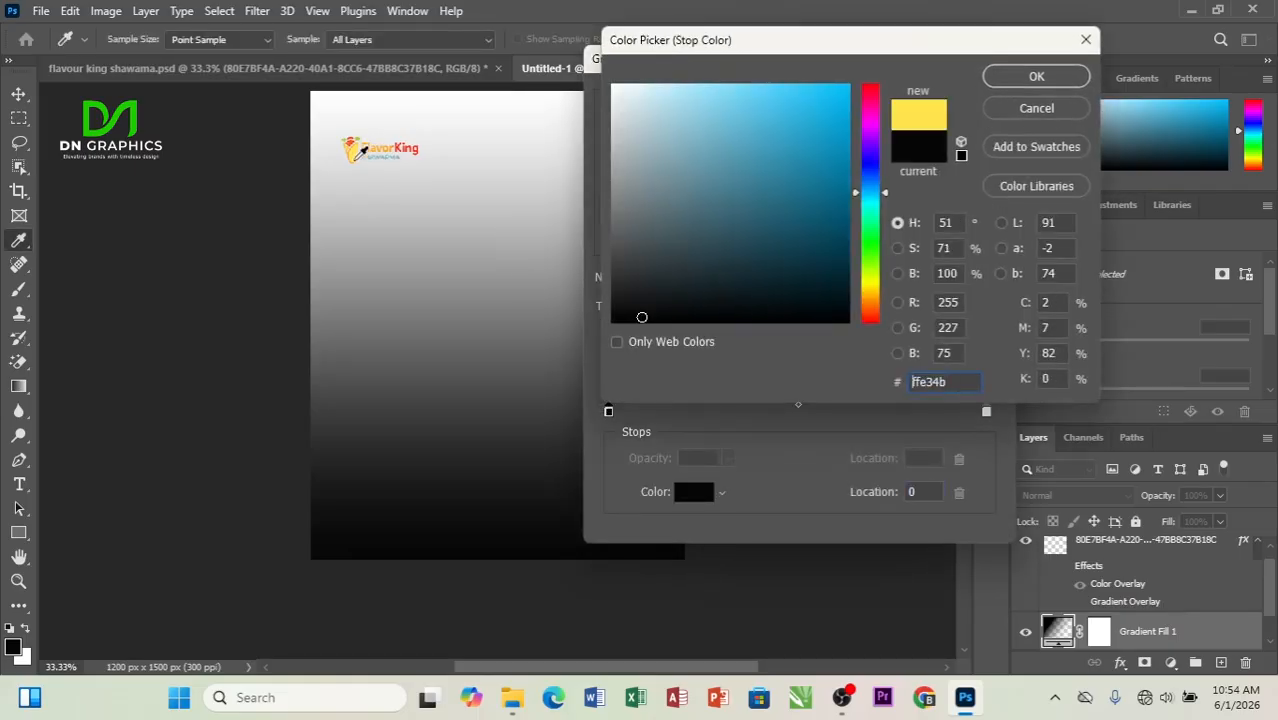
pyautogui.click(1030, 80)
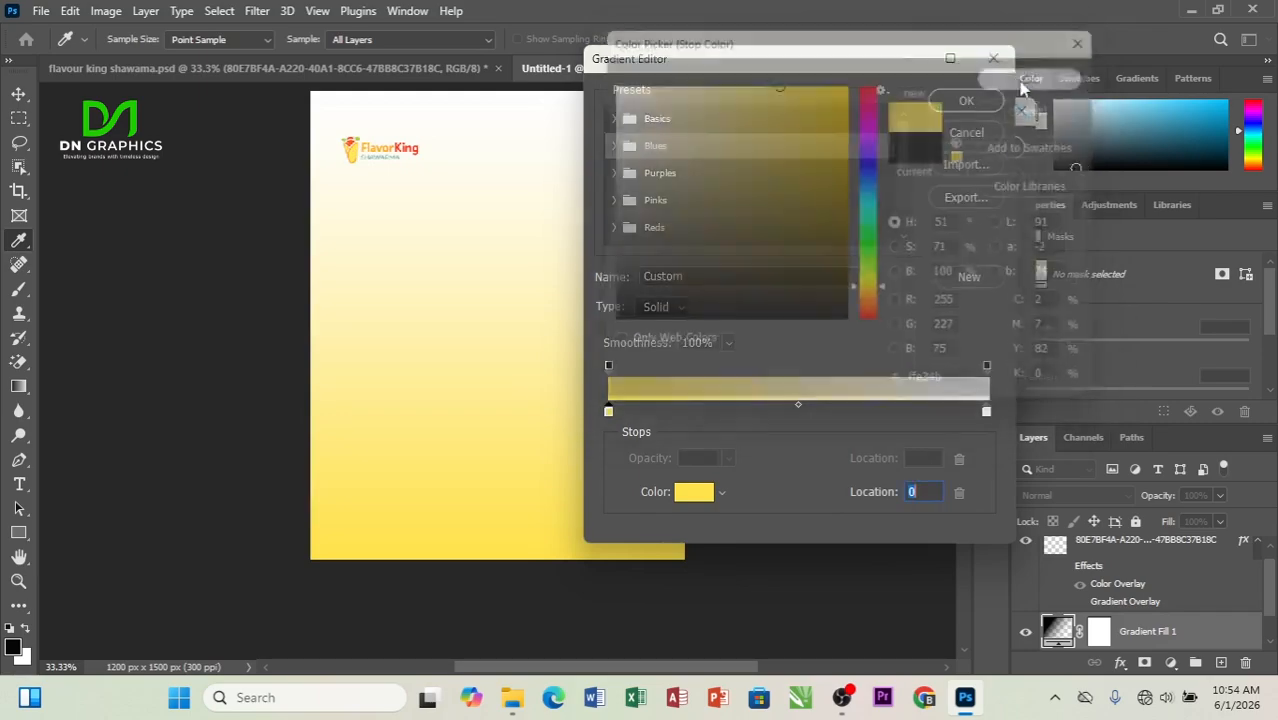
pyautogui.click(968, 101)
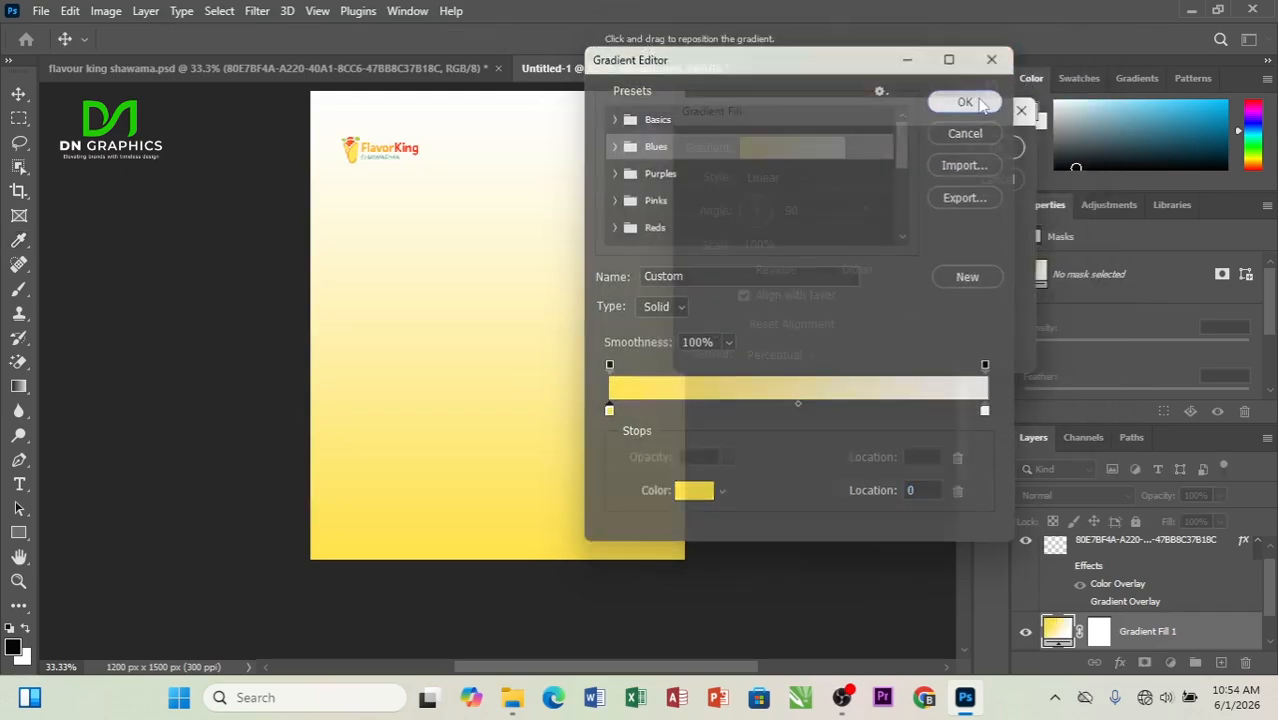
# Make the gradient fill radial and reversed, and enlarge its scale so the yellow fades softly toward the canvas edges
pyautogui.click(802, 180)
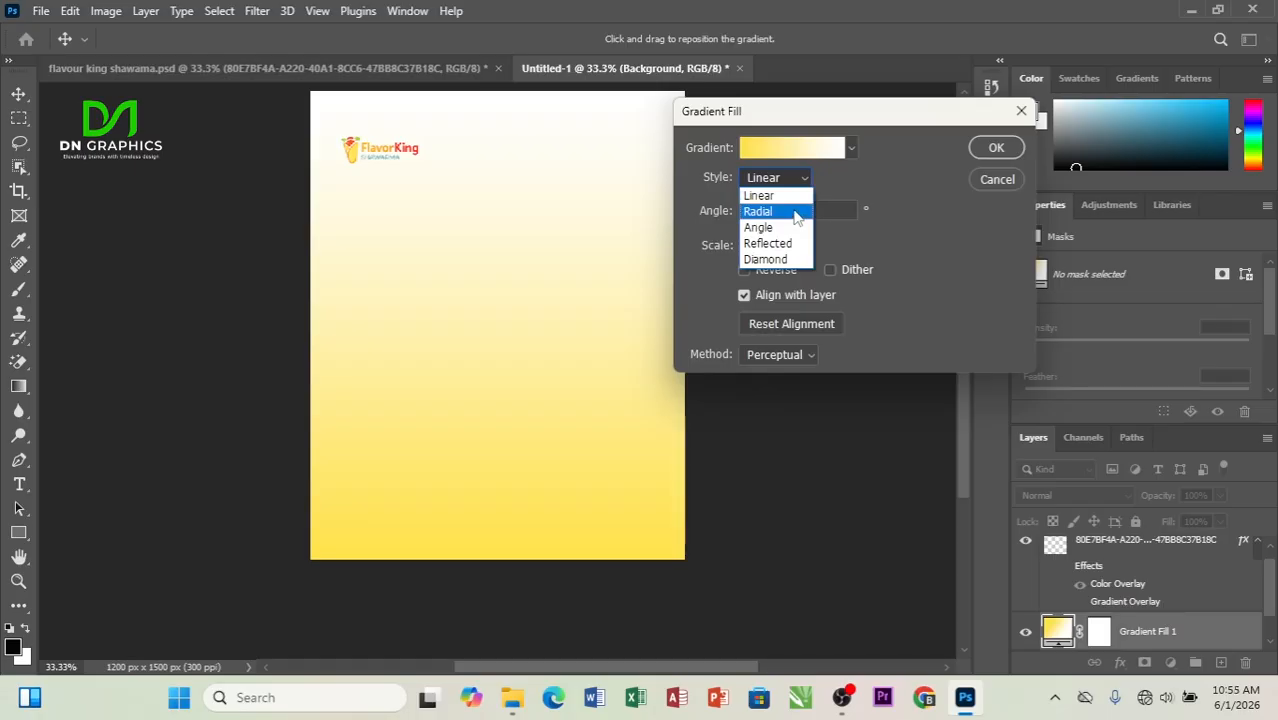
pyautogui.click(797, 215)
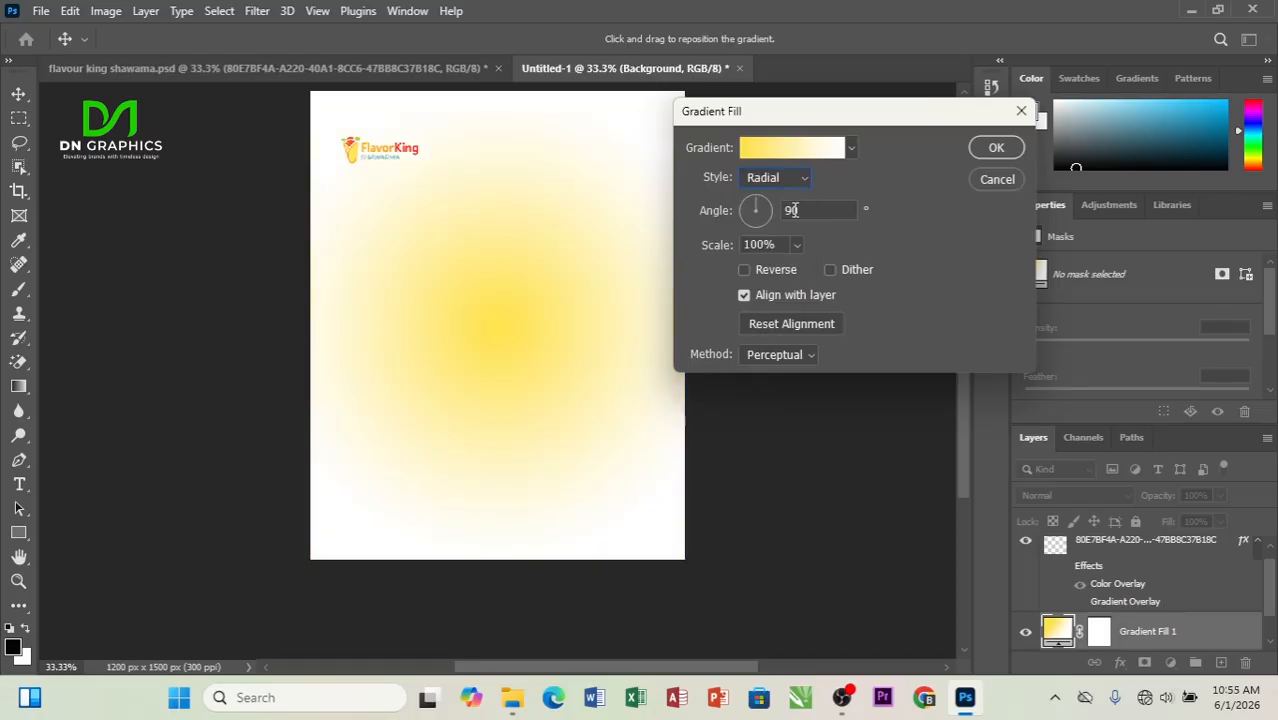
pyautogui.click(742, 268)
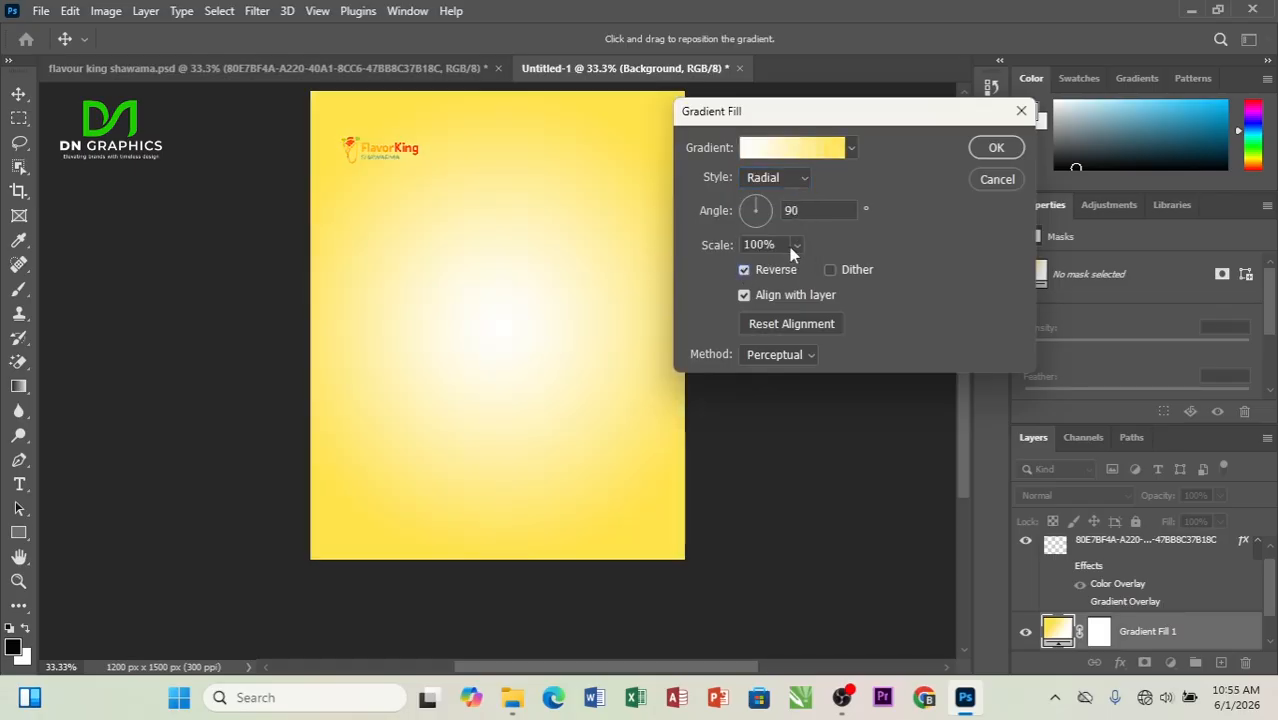
pyautogui.click(797, 246)
pyautogui.moveTo(797, 268); pyautogui.dragTo(811, 273)
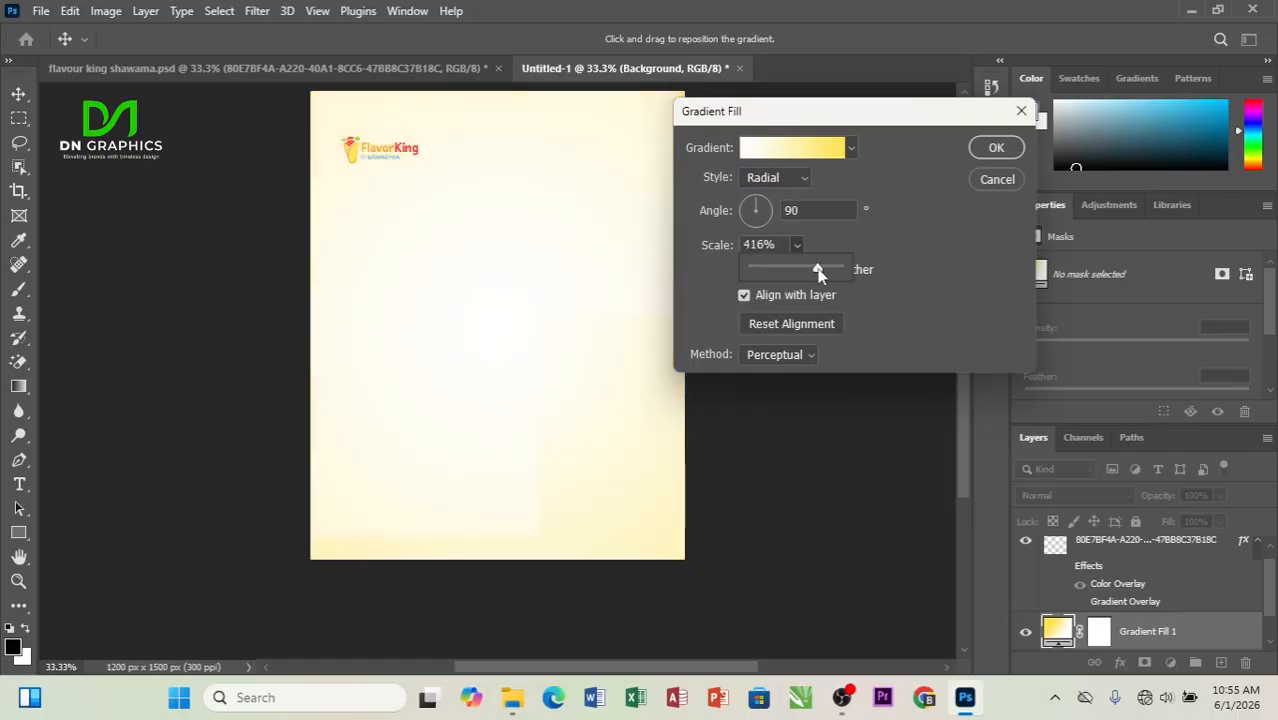
pyautogui.moveTo(818, 272); pyautogui.dragTo(811, 272)
pyautogui.click(997, 147)
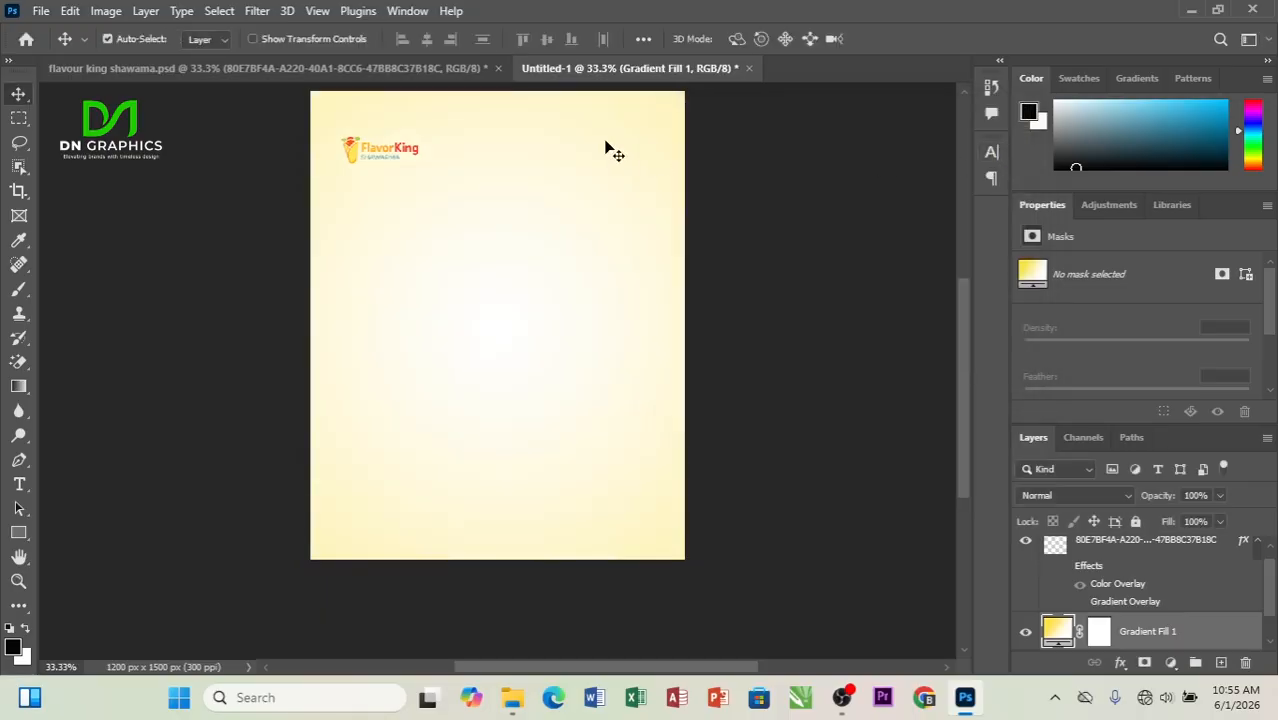
# Copy the Gradient Fill 1 background layer from the finished flyer into the new document and delete the self-made gradient beneath it
pyautogui.click(441, 72)
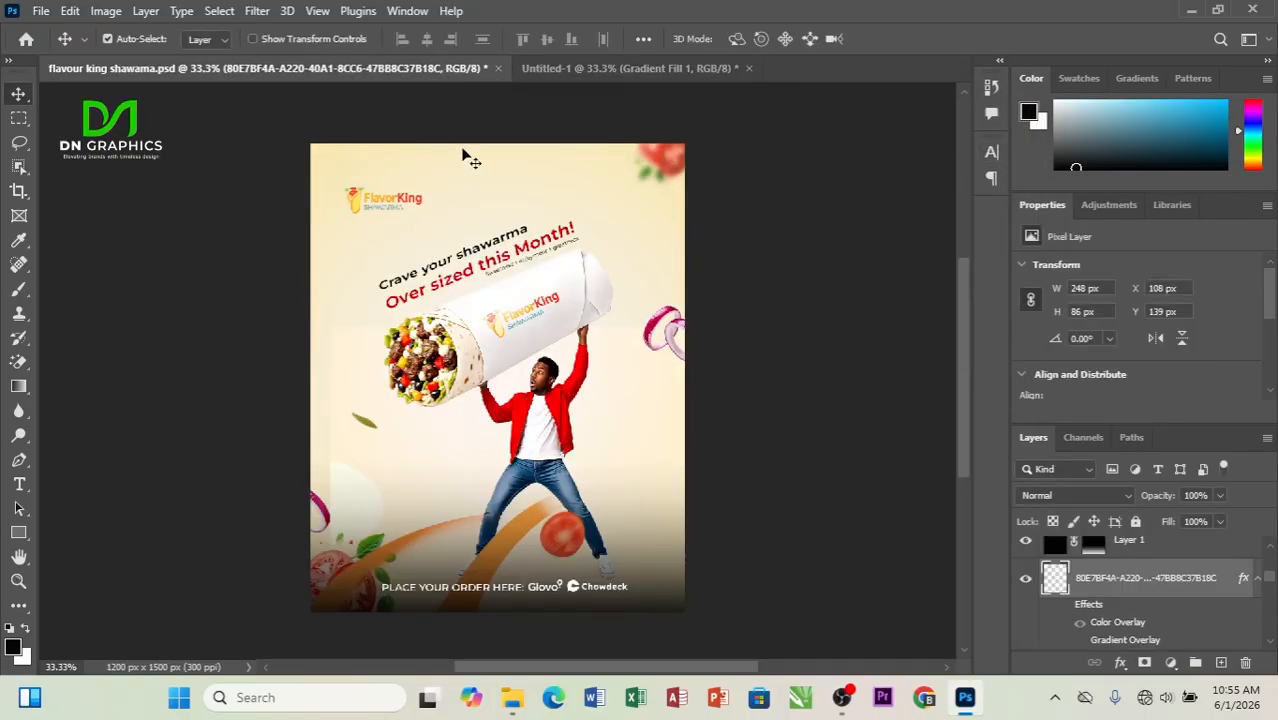
pyautogui.click(467, 191)
pyautogui.moveTo(1139, 640); pyautogui.dragTo(441, 400)
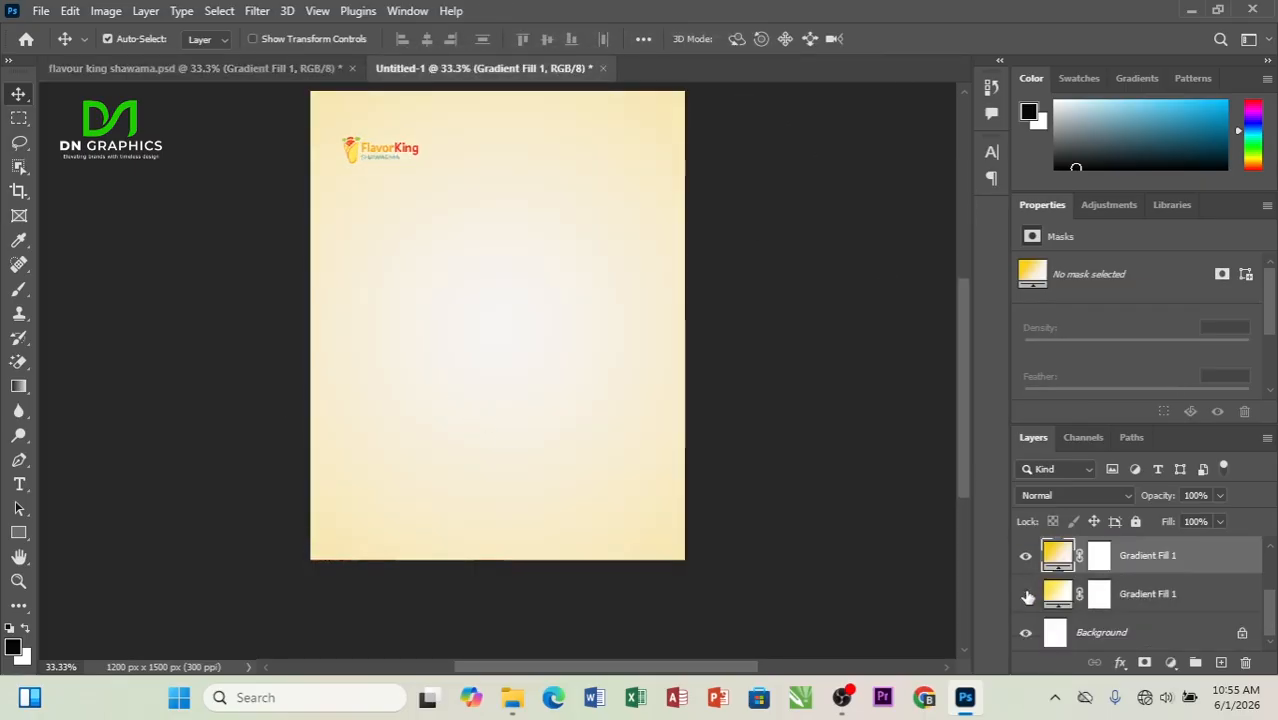
pyautogui.scroll(2, 1108, 620)
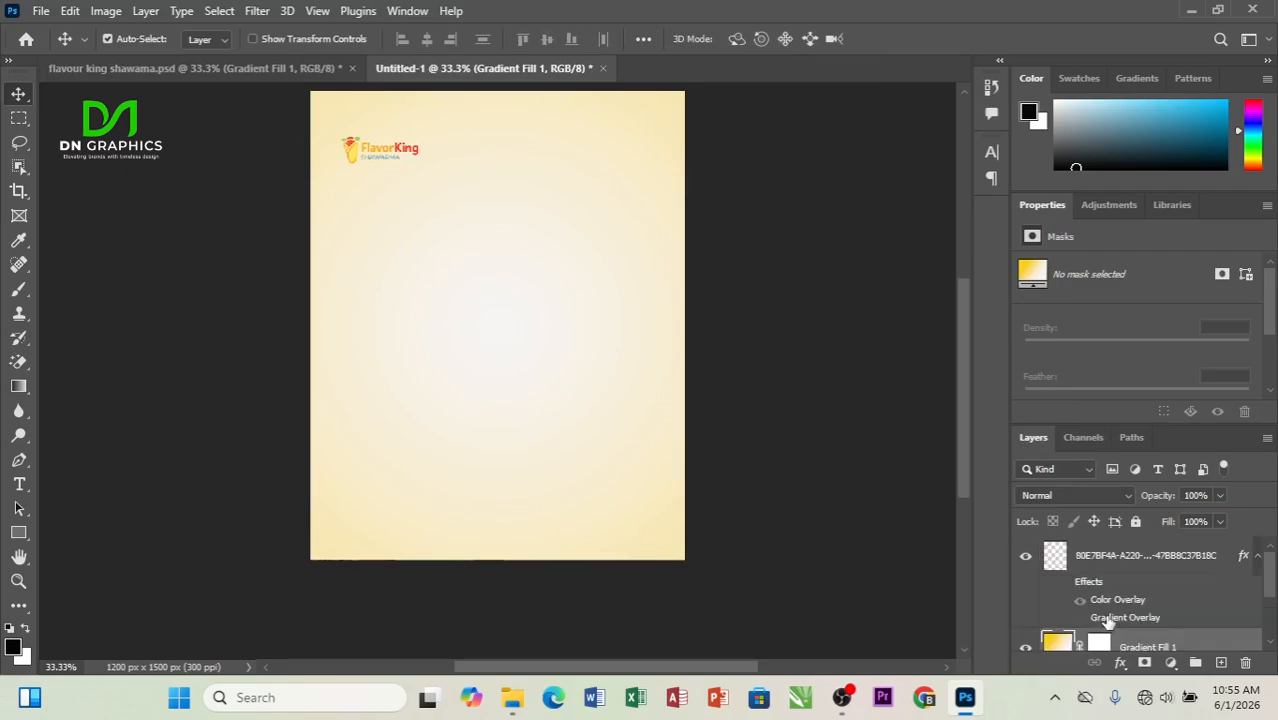
pyautogui.scroll(-2, 1103, 628)
pyautogui.click(1131, 596)
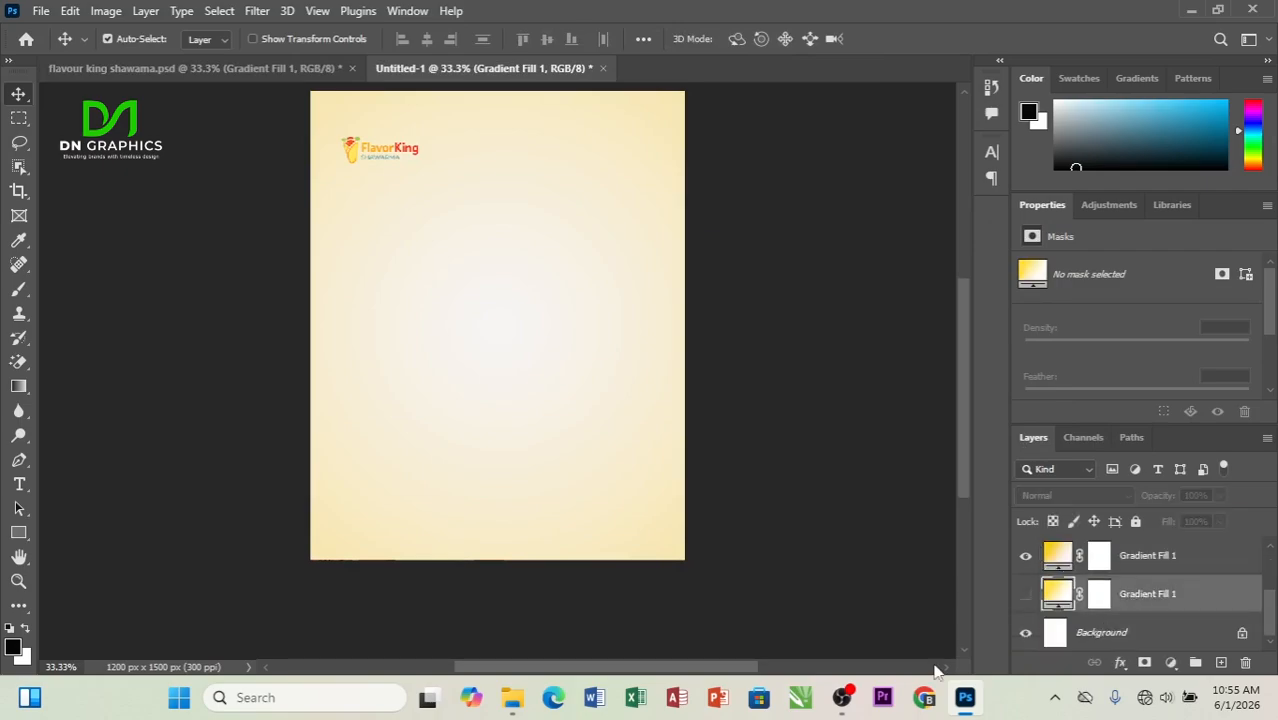
pyautogui.press('Delete')
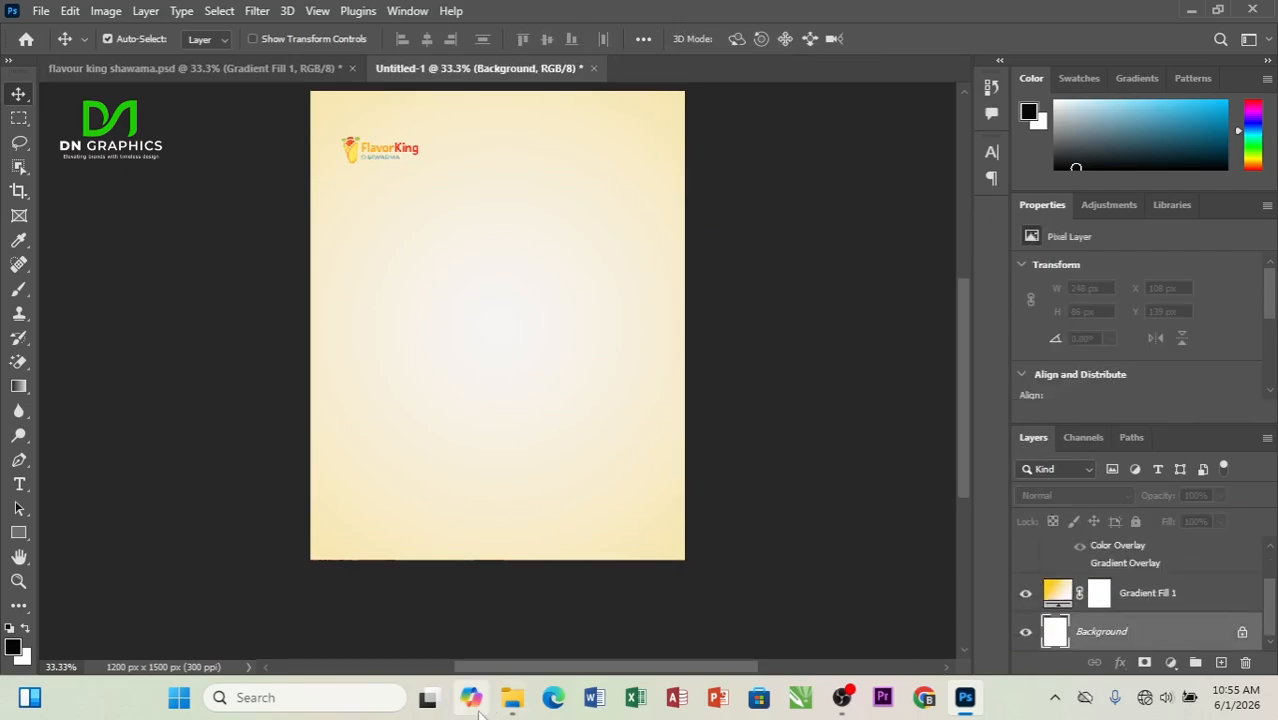
# Place the PNG of the man lifting the giant shawarma from the Social Media Flyer folder, moved down to Y 870 px
pyautogui.click(509, 699)
pyautogui.scroll(10, 710, 345)
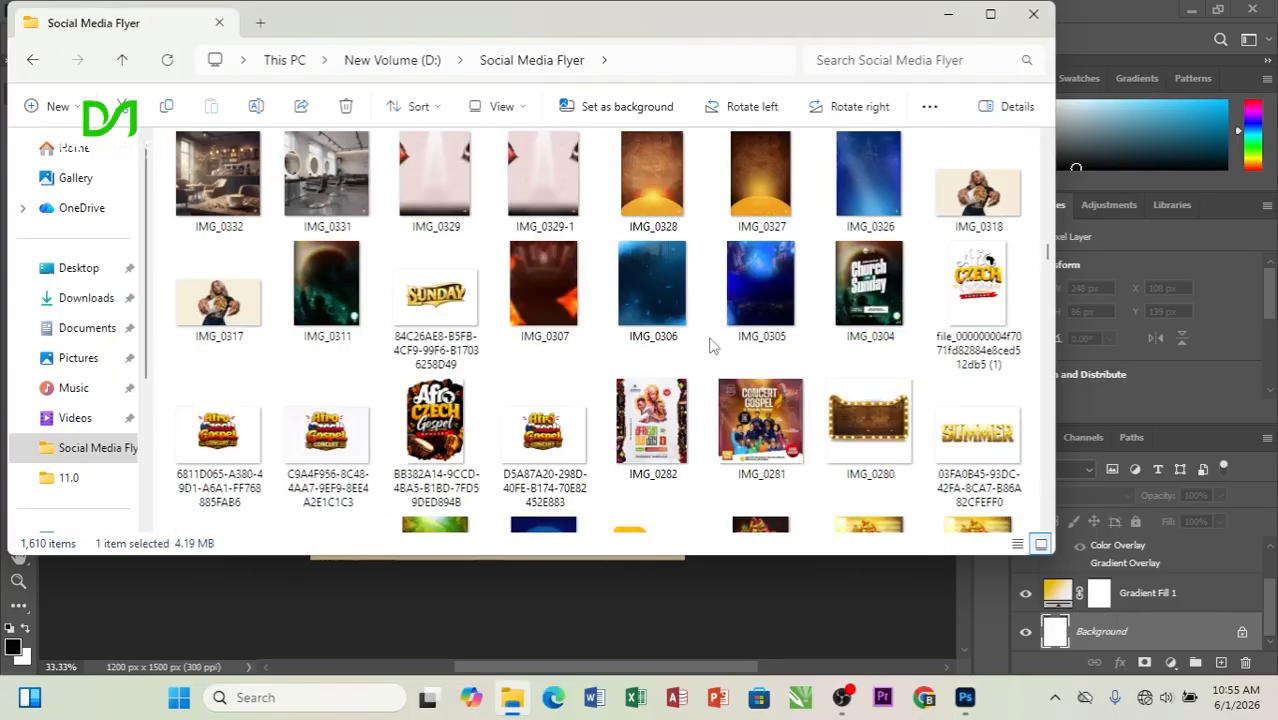
pyautogui.scroll(15, 710, 345)
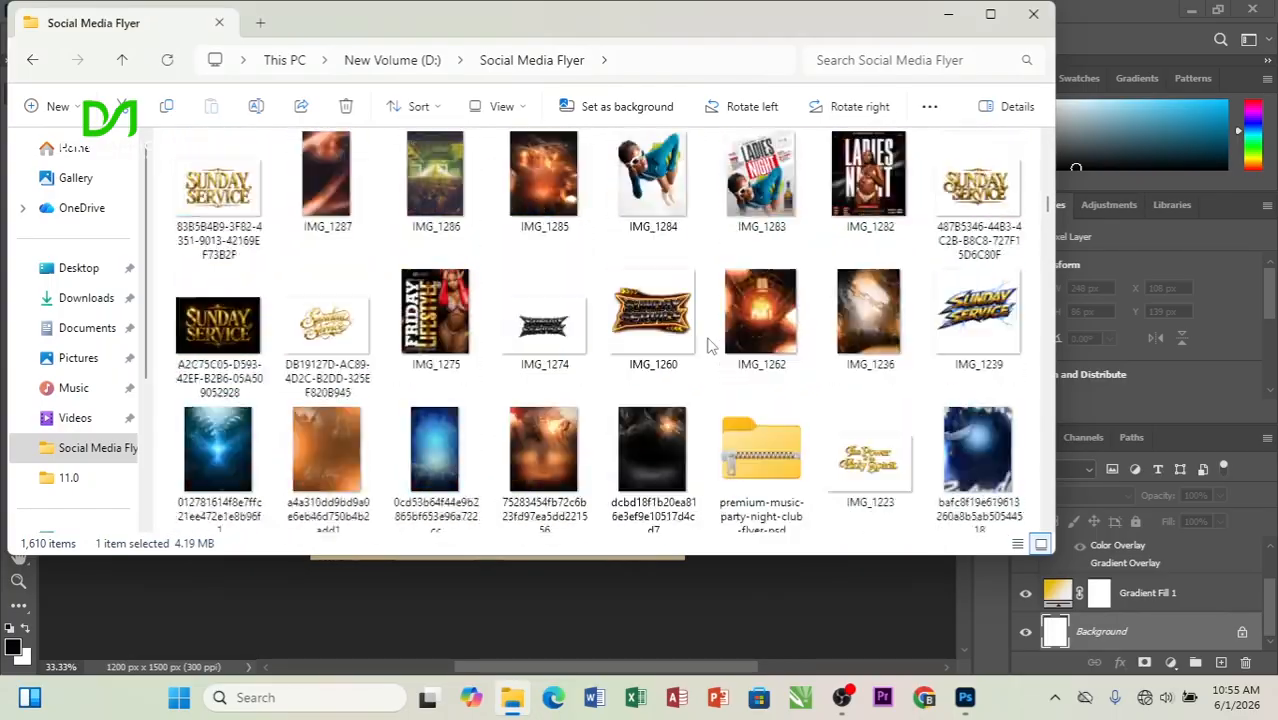
pyautogui.scroll(15, 710, 345)
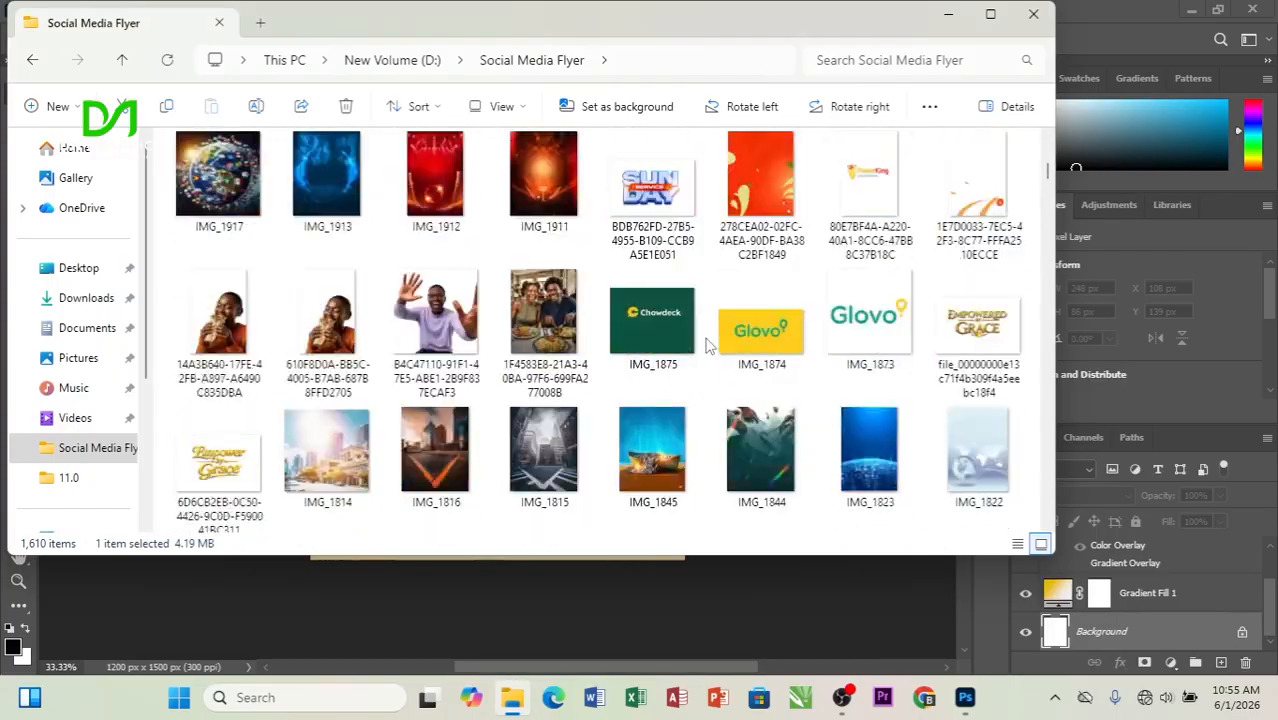
pyautogui.scroll(8, 710, 345)
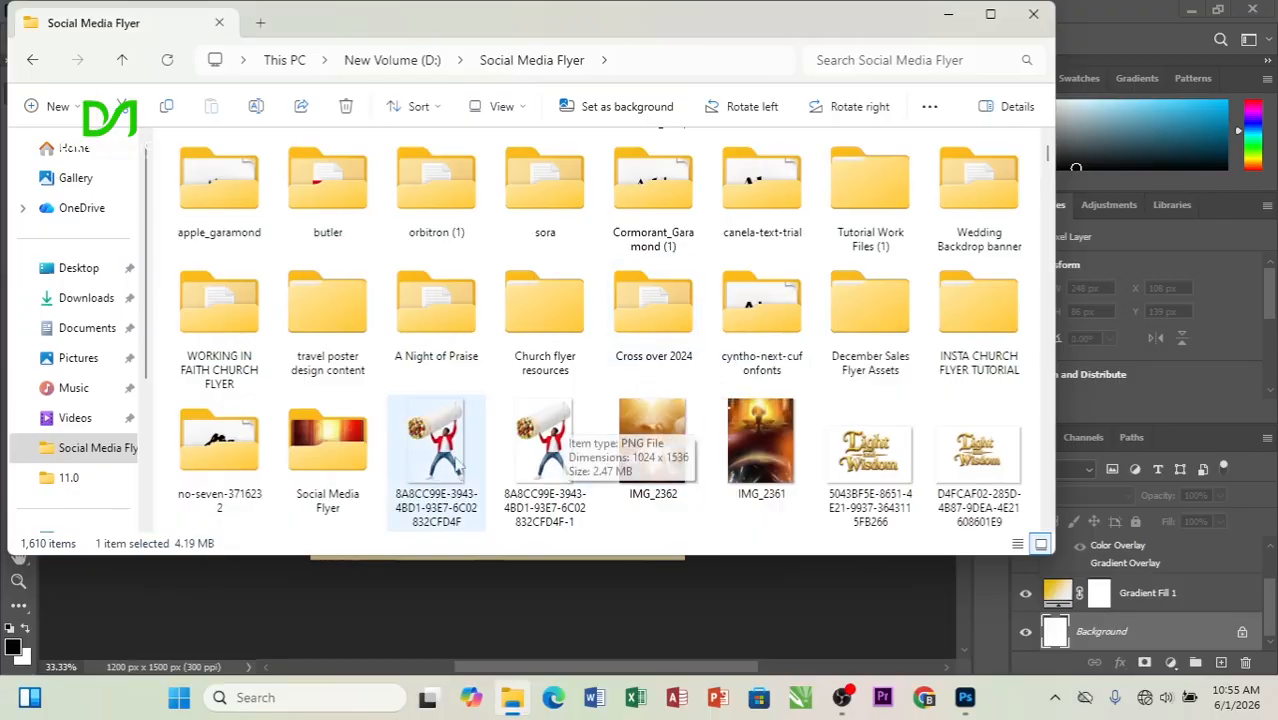
pyautogui.moveTo(432, 448); pyautogui.dragTo(525, 297)
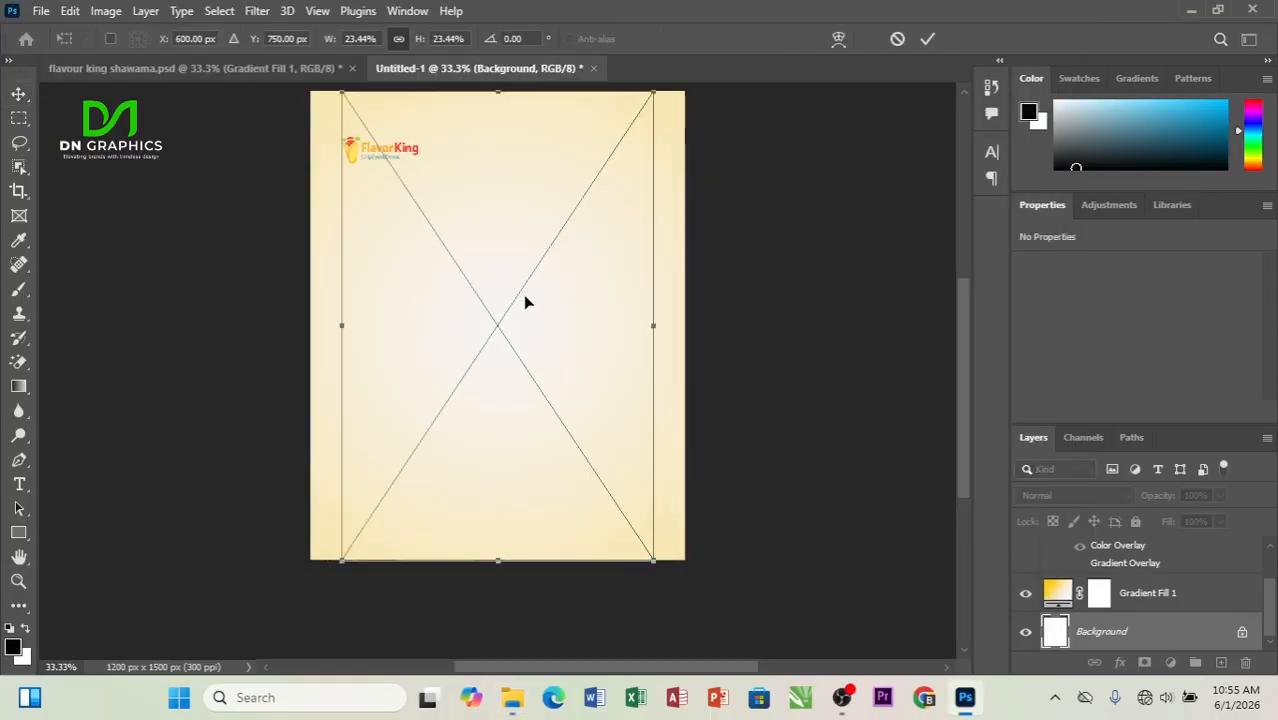
pyautogui.moveTo(519, 341); pyautogui.dragTo(506, 378)
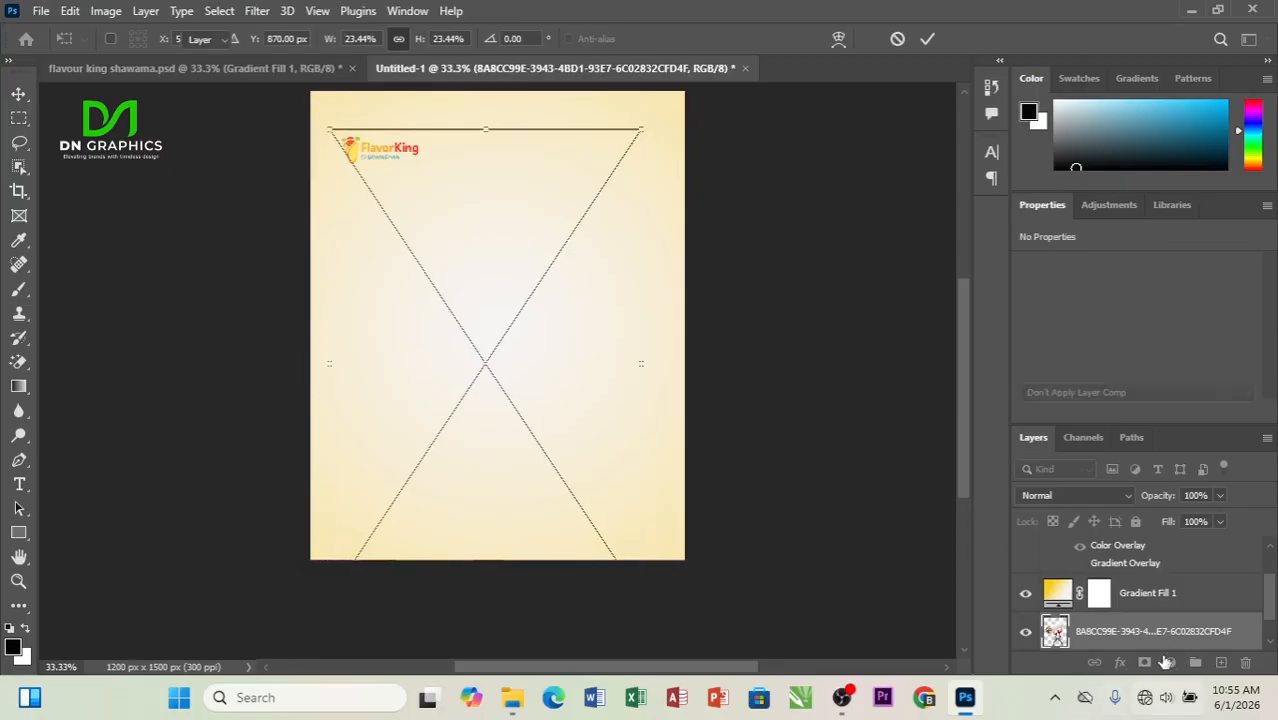
# Bring the man-with-shawarma image to the top of the layer stack and scale it down to 18.74%, centred horizontally near X 552 px
pyautogui.press('Return')
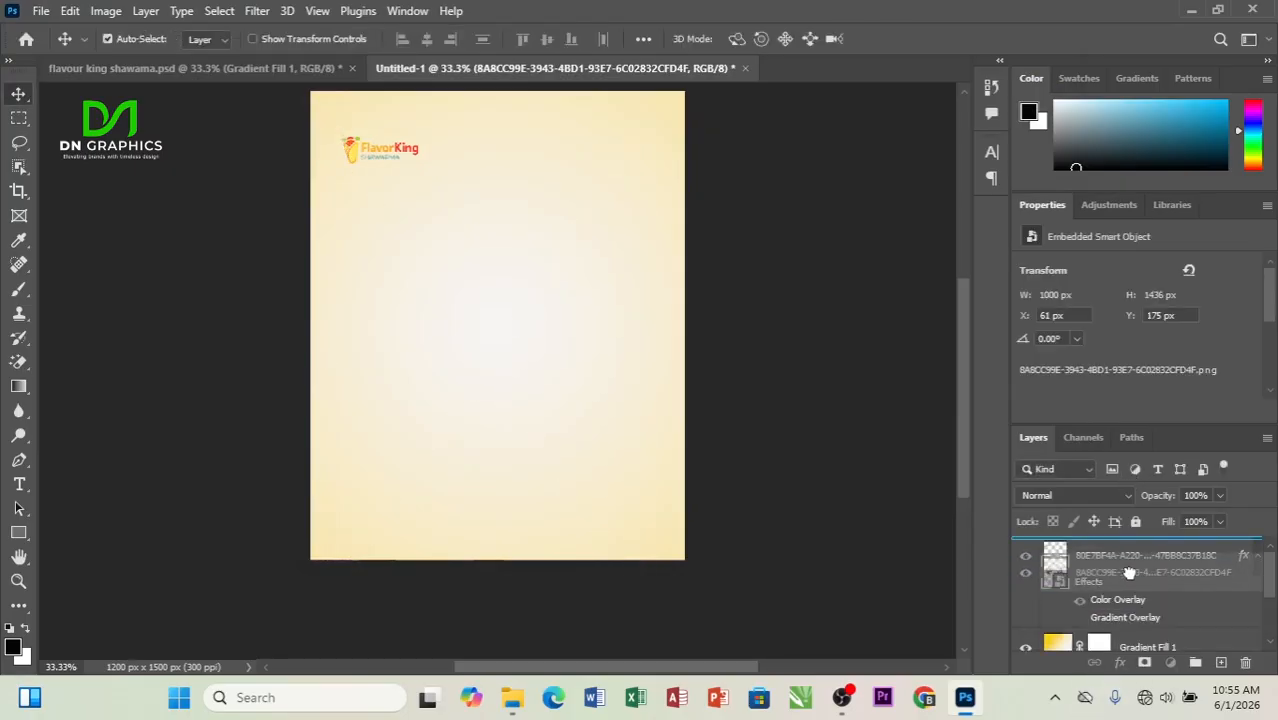
pyautogui.moveTo(562, 222)
pyautogui.mouseDown()
pyautogui.moveTo(568, 250)
pyautogui.moveTo(565, 228)
pyautogui.mouseUp()
pyautogui.hotkey('ctrl', 't')
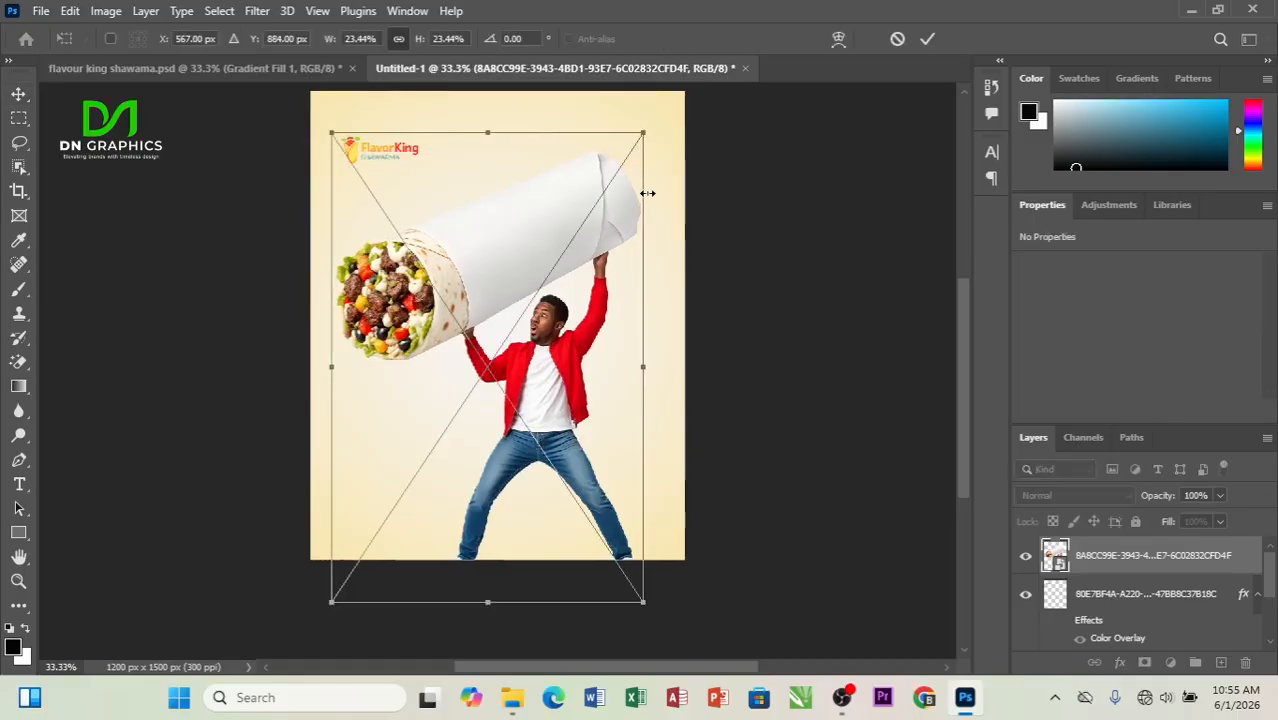
pyautogui.hotkey('ctrl', 'f')
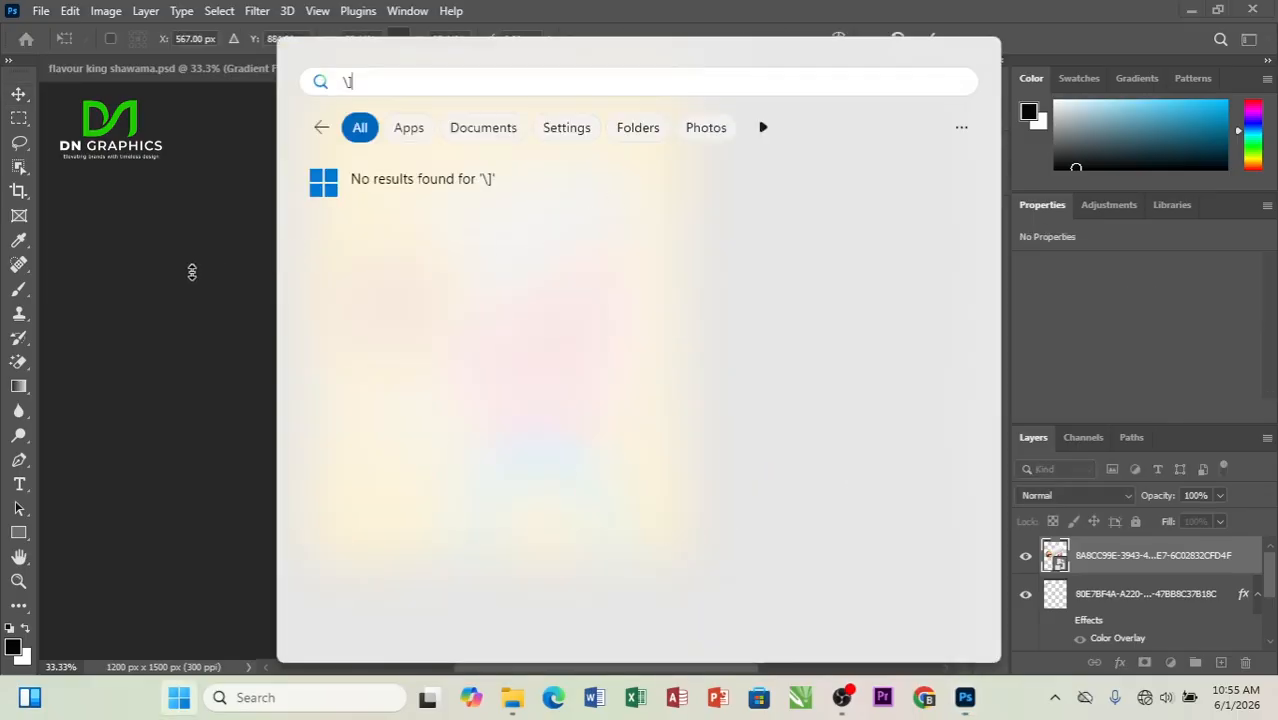
pyautogui.press('Escape')
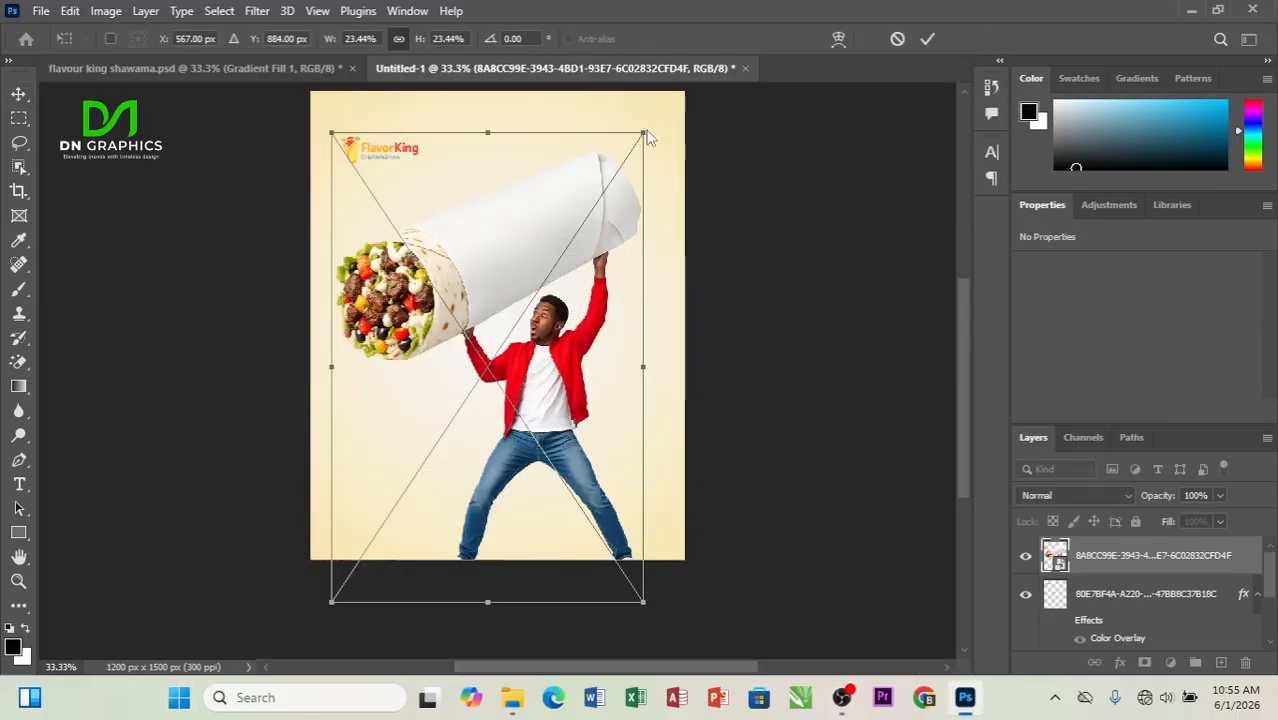
pyautogui.moveTo(644, 136); pyautogui.dragTo(612, 186)
pyautogui.moveTo(550, 330); pyautogui.dragTo(545, 295)
pyautogui.moveTo(612, 146); pyautogui.dragTo(617, 148)
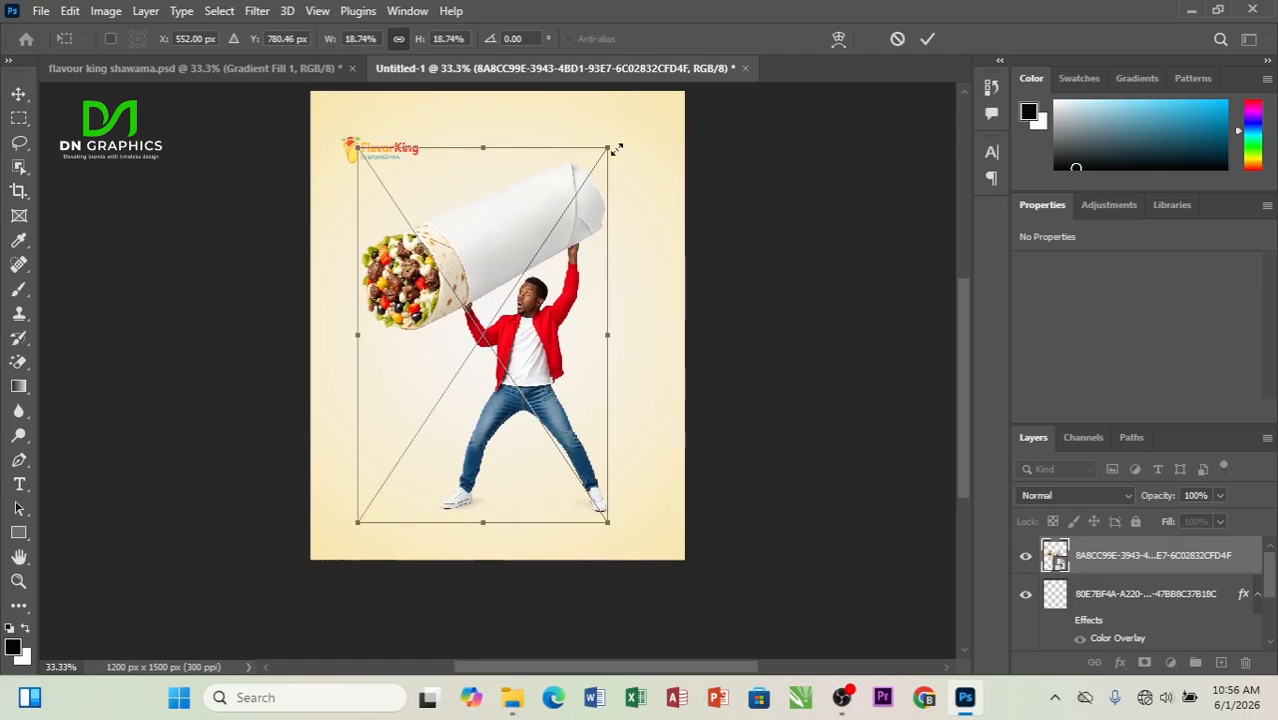
pyautogui.press('Return')
# Check the logo placement in the finished flyer, and duplicate the FlavorKing logo onto the white shawarma wrap
pyautogui.hotkey('ctrl', '+')
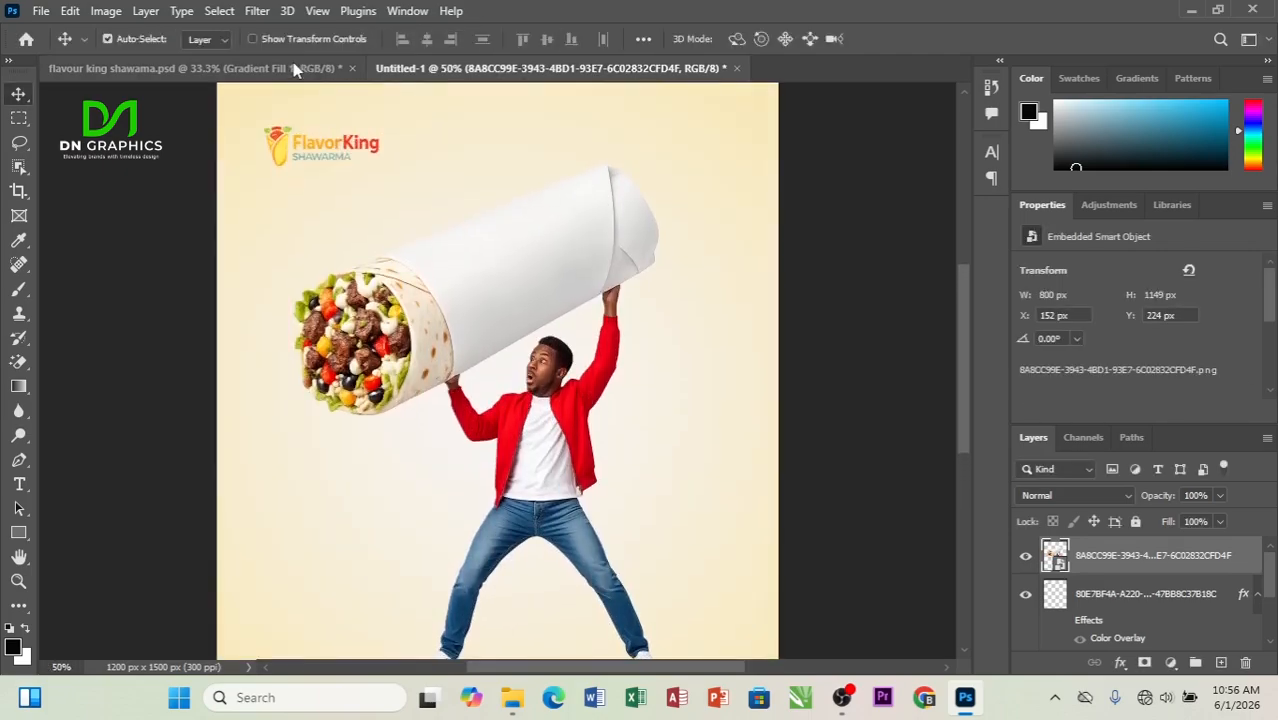
pyautogui.click(293, 66)
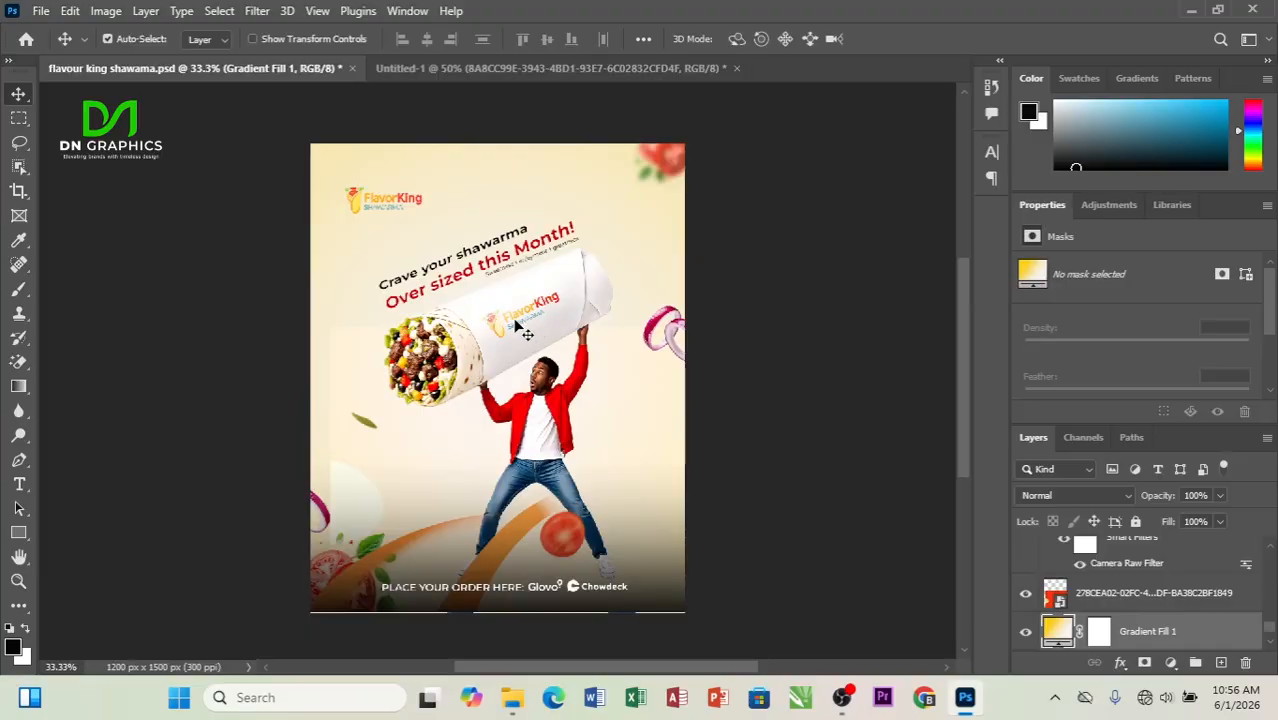
pyautogui.click(568, 77)
pyautogui.click(326, 147)
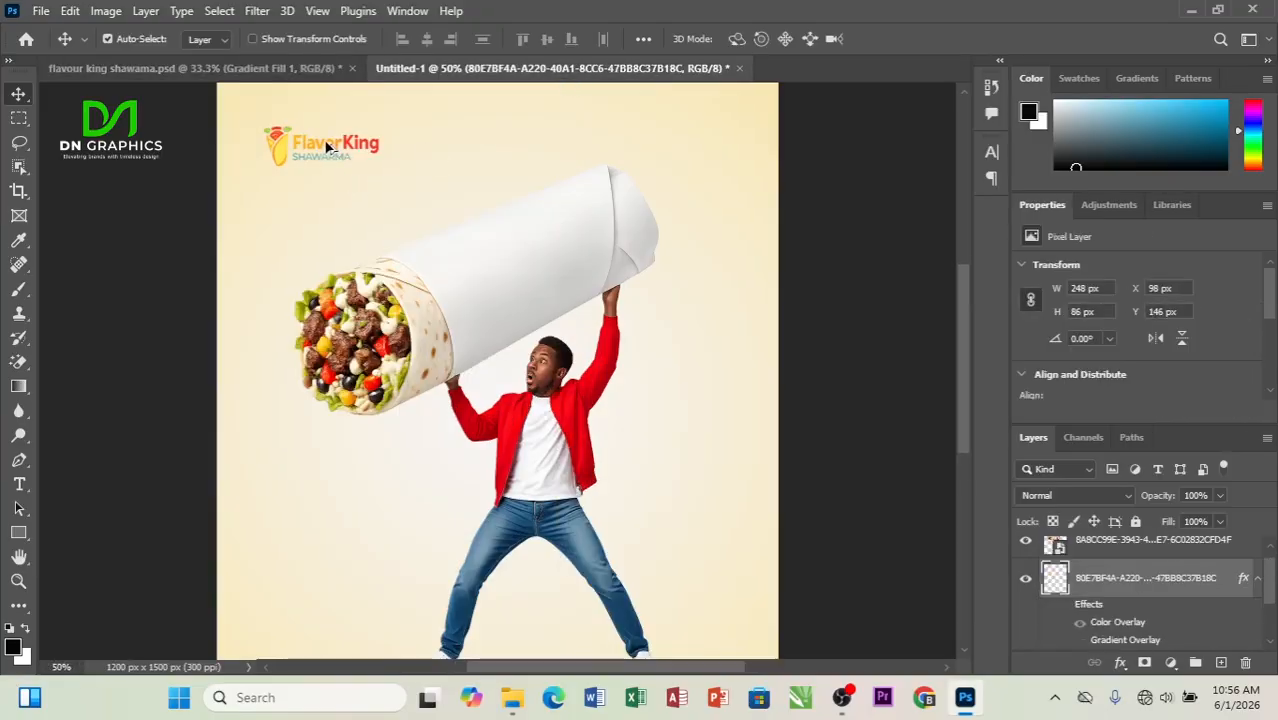
pyautogui.keyDown('alt'); pyautogui.moveTo(326, 147); pyautogui.dragTo(476, 275); pyautogui.keyUp('alt')
# Reorder the layers so both FlavorKing logos sit above the man-with-shawarma image
pyautogui.moveTo(1151, 575); pyautogui.dragTo(1108, 565)
pyautogui.scroll(1, 1123, 622)
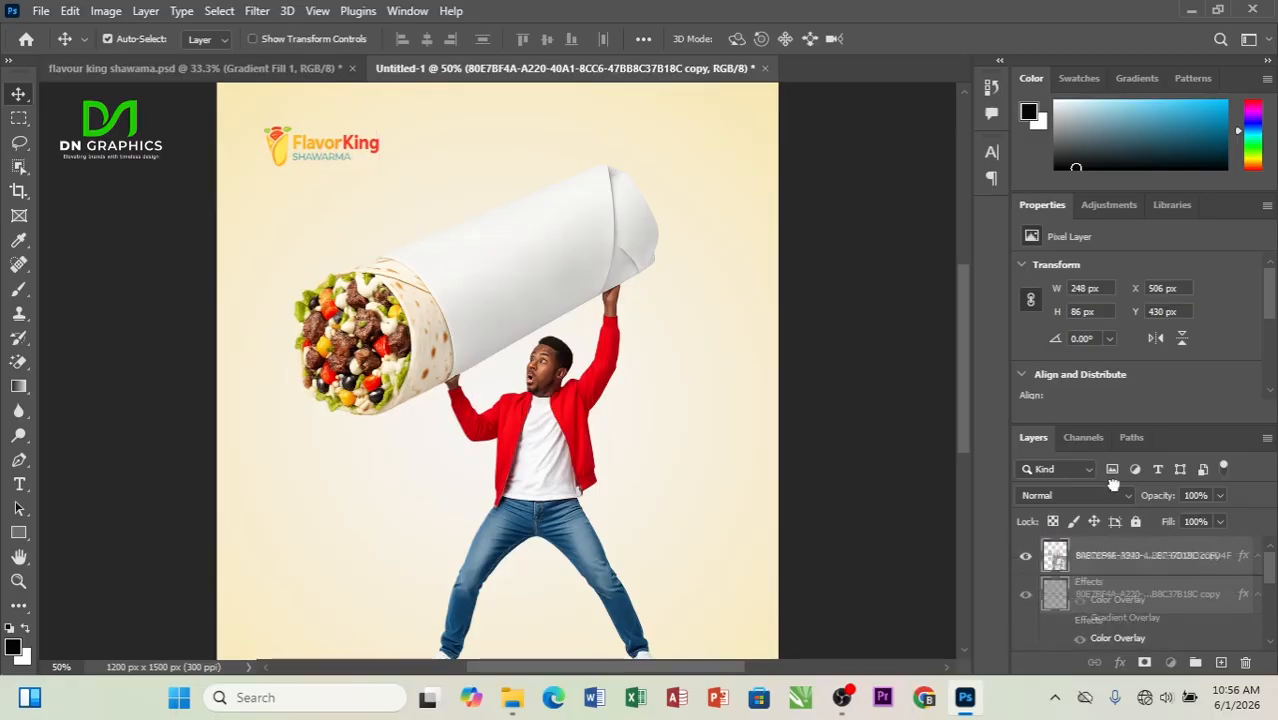
pyautogui.click(1100, 558)
pyautogui.moveTo(1110, 573)
pyautogui.mouseDown()
pyautogui.moveTo(1127, 653)
pyautogui.moveTo(1105, 578)
pyautogui.mouseUp()
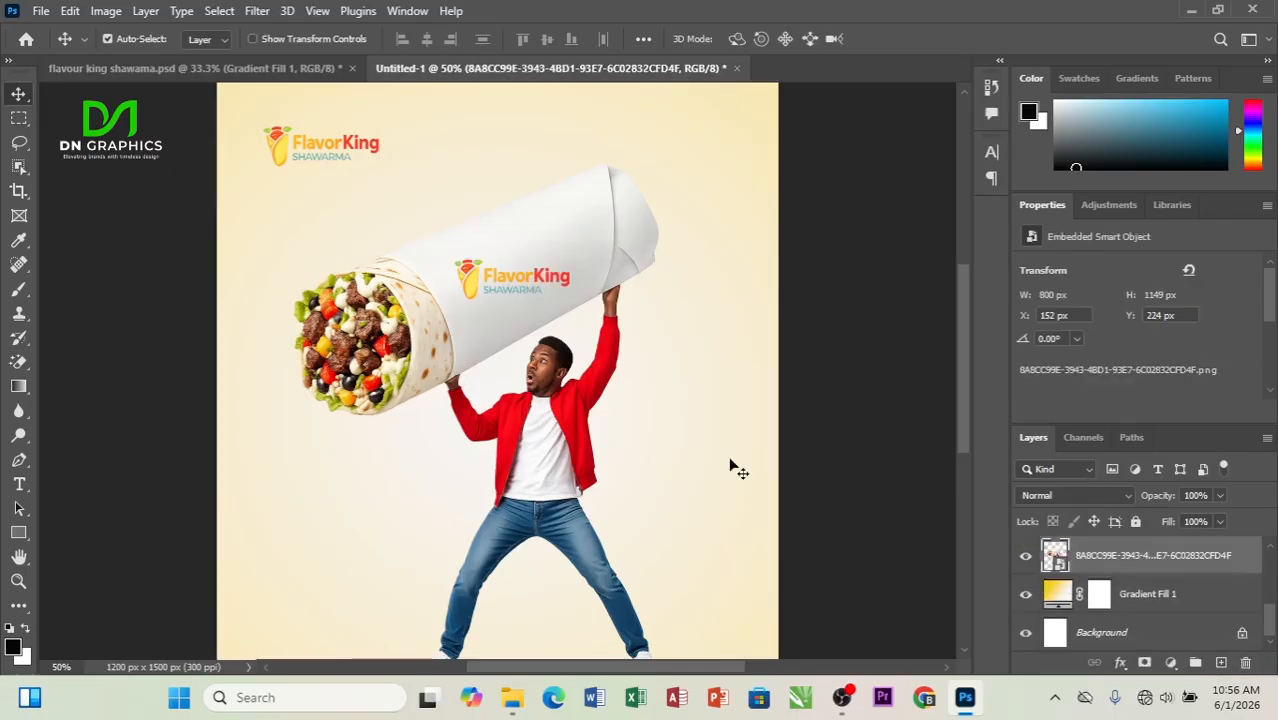
# Rotate the logo copy to -28.14° to match the shawarma's tilt and position it on the wrap at X 503, Y 374 px
pyautogui.moveTo(537, 287); pyautogui.dragTo(582, 235)
pyautogui.hotkey('ctrl', 't')
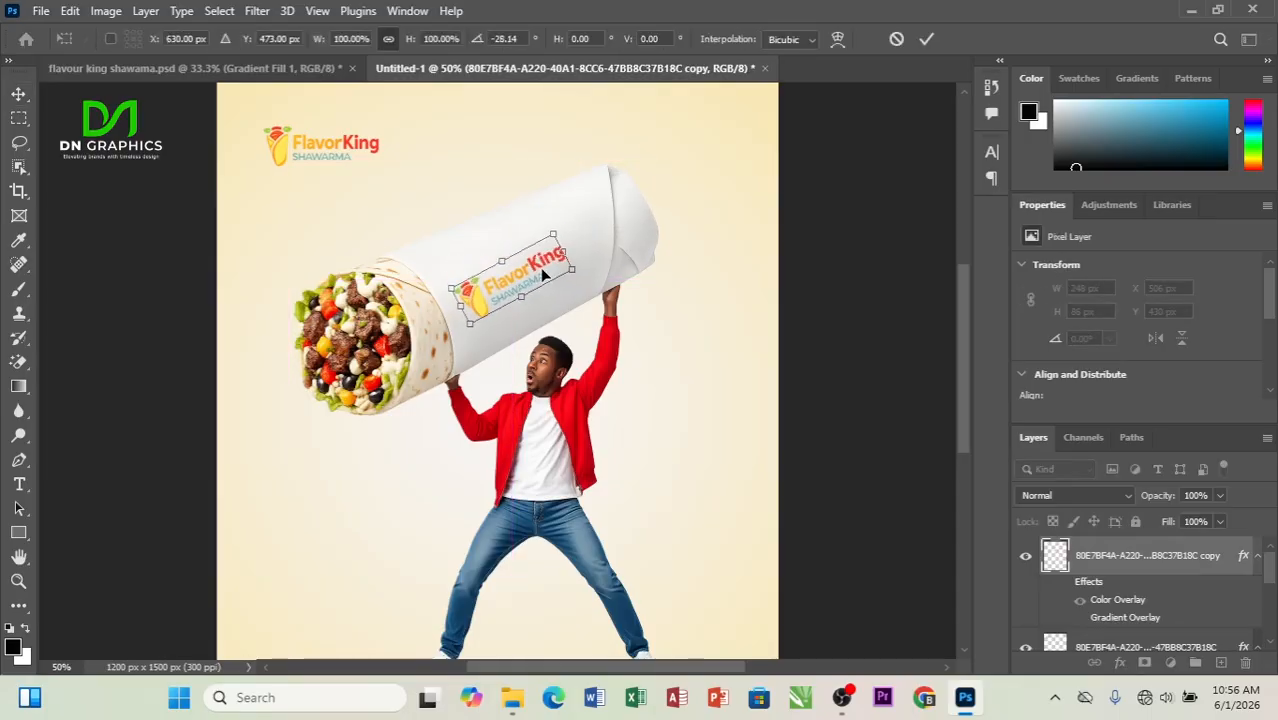
pyautogui.moveTo(543, 275); pyautogui.dragTo(538, 260)
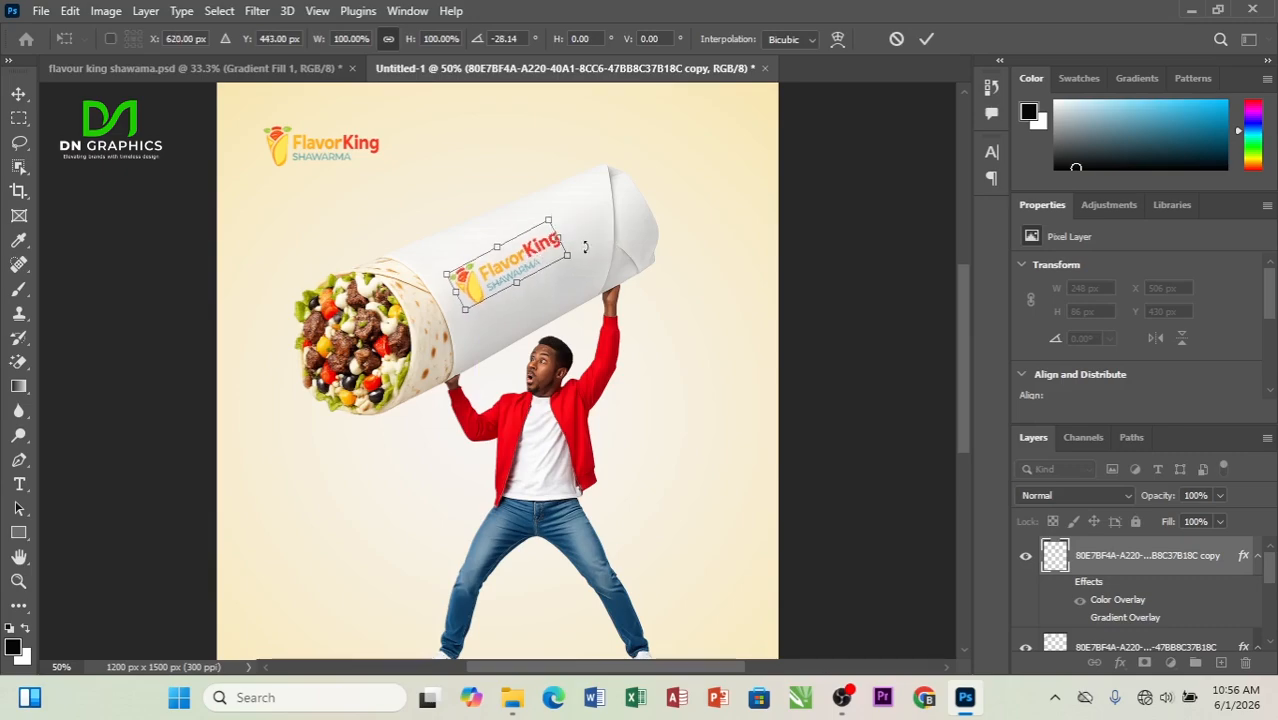
pyautogui.press('Return')
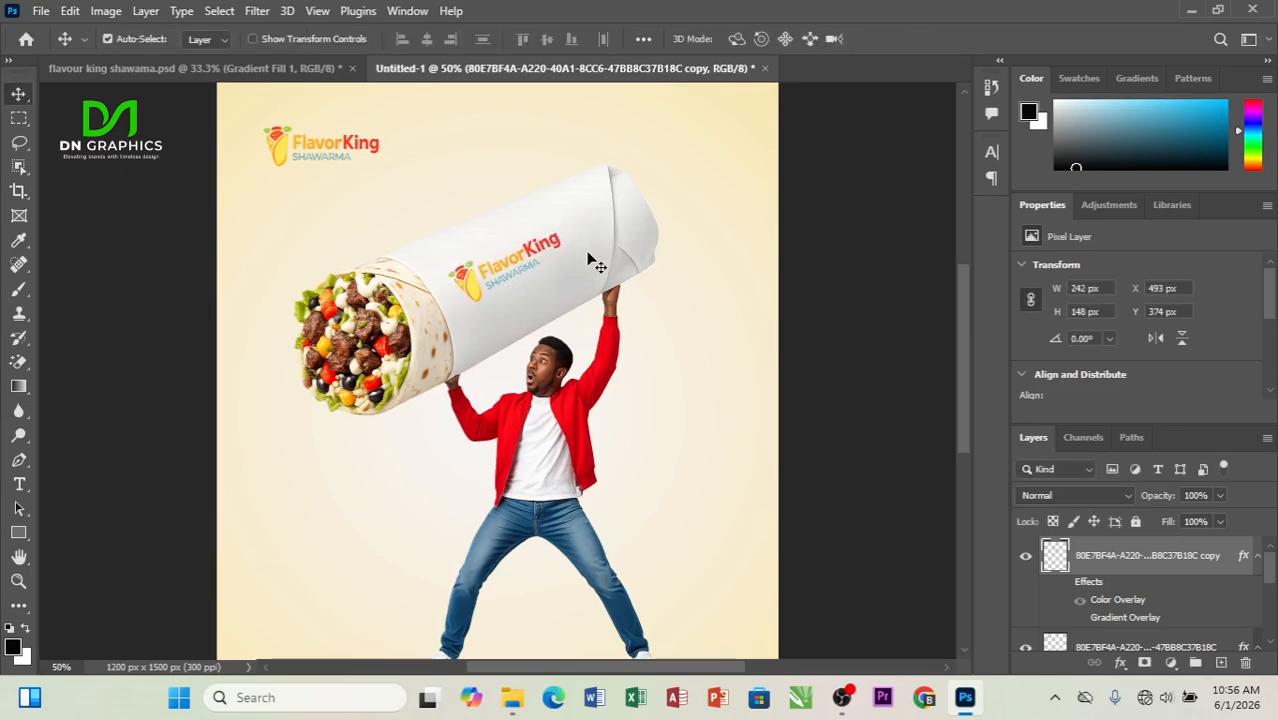
pyautogui.hotkey('ctrl', '+')
pyautogui.hotkey('ctrl', '+')
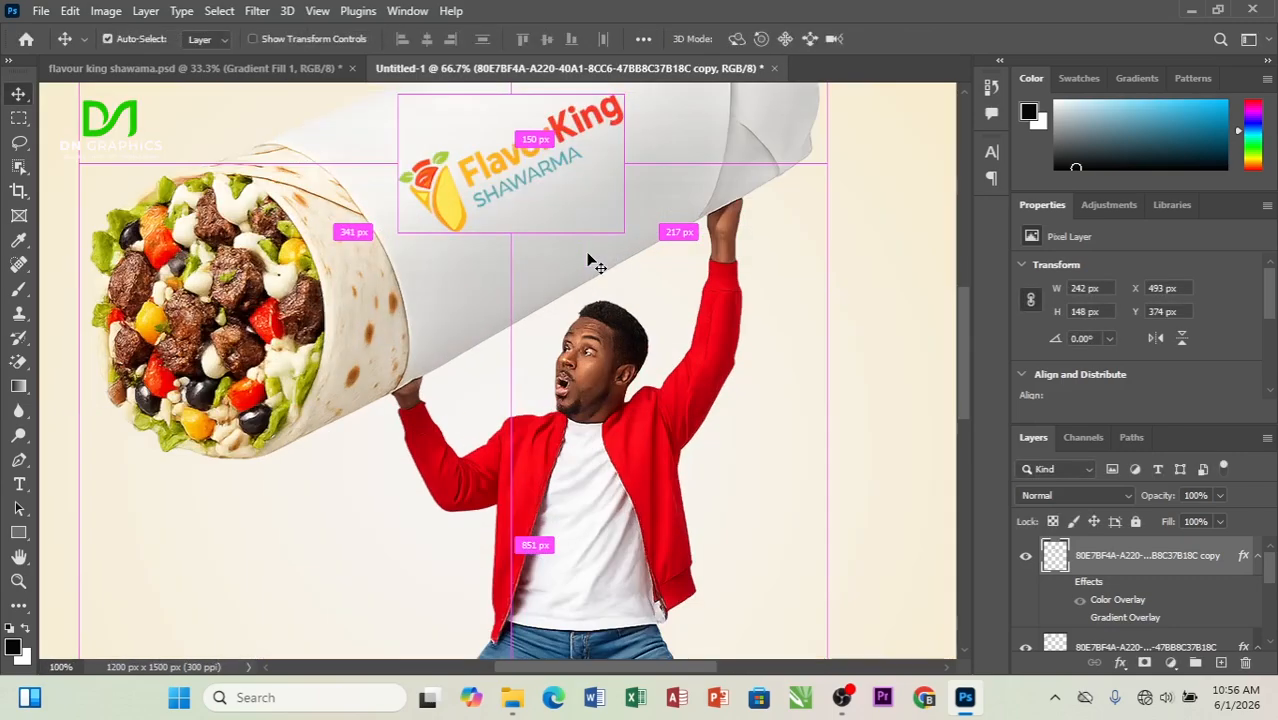
pyautogui.scroll(5, 588, 260)
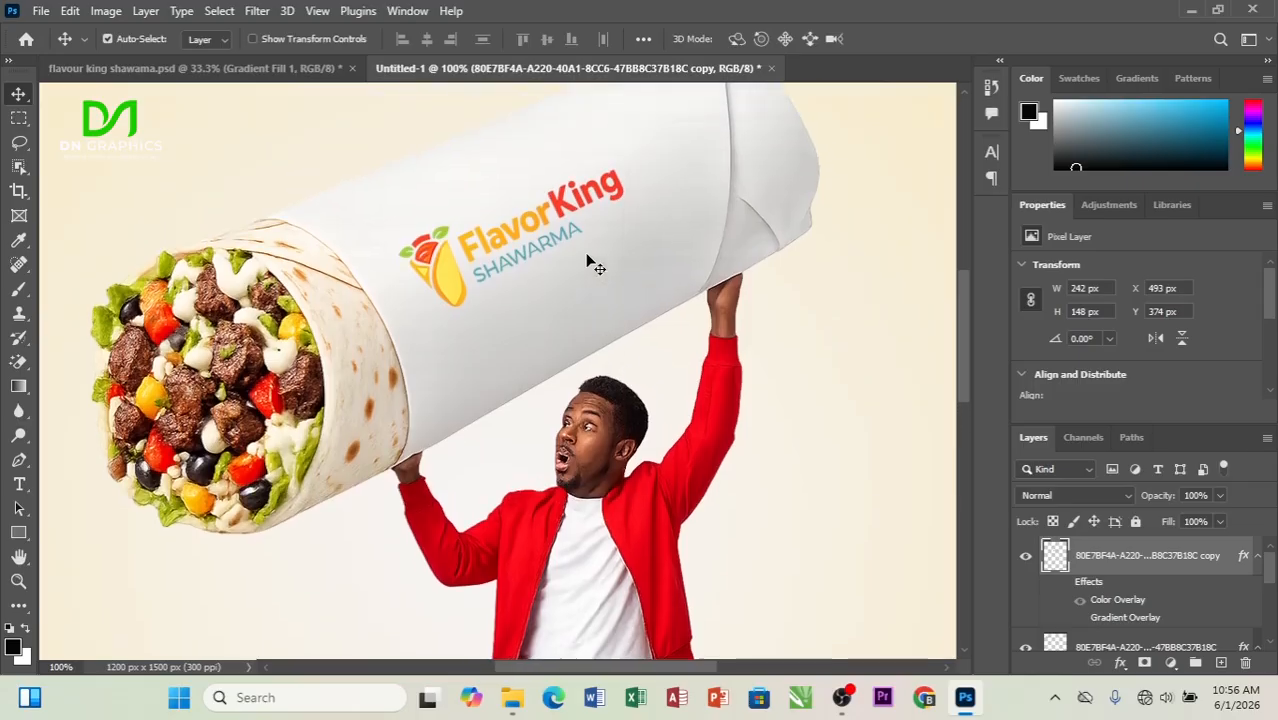
pyautogui.hotkey('shift', 'Right')
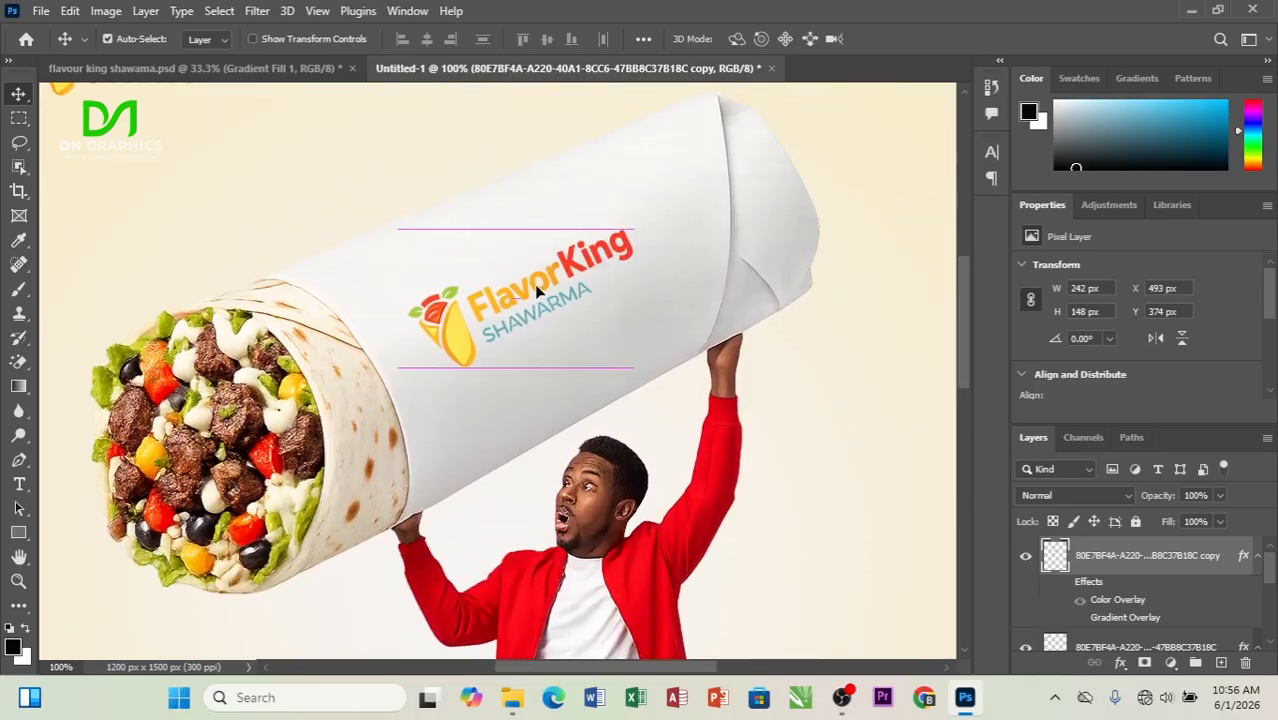
# In the logo copy's blending options, split the Blend If sliders for Current Layer to 0/86 and 140/255
pyautogui.rightClick(1185, 565)
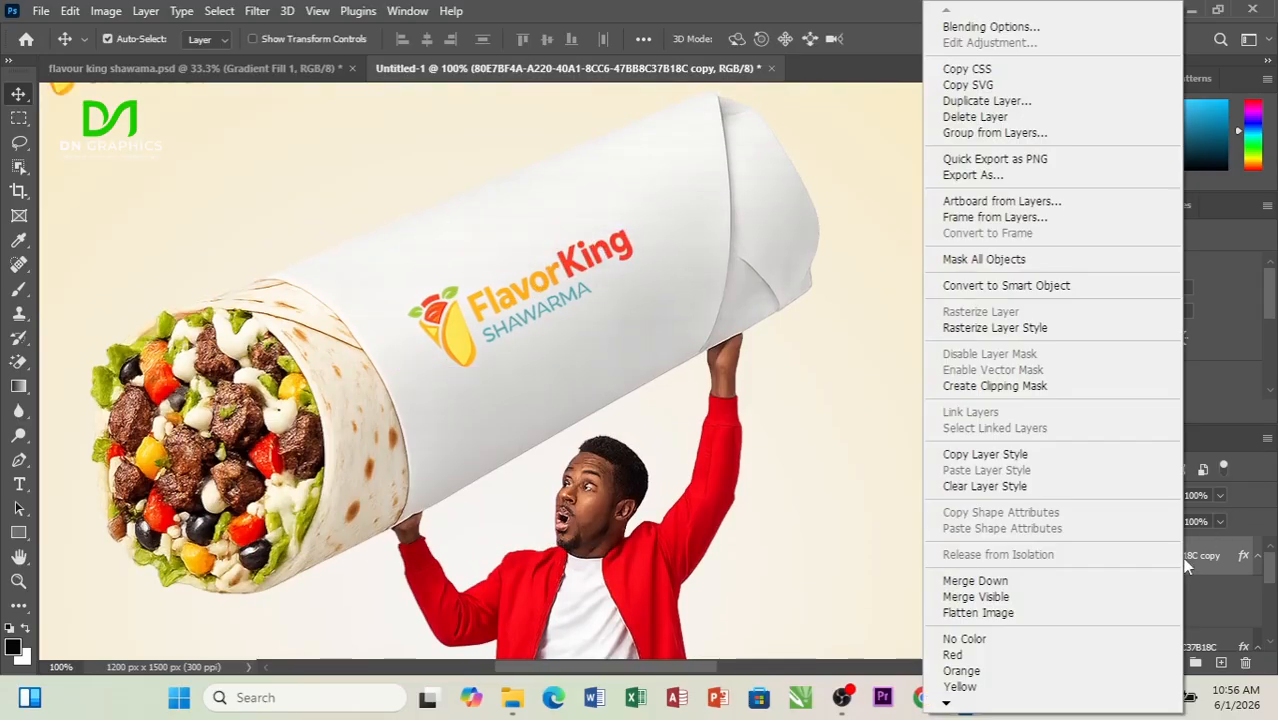
pyautogui.click(983, 28)
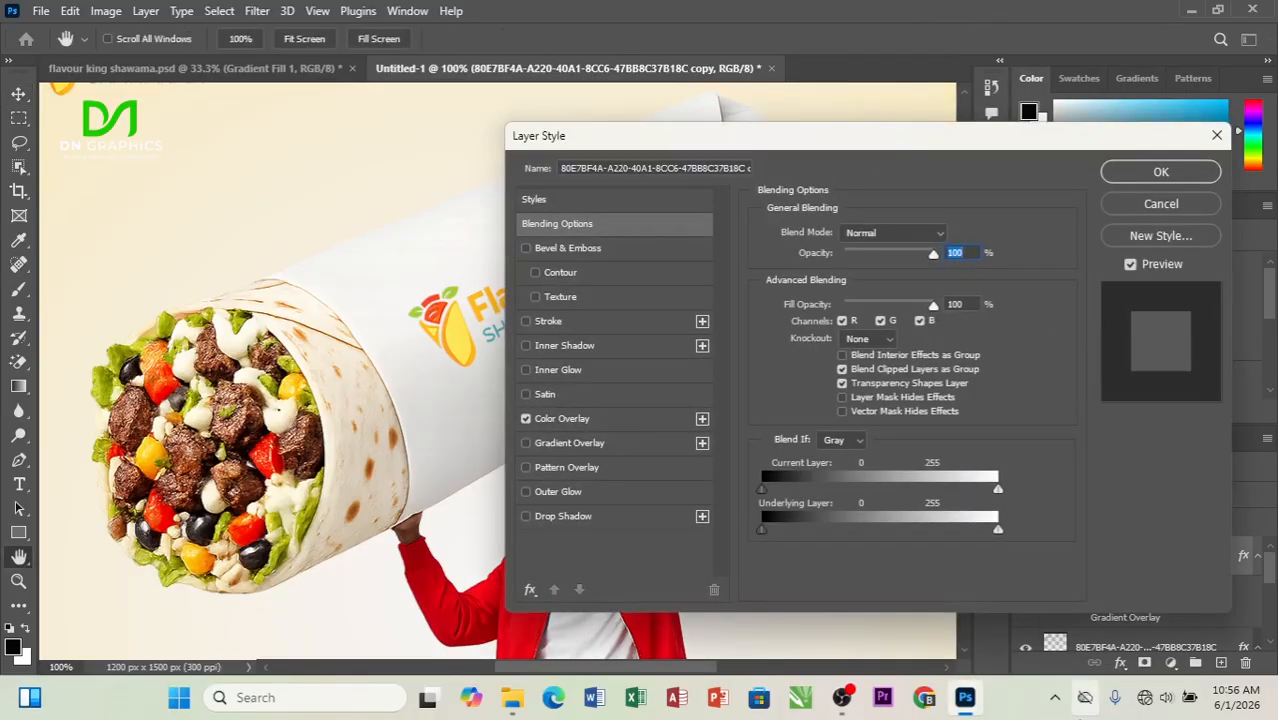
pyautogui.click(858, 695)
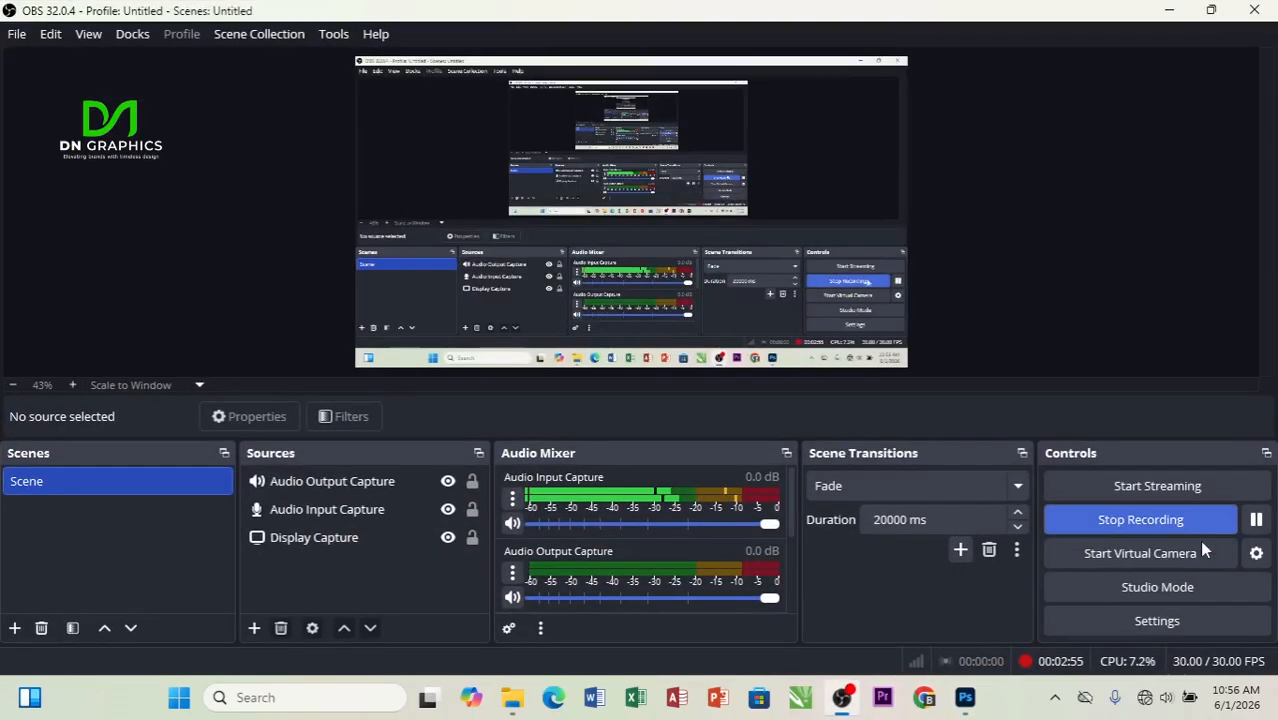
pyautogui.click(1170, 18)
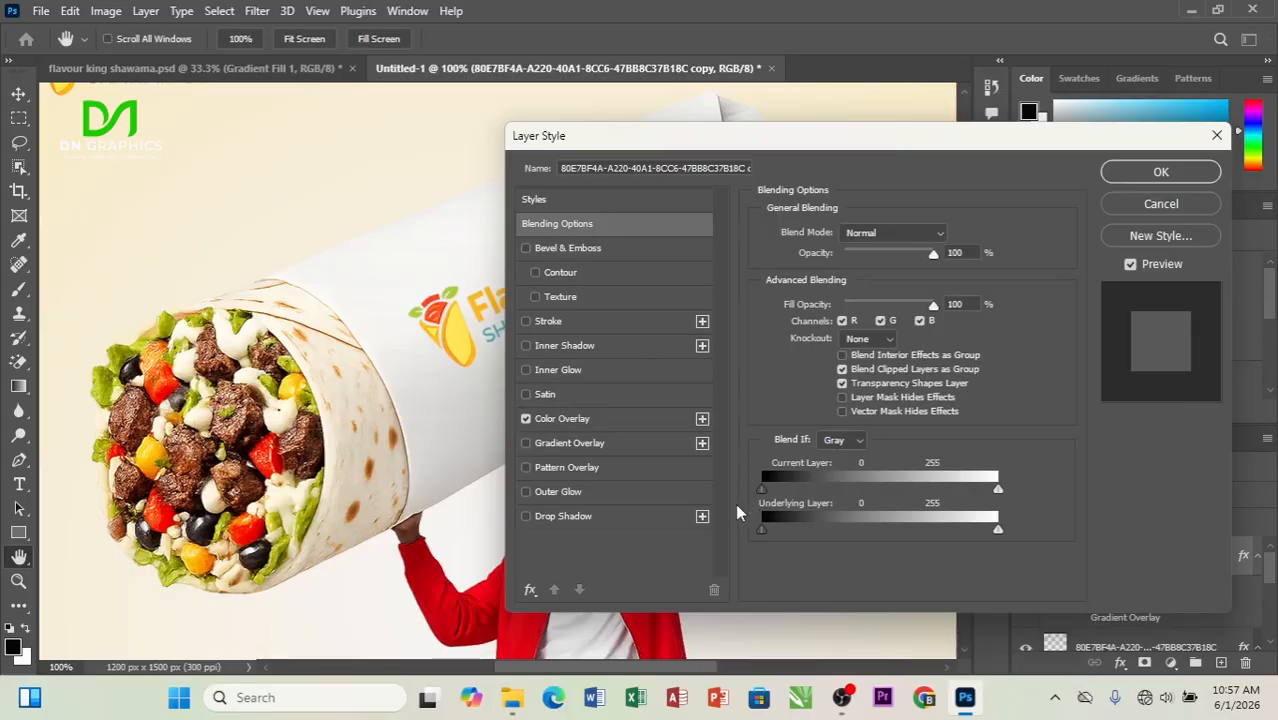
pyautogui.moveTo(761, 489); pyautogui.dragTo(802, 490)
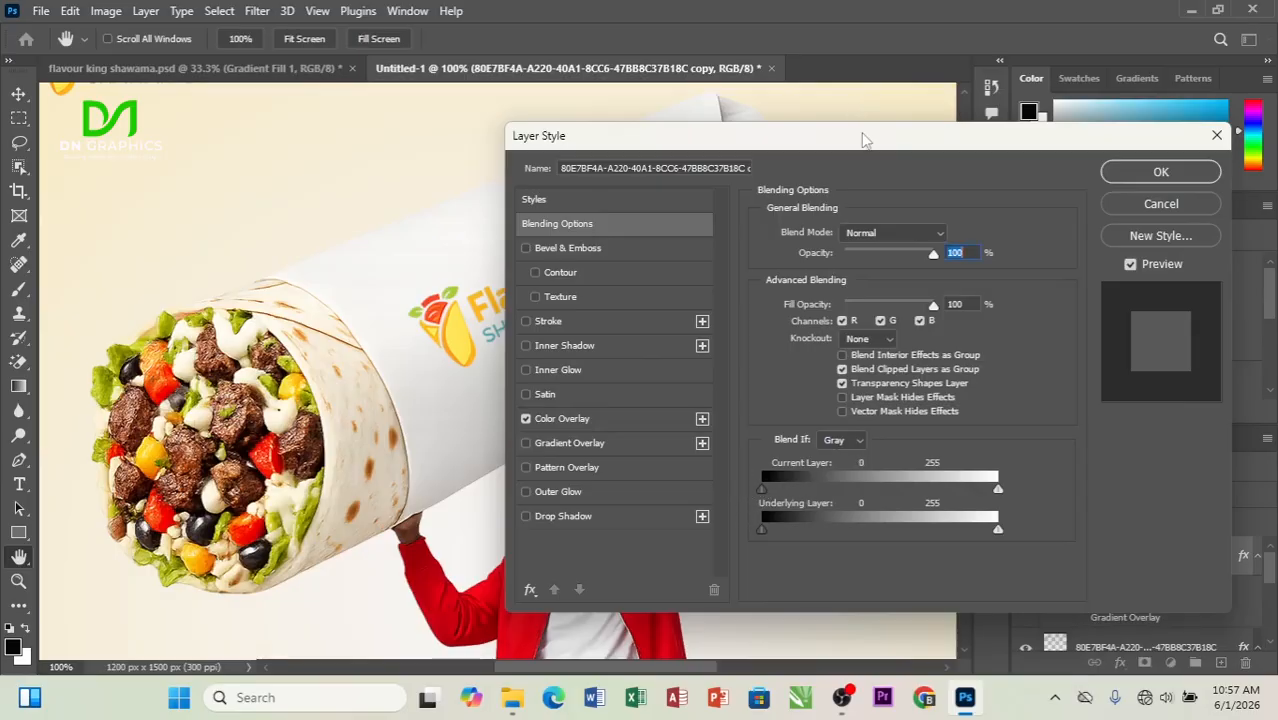
pyautogui.moveTo(865, 140); pyautogui.dragTo(1067, 107)
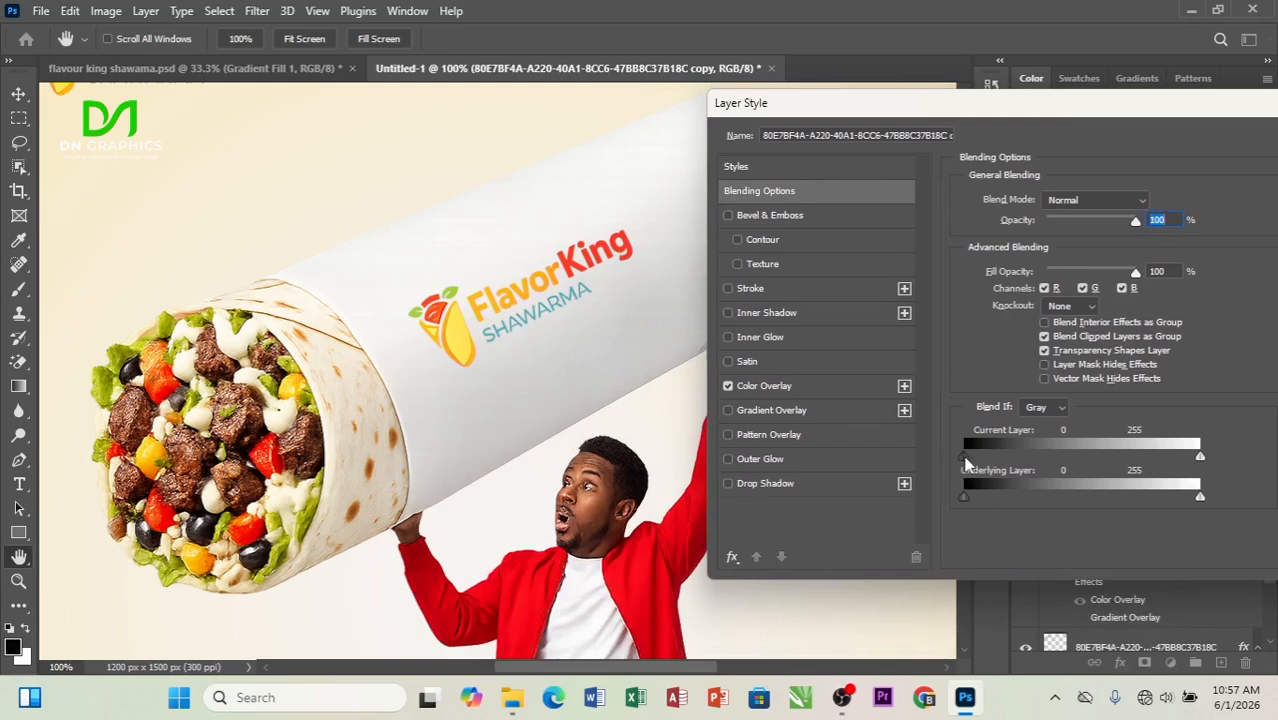
pyautogui.moveTo(970, 463); pyautogui.dragTo(1038, 461)
pyautogui.moveTo(1201, 459); pyautogui.dragTo(1197, 460)
pyautogui.moveTo(1118, 458); pyautogui.dragTo(1097, 461)
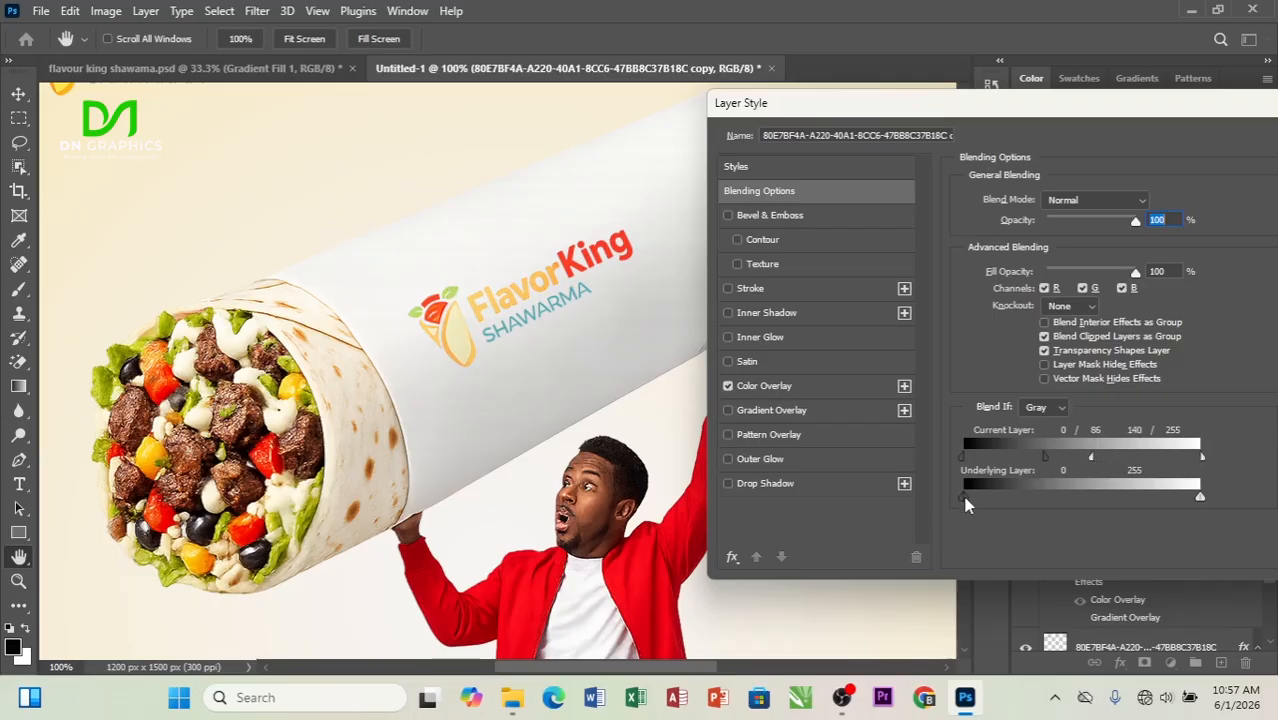
# Split the logo copy's Blend If sliders for Underlying Layer to 0/28 and 230/255
pyautogui.moveTo(964, 496); pyautogui.dragTo(999, 496)
pyautogui.moveTo(1197, 498)
pyautogui.mouseDown()
pyautogui.moveTo(1143, 487)
pyautogui.moveTo(1178, 491)
pyautogui.mouseUp()
pyautogui.moveTo(1056, 498); pyautogui.dragTo(990, 497)
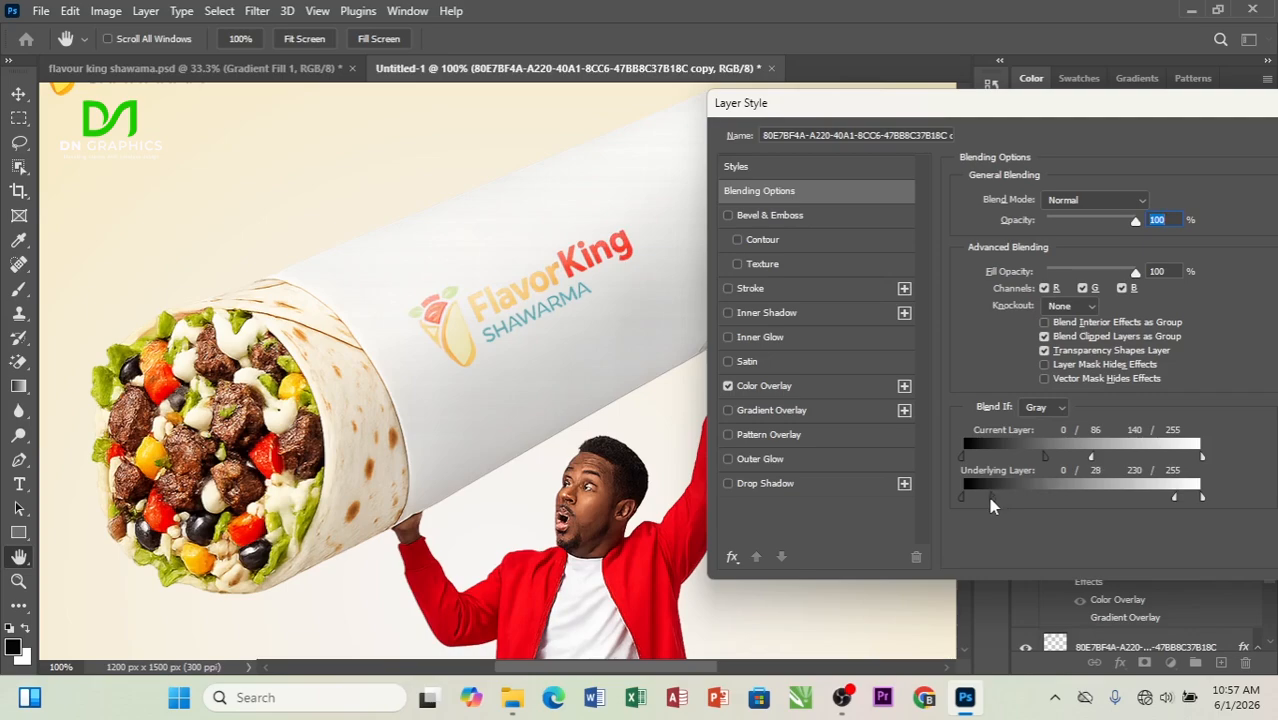
# Refine the logo copy's Blend If ranges, lowering both shadow and underlying highlight splits, setting Current Layer highlights to 232/255, and accept the style
pyautogui.moveTo(1044, 462); pyautogui.dragTo(980, 463)
pyautogui.moveTo(1092, 455); pyautogui.dragTo(1139, 454)
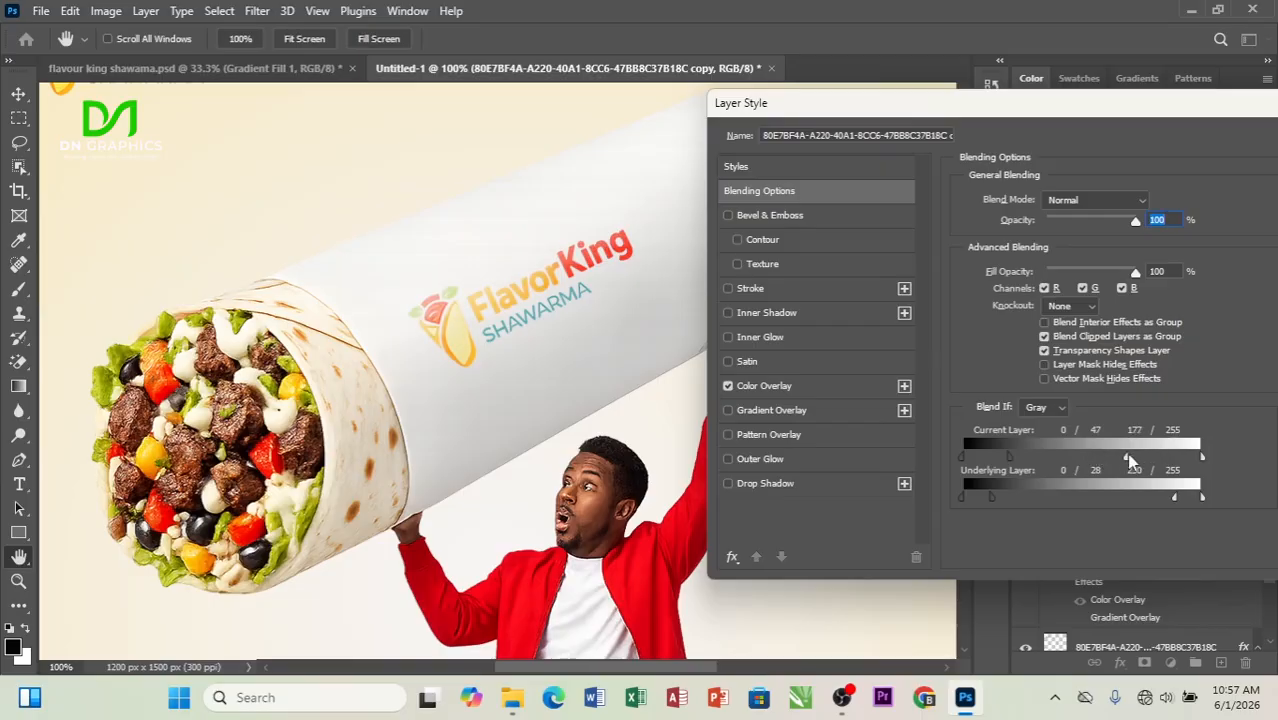
pyautogui.moveTo(1171, 501)
pyautogui.mouseDown()
pyautogui.moveTo(1140, 496)
pyautogui.moveTo(1160, 500)
pyautogui.mouseUp()
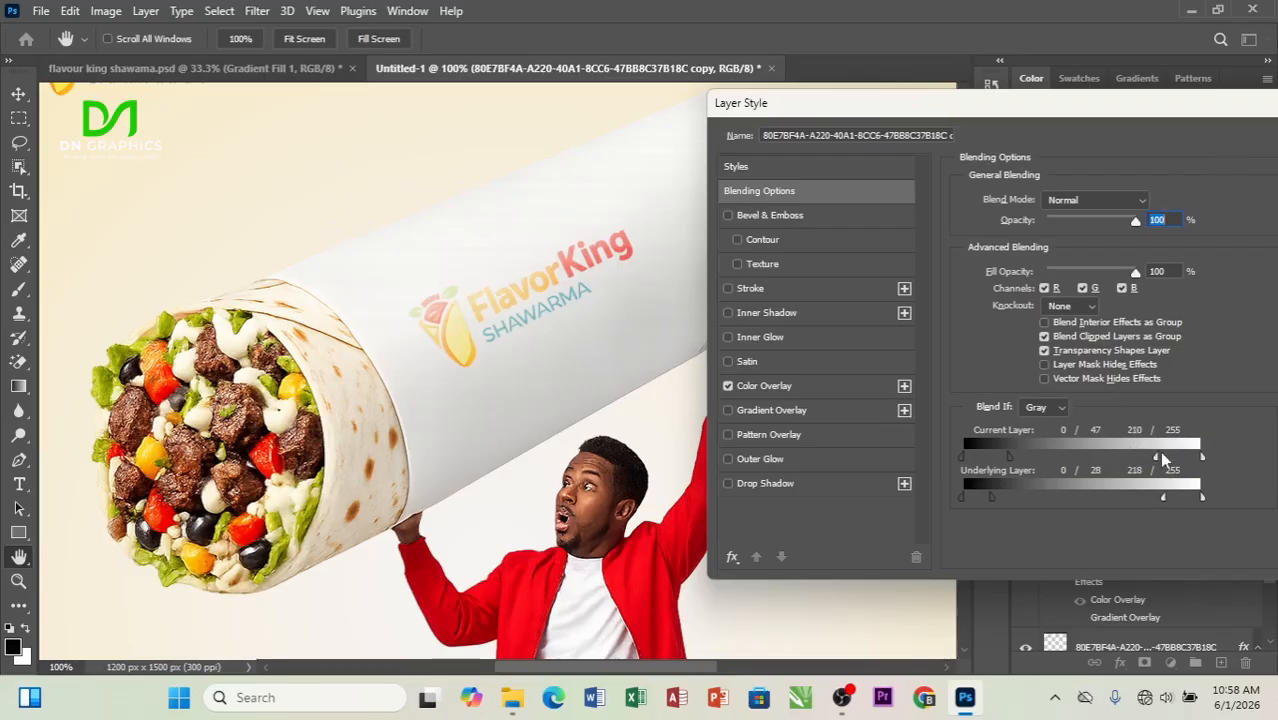
pyautogui.moveTo(1160, 456); pyautogui.dragTo(1177, 456)
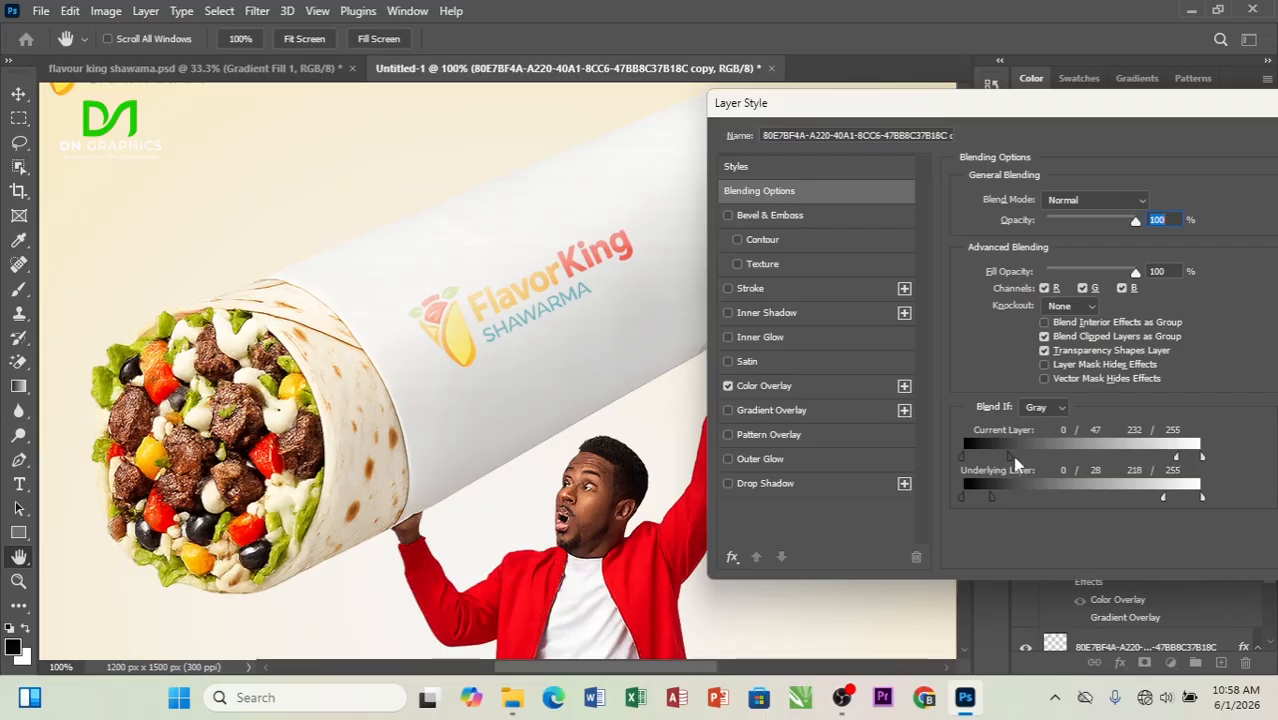
pyautogui.moveTo(1010, 462); pyautogui.dragTo(993, 462)
pyautogui.moveTo(1165, 503); pyautogui.dragTo(1161, 503)
pyautogui.moveTo(1042, 117); pyautogui.dragTo(925, 151)
pyautogui.click(1240, 174)
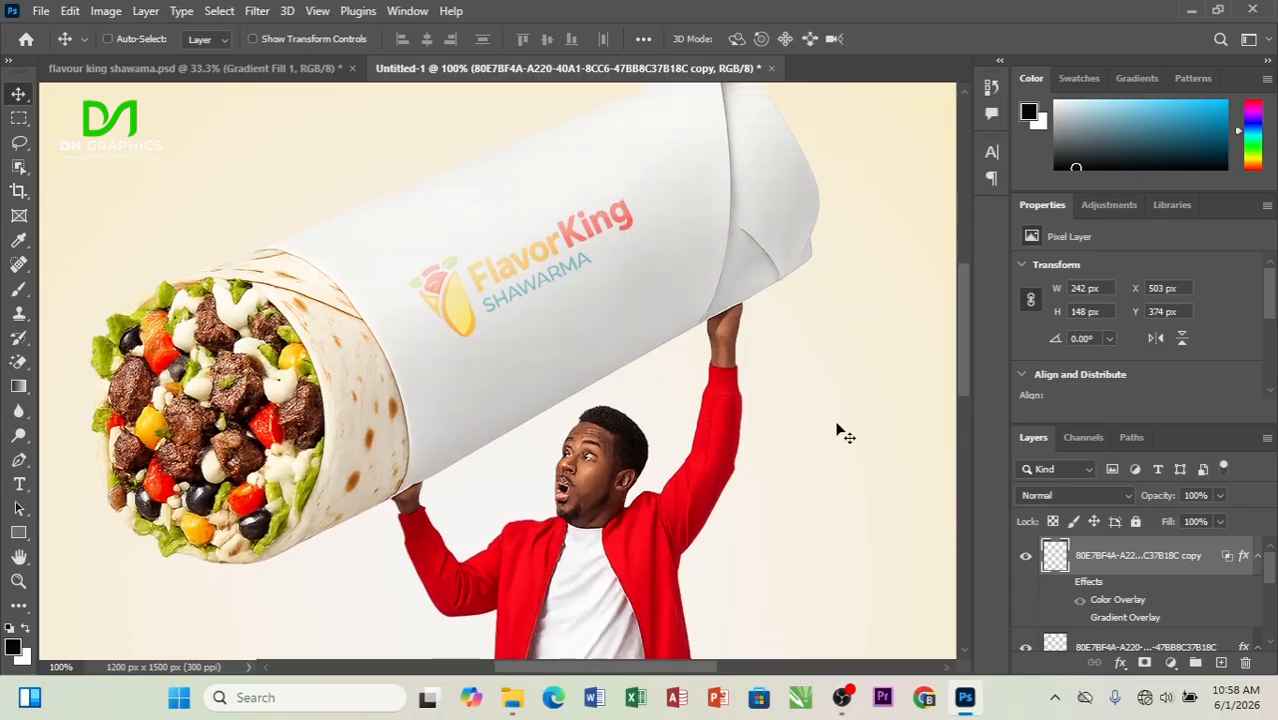
# Try converting both FlavorKing logo layers into one smart object and toggle its visibility to check what it contains
pyautogui.hotkey('ctrl', '0')
pyautogui.hotkey('ctrl', '-')
pyautogui.hotkey('ctrl', '+')
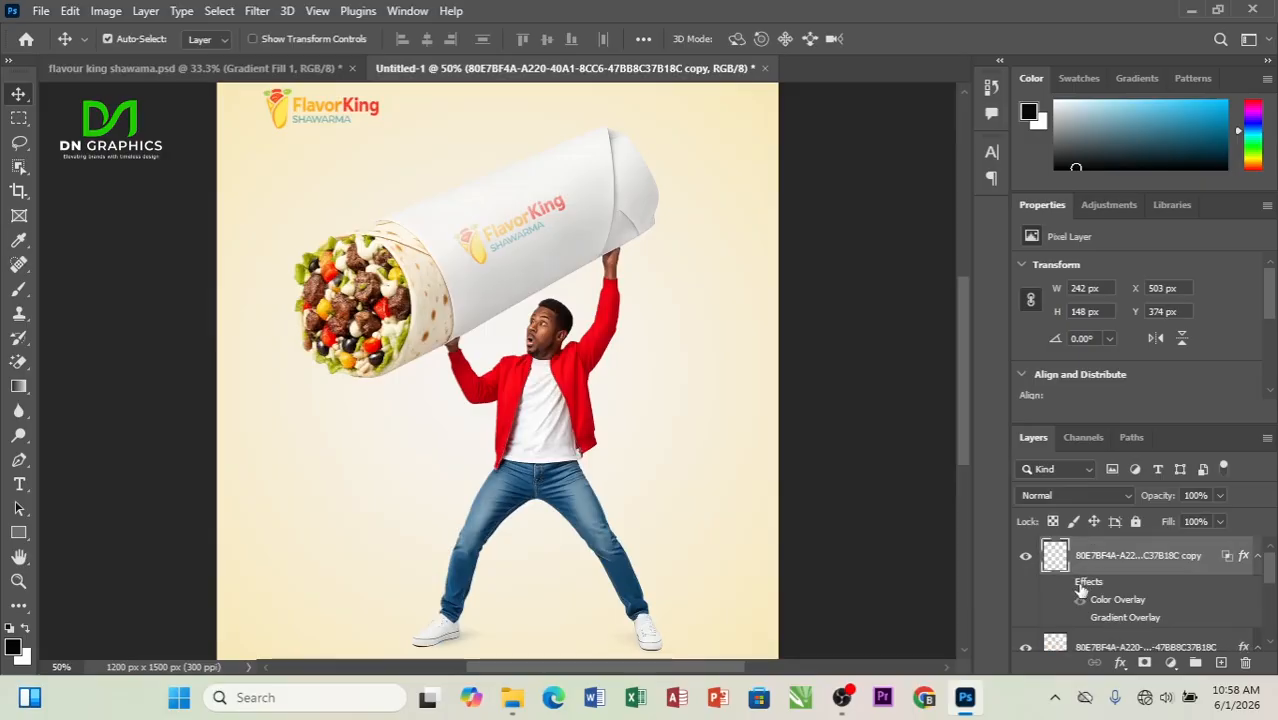
pyautogui.keyDown('shift'); pyautogui.click(1088, 645); pyautogui.keyUp('shift')
pyautogui.rightClick(1086, 645)
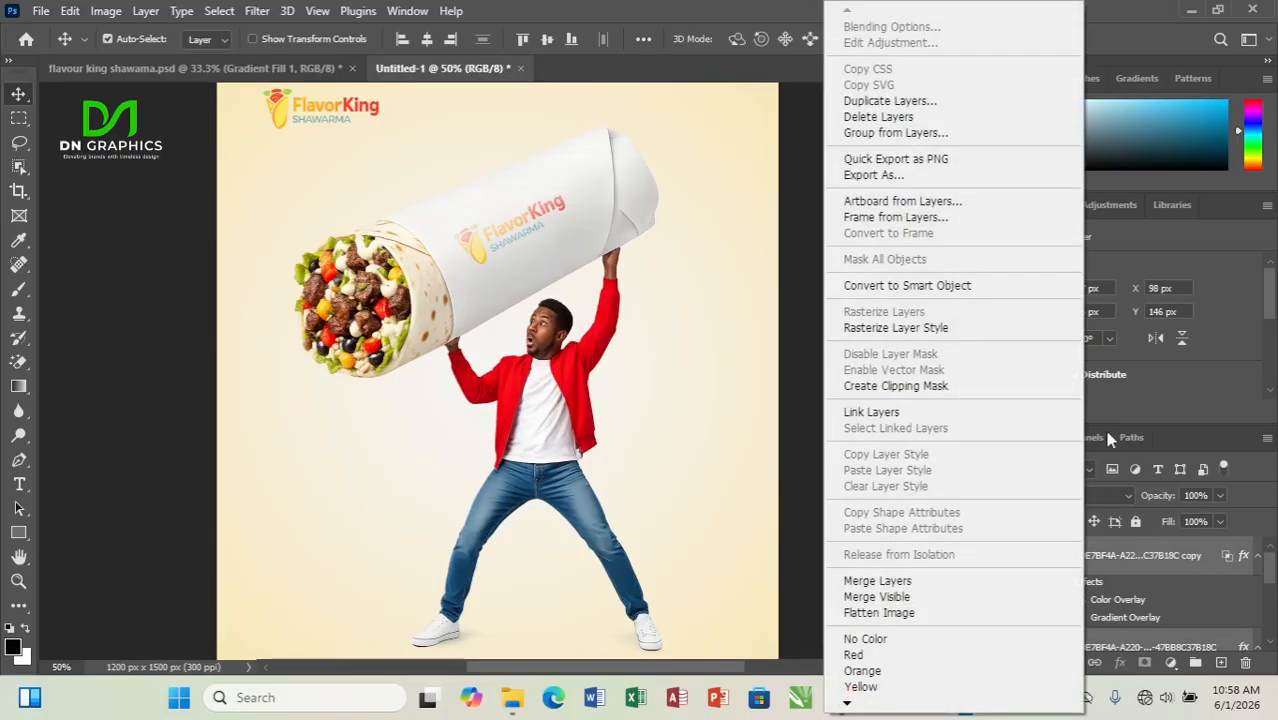
pyautogui.click(952, 287)
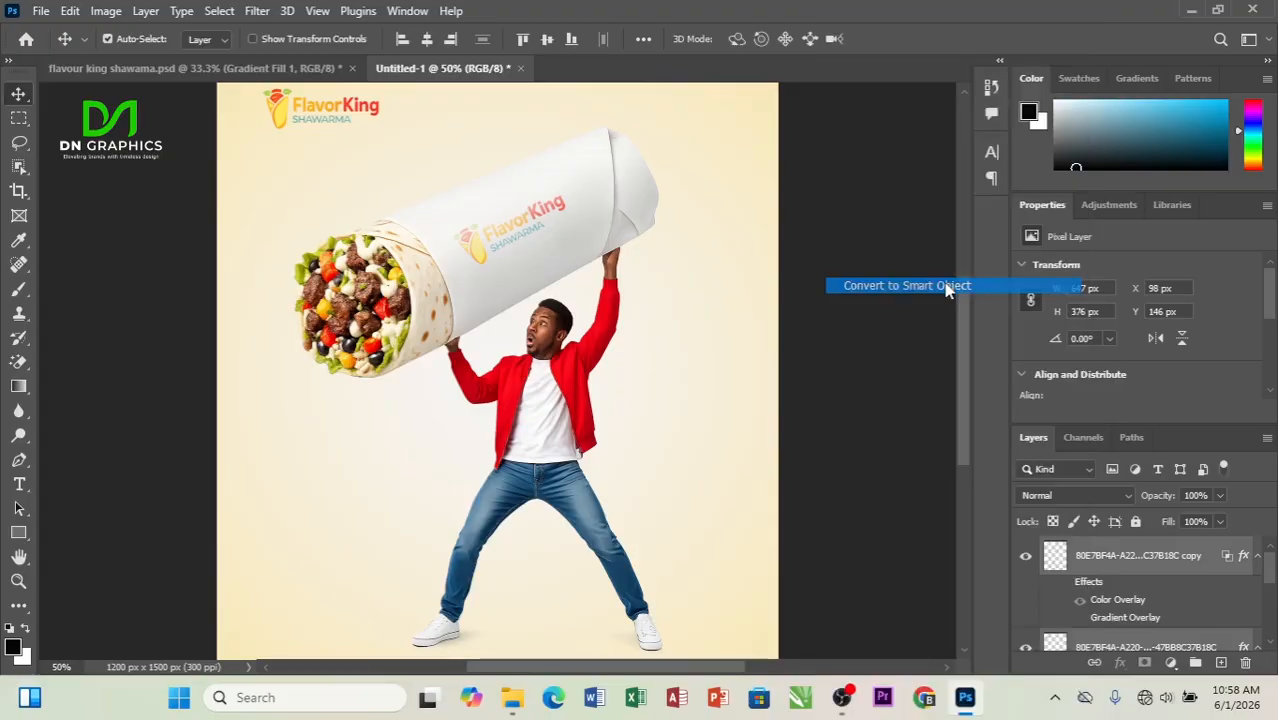
pyautogui.click(1030, 556)
pyautogui.click(1030, 556)
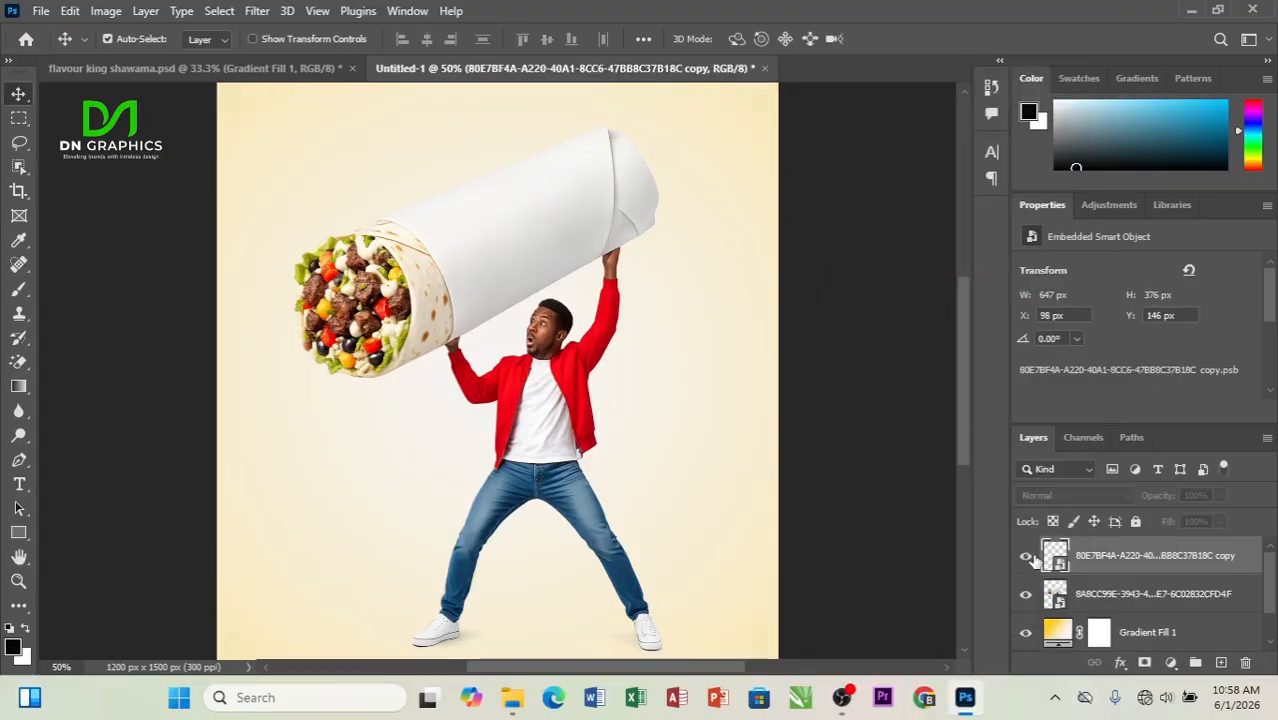
pyautogui.click(1030, 556)
pyautogui.click(1030, 557)
# Undo the smart object conversion so the two logo layers are separate again
pyautogui.hotkey('ctrl', 'z')
pyautogui.hotkey('ctrl', 'z')
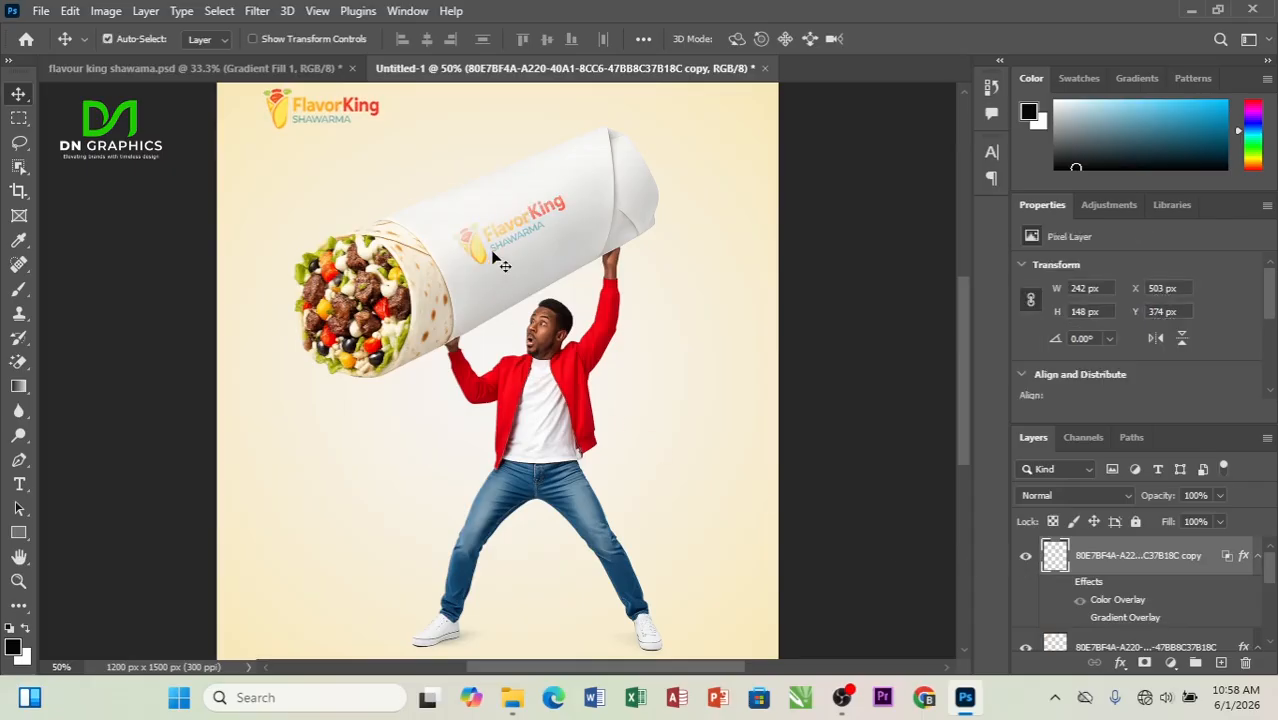
pyautogui.hotkey('ctrl', 'z')
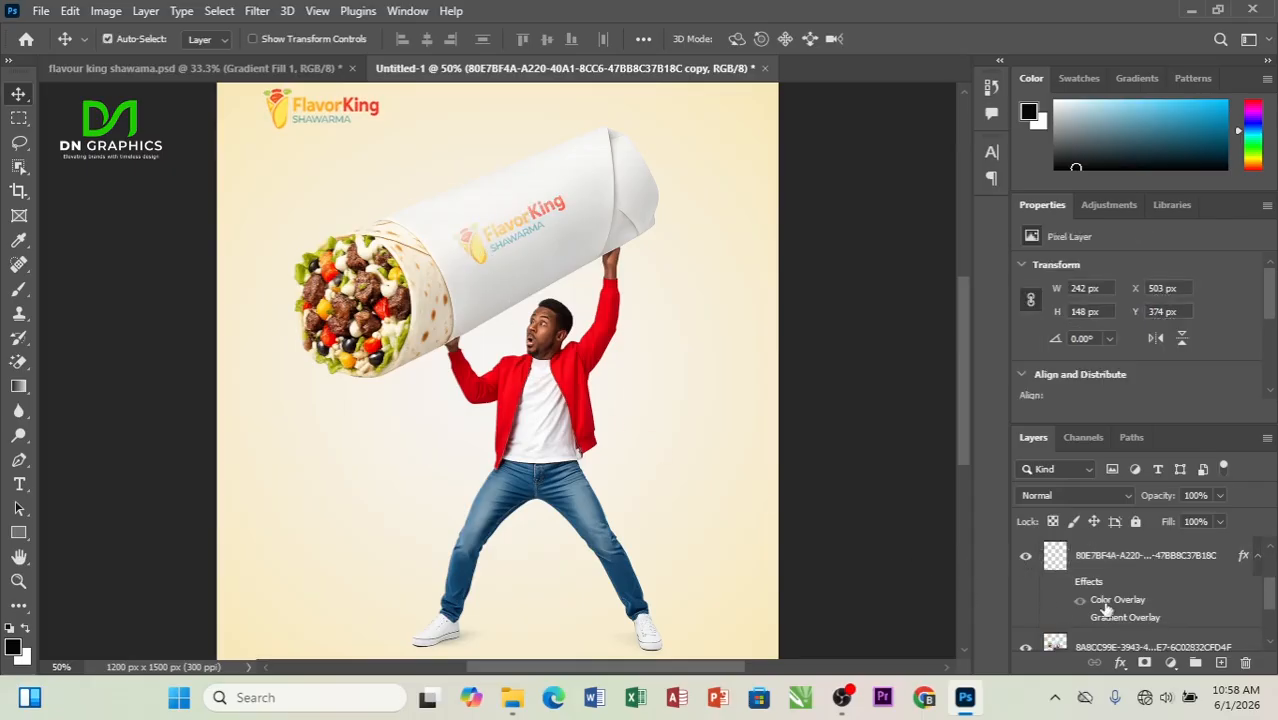
# Hide the original FlavorKing logo layer at the head of the flyer
pyautogui.click(1026, 558)
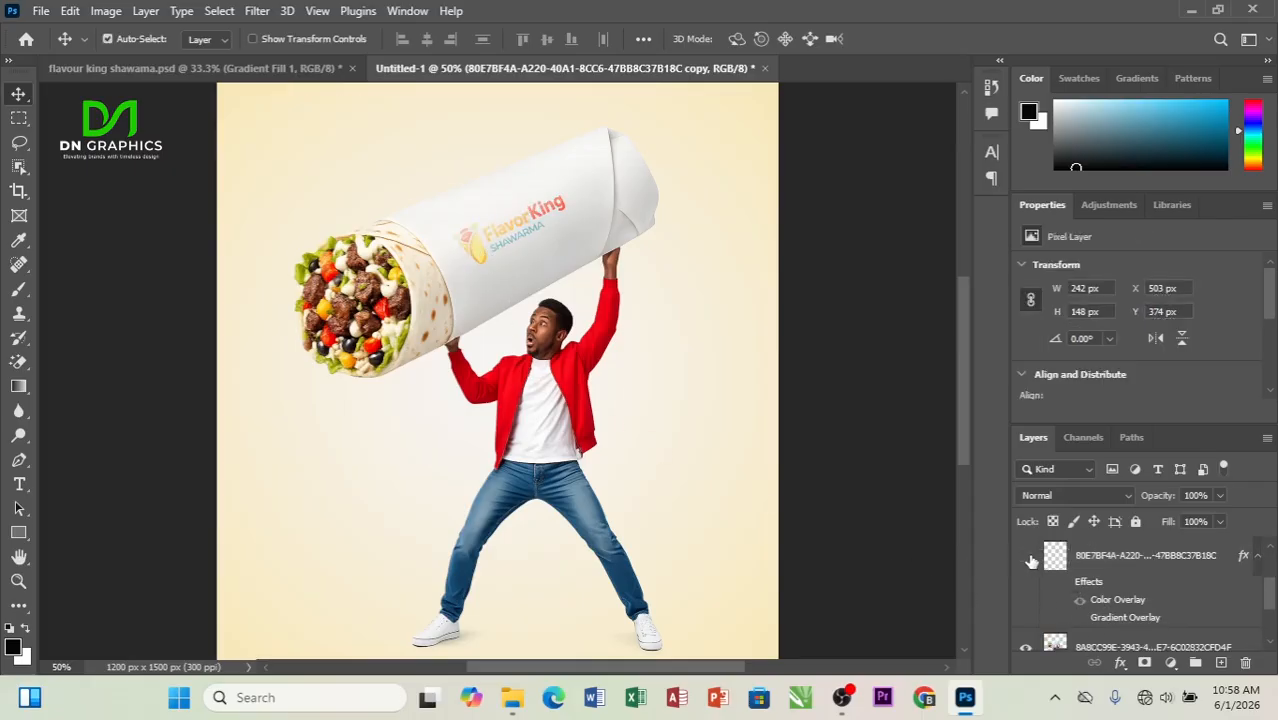
# Show the original FlavorKing logo layer again and move it above the logo copy in the layer stack
pyautogui.click(1026, 558)
pyautogui.hotkey('ctrl', 'shift', 'z')
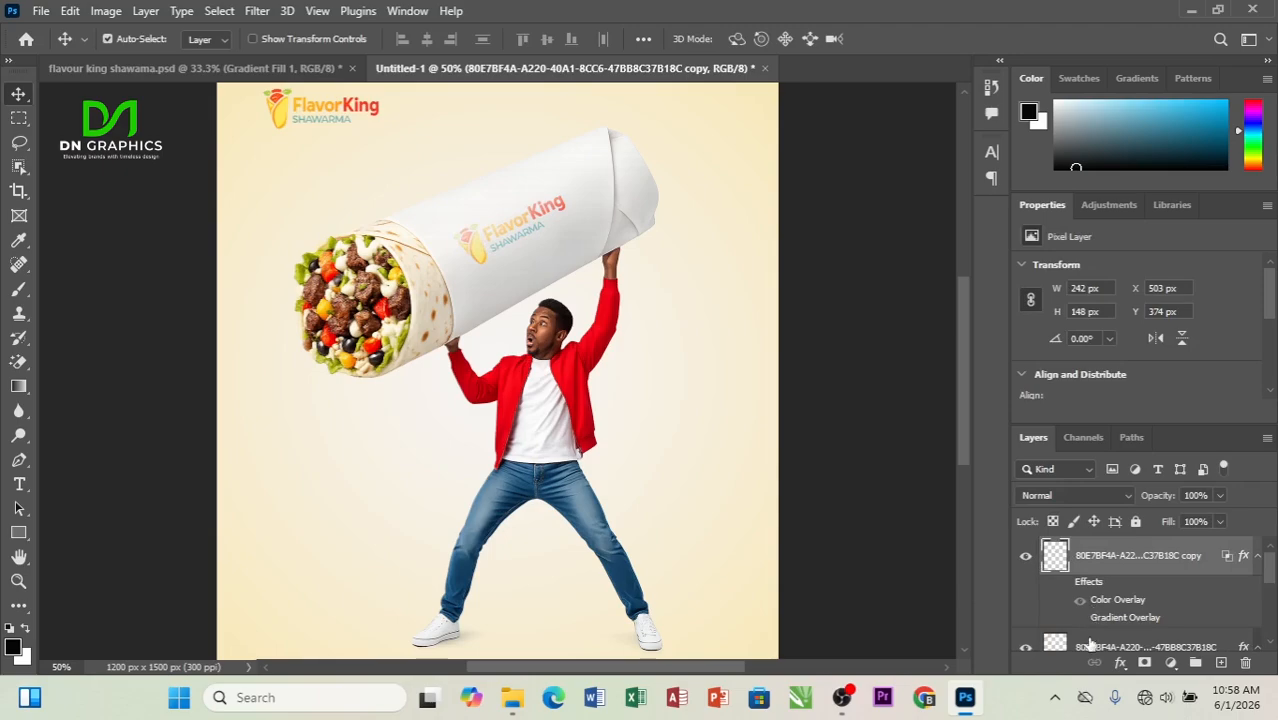
pyautogui.moveTo(1089, 643); pyautogui.dragTo(1092, 547)
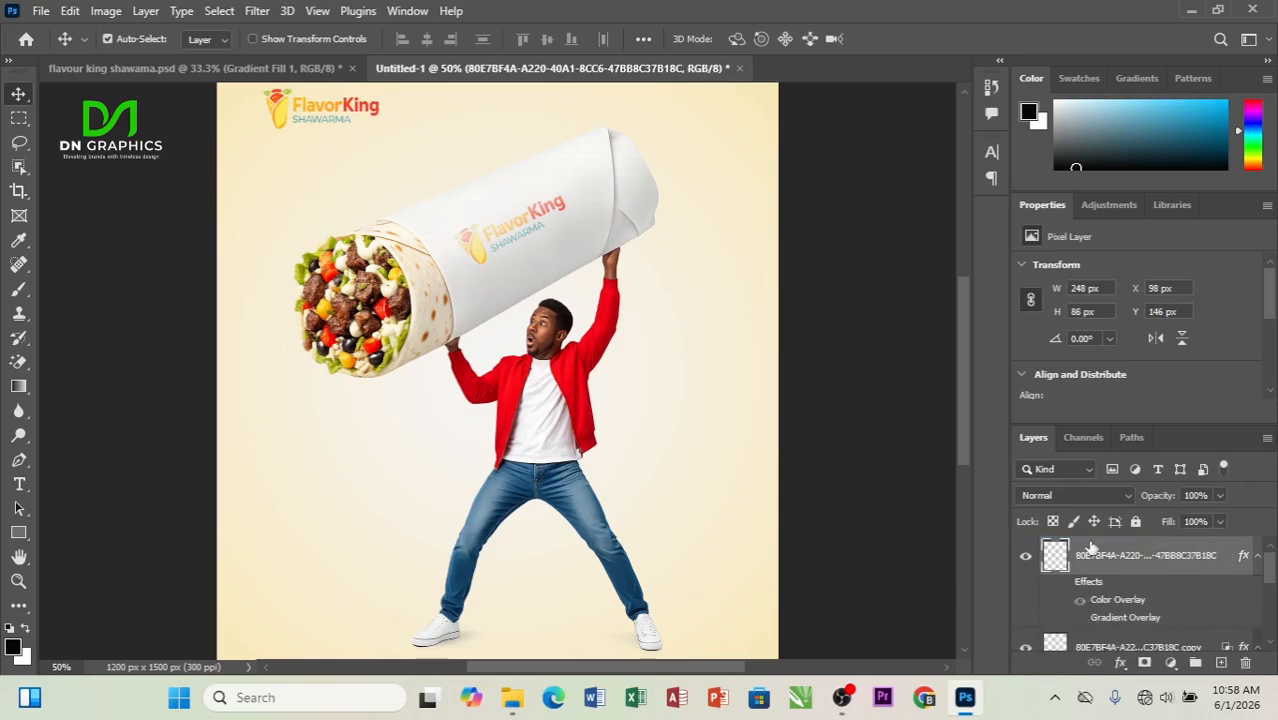
# Try converting both logo layers and the man-with-shawarma image into one smart object, check its visibility, and undo the conversion
pyautogui.scroll(-2, 1080, 585)
pyautogui.scroll(1, 1080, 585)
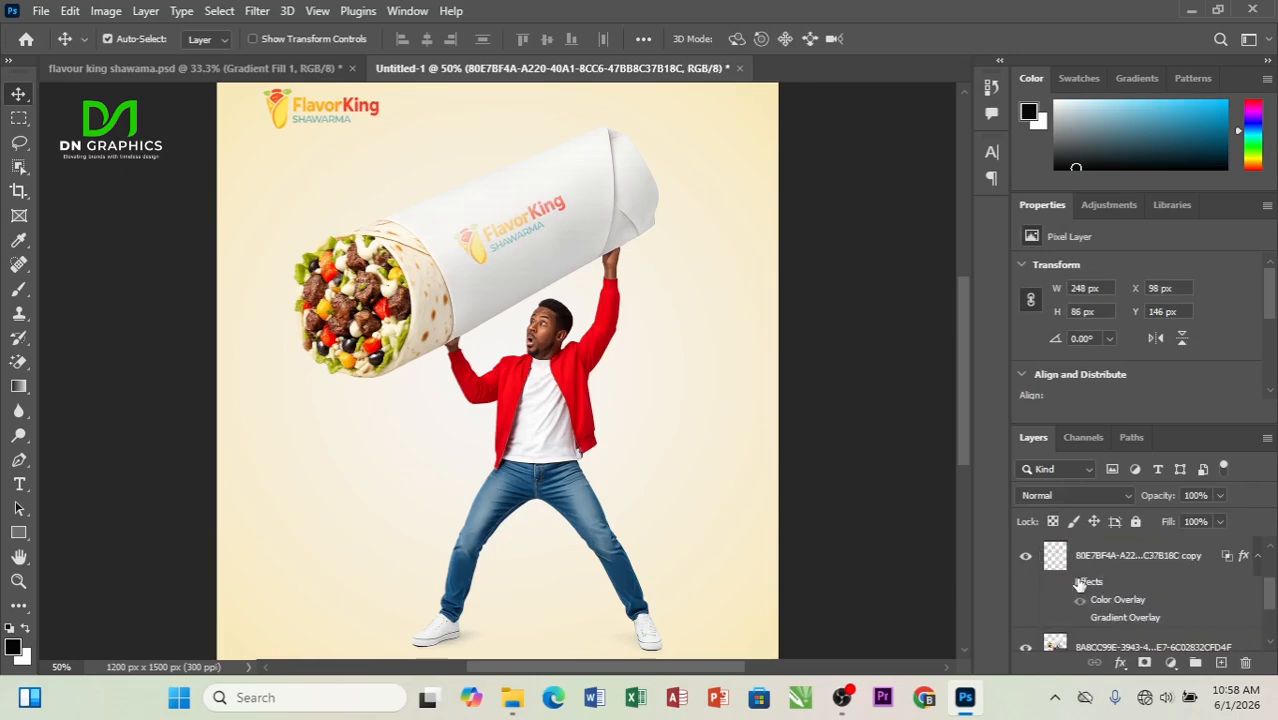
pyautogui.click(1025, 556)
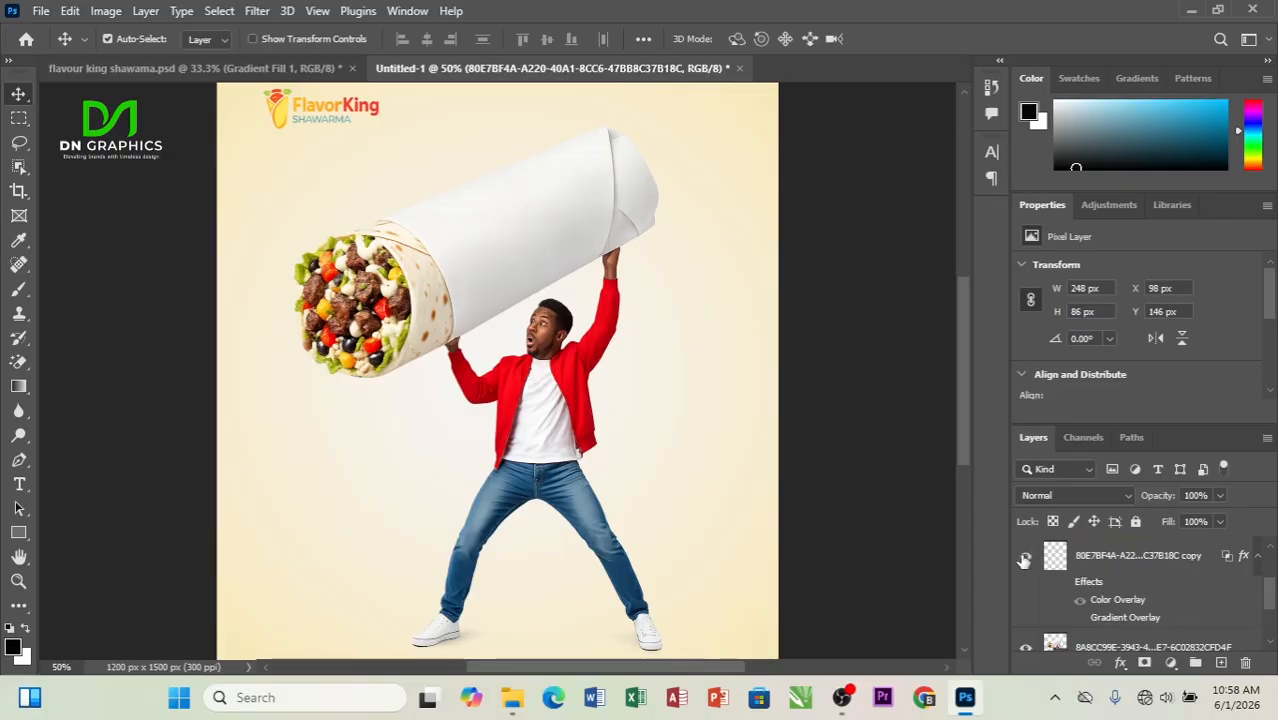
pyautogui.click(1025, 556)
pyautogui.keyDown('shift'); pyautogui.click(1104, 646); pyautogui.keyUp('shift')
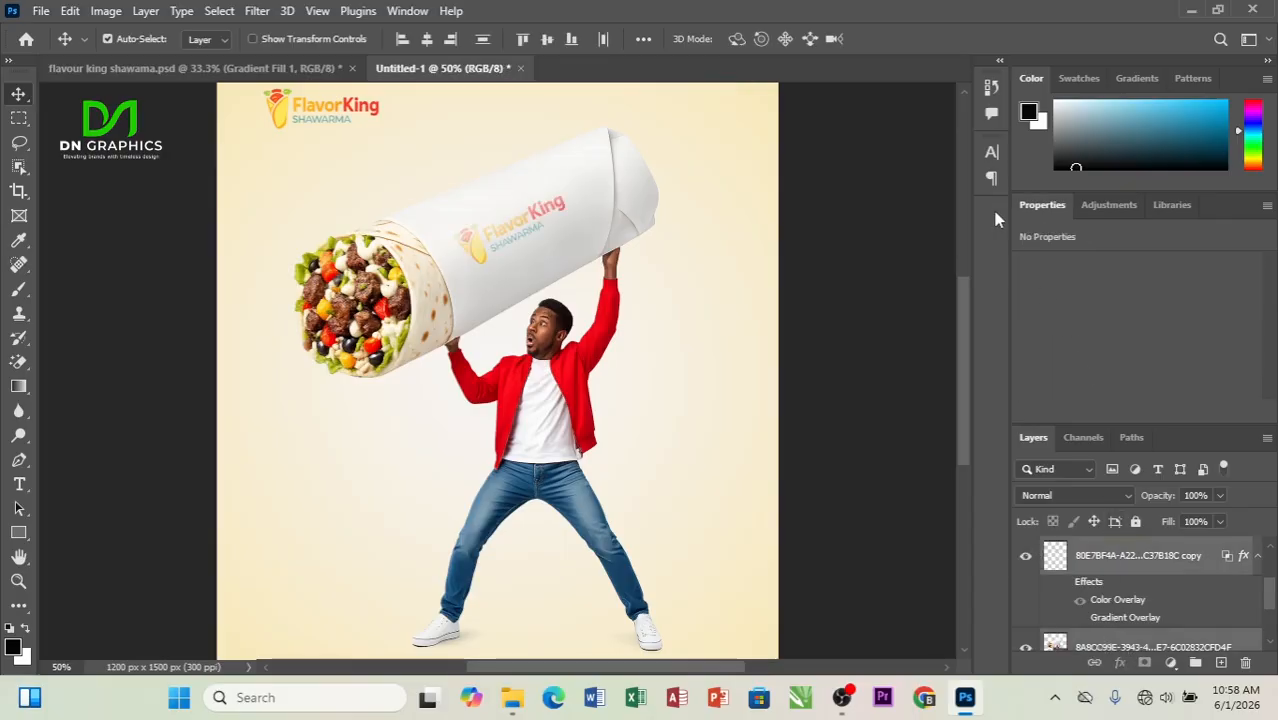
pyautogui.rightClick(1090, 564)
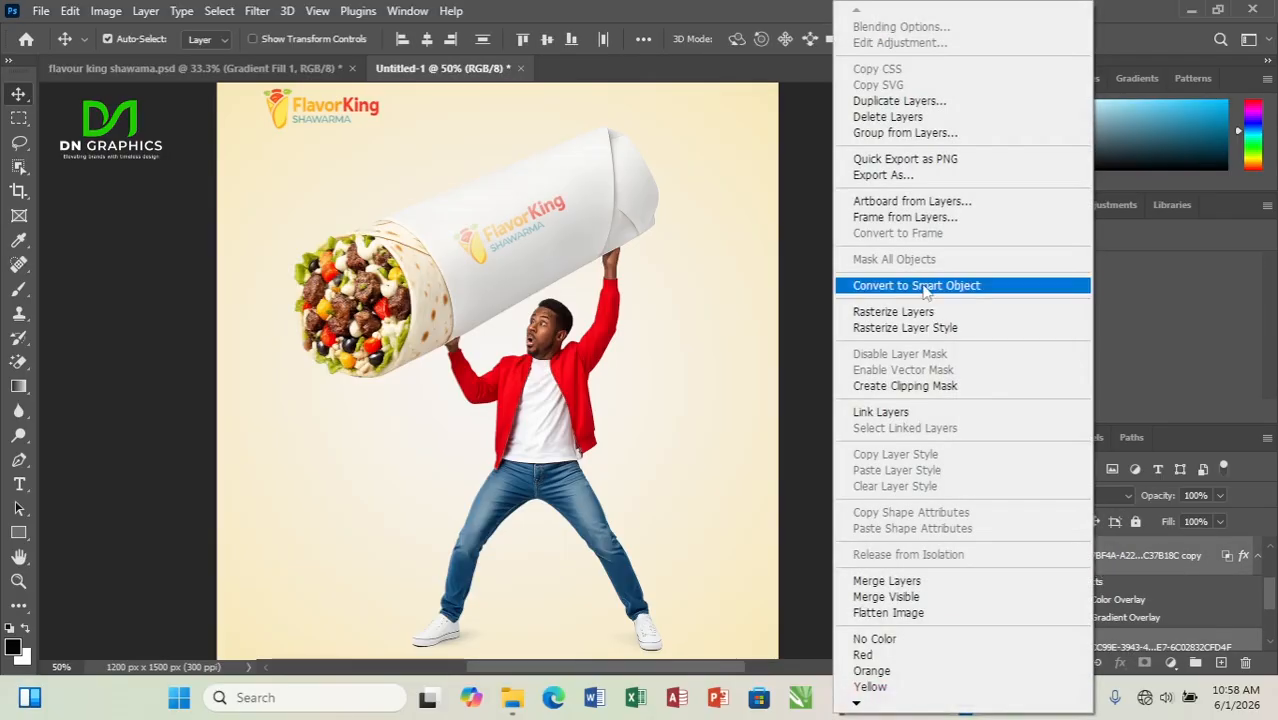
pyautogui.click(922, 288)
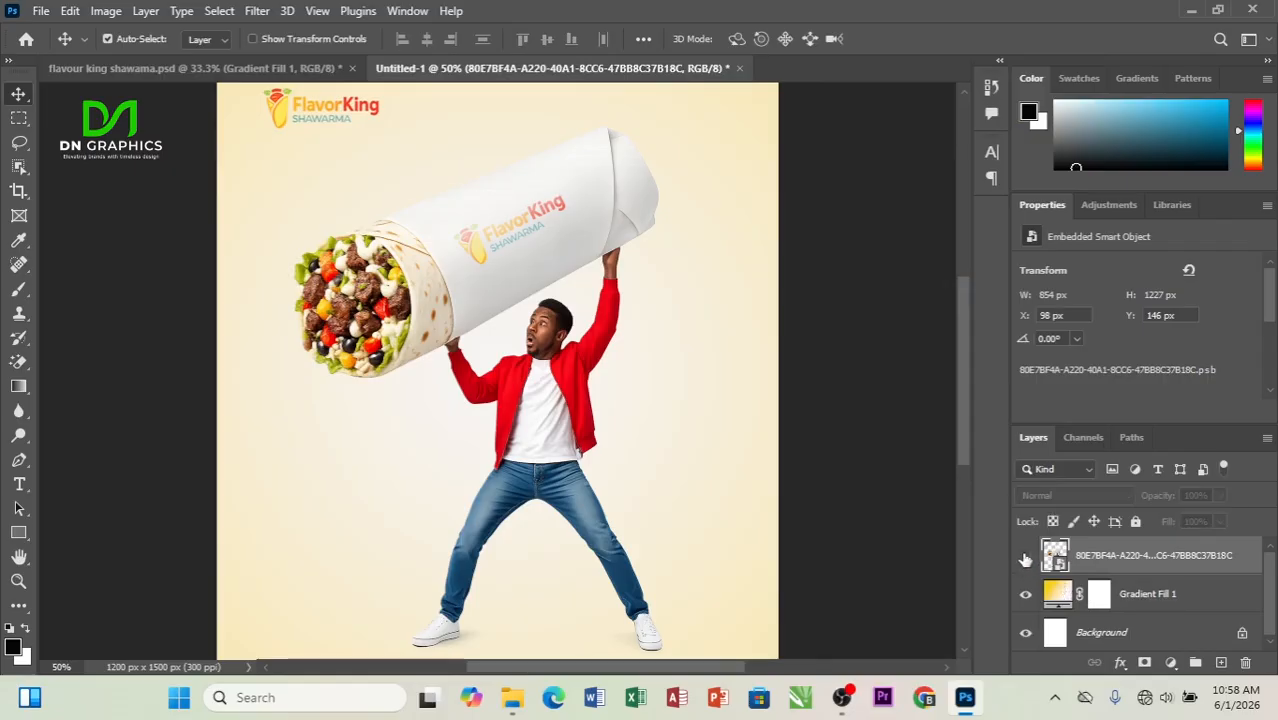
pyautogui.click(1025, 556)
pyautogui.click(1025, 556)
pyautogui.click(1025, 557)
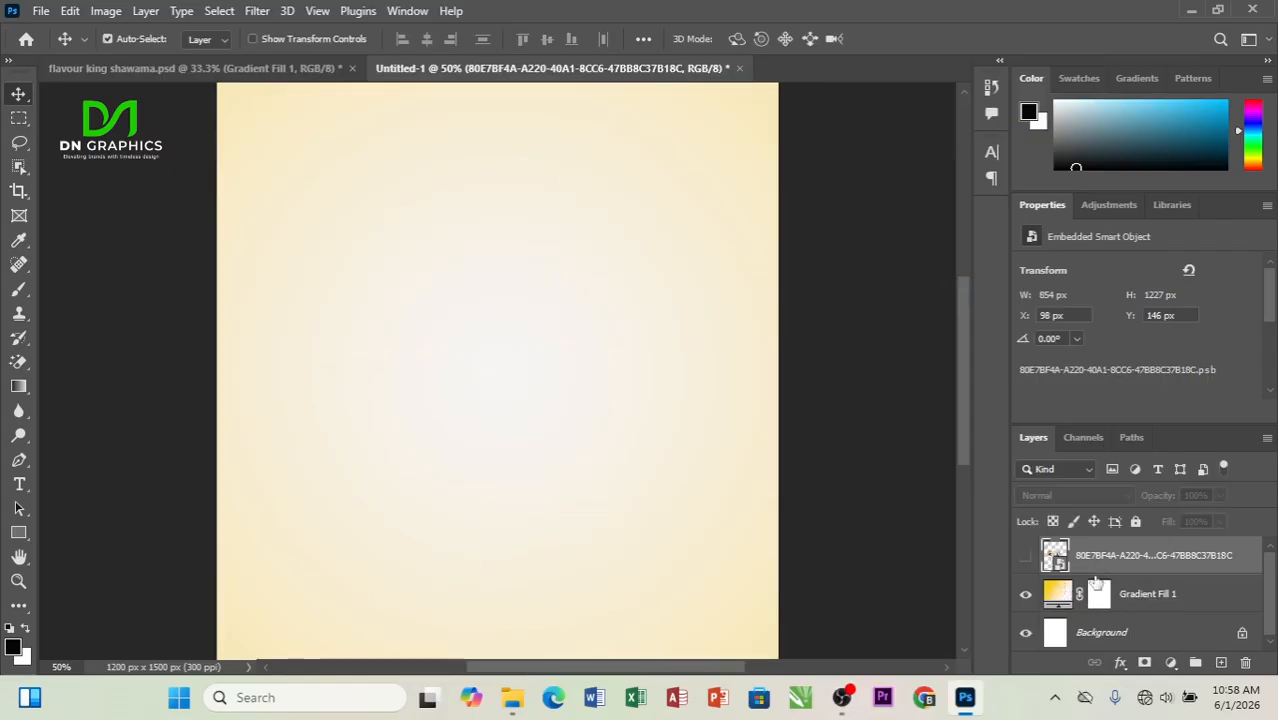
pyautogui.hotkey('ctrl', 'z')
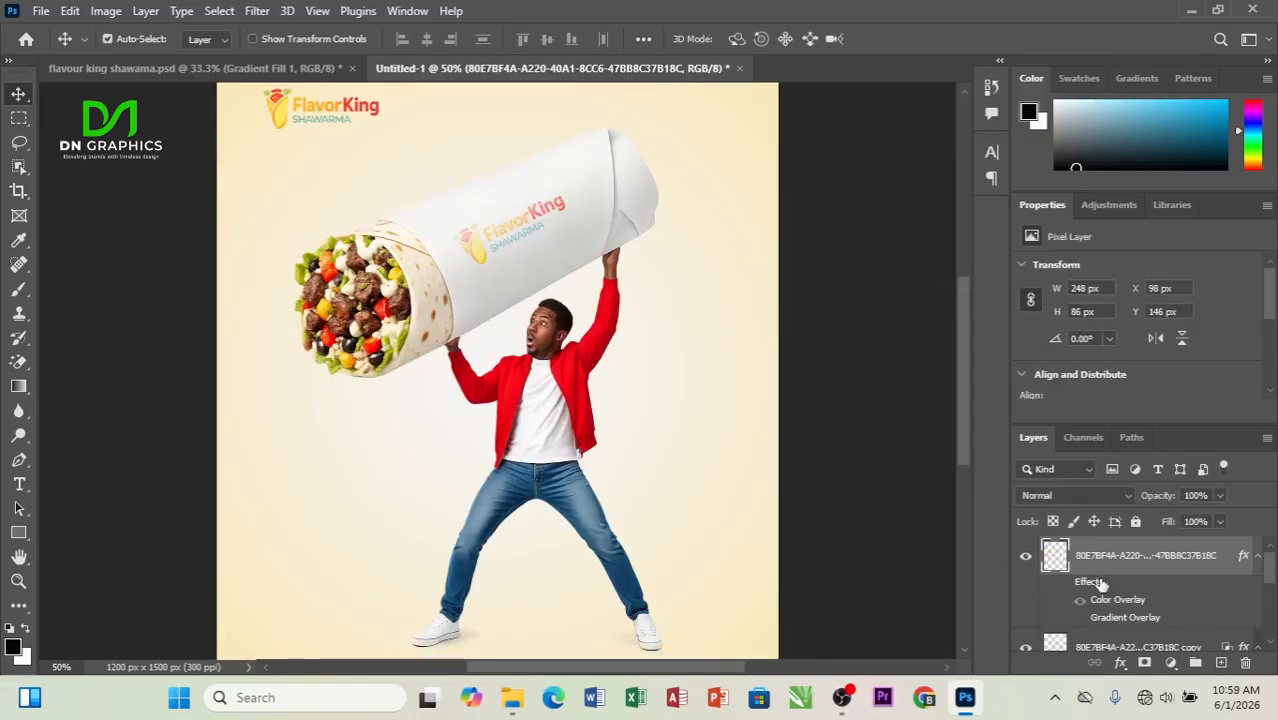
# Dock the Layers, Channels and Paths panels with Properties, place Layers first, and enlarge the group to show the full layer stack
pyautogui.scroll(-3, 1101, 584)
pyautogui.scroll(3, 1099, 585)
pyautogui.moveTo(1033, 437); pyautogui.dragTo(1027, 208)
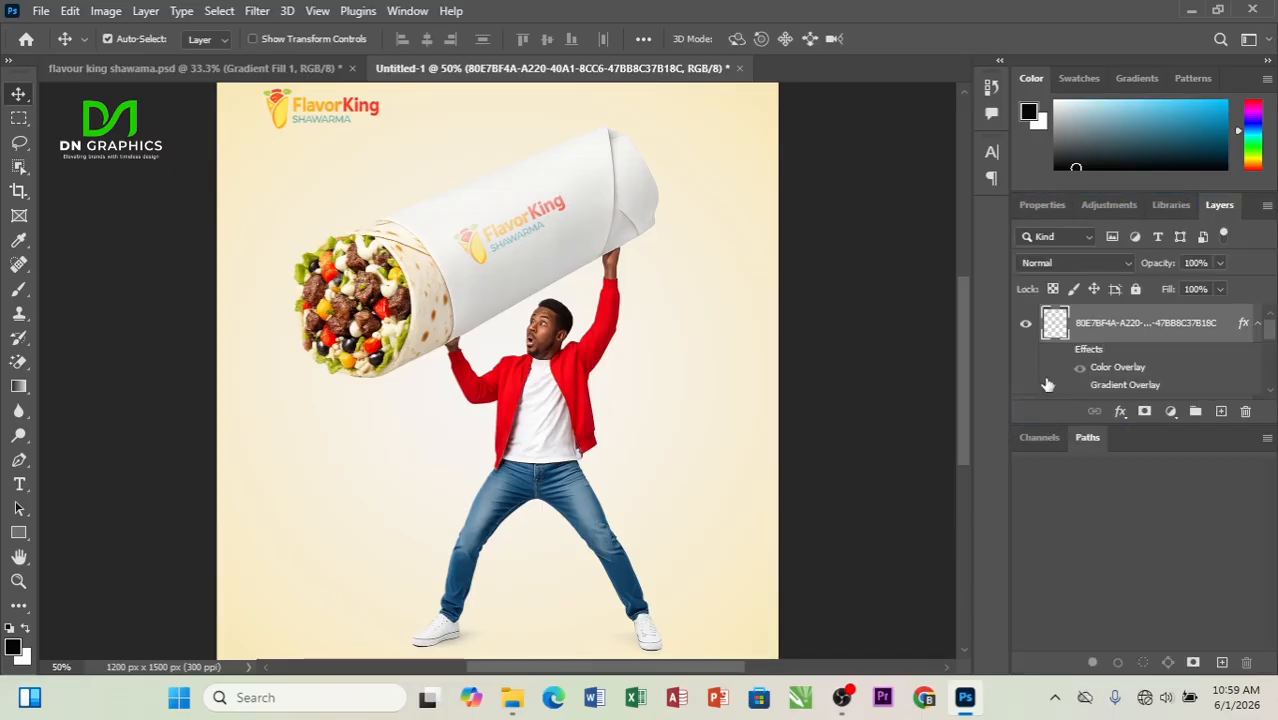
pyautogui.moveTo(1030, 437); pyautogui.dragTo(1093, 220)
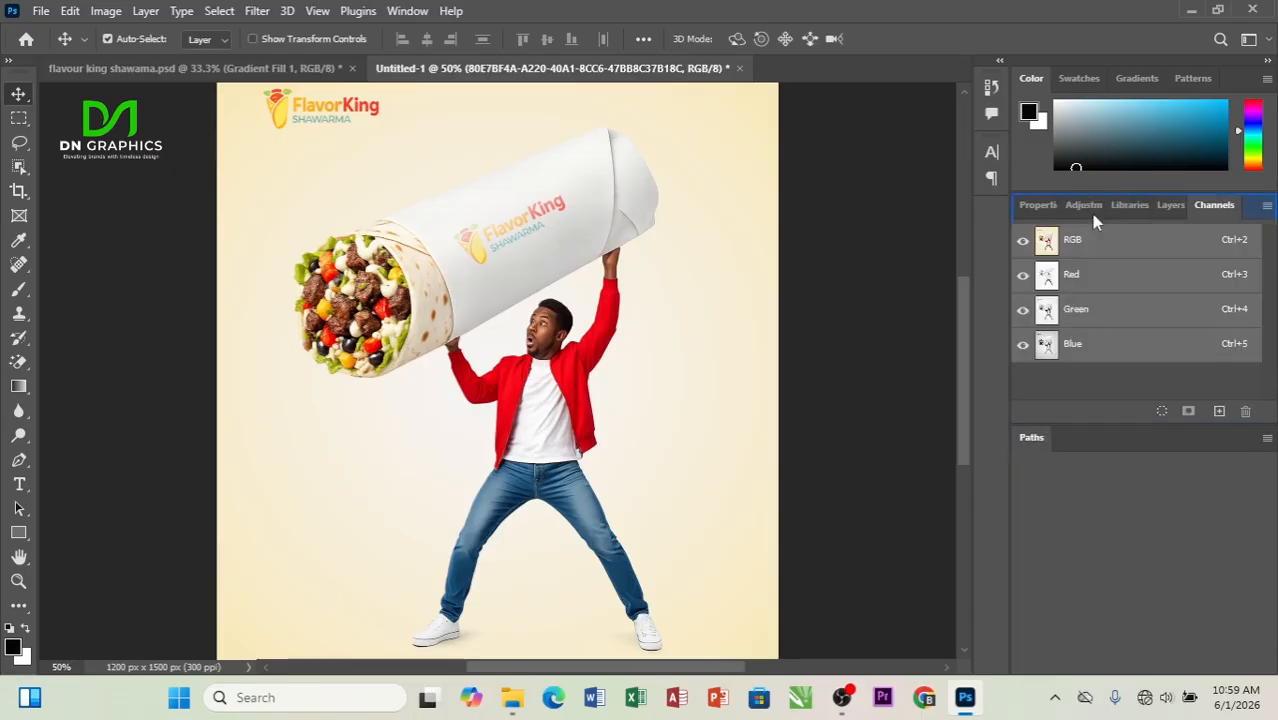
pyautogui.moveTo(1036, 437); pyautogui.dragTo(1120, 203)
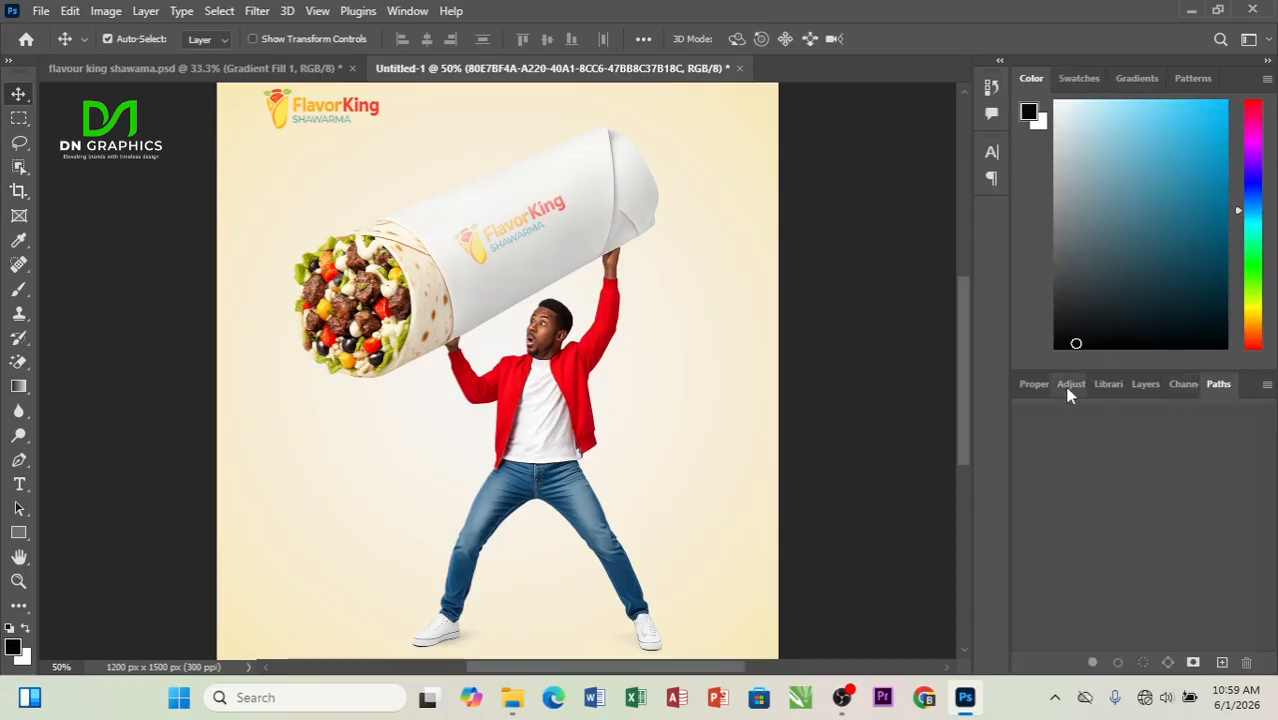
pyautogui.moveTo(1140, 391); pyautogui.dragTo(1030, 389)
pyautogui.moveTo(1108, 371); pyautogui.dragTo(1085, 77)
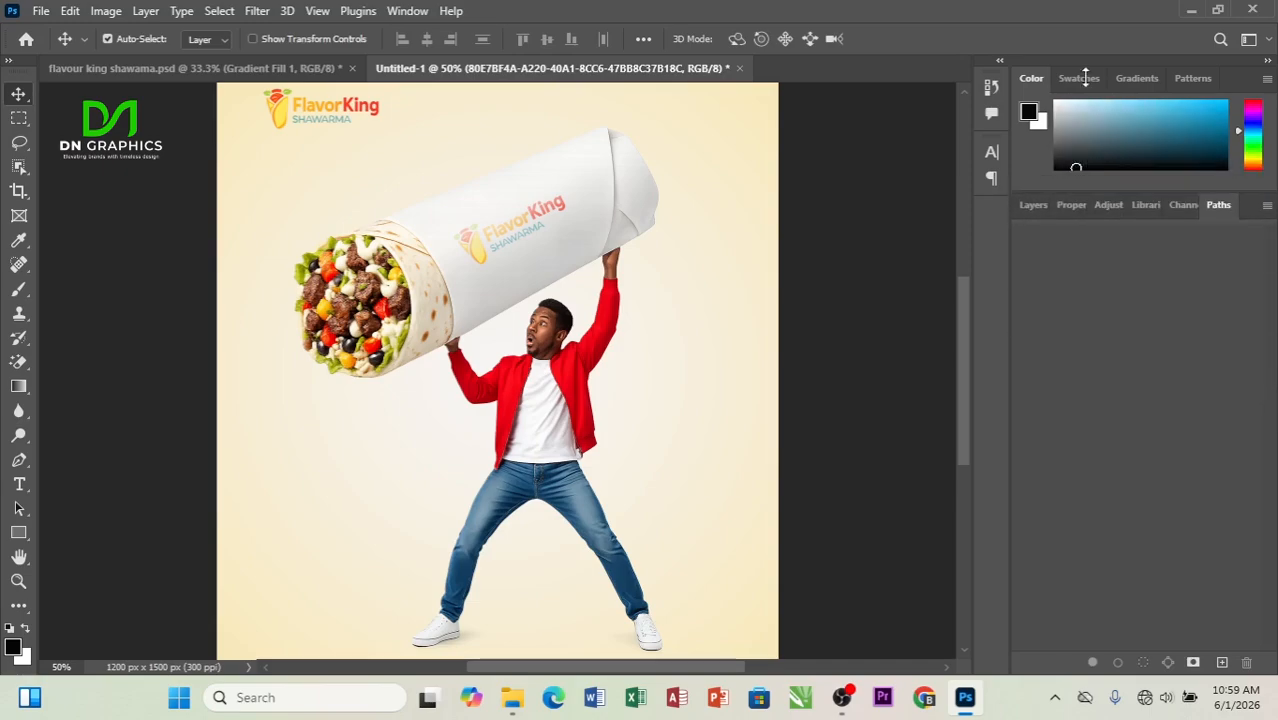
pyautogui.click(1033, 205)
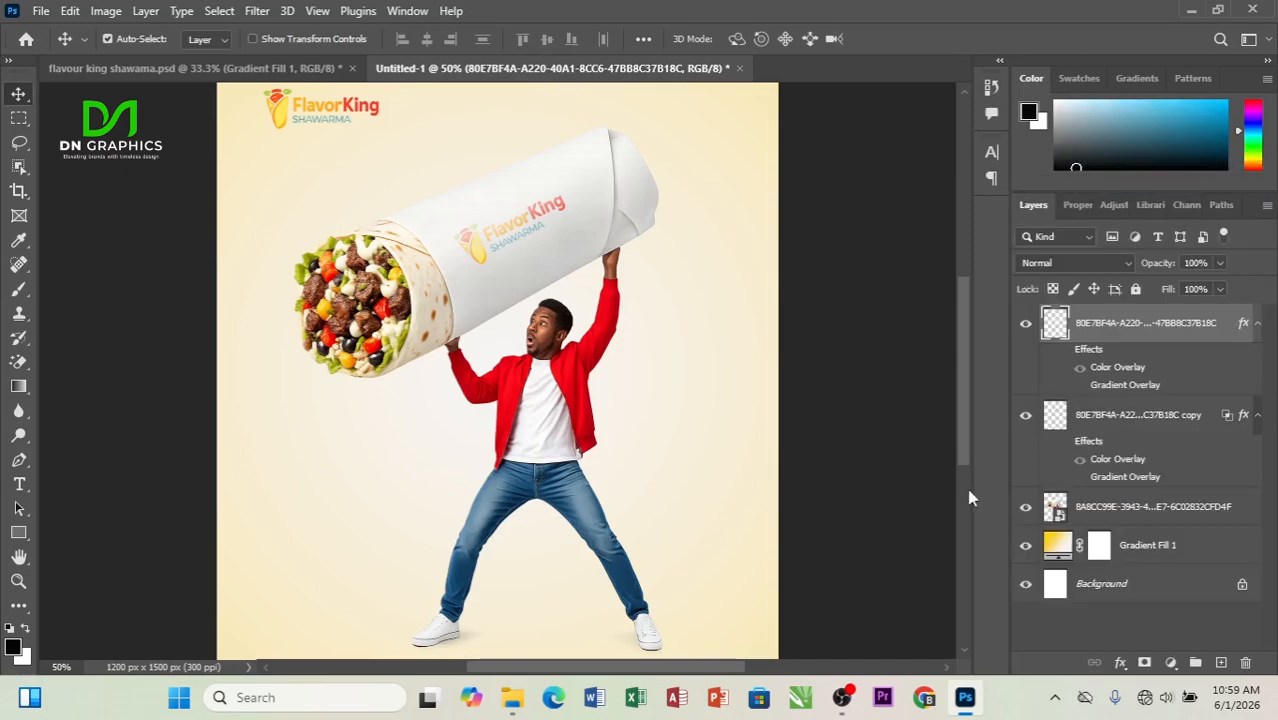
# Convert only the wrap's logo copy and the man-with-shawarma image into one smart object, and toggle its visibility to check it
pyautogui.click(508, 223)
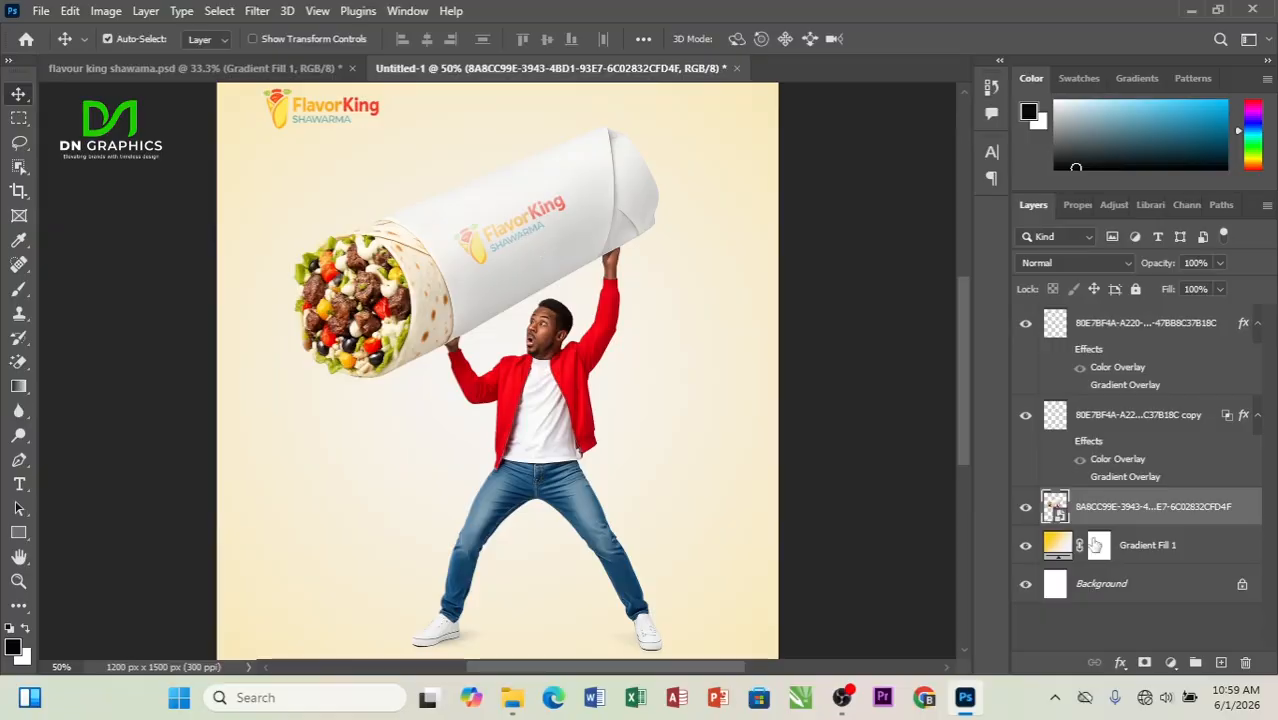
pyautogui.click(1025, 415)
pyautogui.click(1115, 427)
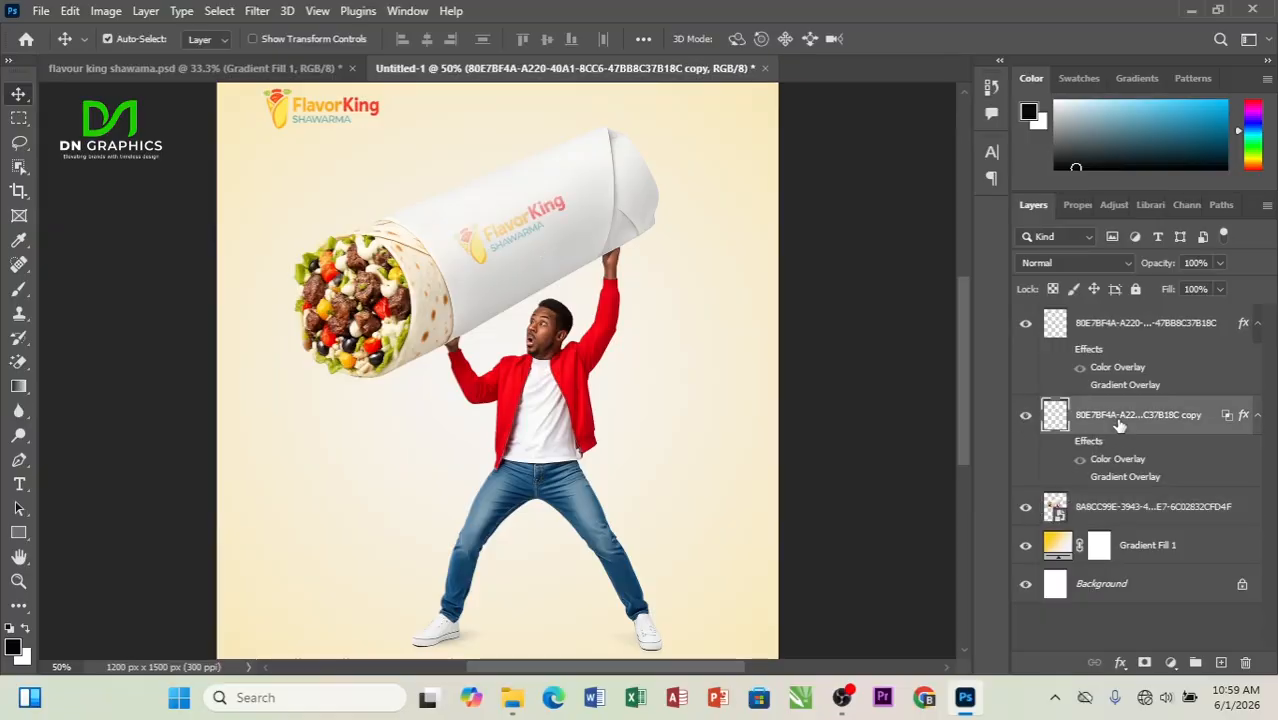
pyautogui.keyDown('ctrl'); pyautogui.click(1112, 514); pyautogui.keyUp('ctrl')
pyautogui.rightClick(1112, 514)
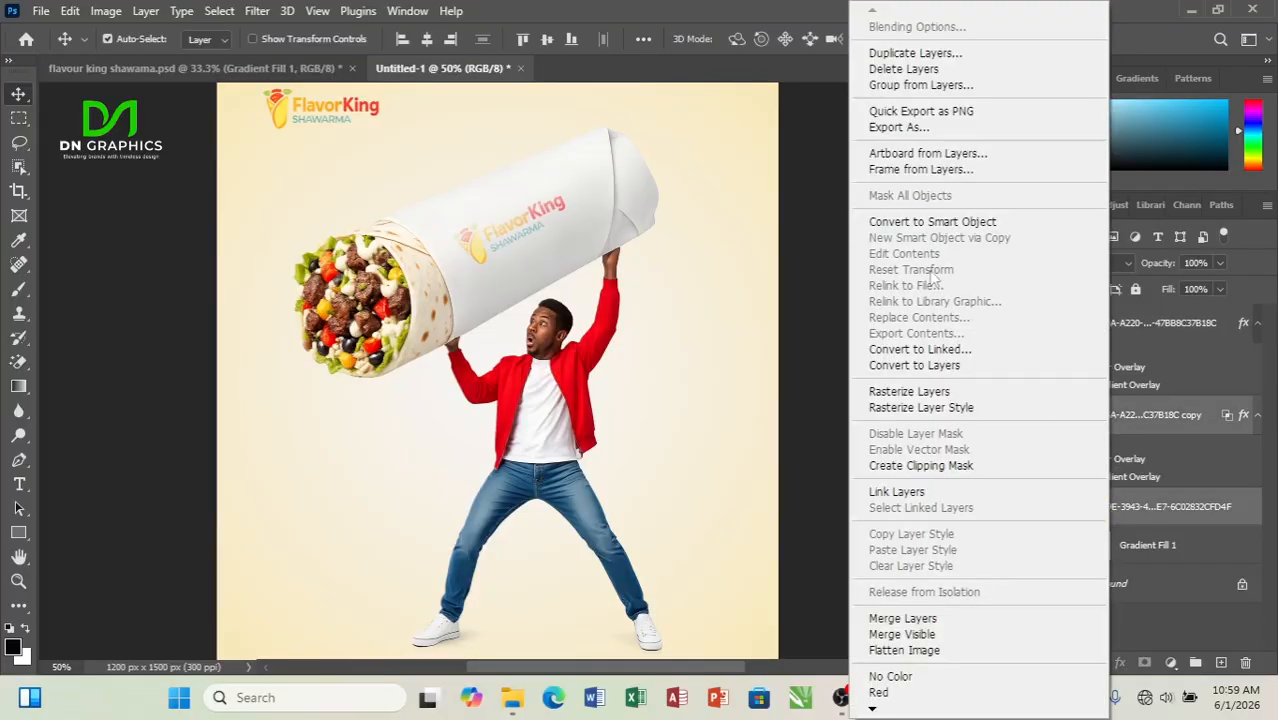
pyautogui.click(933, 222)
pyautogui.click(1025, 415)
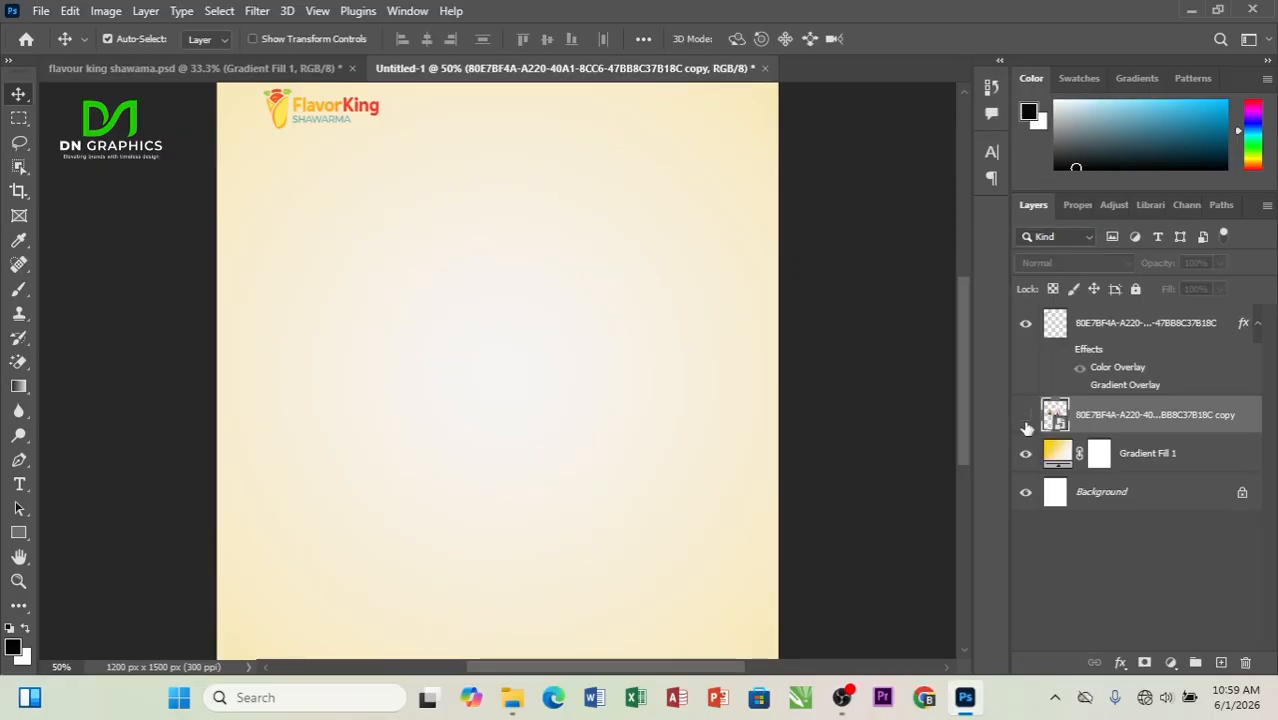
pyautogui.click(1025, 415)
# Shift the combined man-with-shawarma smart object slightly right and down on the canvas
pyautogui.scroll(-1, 497, 293)
pyautogui.scroll(2, 497, 293)
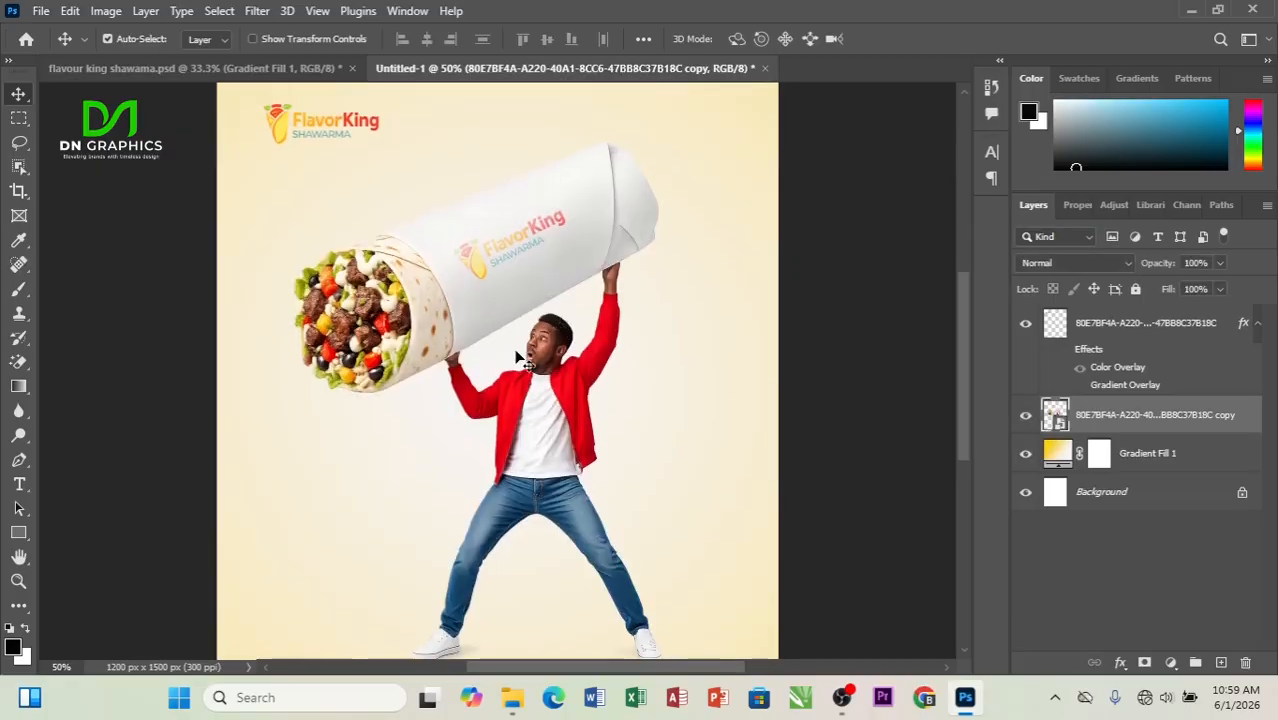
pyautogui.moveTo(548, 372)
pyautogui.mouseDown()
pyautogui.moveTo(531, 371)
pyautogui.moveTo(556, 374)
pyautogui.moveTo(548, 366)
pyautogui.mouseUp()
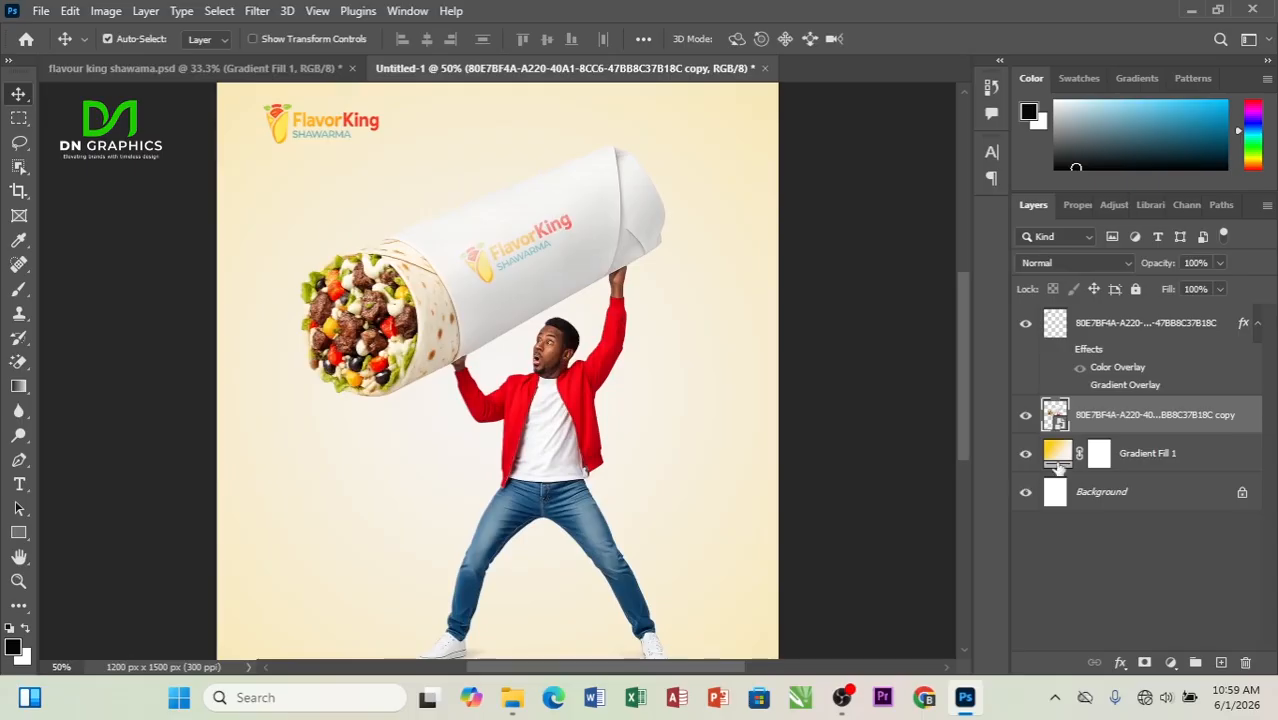
# Copy the red background image layer from flavour king shawama.psd into the new flyer, directly above Gradient Fill 1
pyautogui.click(1170, 455)
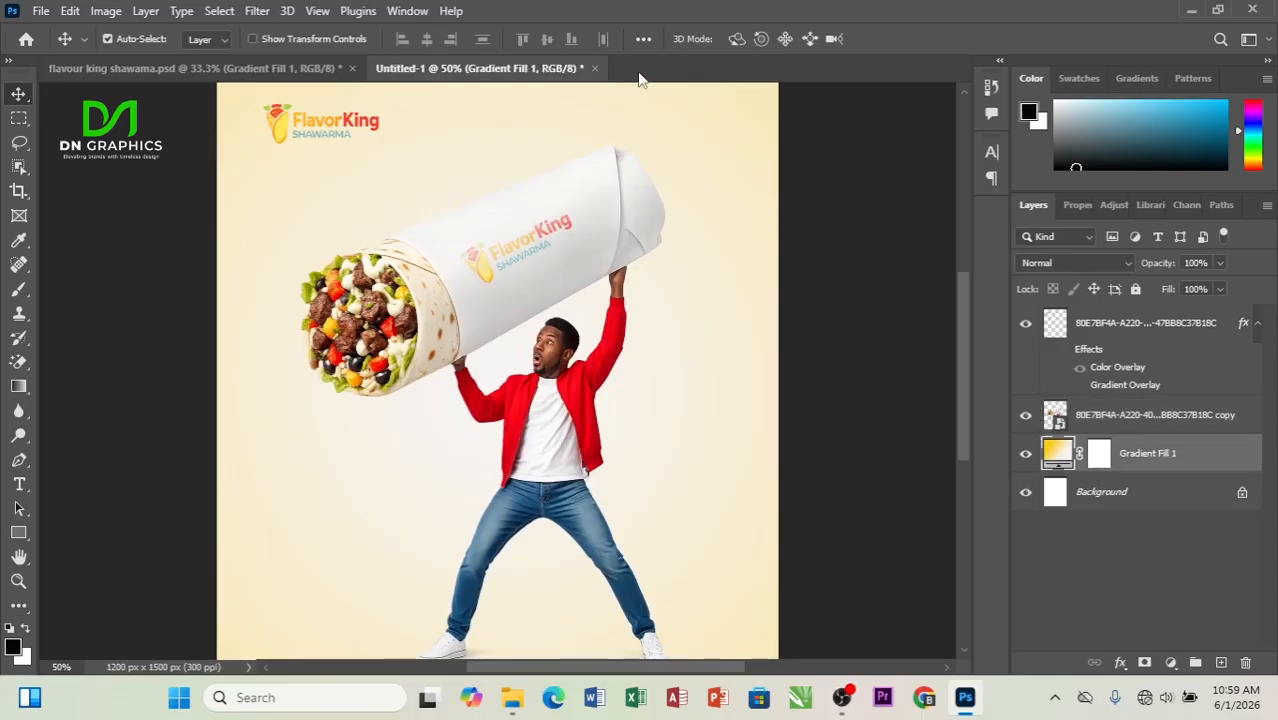
pyautogui.click(250, 67)
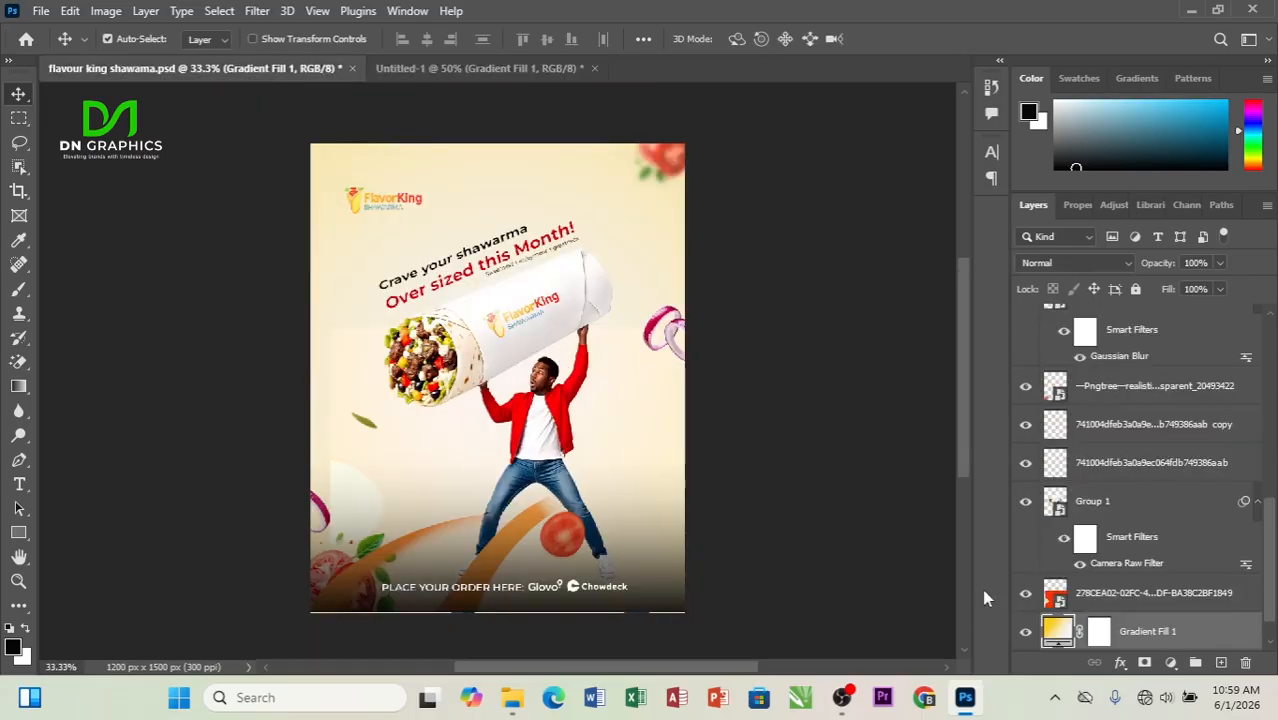
pyautogui.scroll(-1, 1054, 612)
pyautogui.doubleClick(1115, 556)
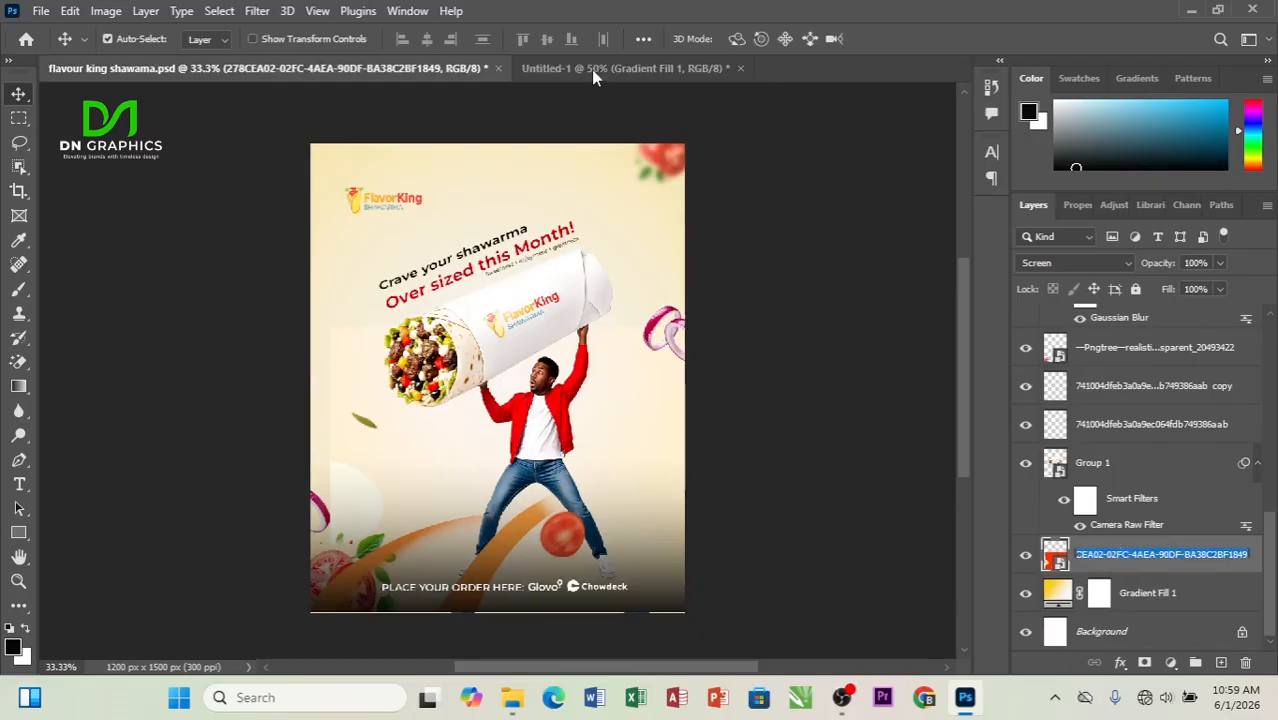
pyautogui.click(1138, 570)
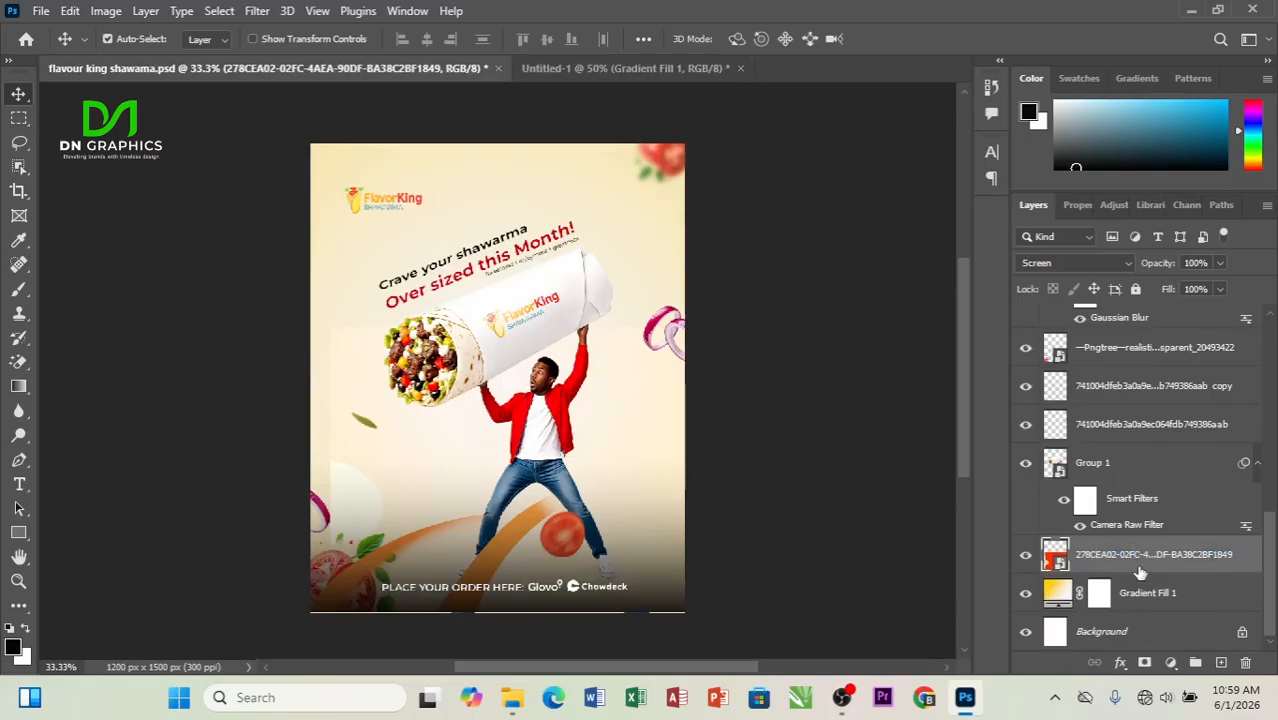
pyautogui.moveTo(1113, 560); pyautogui.dragTo(552, 393)
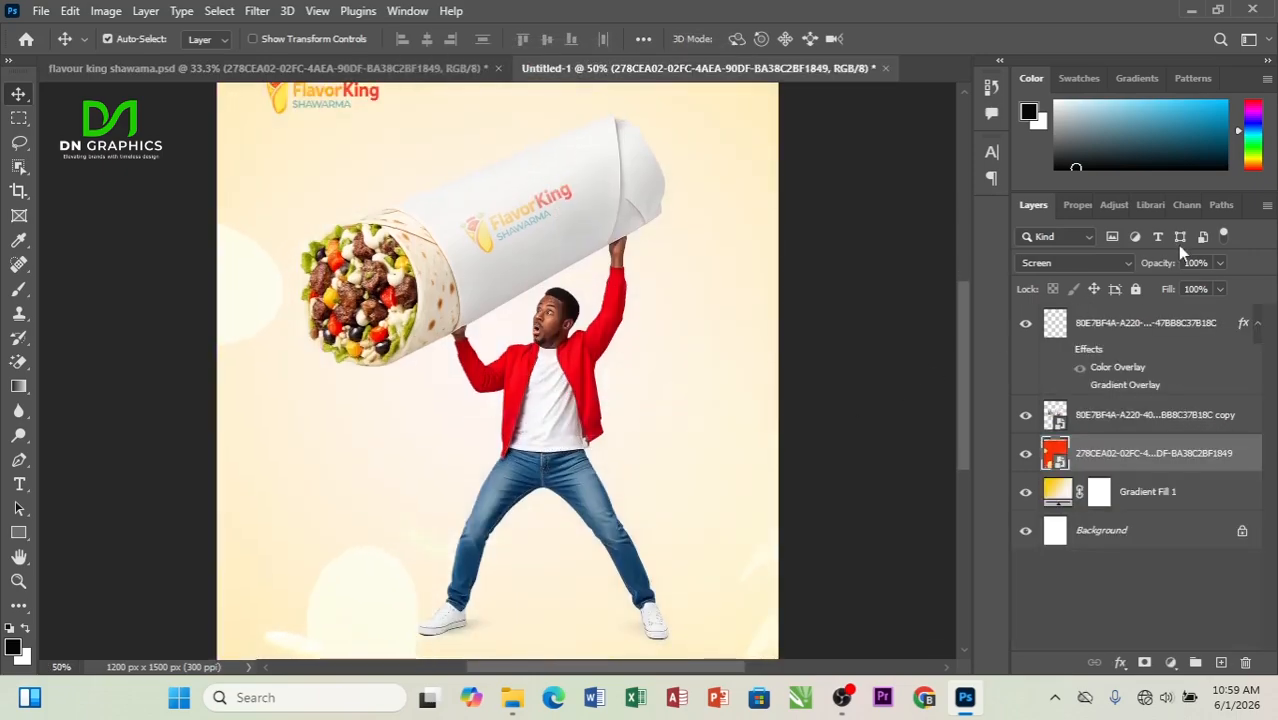
# Temporarily set the red background image to Normal blending, shift it up to cover the whole canvas, and return it to Screen
pyautogui.click(1127, 262)
pyautogui.click(1052, 238)
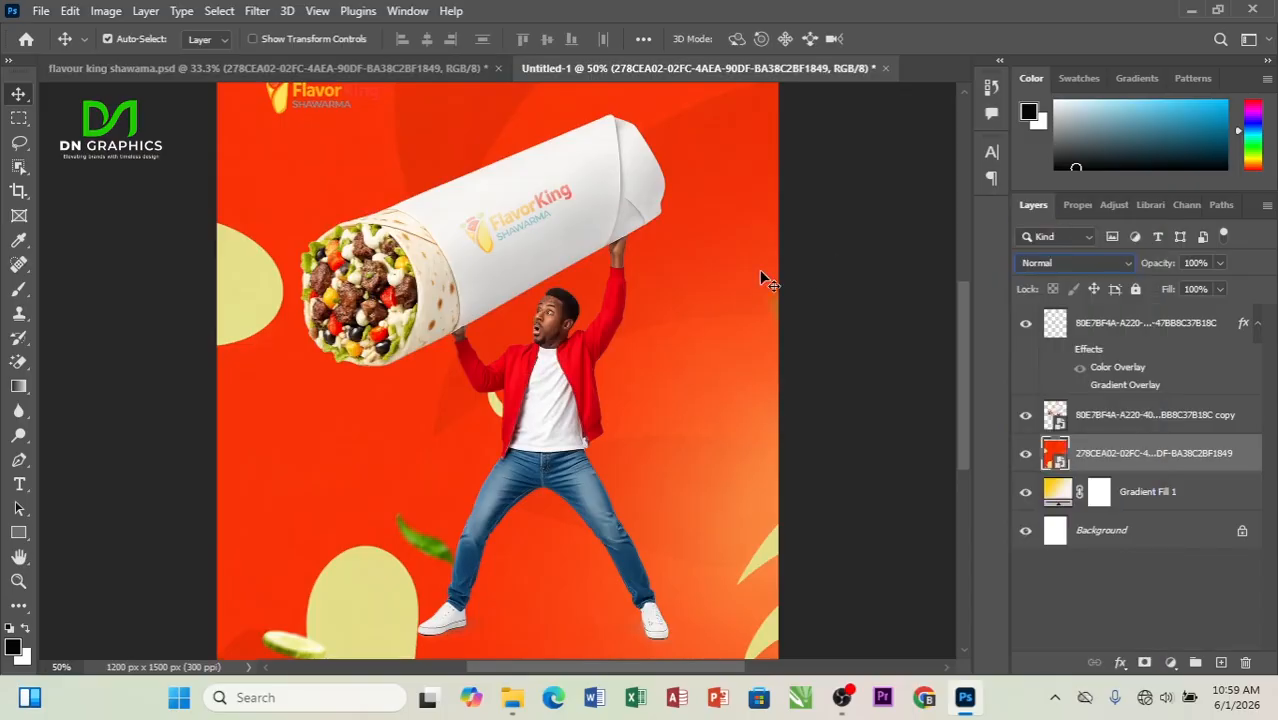
pyautogui.hotkey('ctrl', '-')
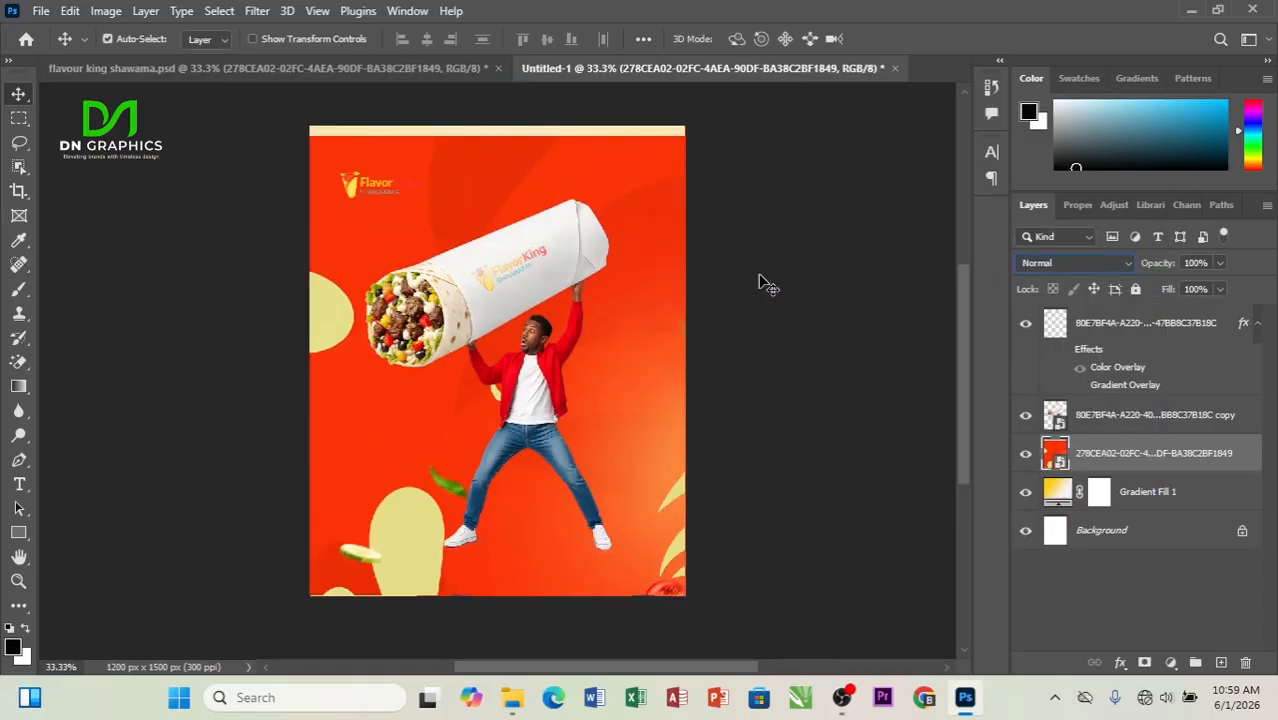
pyautogui.moveTo(647, 352); pyautogui.dragTo(640, 326)
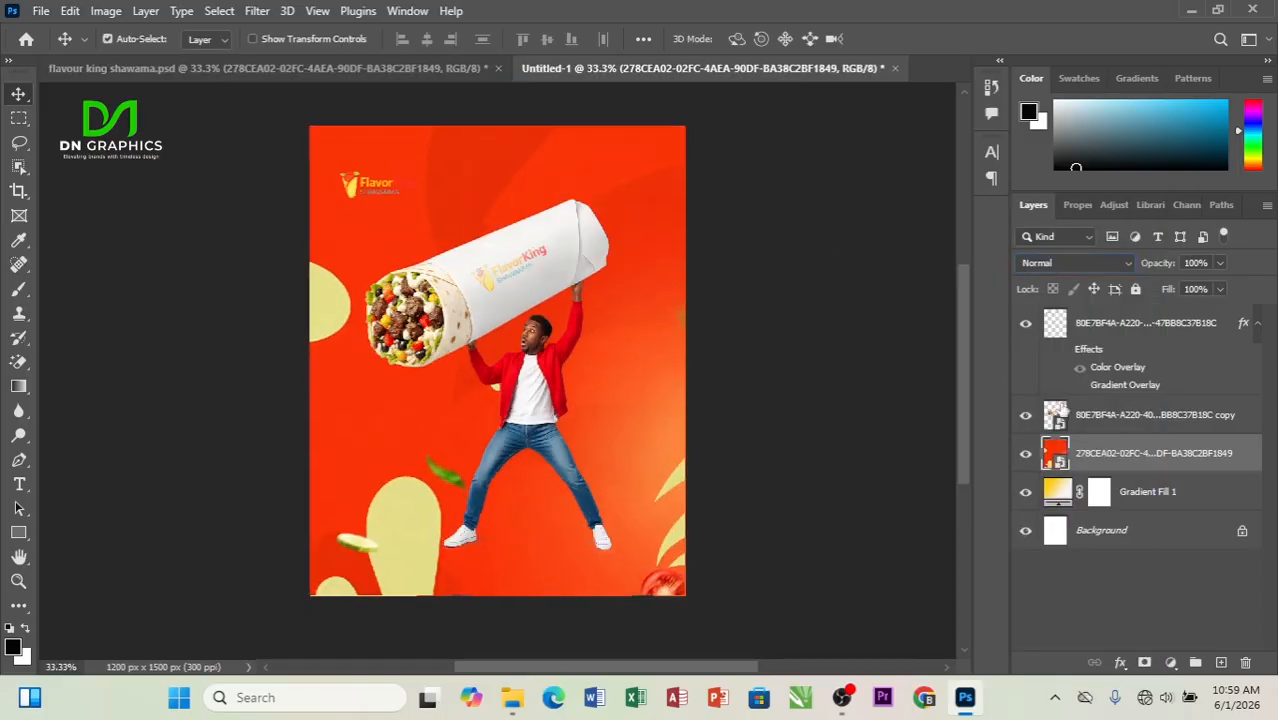
pyautogui.click(1128, 262)
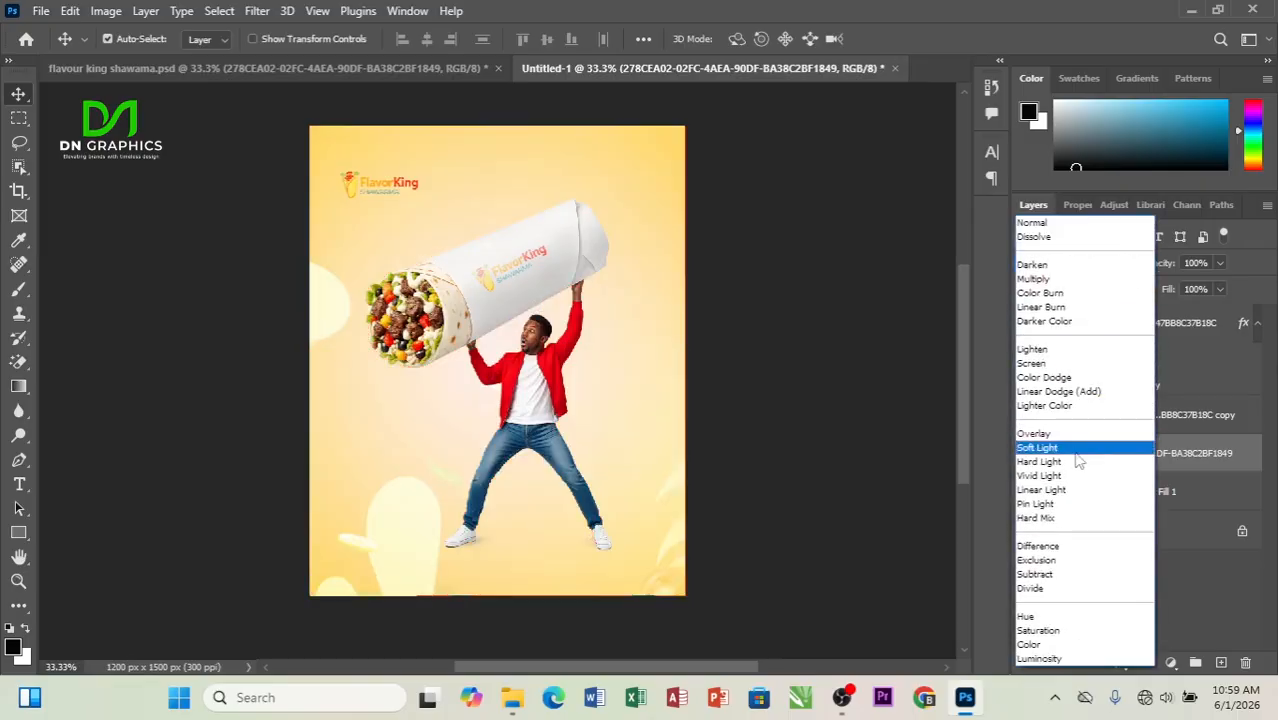
pyautogui.click(1060, 364)
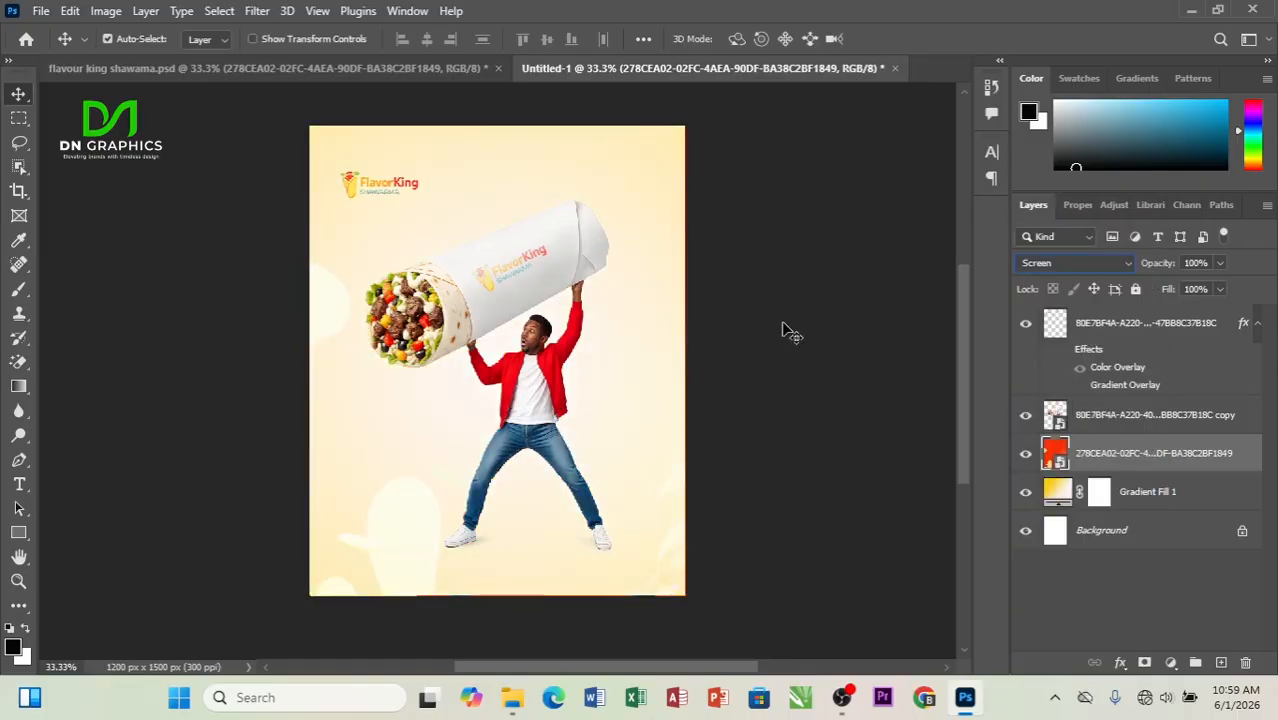
# Copy the orange swirl and tomato image from flavour king shawama.psd into the new flyer and position it behind the man's feet
pyautogui.click(474, 70)
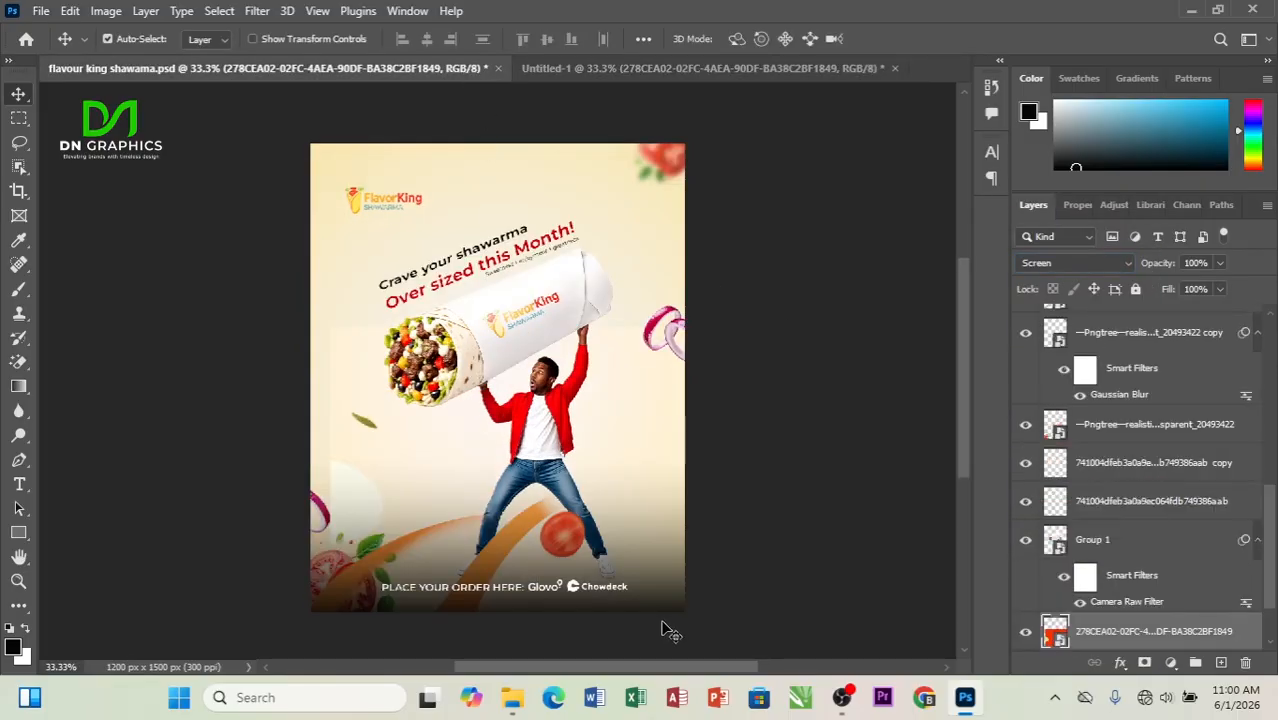
pyautogui.moveTo(555, 568); pyautogui.dragTo(525, 473)
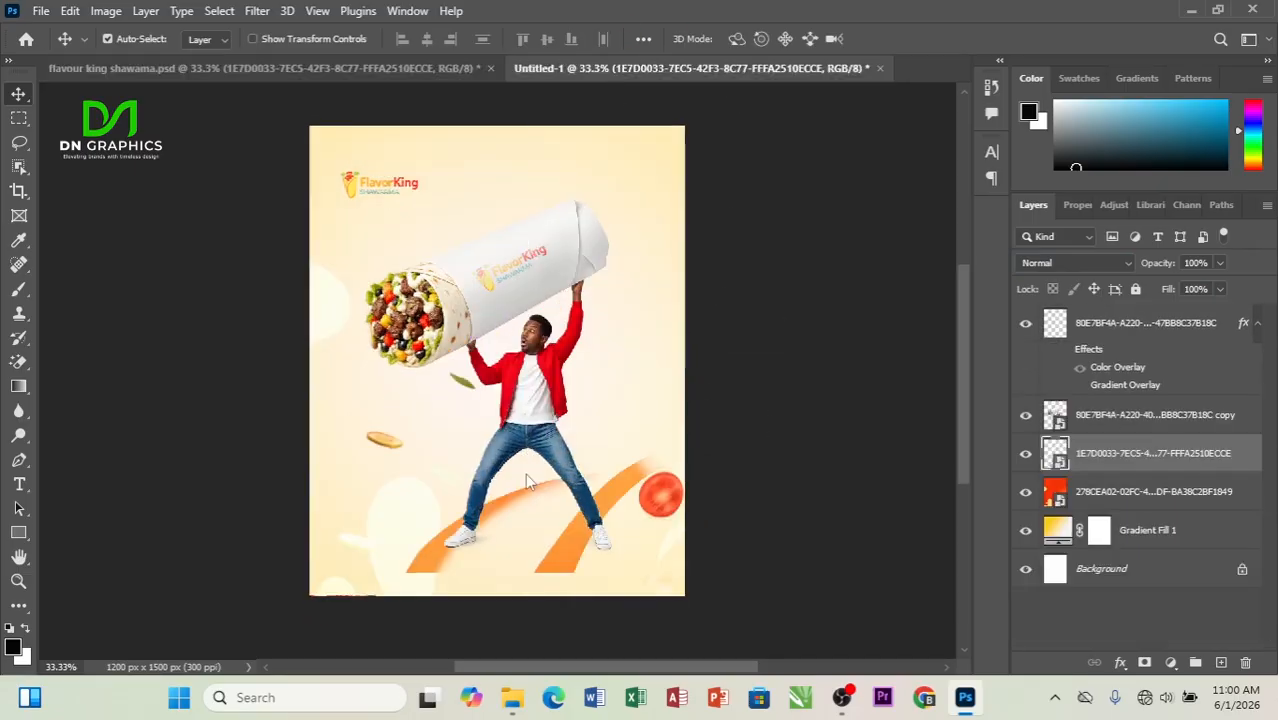
pyautogui.moveTo(550, 518); pyautogui.dragTo(565, 527)
# Move the man-with-shawarma smart object slightly down over the orange swirls, and return to flavour king shawama.psd
pyautogui.scroll(-4, 656, 312)
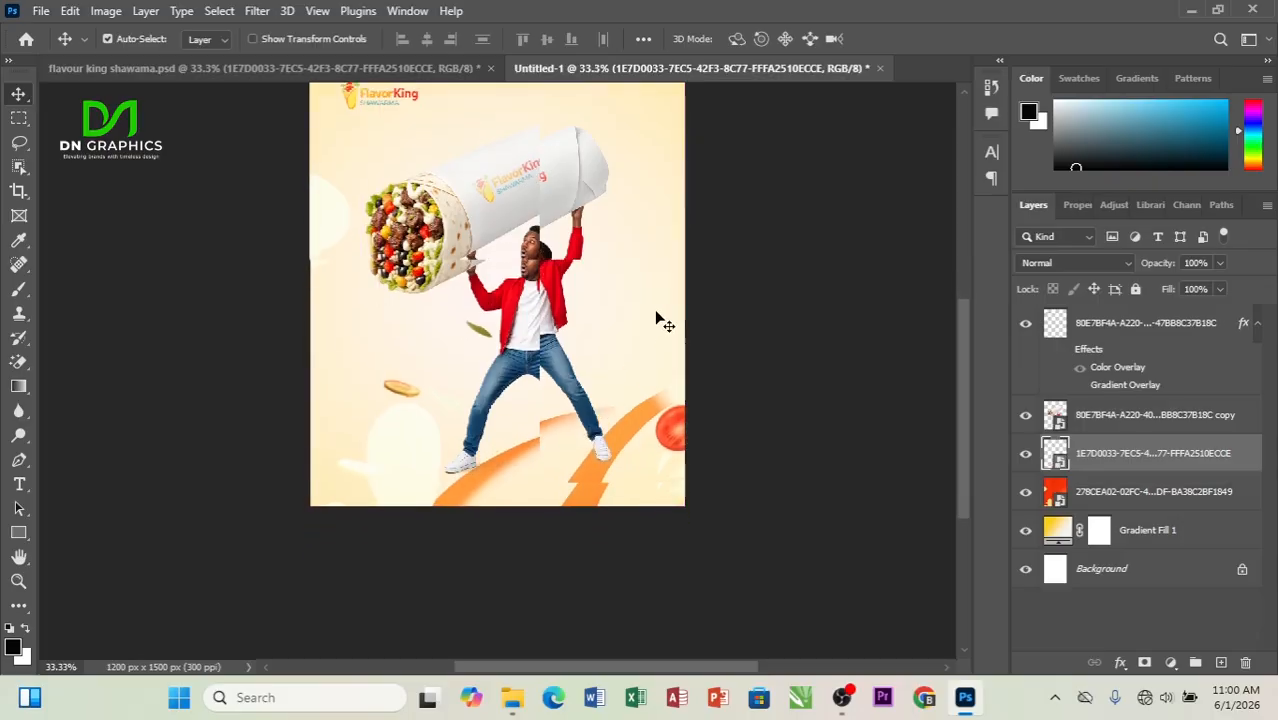
pyautogui.scroll(5, 656, 312)
pyautogui.scroll(5, 656, 312)
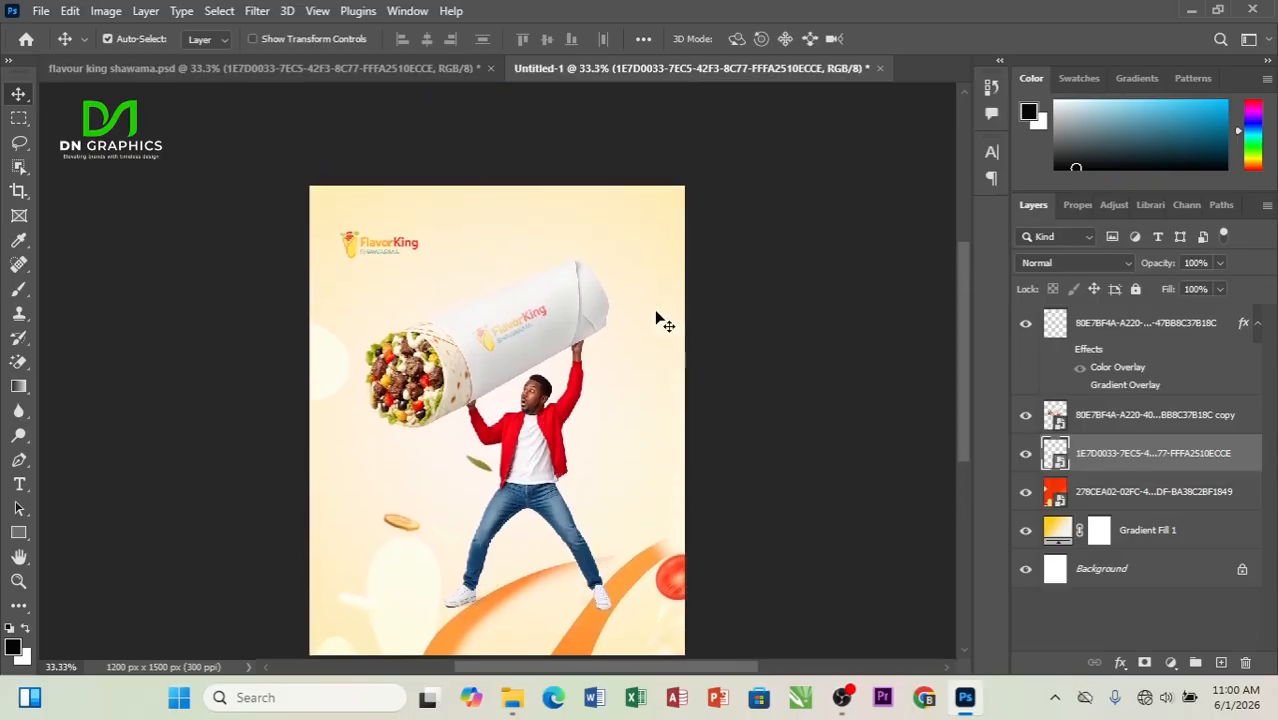
pyautogui.scroll(-5, 606, 388)
pyautogui.scroll(-1, 606, 397)
pyautogui.moveTo(514, 327); pyautogui.dragTo(520, 353)
pyautogui.moveTo(392, 103); pyautogui.dragTo(536, 443)
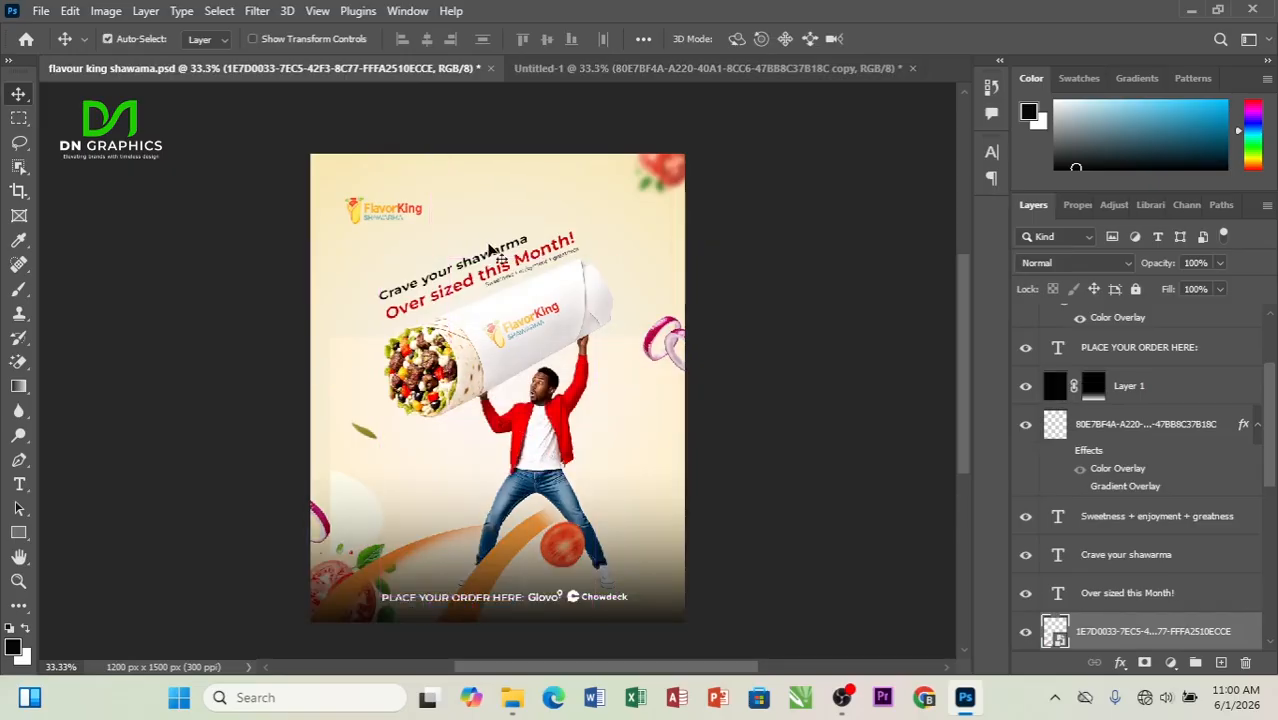
# In Untitled-1, add a black Montserrat Medium 6 pt text line reading "Crave your shawarma" above the wrap
pyautogui.click(683, 69)
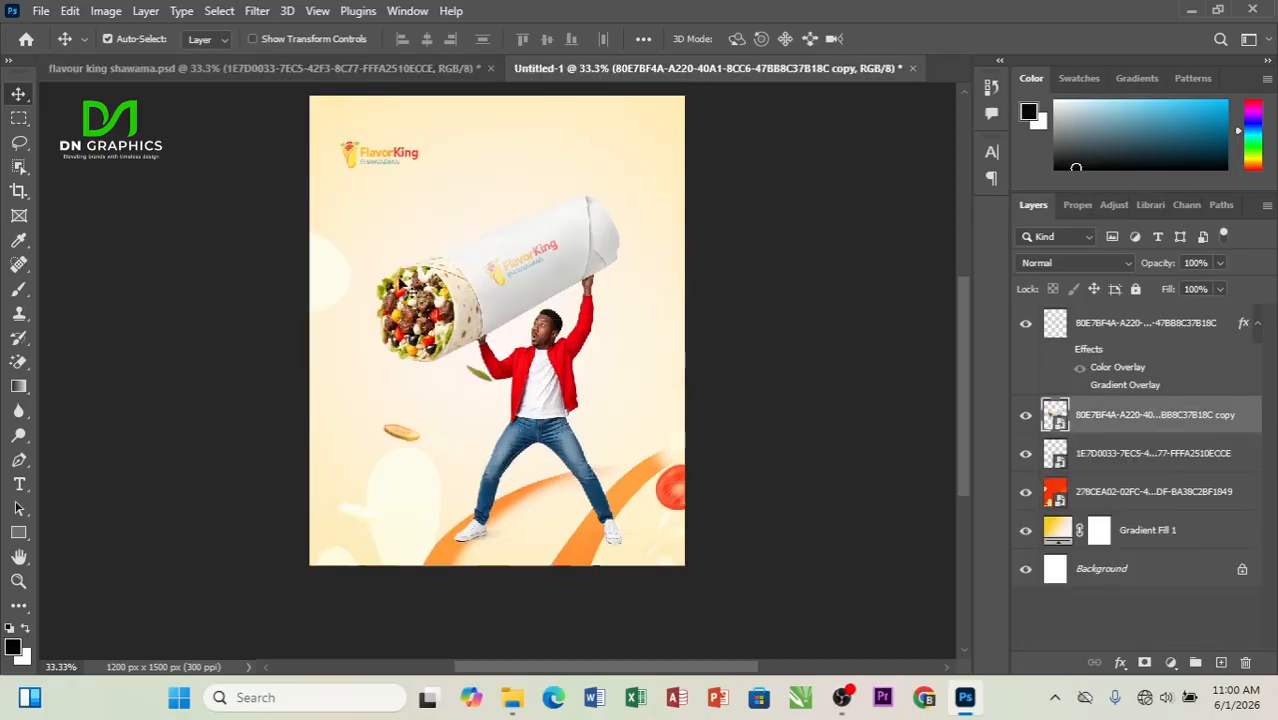
pyautogui.click(19, 484)
pyautogui.click(444, 206)
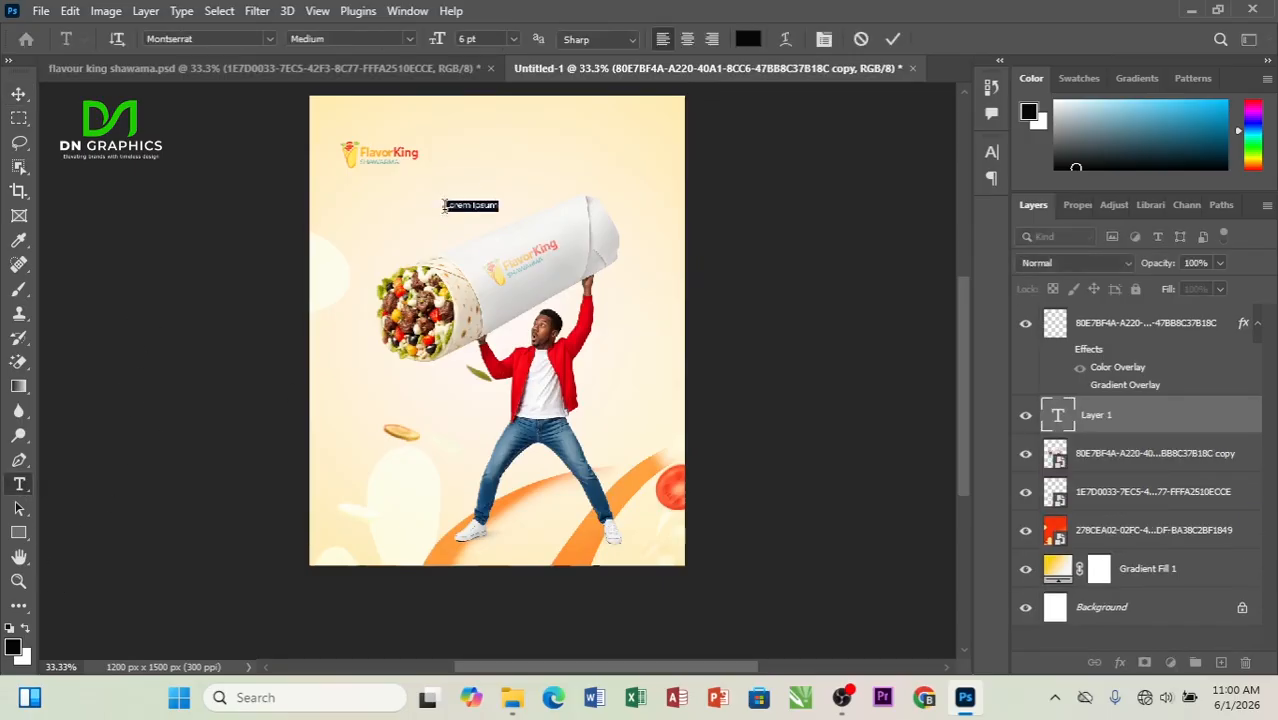
pyautogui.hotkey('ctrl', '+')
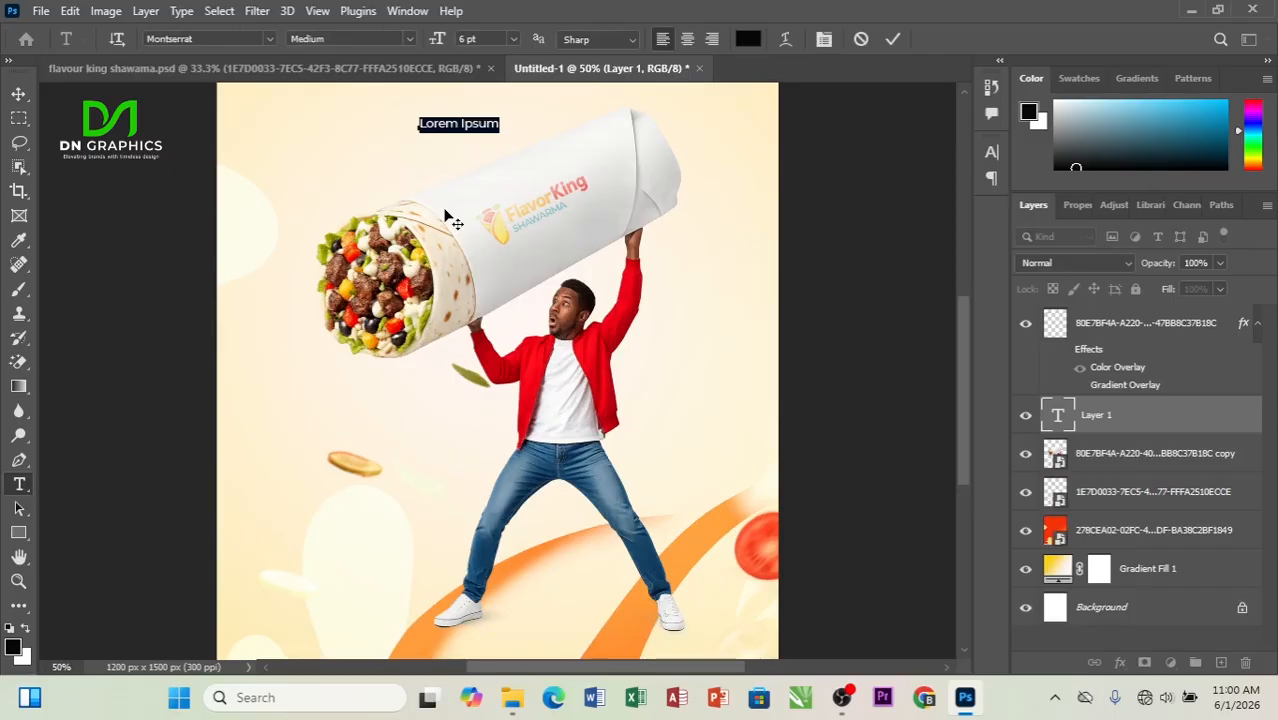
pyautogui.click(841, 697)
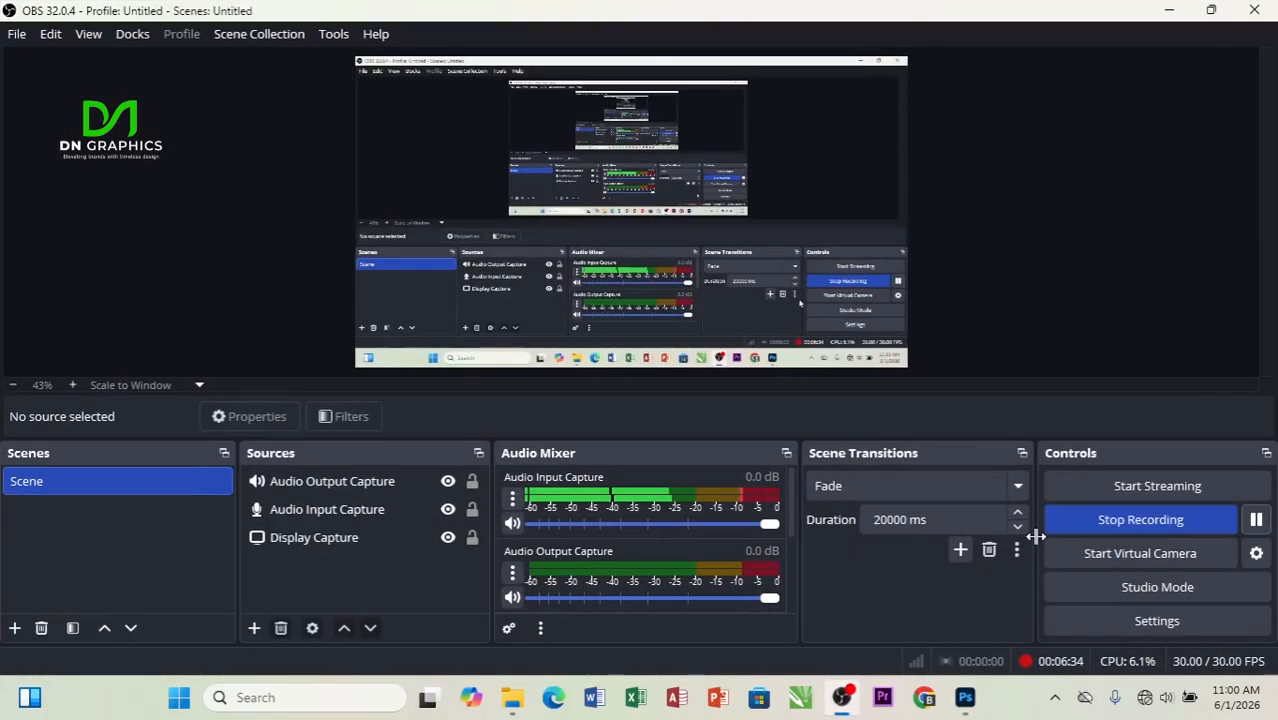
pyautogui.click(1170, 10)
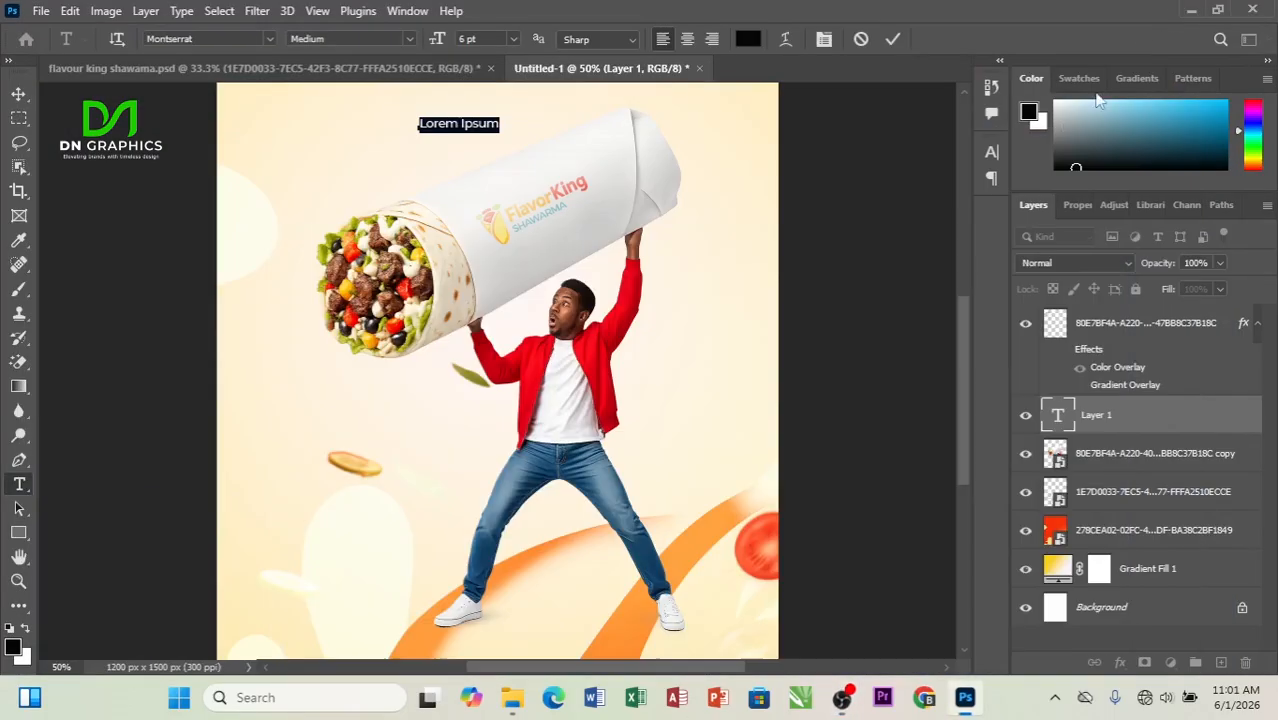
pyautogui.scroll(3, 487, 152)
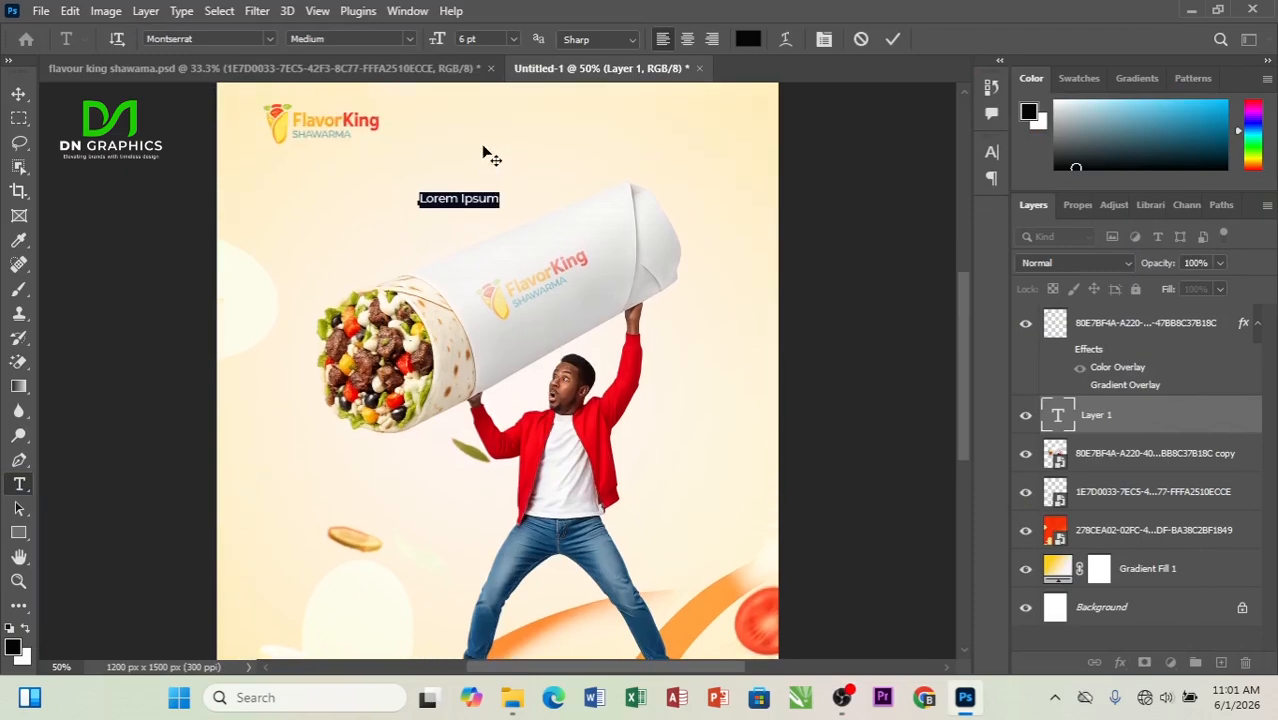
pyautogui.press('BackSpace')
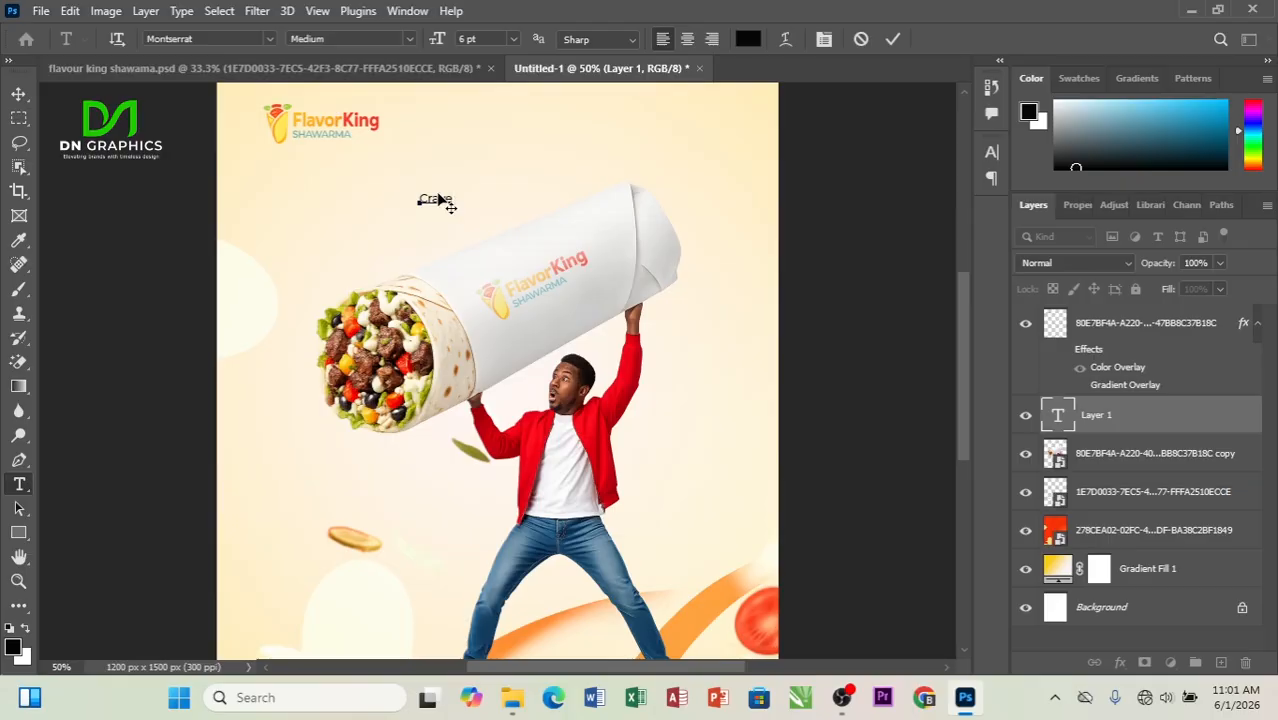
pyautogui.write('our shawarma')
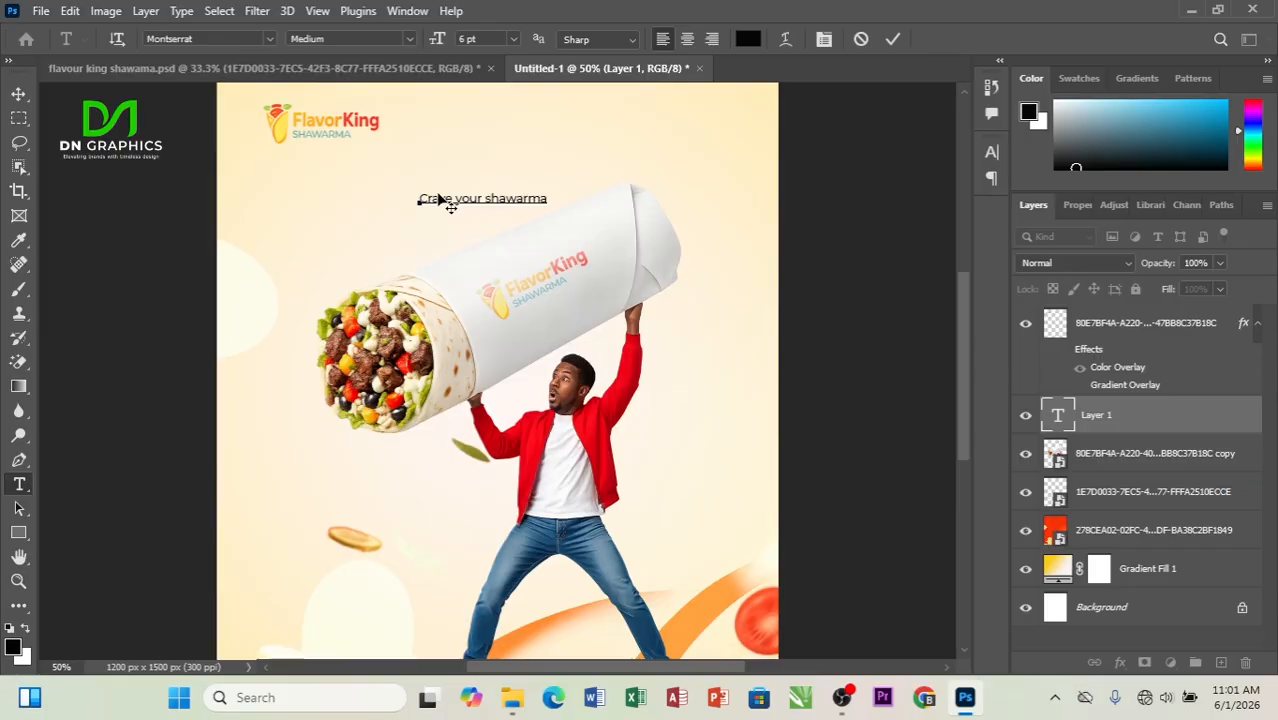
pyautogui.click(20, 94)
# Scale the "Crave your shawarma" text to about 126% and shift it slightly up and away from the wrap's raised end
pyautogui.hotkey('ctrl', 't')
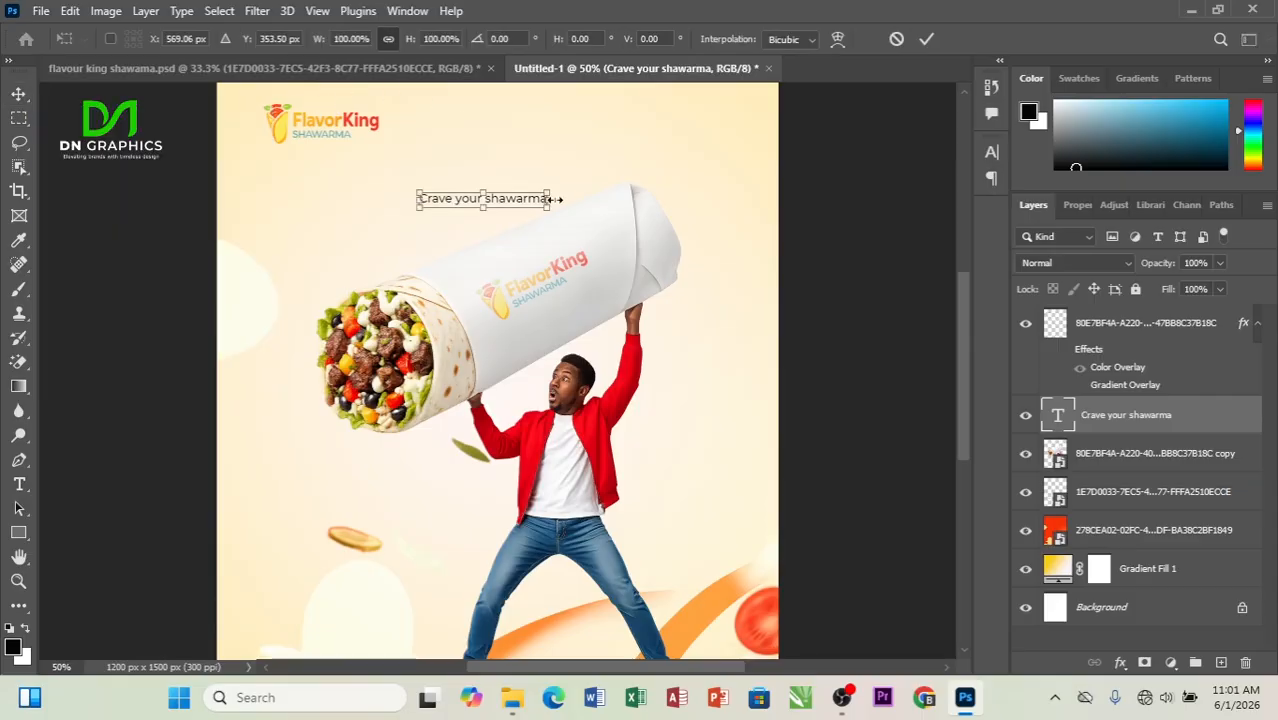
pyautogui.moveTo(548, 189); pyautogui.dragTo(572, 169)
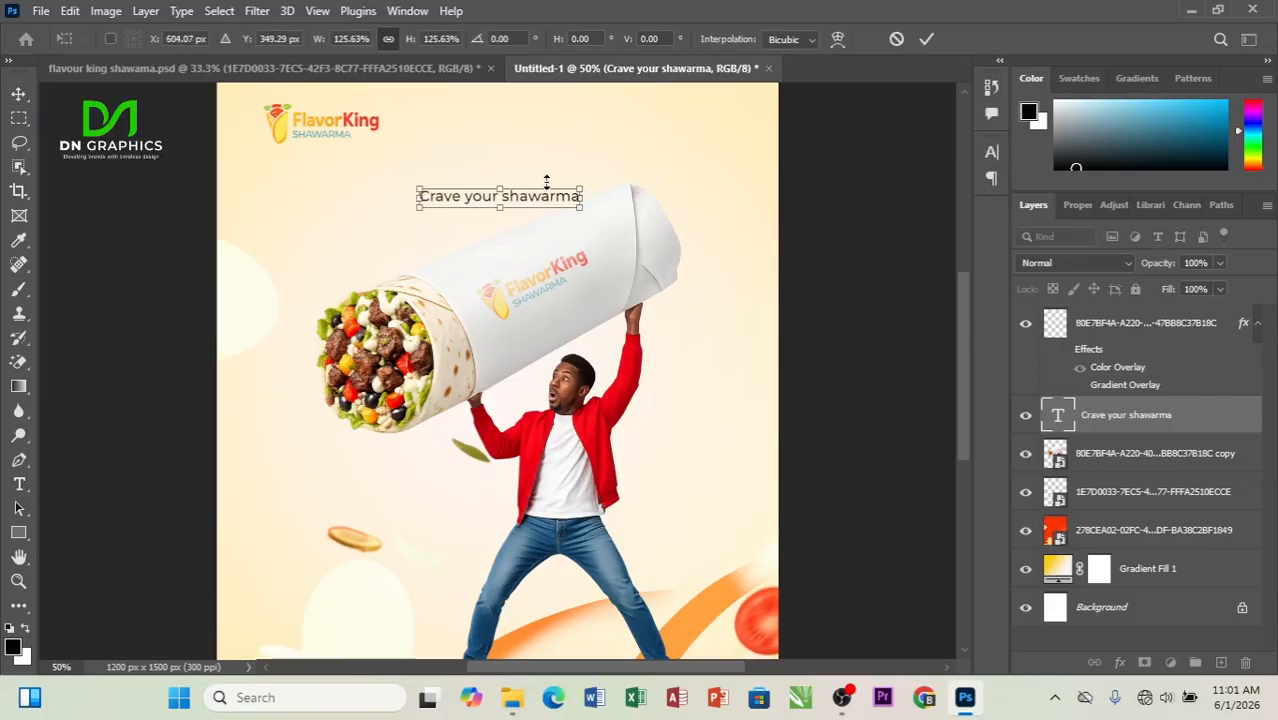
pyautogui.press('Return')
pyautogui.moveTo(508, 200); pyautogui.dragTo(475, 215)
pyautogui.press('Delete')
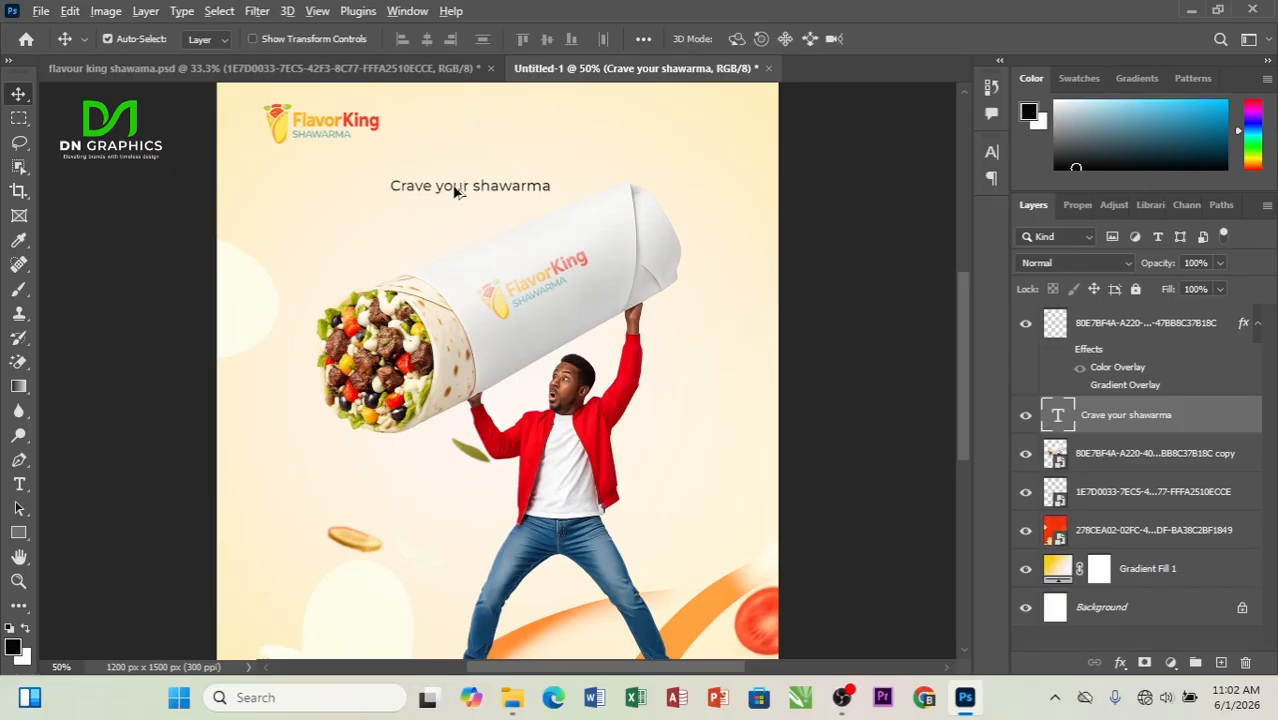
# Duplicate the "Crave your shawarma" text, reword the copy to "Oversized this month!" and place it lower, over the wrap
pyautogui.moveTo(455, 192); pyautogui.dragTo(440, 228)
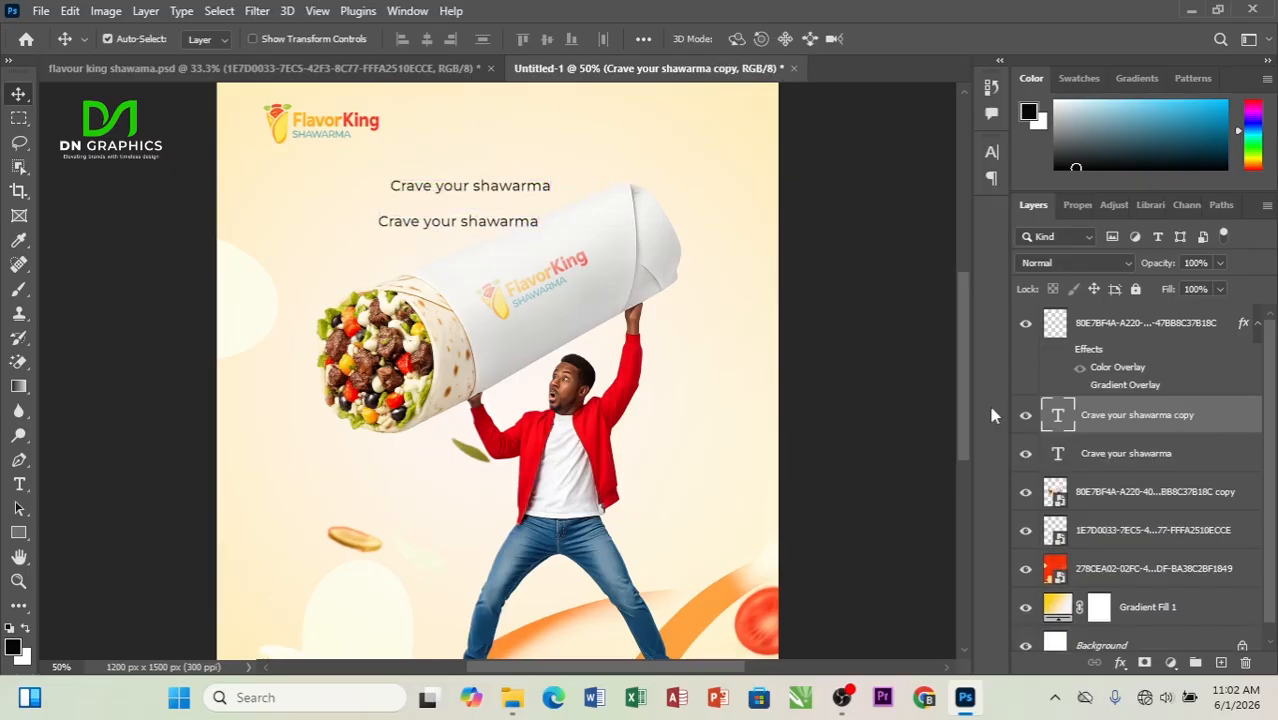
pyautogui.doubleClick(1058, 413)
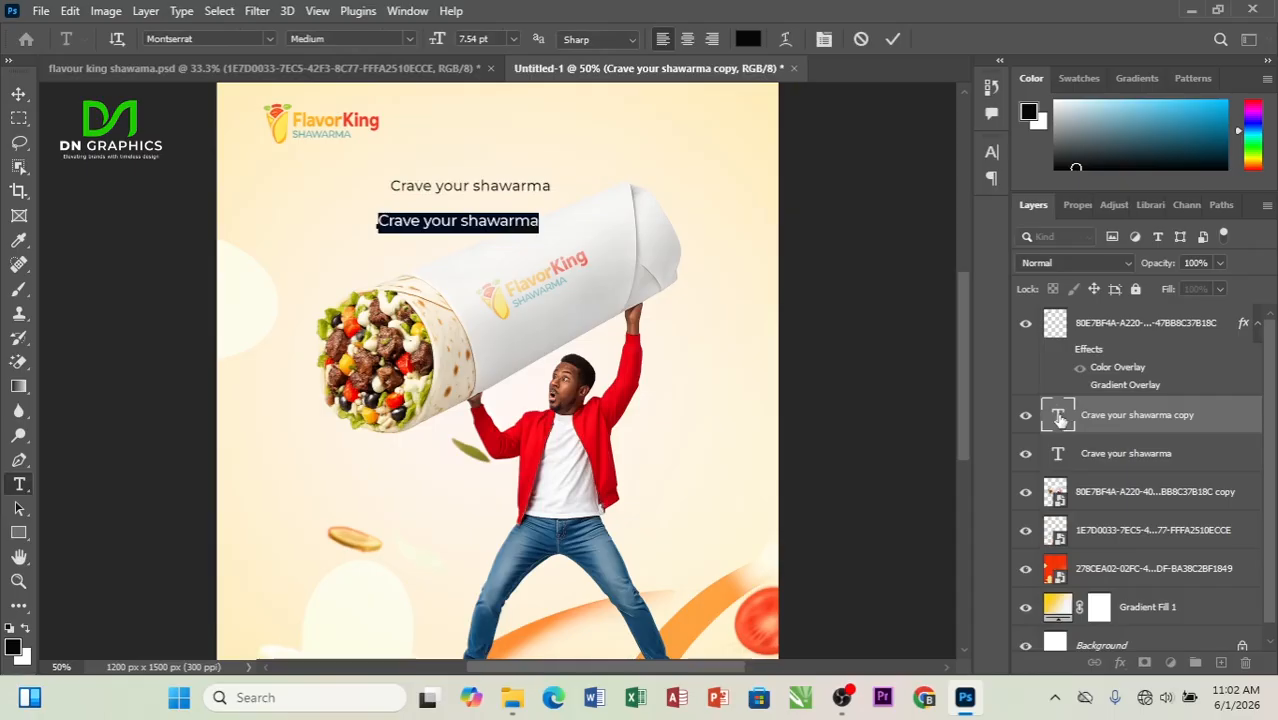
pyautogui.write('Oversi')
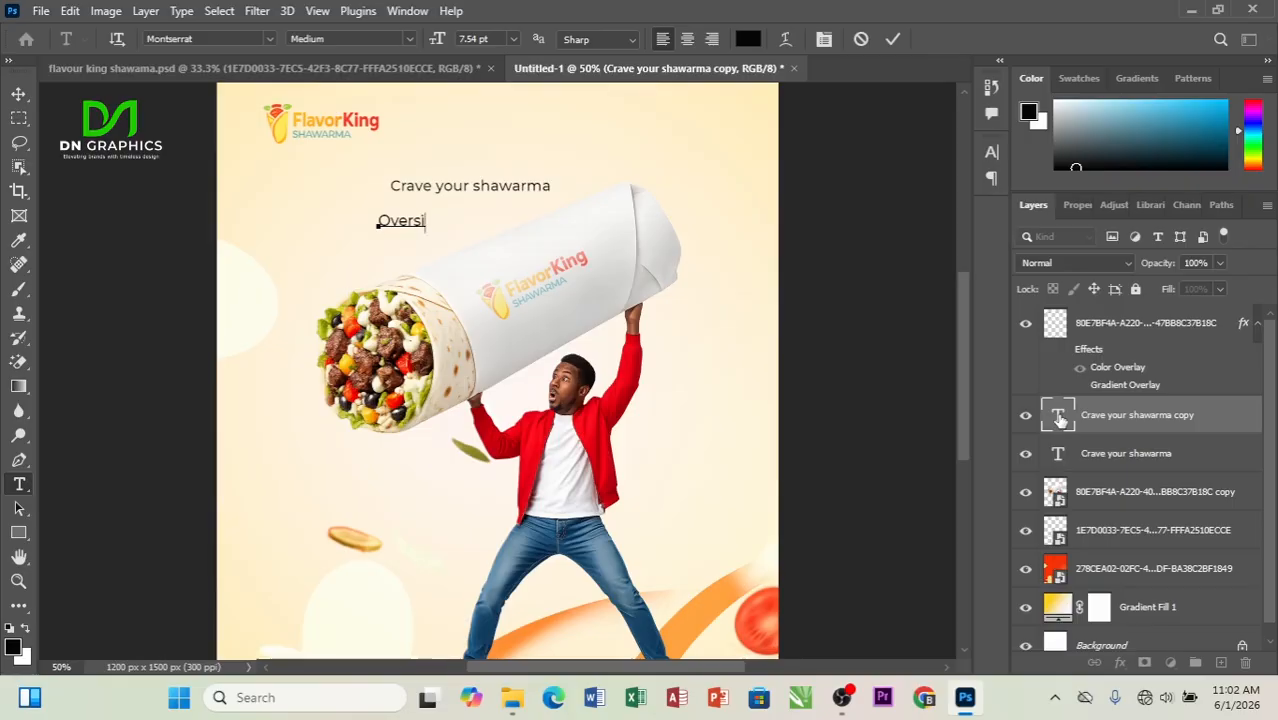
pyautogui.write('zed')
pyautogui.write('t')
pyautogui.write('his ')
pyautogui.write('w')
pyautogui.write('mp')
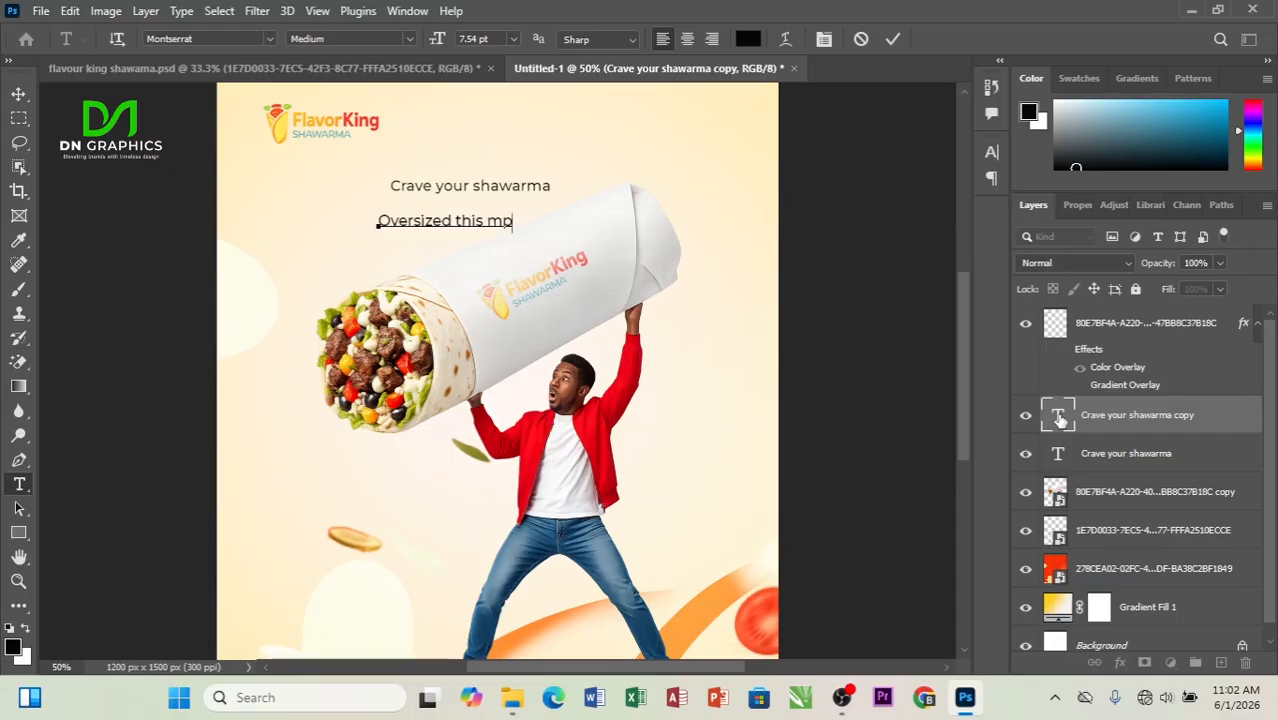
pyautogui.press('BackSpace')
pyautogui.write('onth!')
pyautogui.click(20, 97)
pyautogui.moveTo(456, 228); pyautogui.dragTo(456, 276)
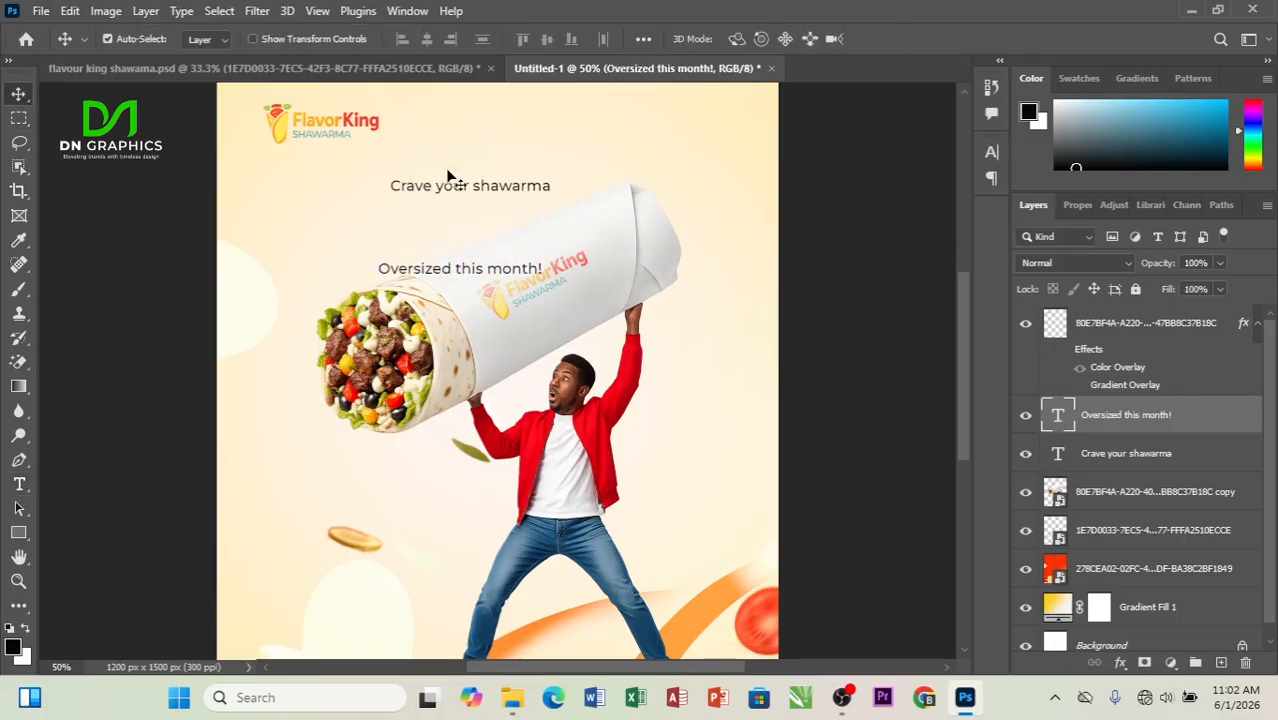
# Move "Crave your shawarma" slightly down toward the second text line and set its font weight to Bold
pyautogui.moveTo(449, 177); pyautogui.dragTo(441, 194)
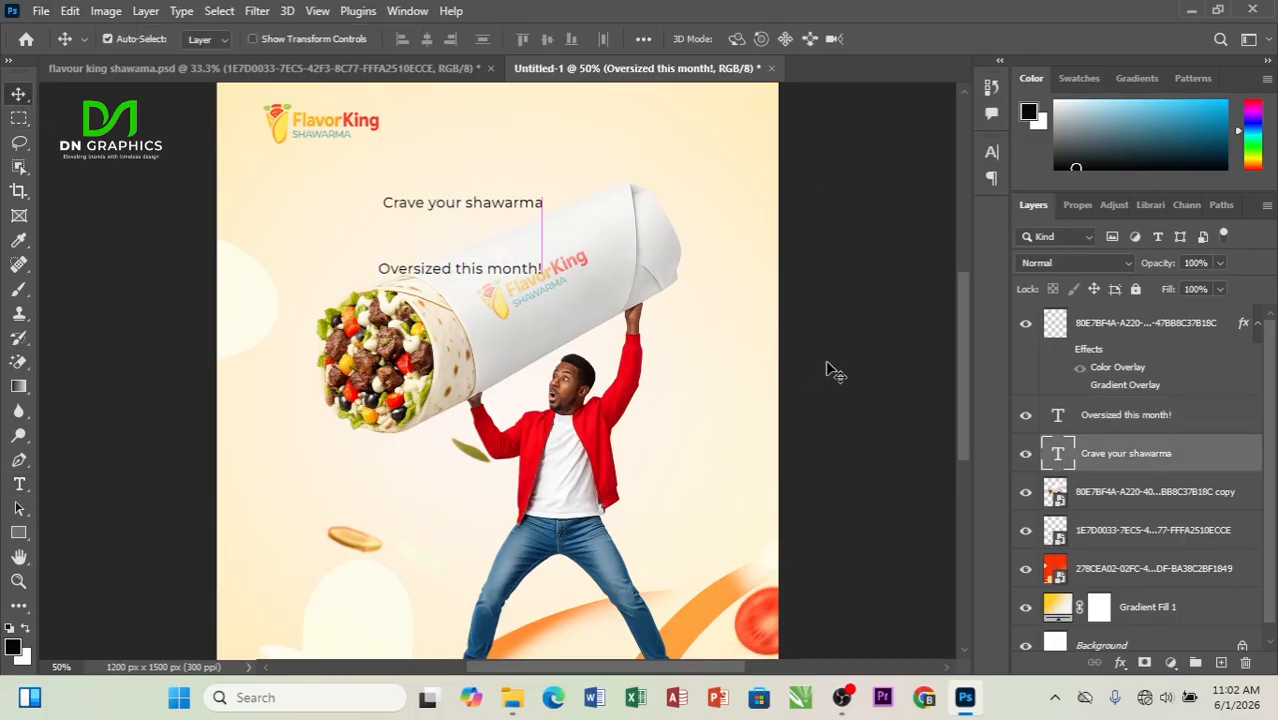
pyautogui.doubleClick(1057, 456)
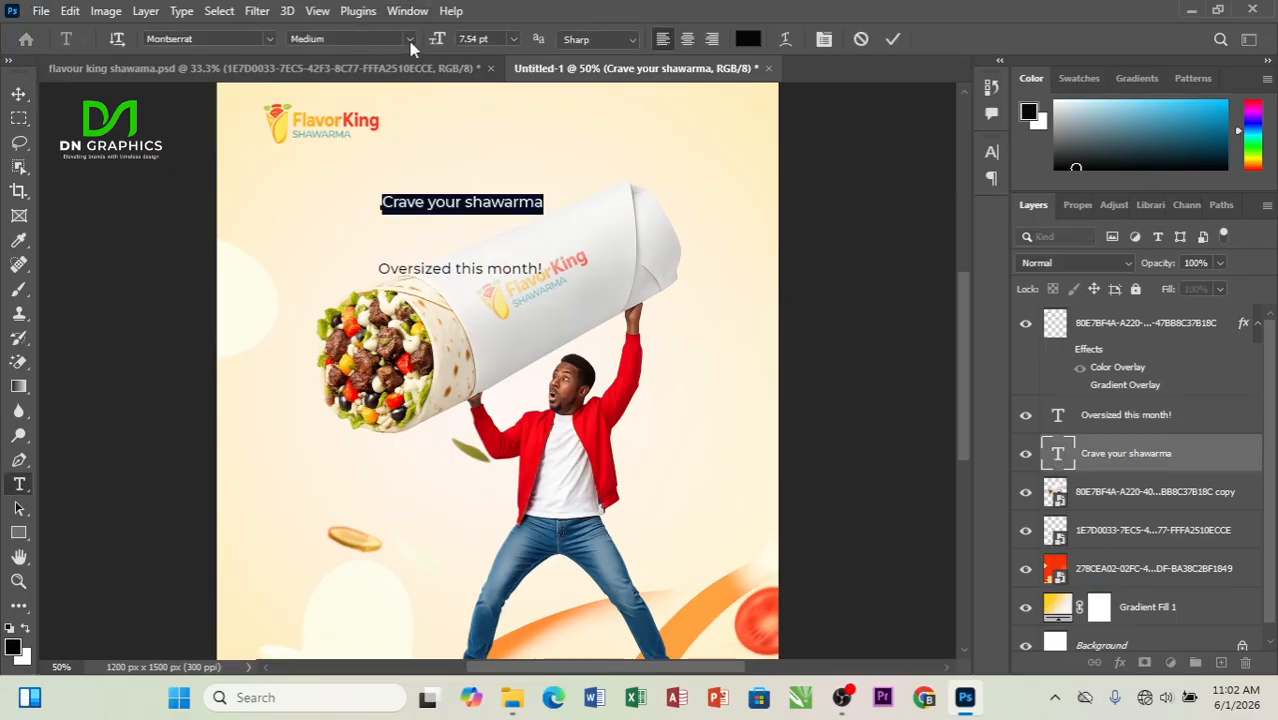
pyautogui.click(411, 38)
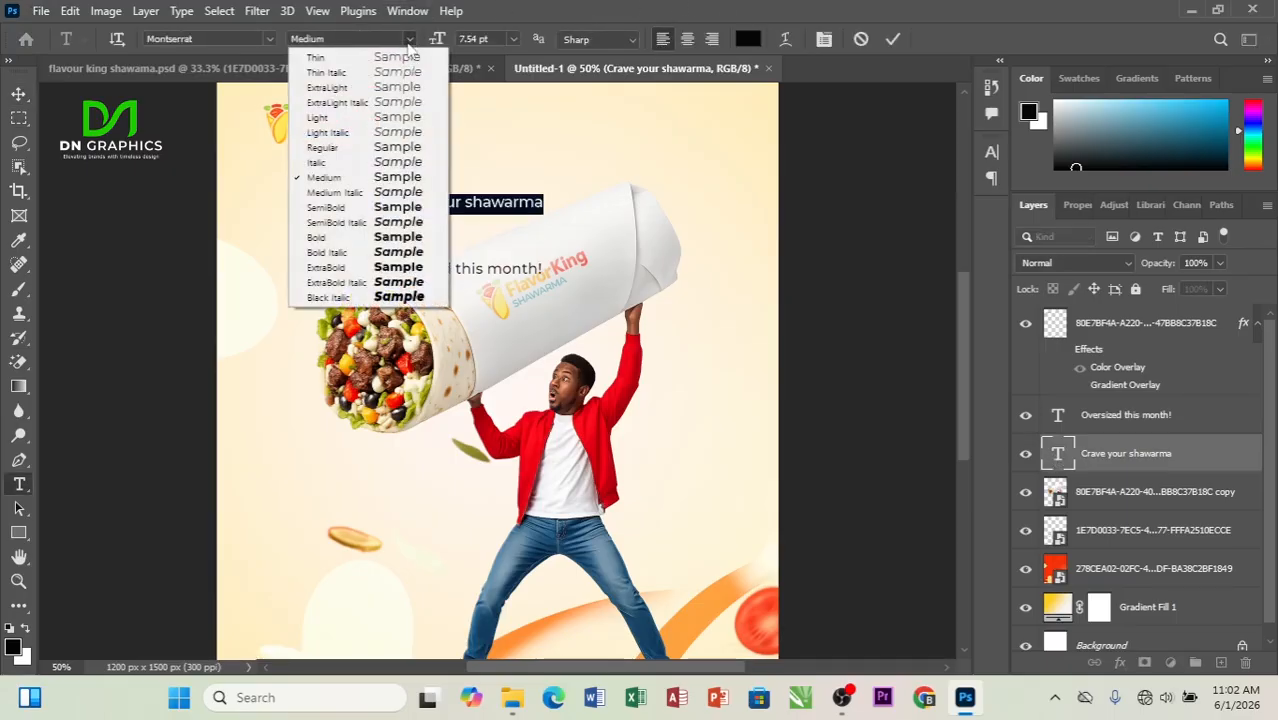
pyautogui.click(417, 244)
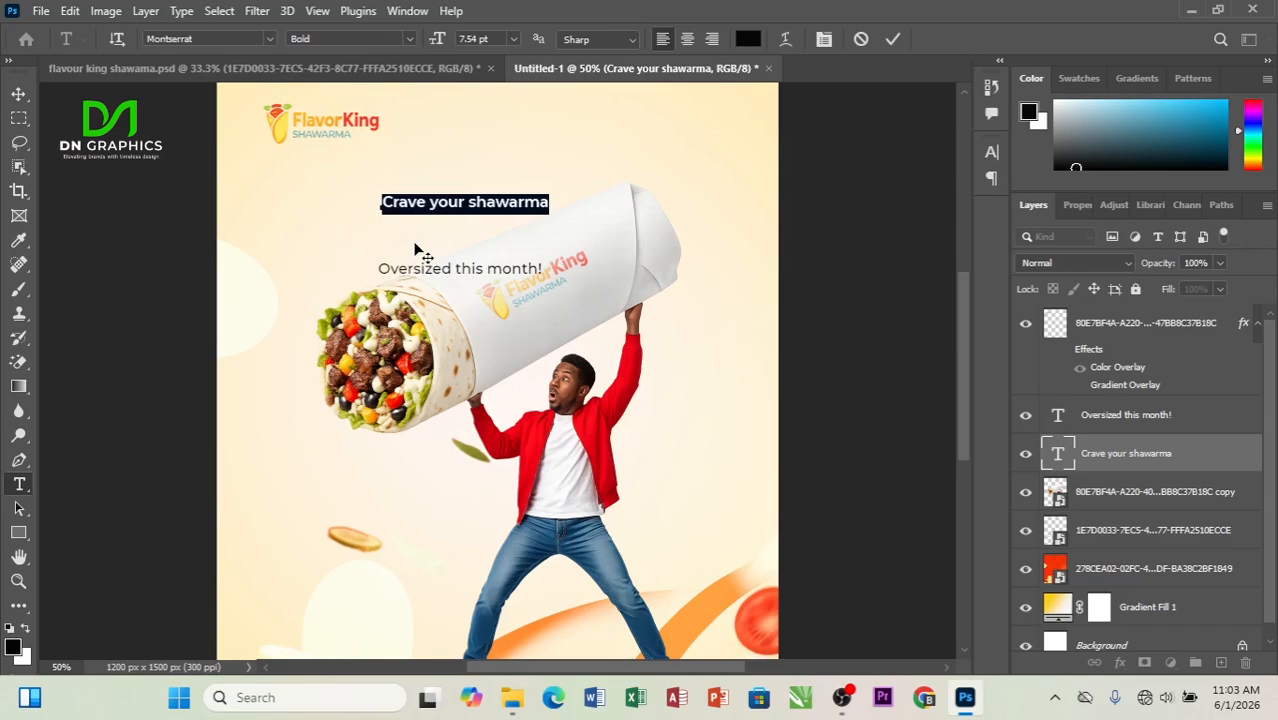
pyautogui.click(18, 93)
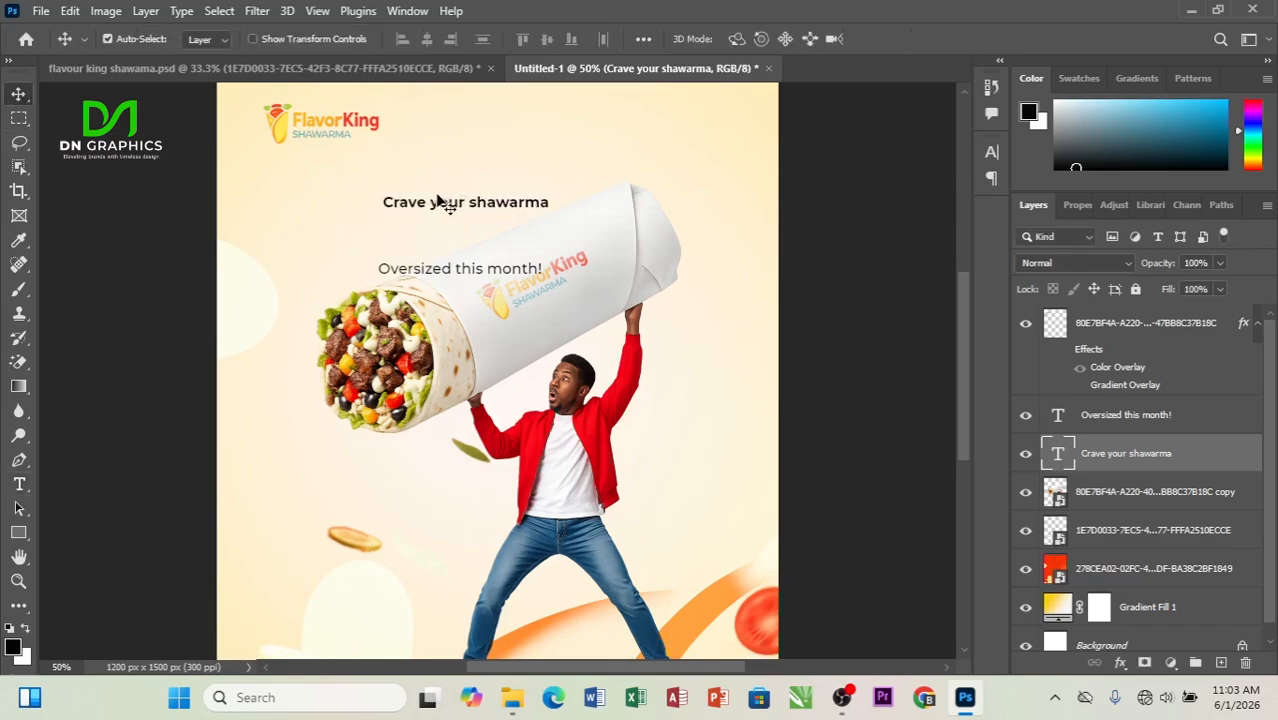
# Enlarge the bold "Crave your shawarma" headline to about 173% and position it just above "Oversized this month!"
pyautogui.moveTo(437, 200); pyautogui.dragTo(432, 216)
pyautogui.hotkey('ctrl', 't')
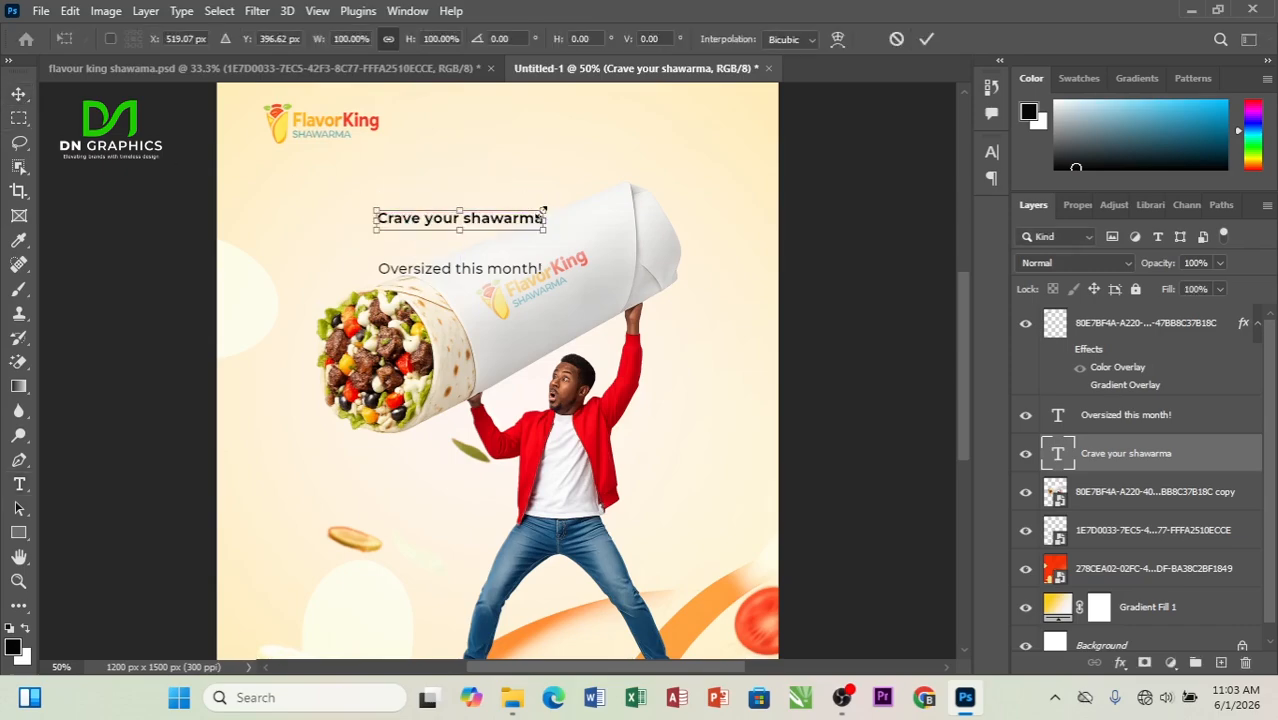
pyautogui.moveTo(543, 213); pyautogui.dragTo(667, 197)
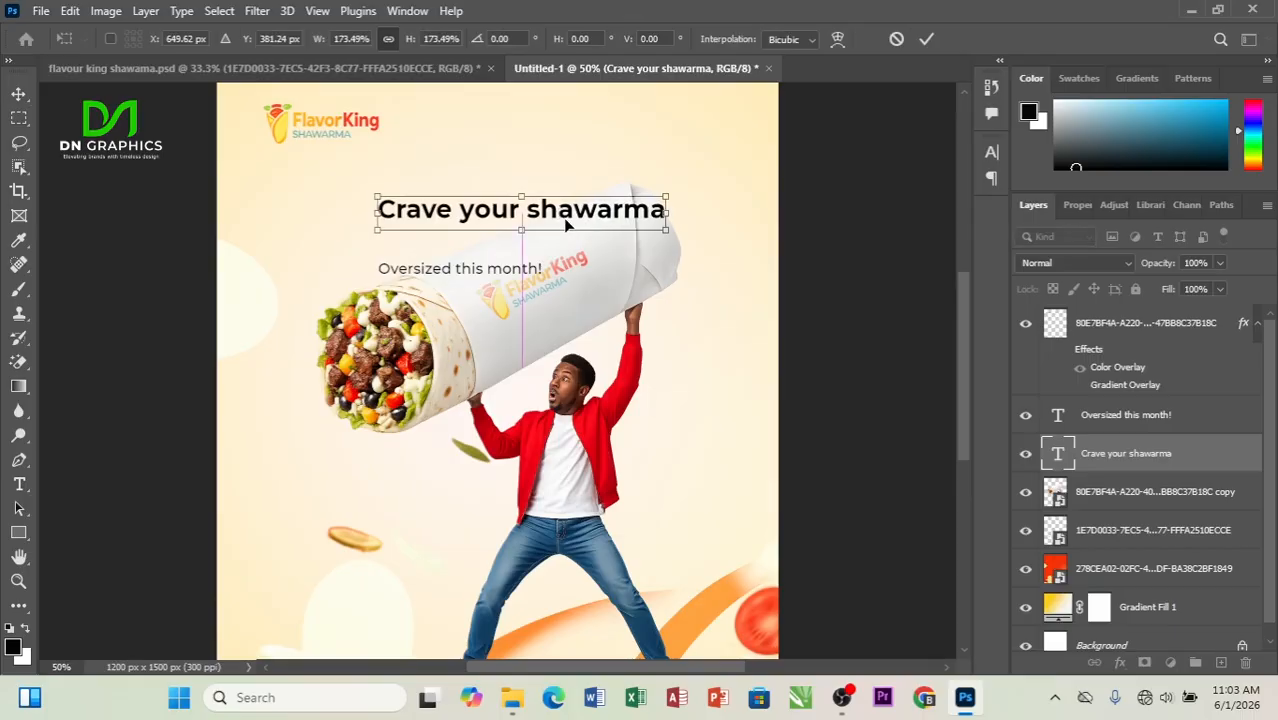
pyautogui.moveTo(565, 226)
pyautogui.mouseDown()
pyautogui.moveTo(538, 213)
pyautogui.moveTo(546, 222)
pyautogui.mouseUp()
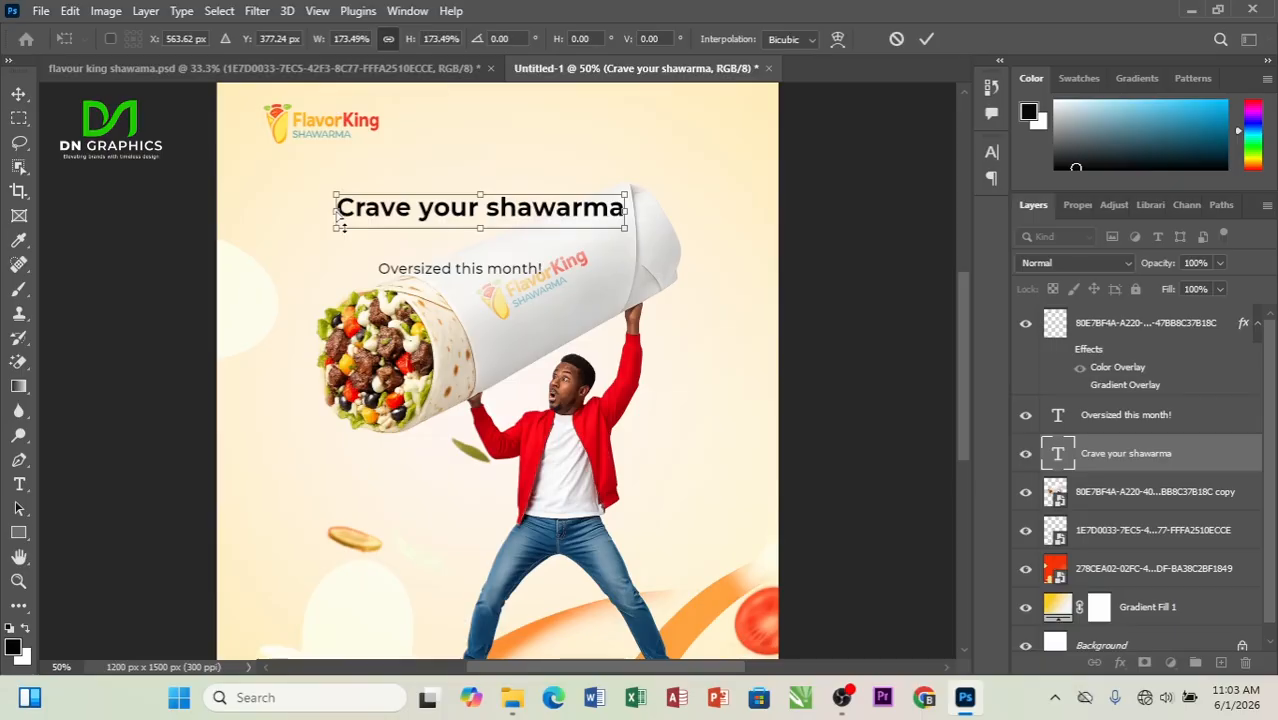
# Skew the "Crave your shawarma" headline to rise at about 17.6° along the wrap's upper edge
pyautogui.moveTo(343, 228); pyautogui.dragTo(355, 266)
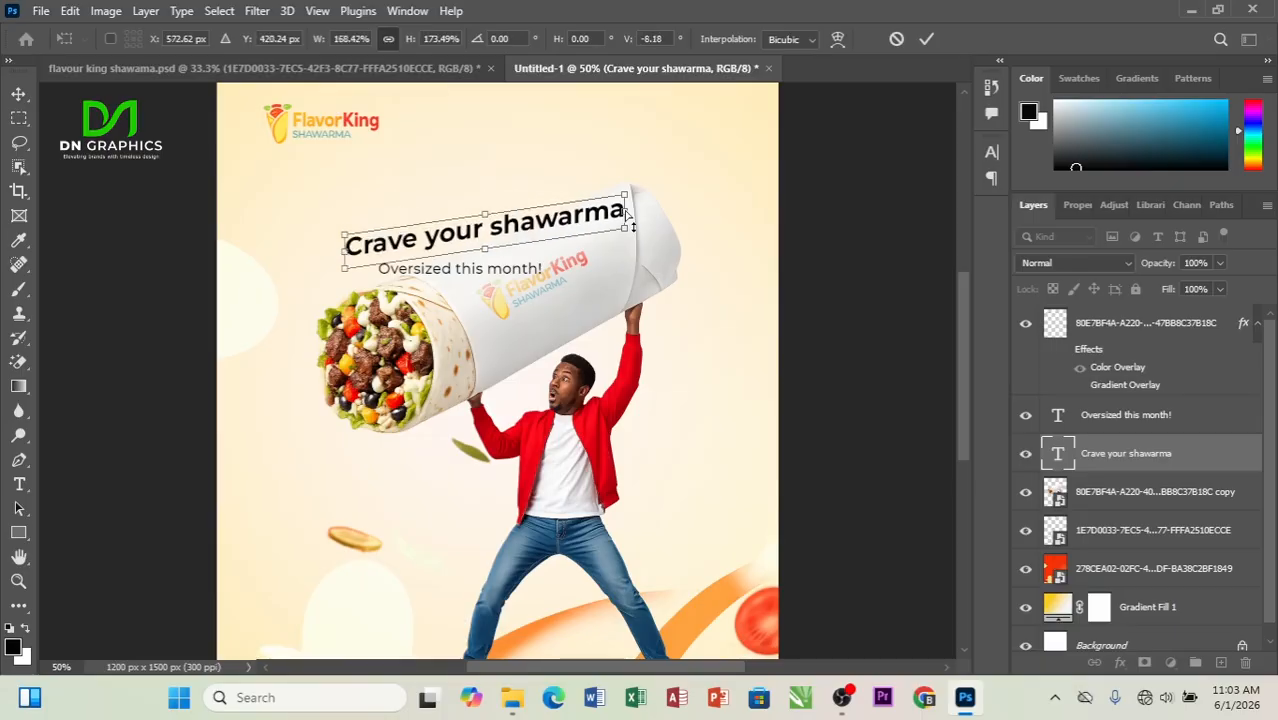
pyautogui.moveTo(627, 215); pyautogui.dragTo(607, 170)
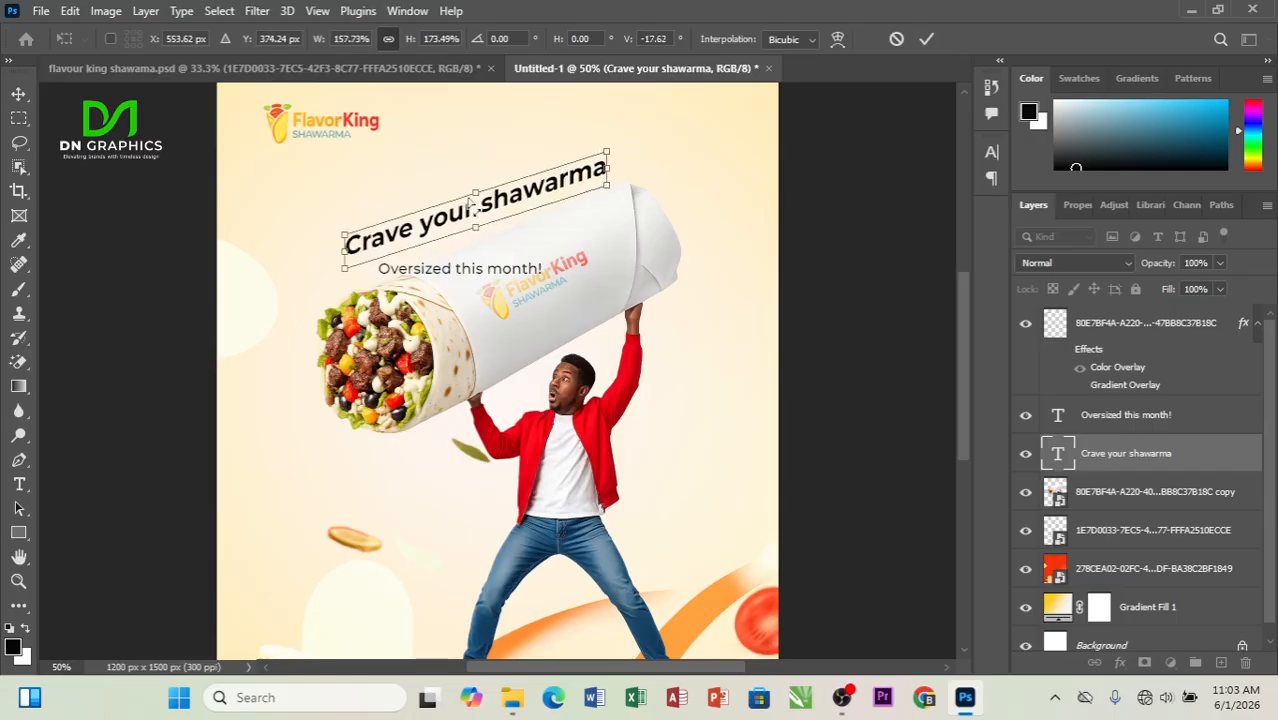
pyautogui.moveTo(478, 197); pyautogui.dragTo(466, 190)
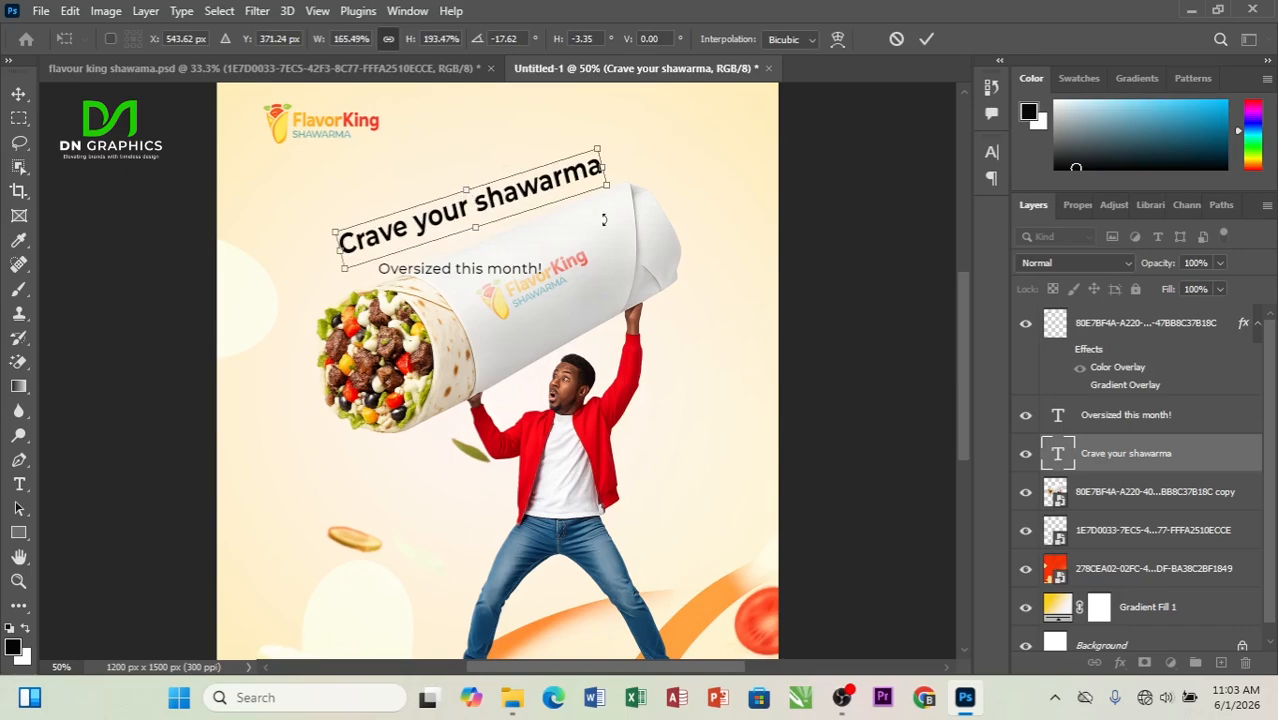
# Adjust the slanted headline's corners, reverting unwanted changes, to reach about 162% width and 148% height
pyautogui.moveTo(606, 184); pyautogui.dragTo(552, 188)
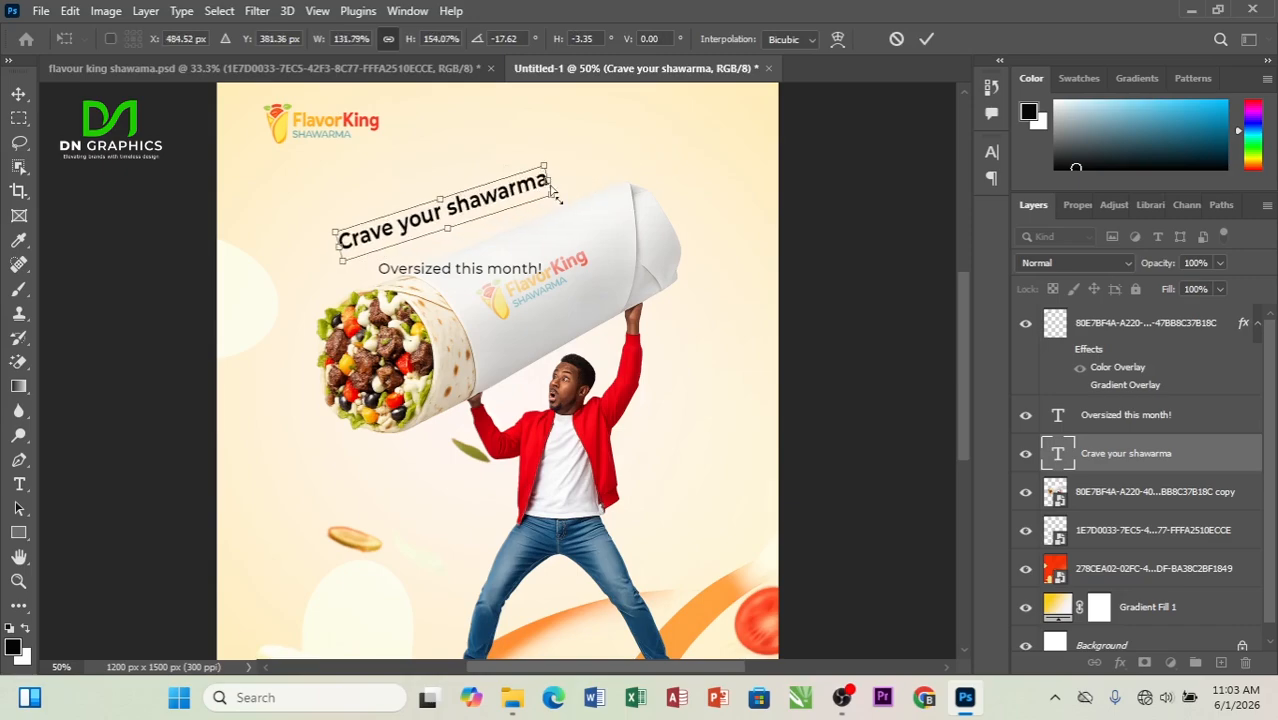
pyautogui.moveTo(551, 186)
pyautogui.mouseDown()
pyautogui.moveTo(606, 154)
pyautogui.moveTo(561, 163)
pyautogui.mouseUp()
pyautogui.hotkey('ctrl', 'z')
pyautogui.hotkey('ctrl', 'z')
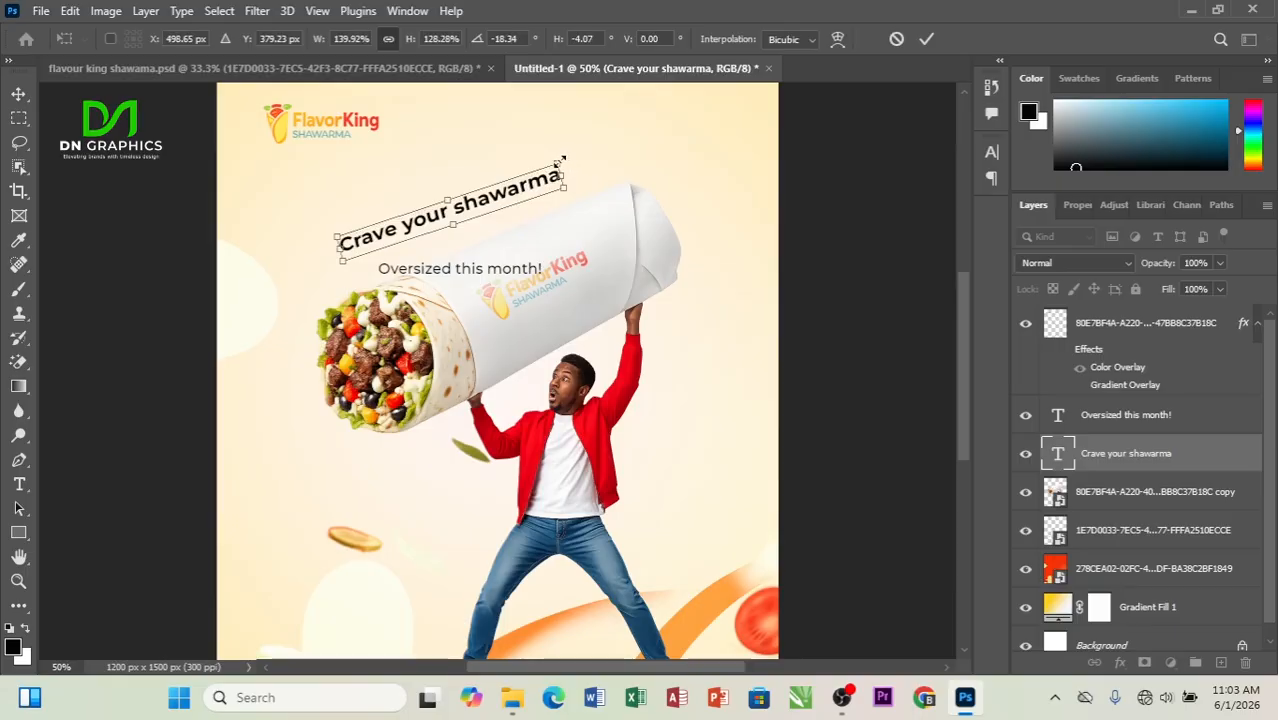
pyautogui.moveTo(559, 164); pyautogui.dragTo(591, 149)
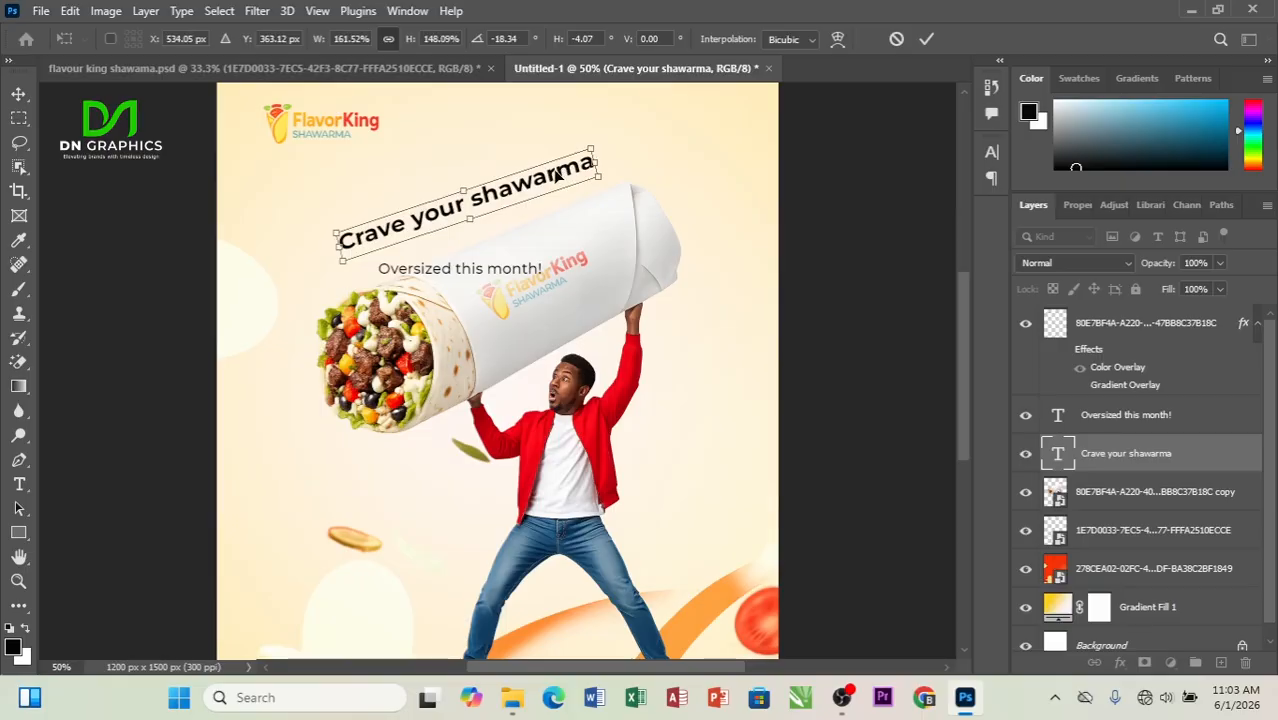
# Refine the slanted "Crave your shawarma" headline's corners to a tilt of about 22°, with about 163% width and 132% height
pyautogui.moveTo(340, 258); pyautogui.dragTo(321, 278)
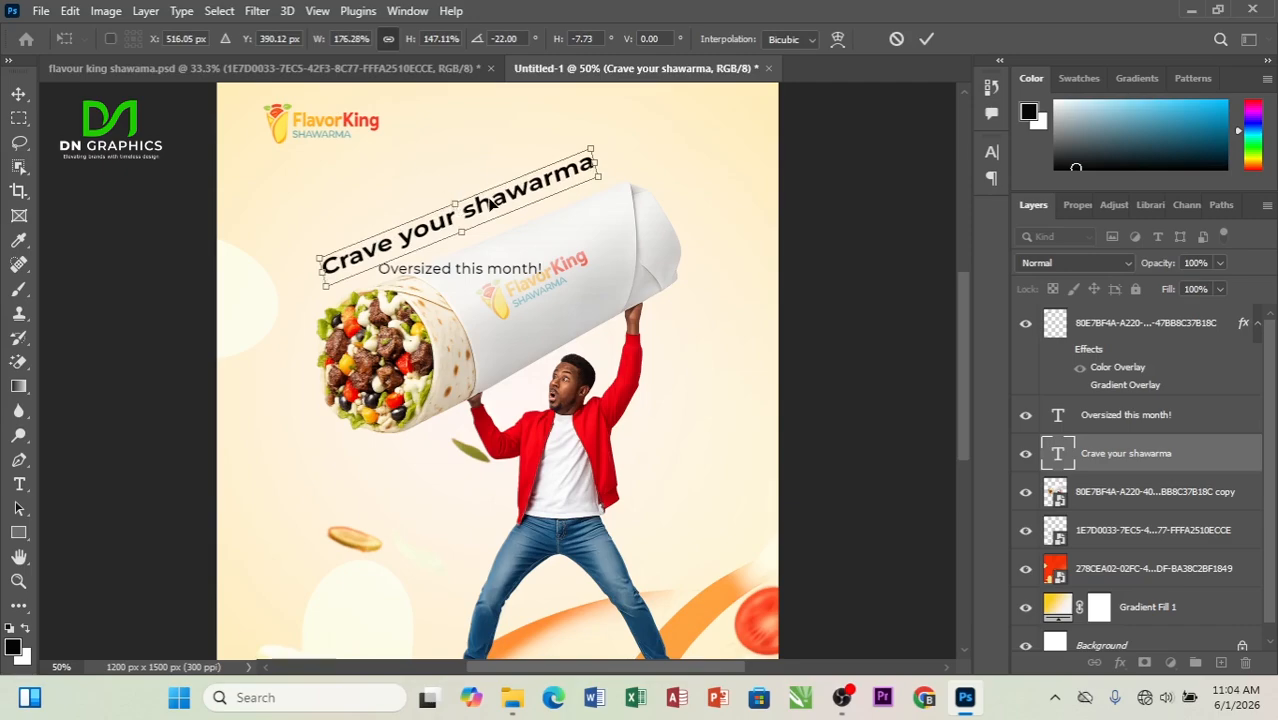
pyautogui.moveTo(456, 206)
pyautogui.mouseDown()
pyautogui.moveTo(443, 206)
pyautogui.moveTo(456, 229)
pyautogui.mouseUp()
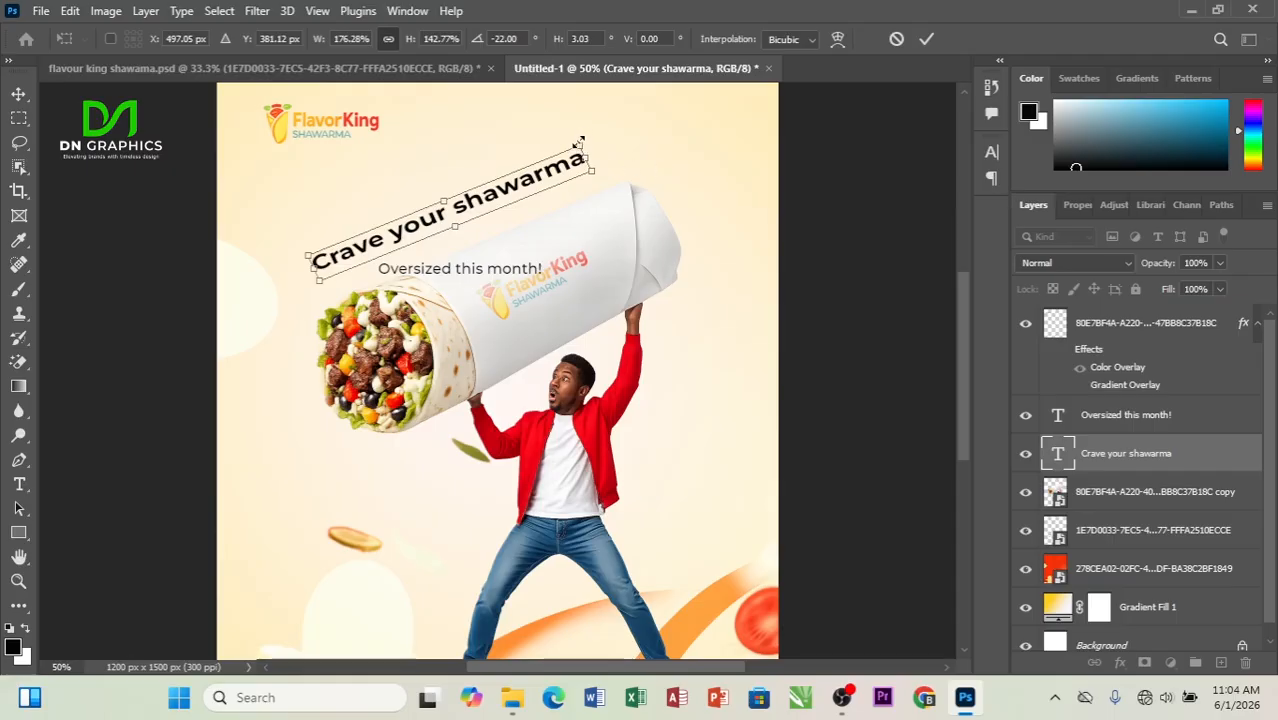
pyautogui.moveTo(577, 144)
pyautogui.mouseDown()
pyautogui.moveTo(556, 155)
pyautogui.moveTo(585, 163)
pyautogui.mouseUp()
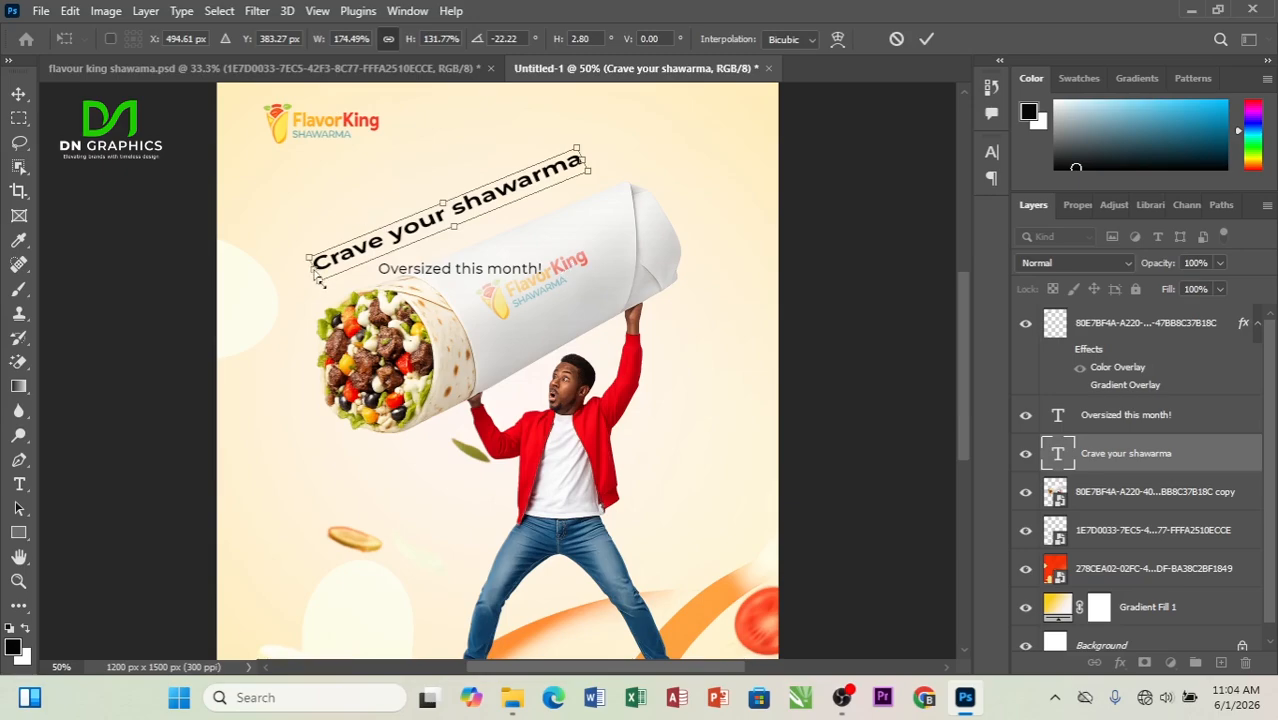
pyautogui.moveTo(314, 269); pyautogui.dragTo(334, 273)
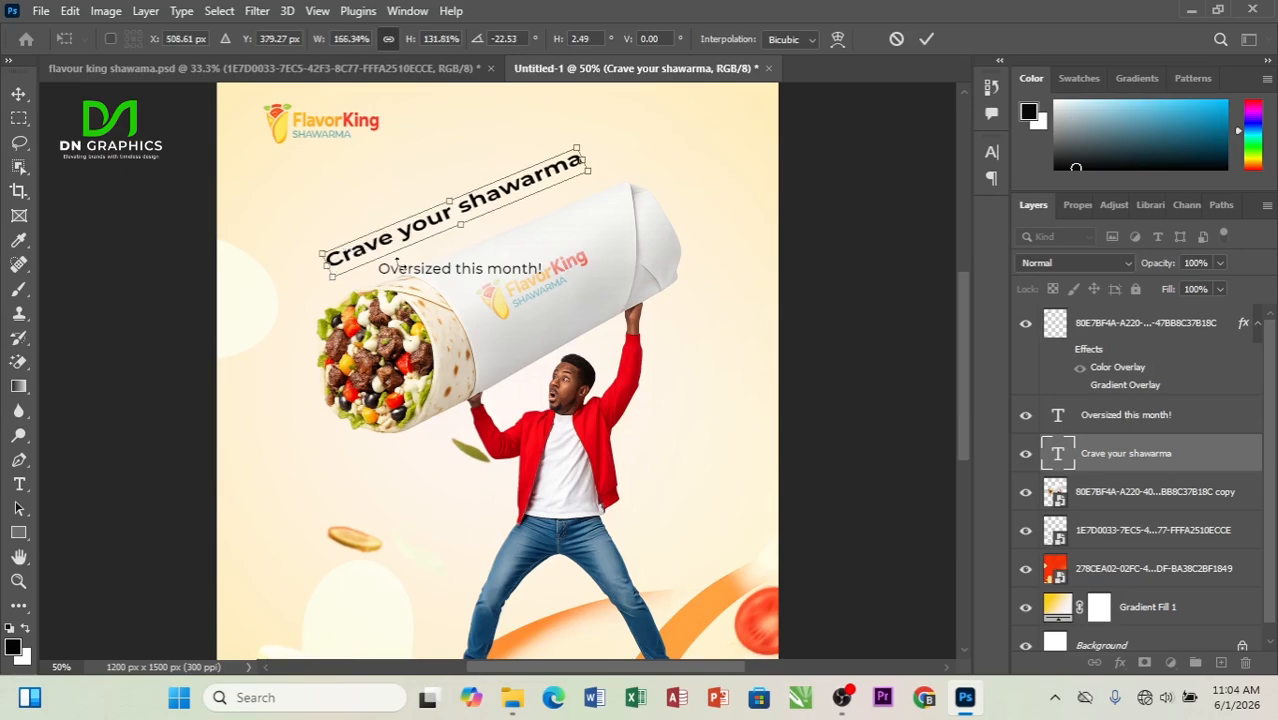
pyautogui.hotkey('ctrl', 'z')
pyautogui.hotkey('ctrl', 'z')
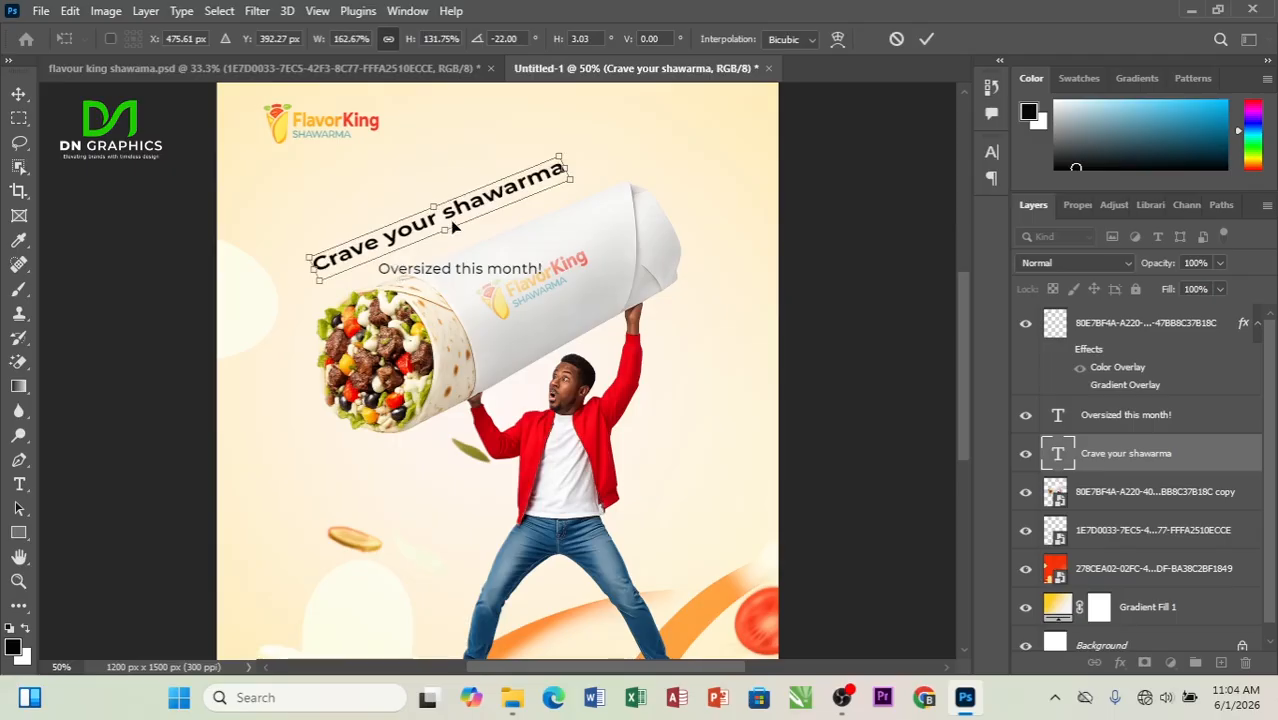
pyautogui.moveTo(561, 157)
pyautogui.mouseDown()
pyautogui.moveTo(590, 130)
pyautogui.moveTo(552, 136)
pyautogui.mouseUp()
pyautogui.press('Return')
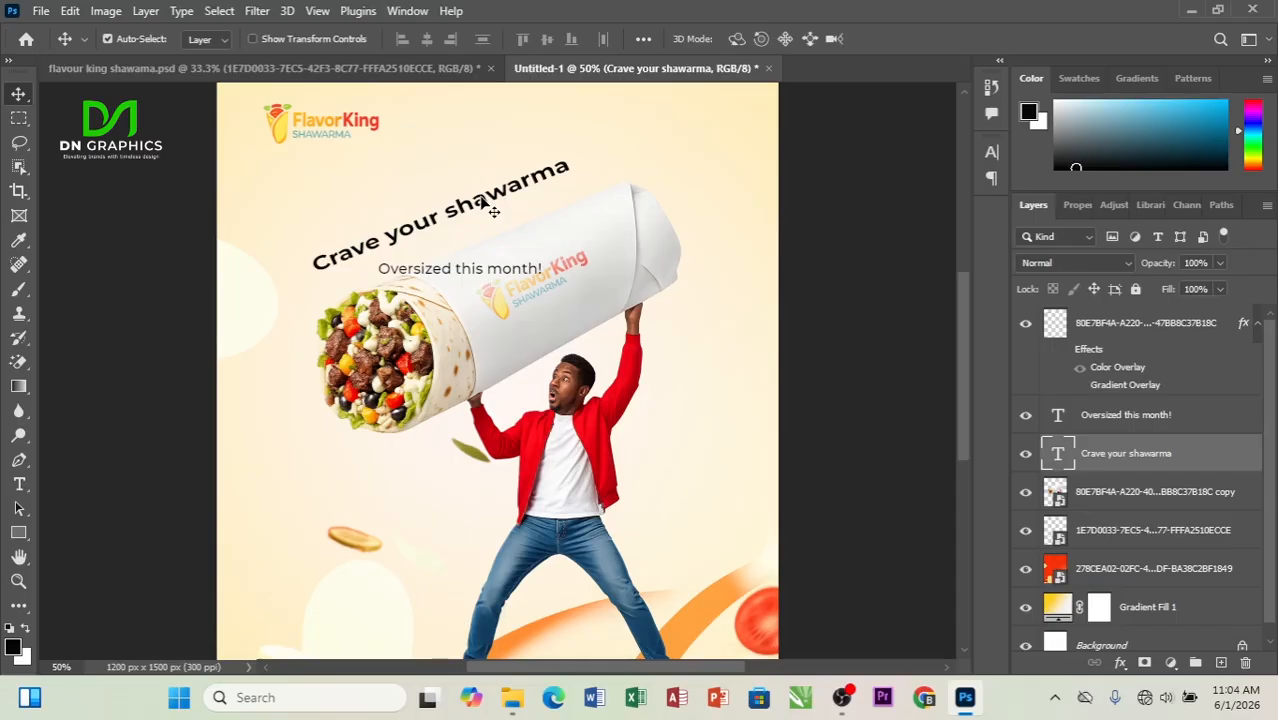
# Shift the "Crave your shawarma" headline slightly up and right, and move "Oversized this month!" up close beneath it
pyautogui.moveTo(493, 211); pyautogui.dragTo(489, 195)
pyautogui.moveTo(531, 272); pyautogui.dragTo(530, 248)
pyautogui.hotkey('ctrl', 't')
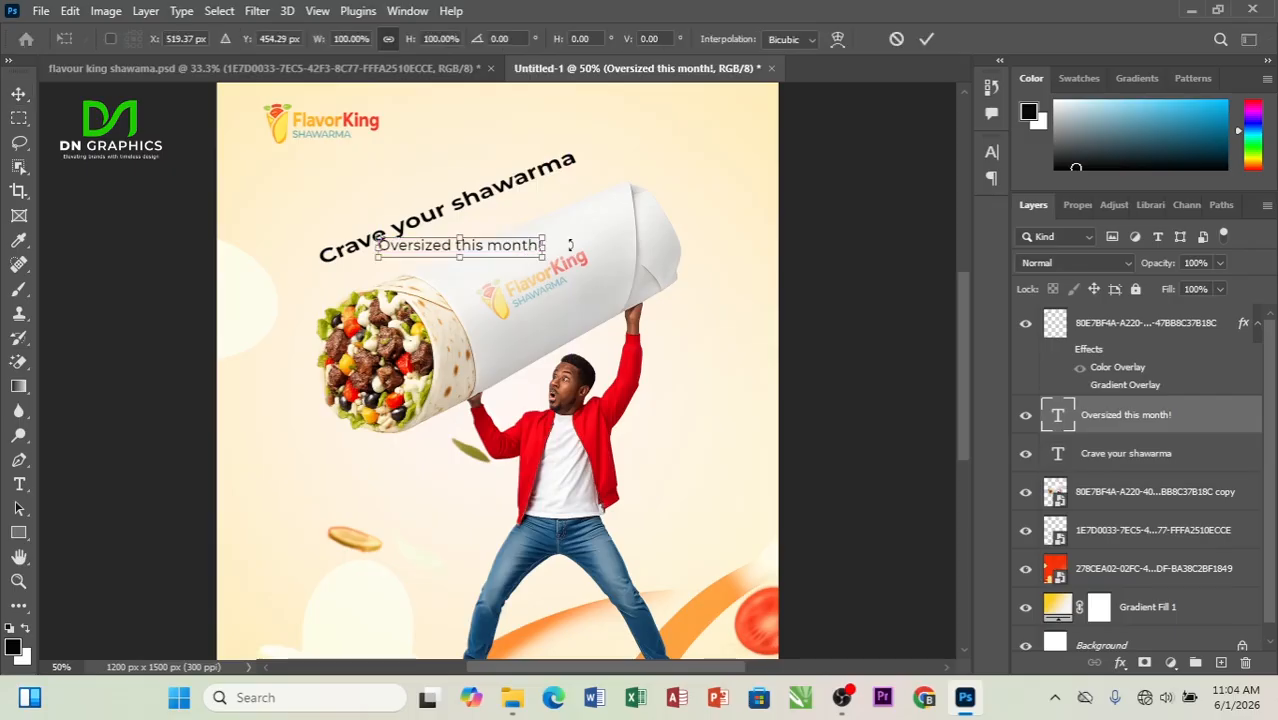
pyautogui.press('Return')
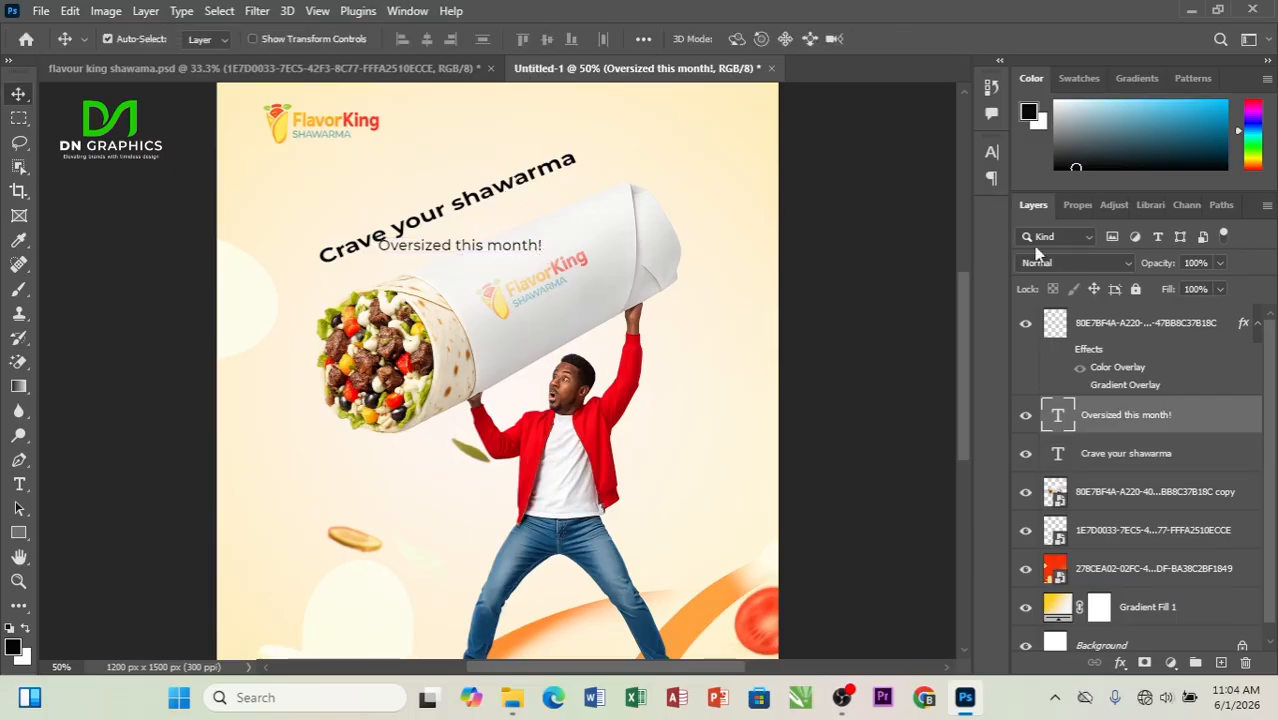
# Recolor the "Oversized this month!" text with a bright red sampled from the man's jacket
pyautogui.doubleClick(1055, 418)
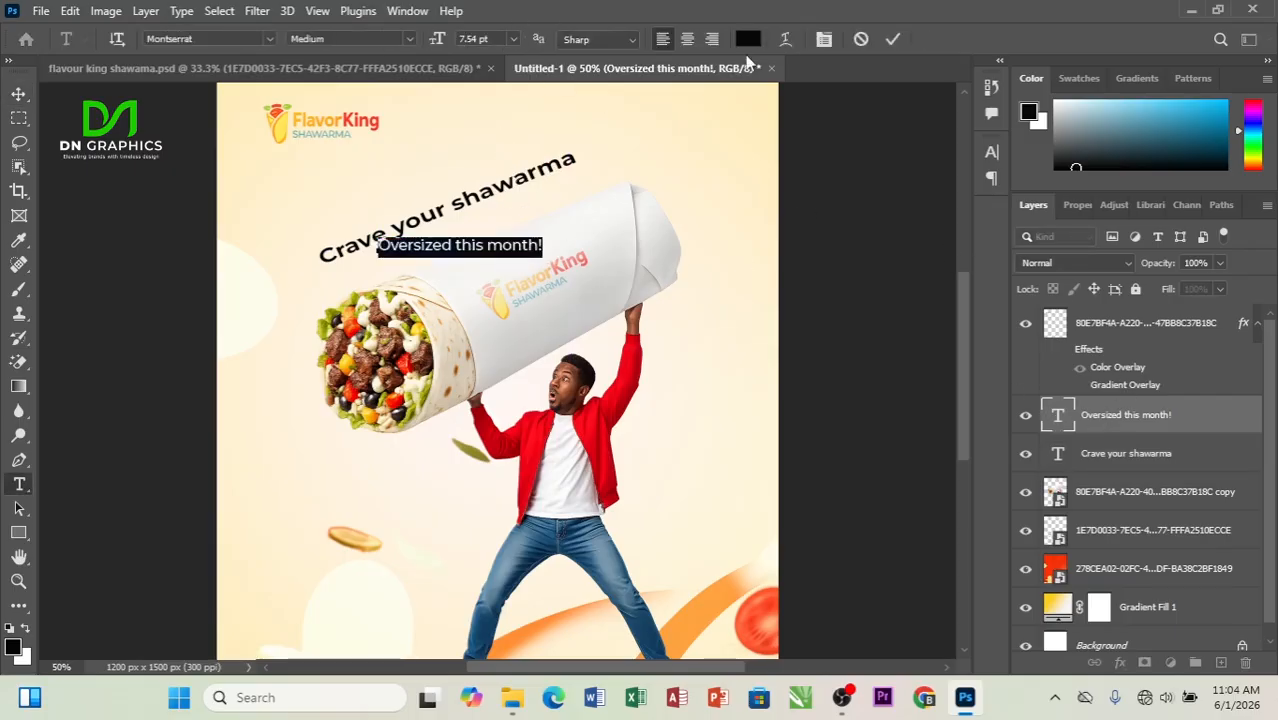
pyautogui.click(748, 38)
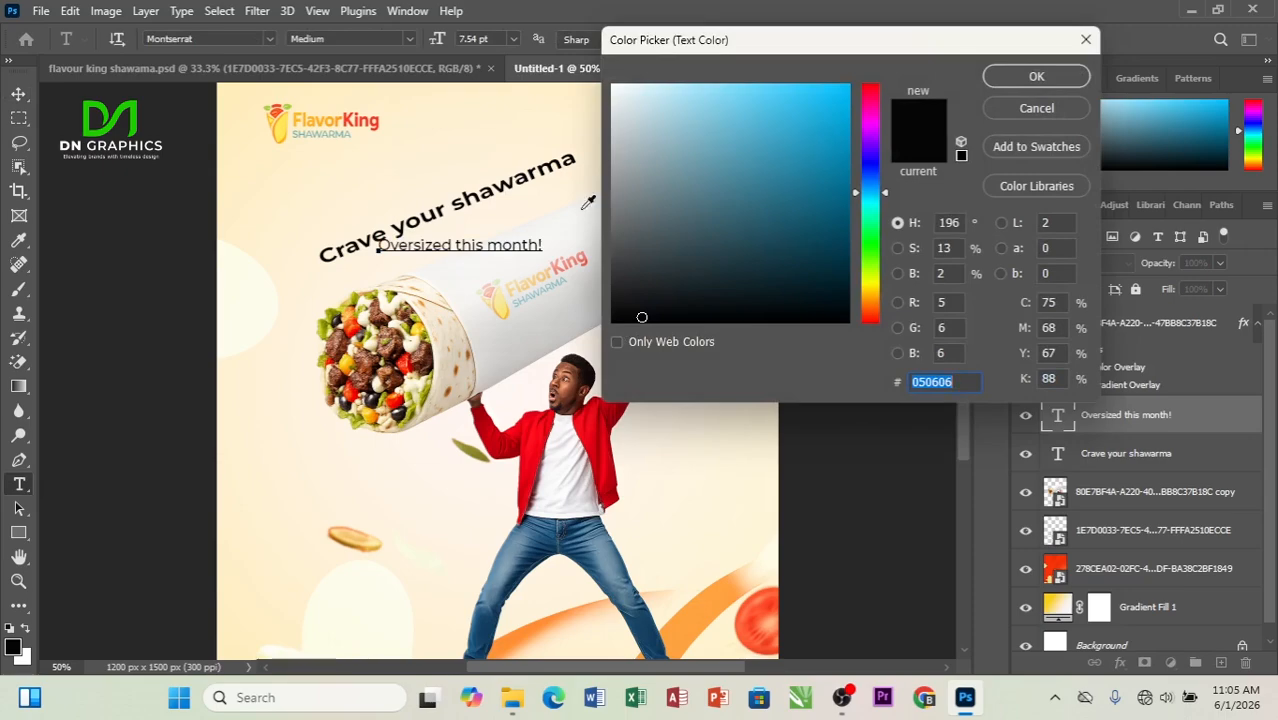
pyautogui.click(518, 432)
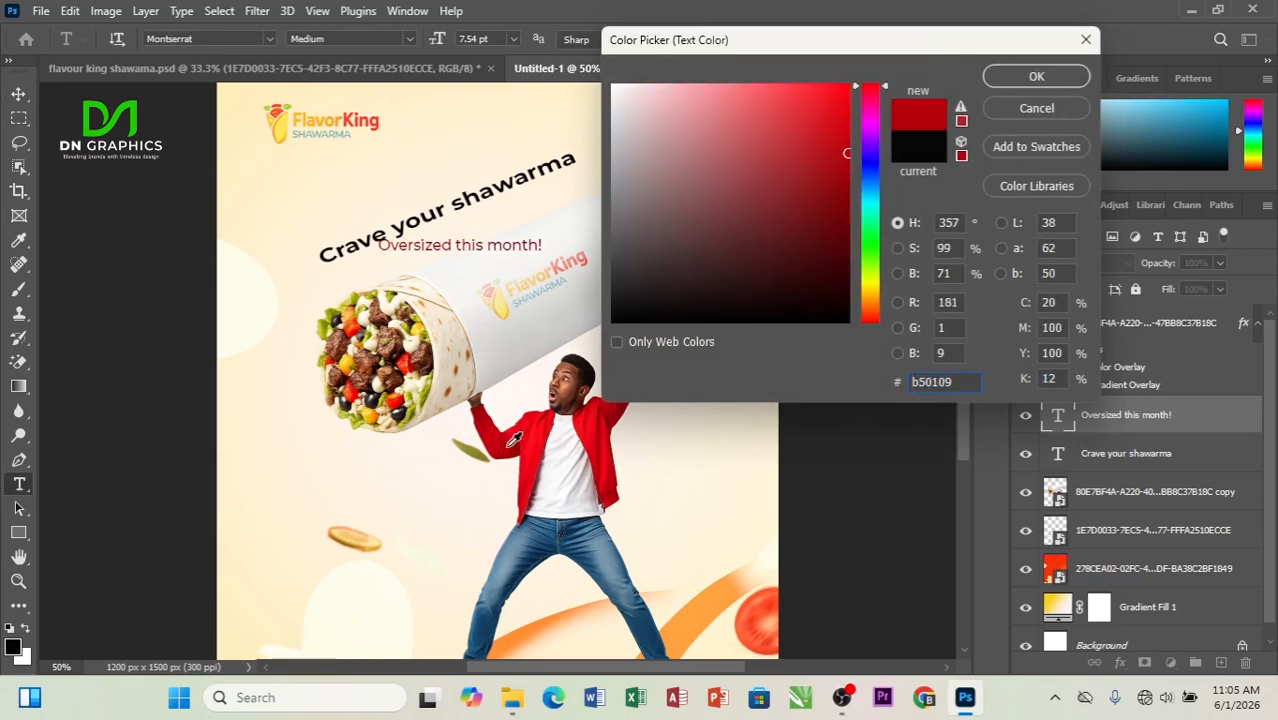
pyautogui.click(505, 449)
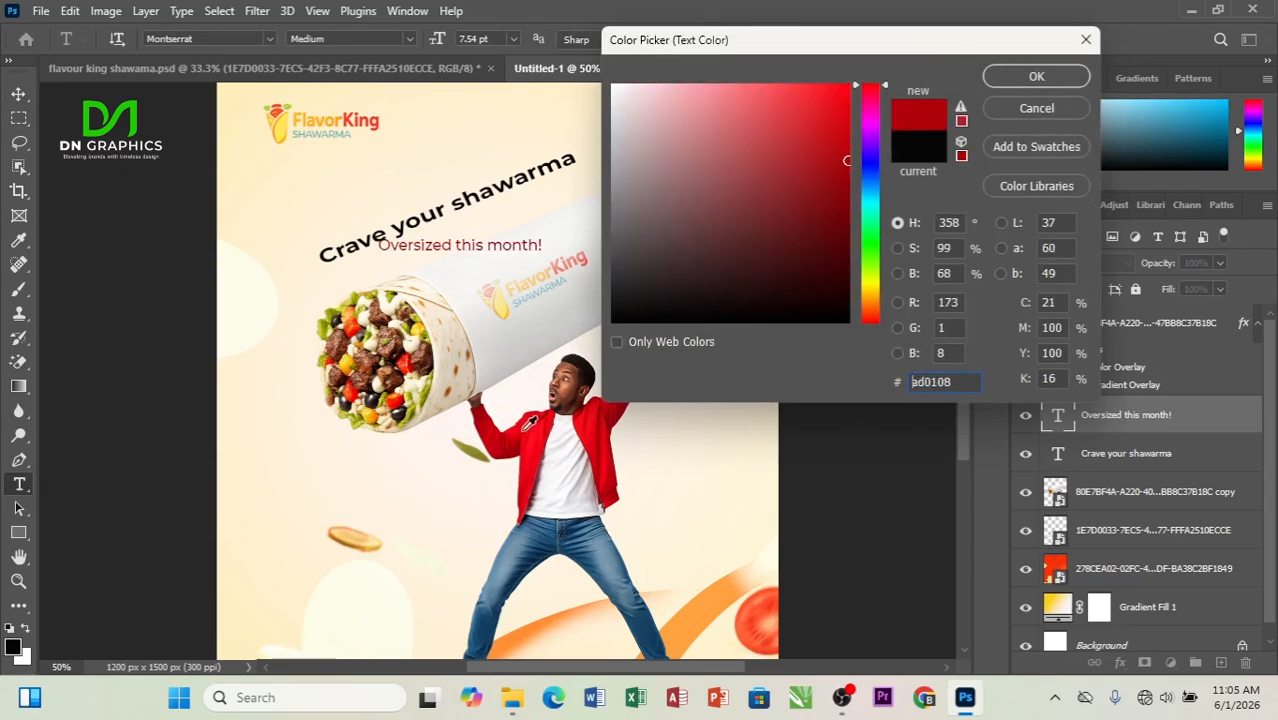
pyautogui.click(518, 429)
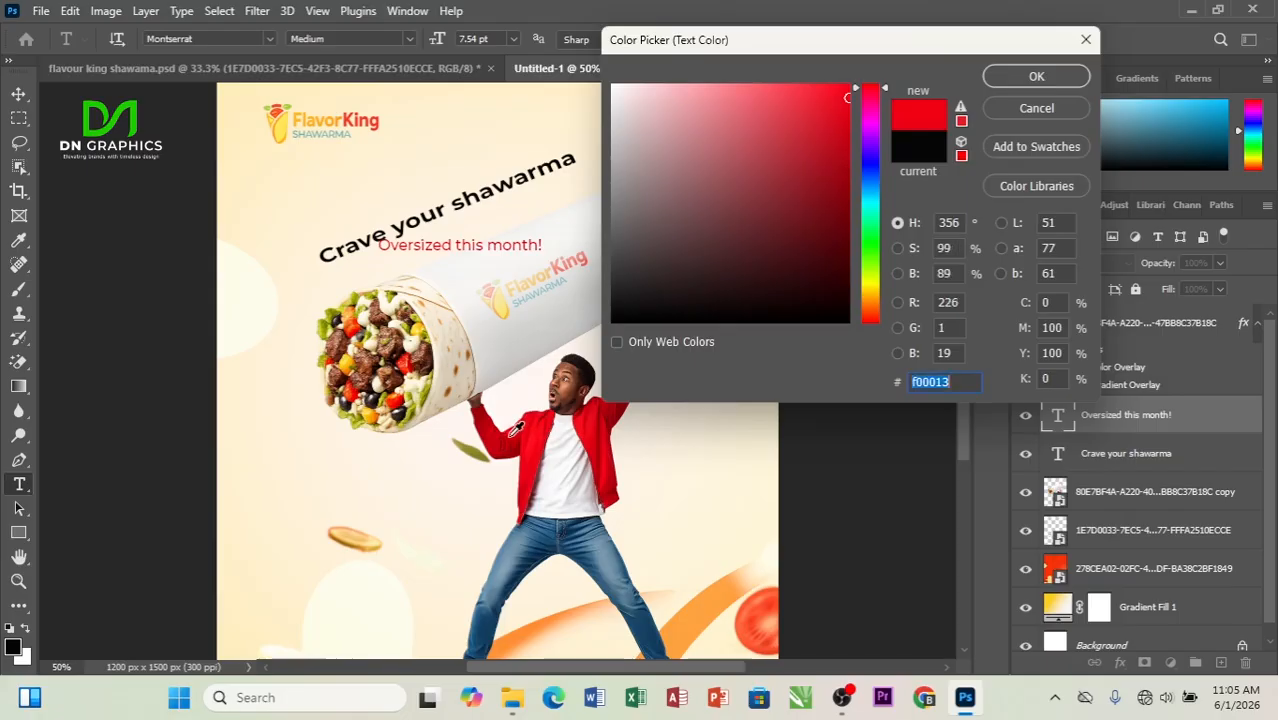
pyautogui.click(516, 428)
pyautogui.click(1036, 77)
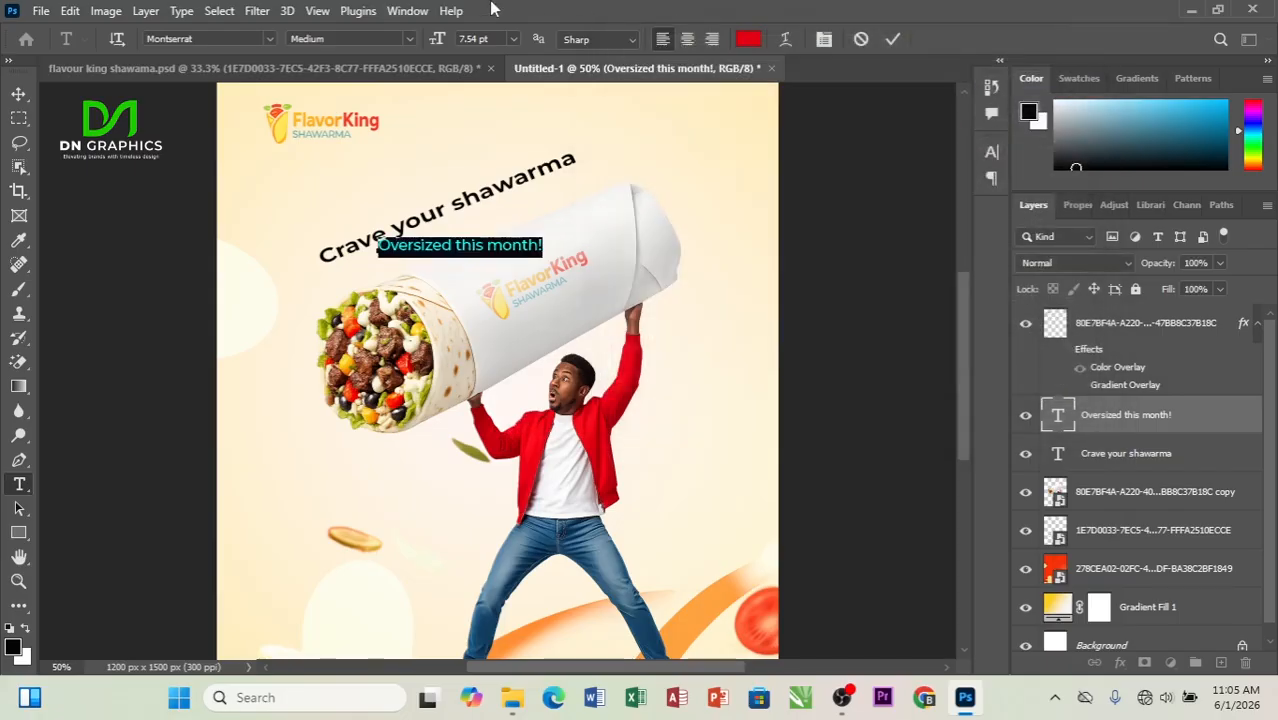
# Set the font weight of "Oversized this month!" to Bold
pyautogui.click(404, 42)
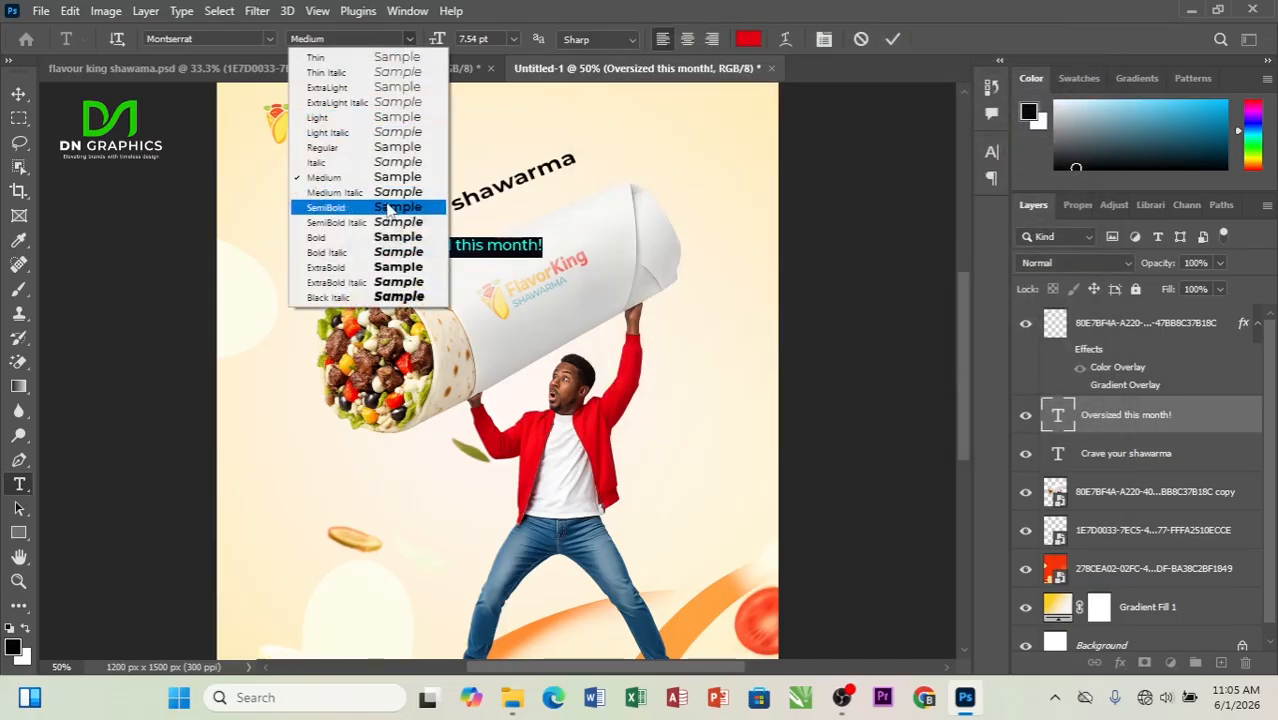
pyautogui.click(396, 235)
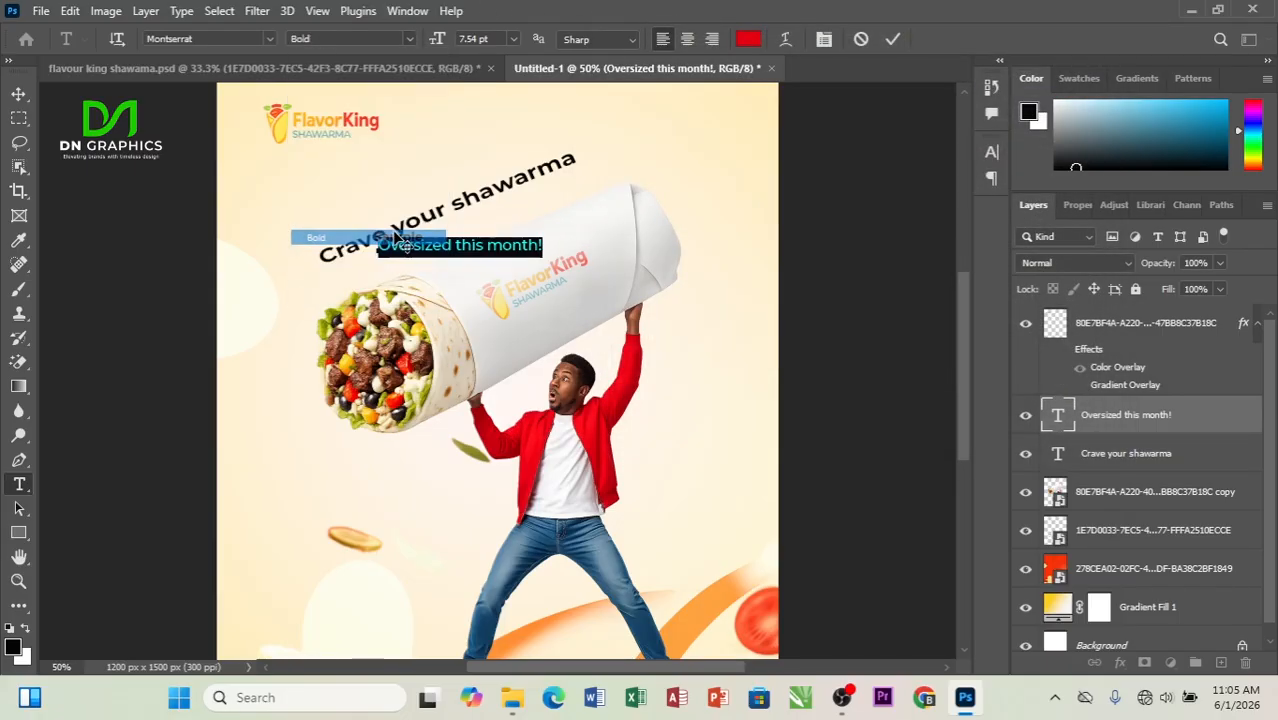
pyautogui.click(18, 93)
# Skew "Oversized this month!" to rise at about 21° beneath the headline, with about 146% width and 137% height
pyautogui.hotkey('ctrl', 't')
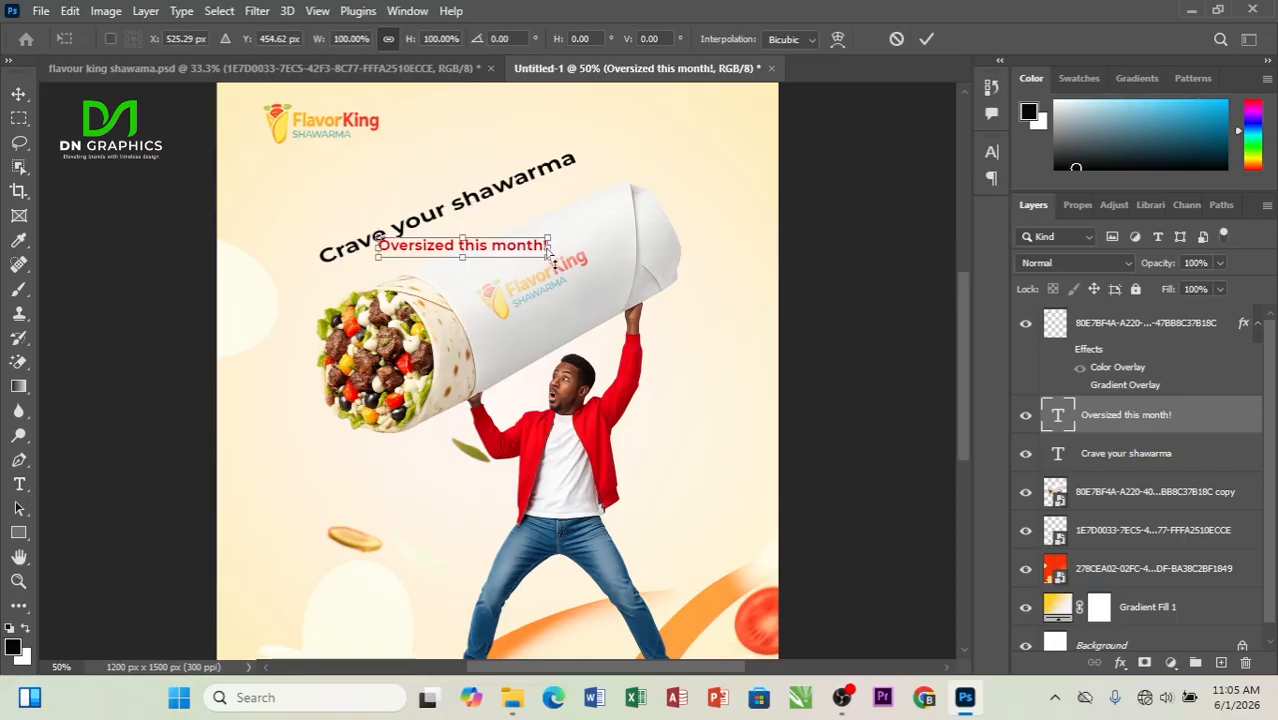
pyautogui.moveTo(377, 255); pyautogui.dragTo(367, 281)
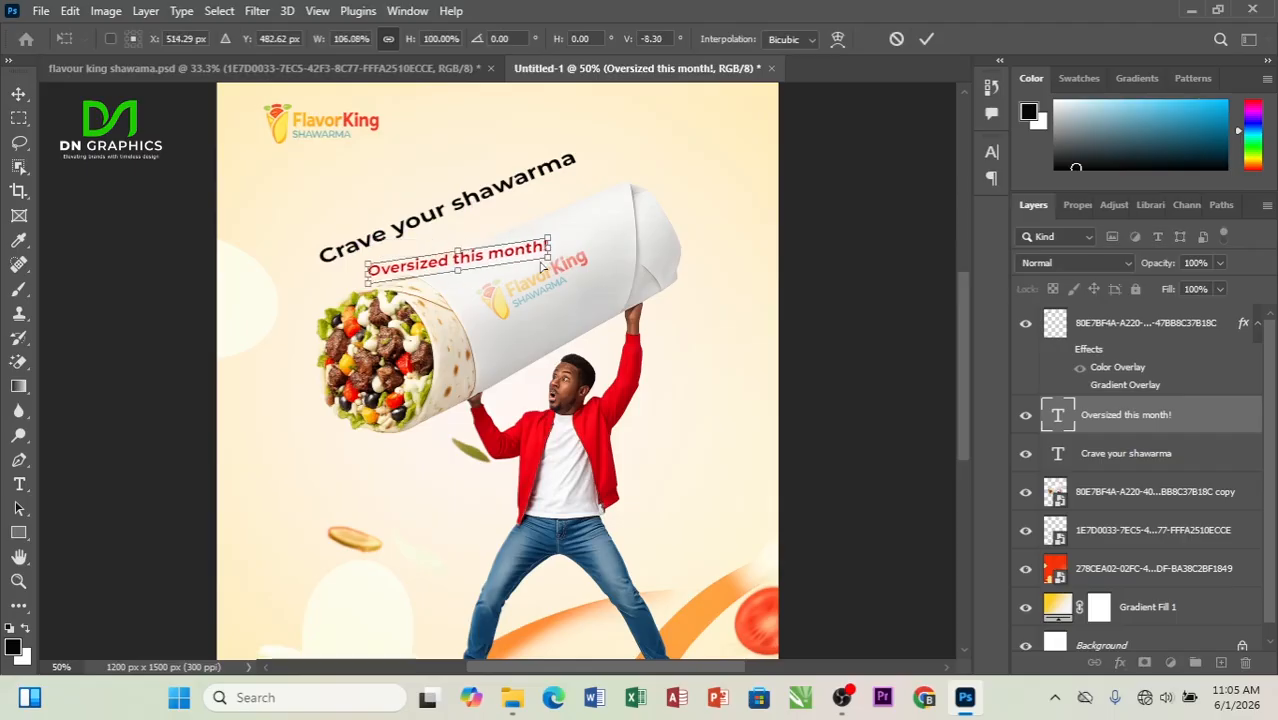
pyautogui.moveTo(555, 260); pyautogui.dragTo(583, 195)
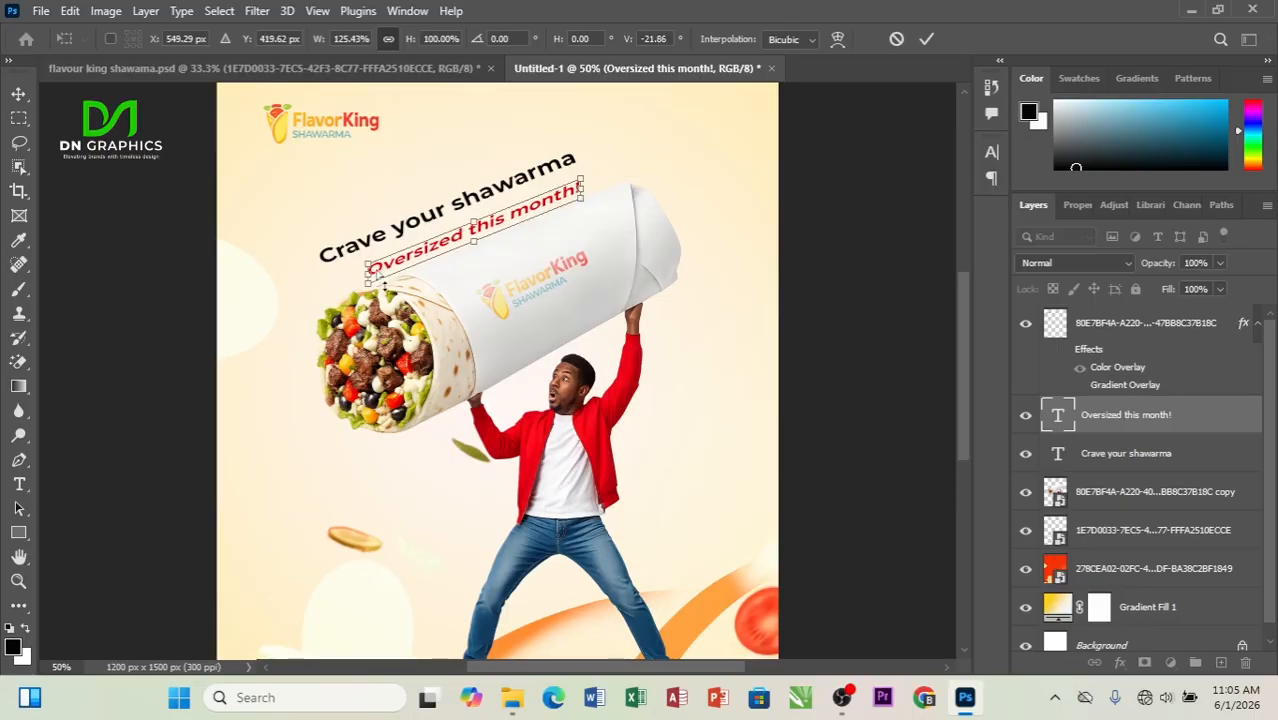
pyautogui.moveTo(369, 280); pyautogui.dragTo(349, 275)
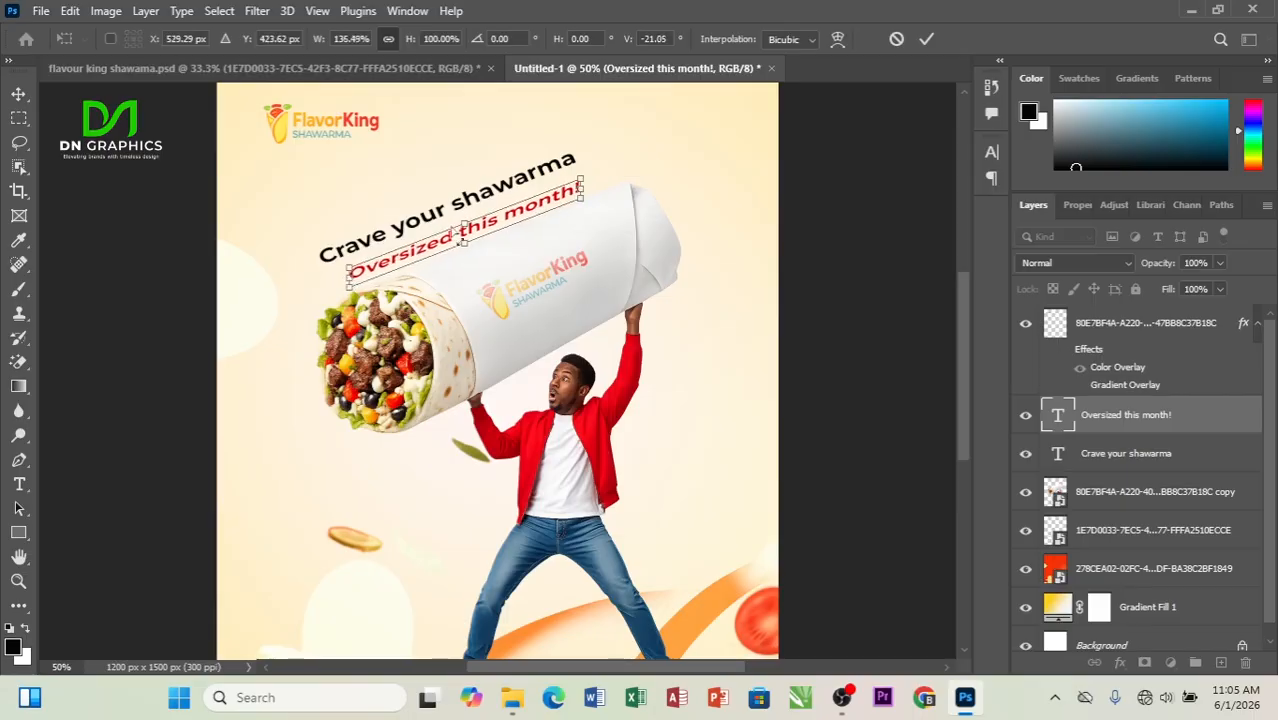
pyautogui.moveTo(465, 225); pyautogui.dragTo(468, 252)
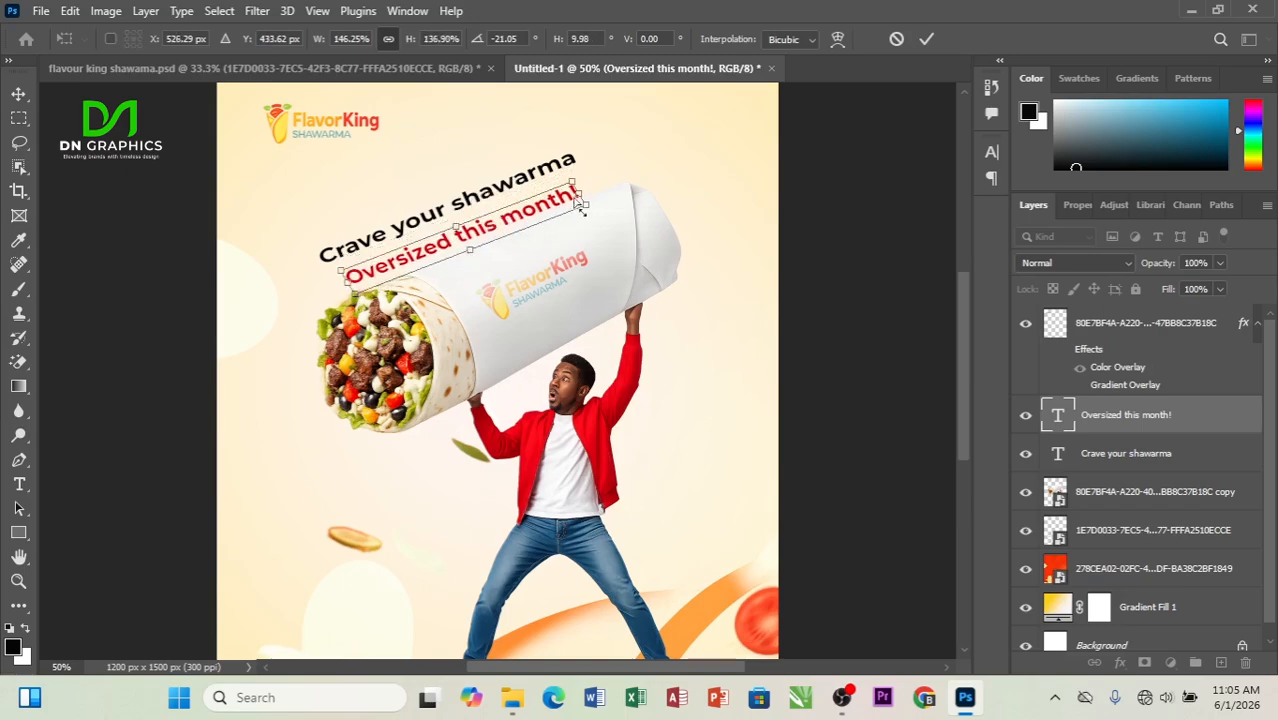
# Stretch the slanted red line along the wrap's upper edge to about 185% width and 171% height
pyautogui.moveTo(585, 203); pyautogui.dragTo(633, 172)
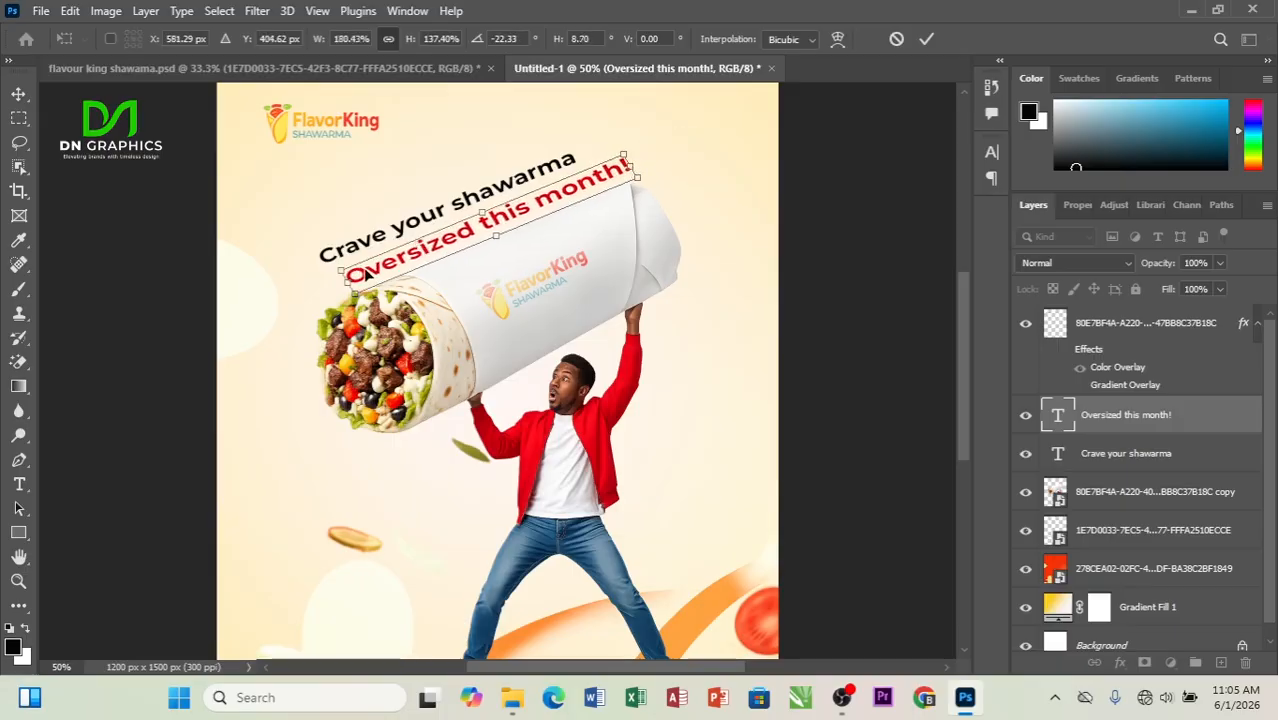
pyautogui.moveTo(352, 285); pyautogui.dragTo(340, 288)
pyautogui.moveTo(478, 213); pyautogui.dragTo(486, 224)
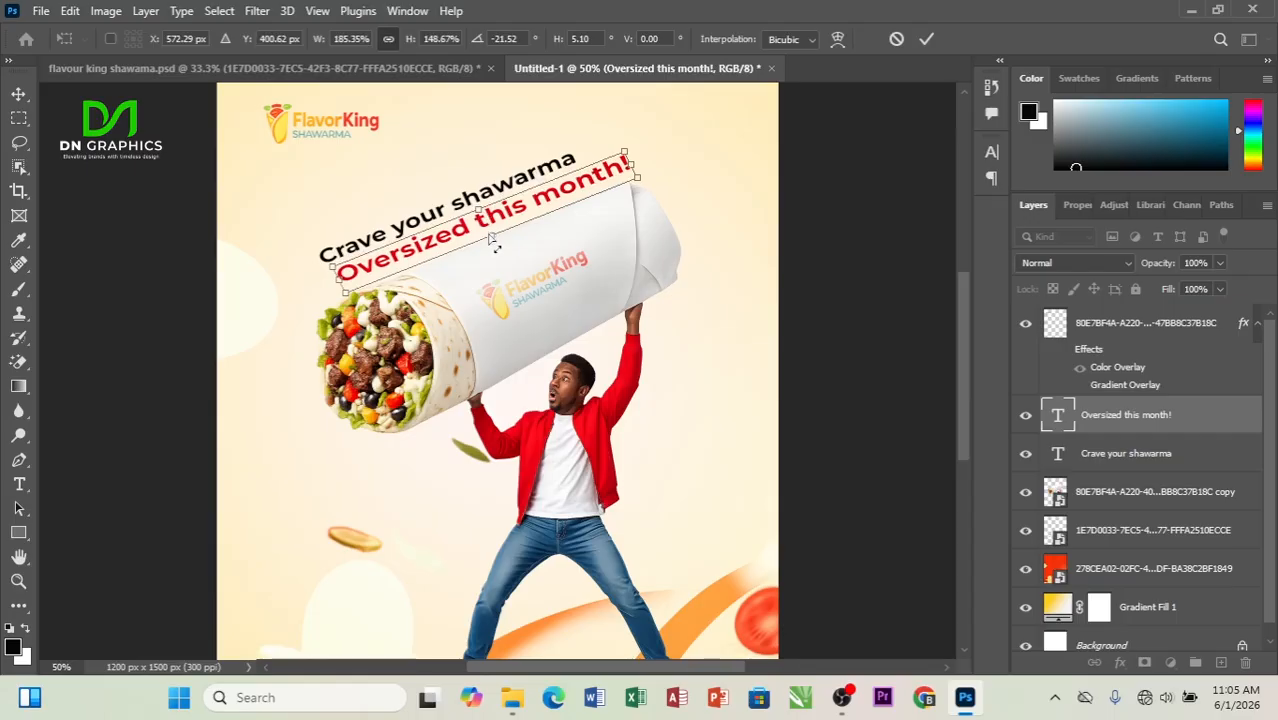
pyautogui.moveTo(491, 243); pyautogui.dragTo(491, 243)
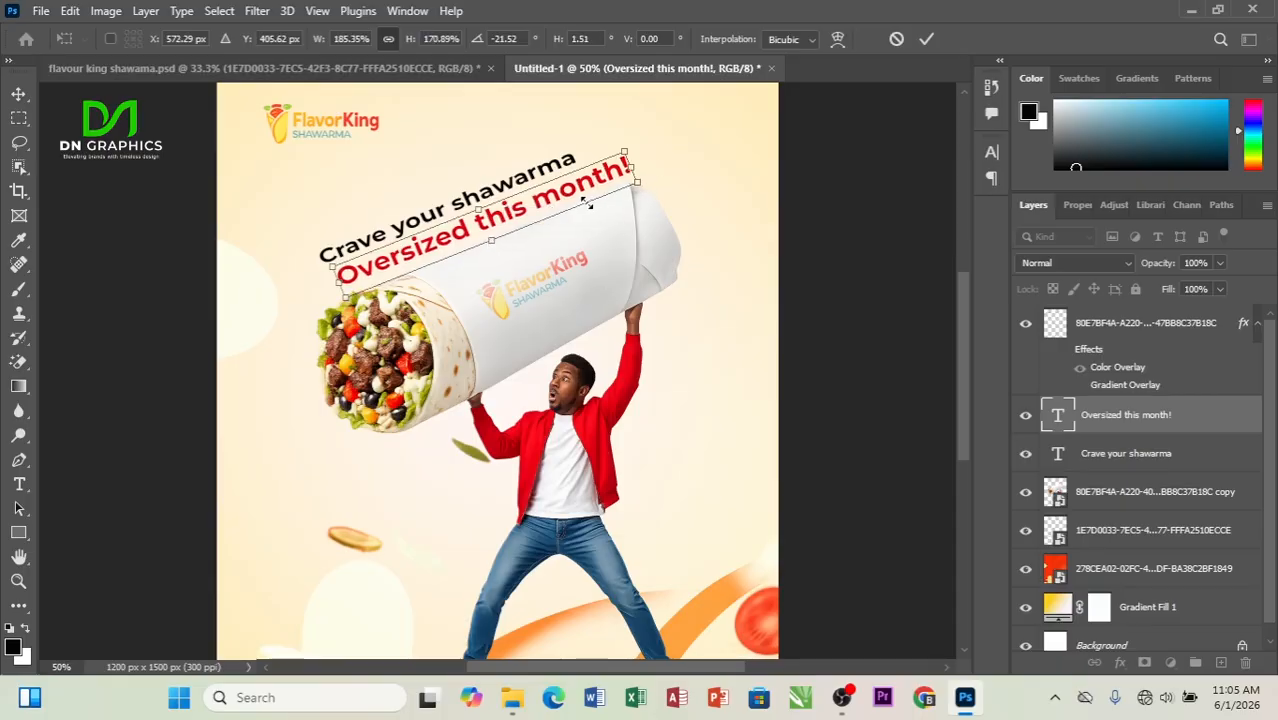
pyautogui.press('Return')
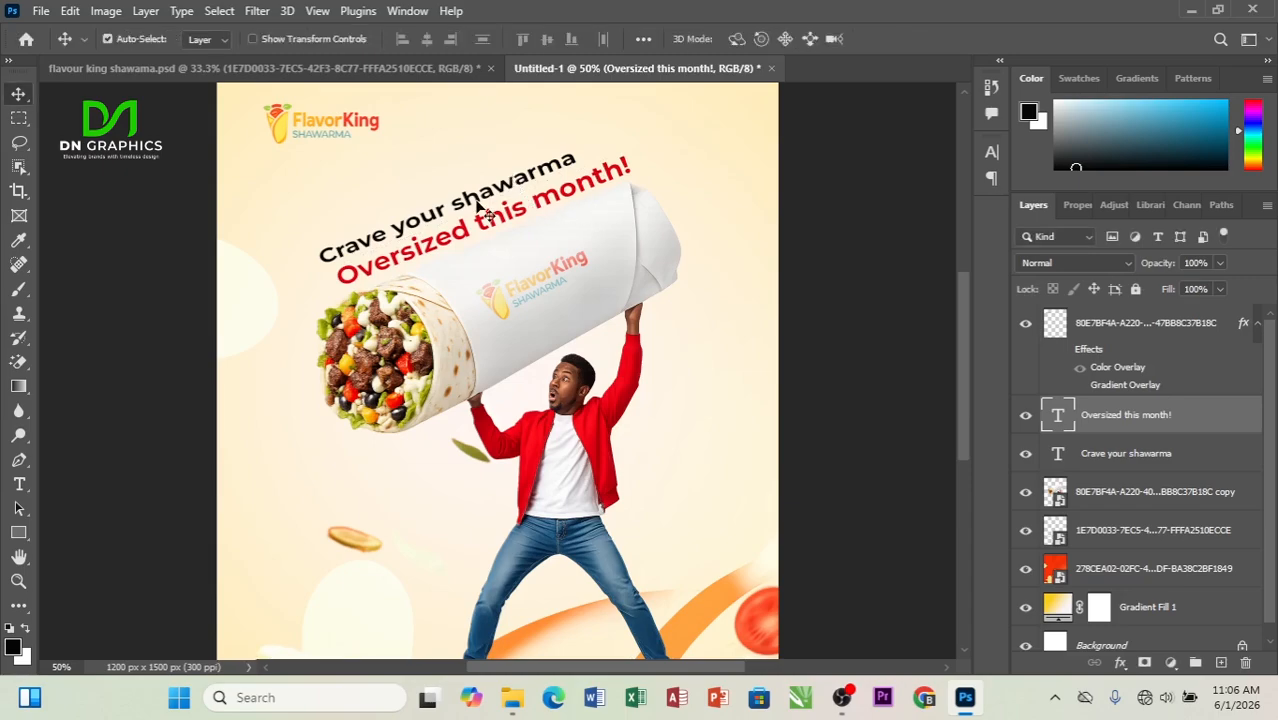
# Move both slanted text lines up together, away from the wrap's upper edge
pyautogui.keyDown('shift'); pyautogui.click(1107, 458); pyautogui.keyUp('shift')
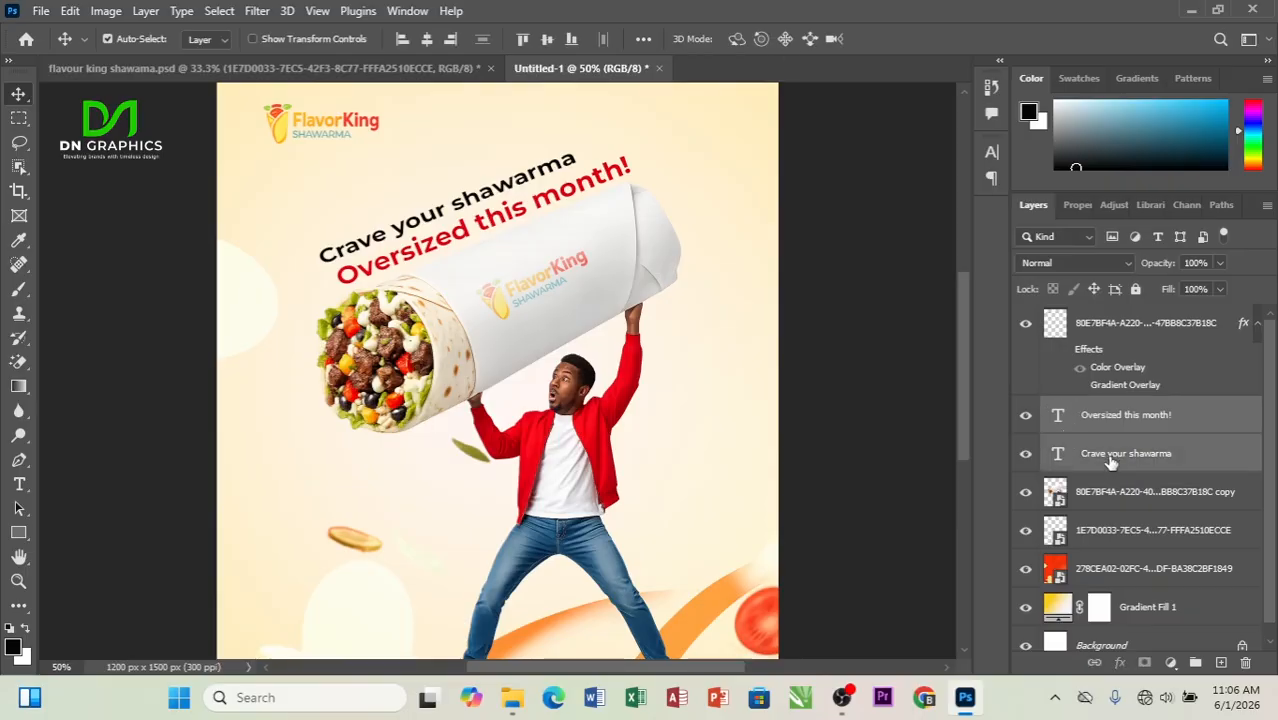
pyautogui.press('Up')
pyautogui.press('Up')
pyautogui.press('Up')
pyautogui.press('Up')
pyautogui.press('Up')
pyautogui.press('Up')
pyautogui.press('Up')
pyautogui.press('Up')
pyautogui.press('Up')
pyautogui.press('Up')
pyautogui.press('Up')
pyautogui.press('Up')
pyautogui.press('Up')
pyautogui.press('Up')
pyautogui.press('Up')
pyautogui.press('Up')
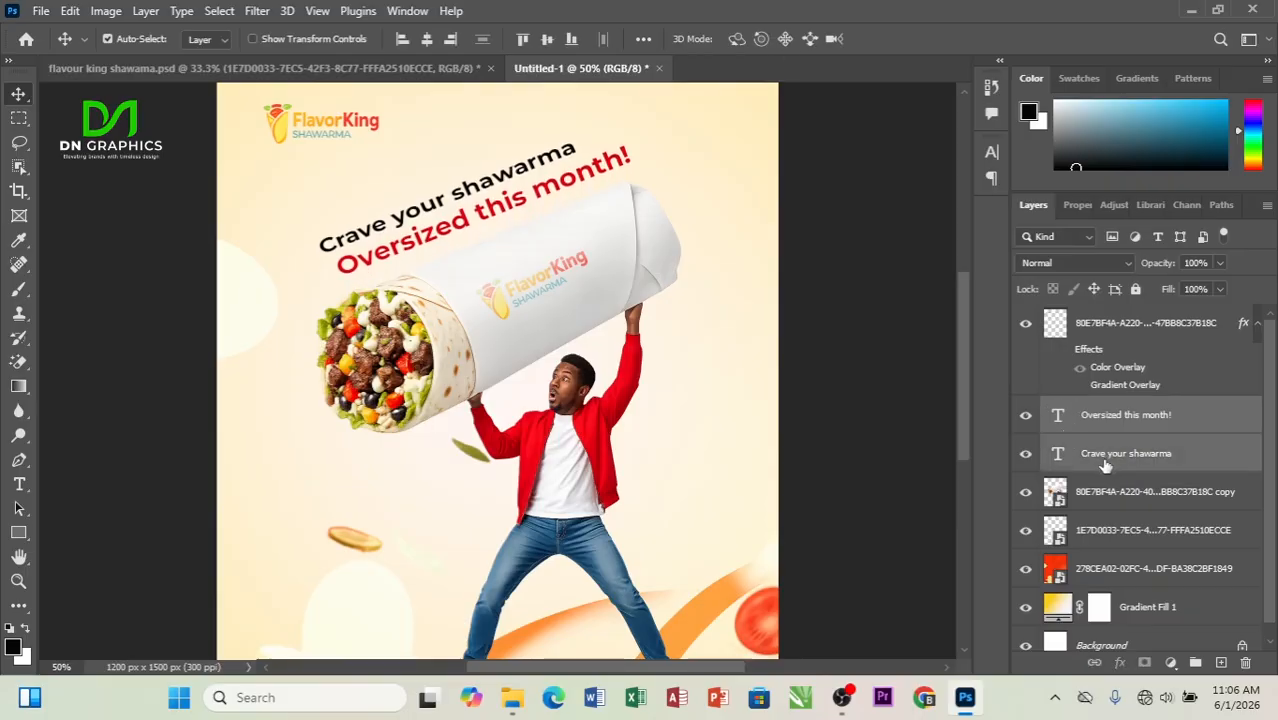
# Nudge only "Oversized this month!" left and slightly down to align it with the black line above
pyautogui.click(540, 193)
pyautogui.press('Left')
pyautogui.press('Left')
pyautogui.press('Left')
pyautogui.press('Left')
pyautogui.press('Left')
pyautogui.press('Left')
pyautogui.press('Left')
pyautogui.press('Left')
pyautogui.press('Down')
pyautogui.press('Down')
pyautogui.press('Down')
pyautogui.press('Down')
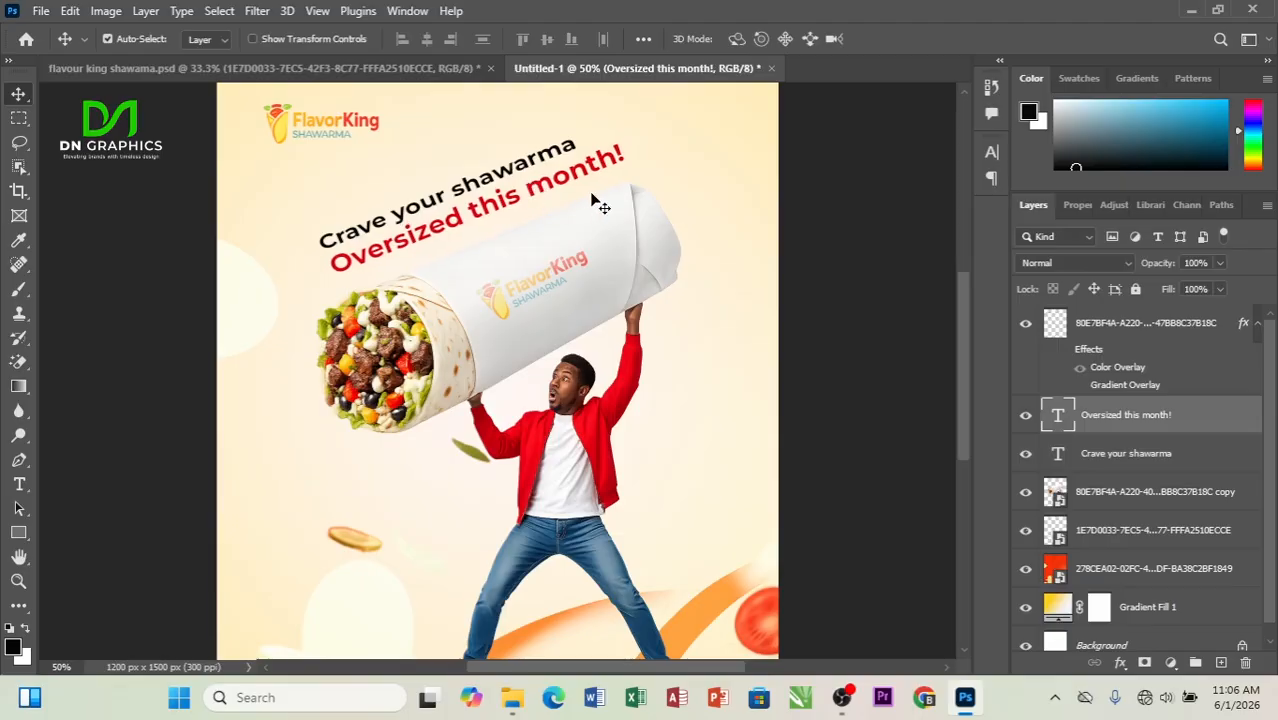
pyautogui.press('Left')
pyautogui.press('Left')
pyautogui.press('Down')
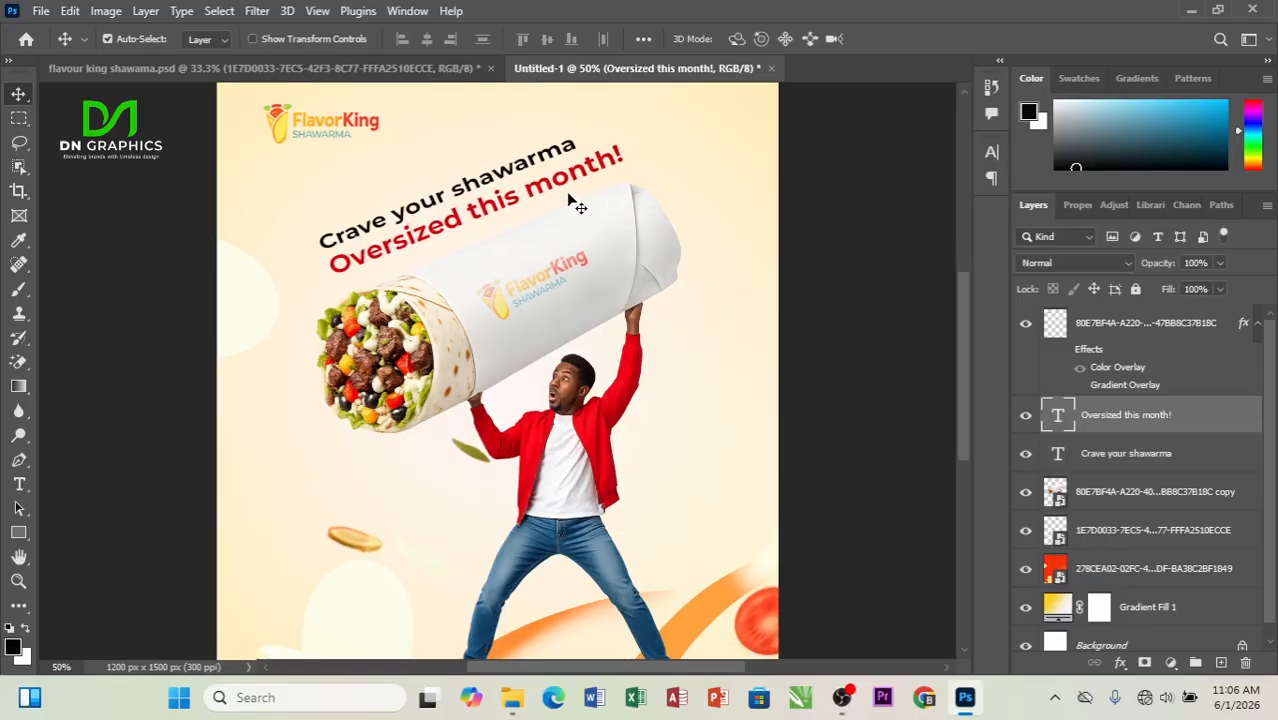
pyautogui.scroll(5, 569, 198)
pyautogui.scroll(-6, 569, 198)
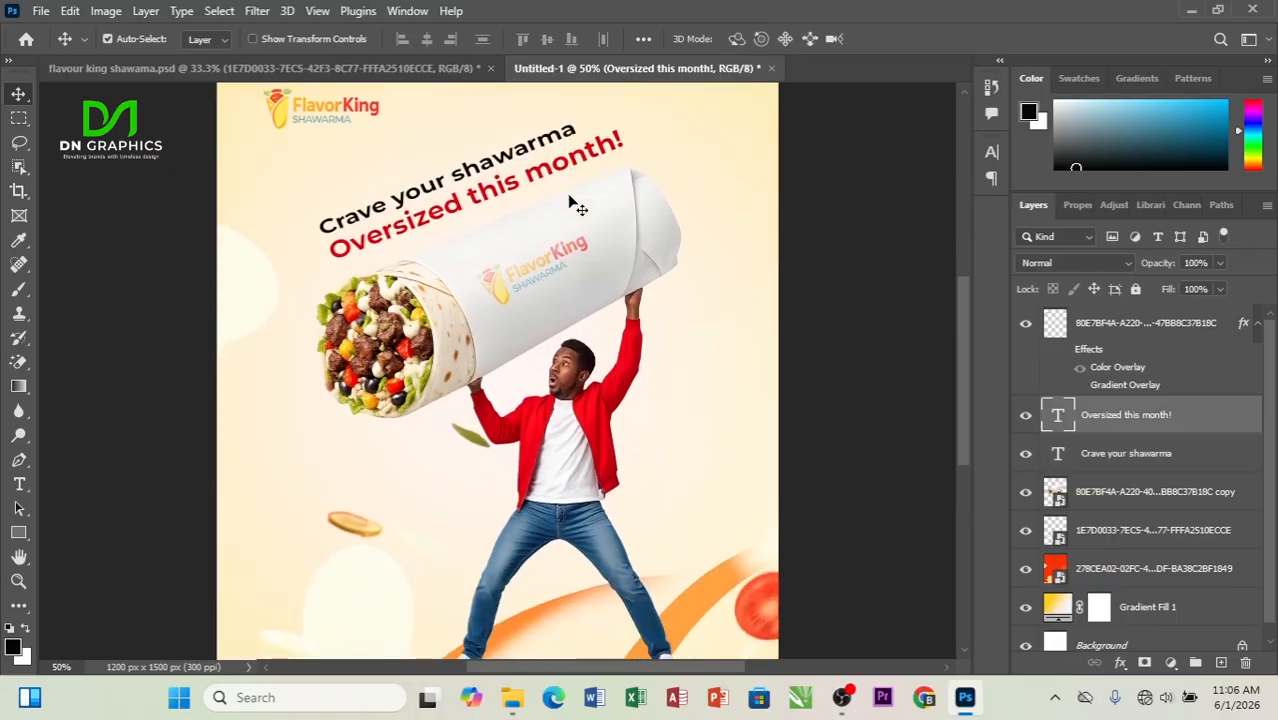
pyautogui.scroll(-5, 575, 205)
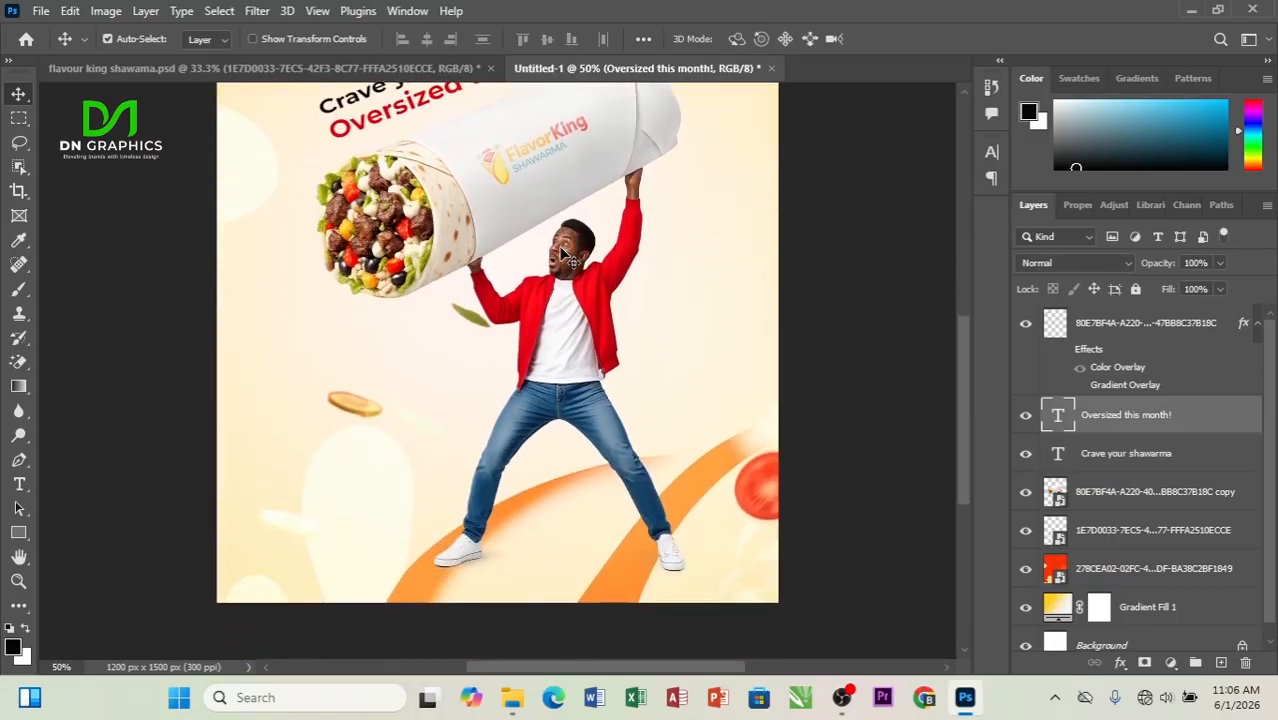
pyautogui.scroll(5, 565, 256)
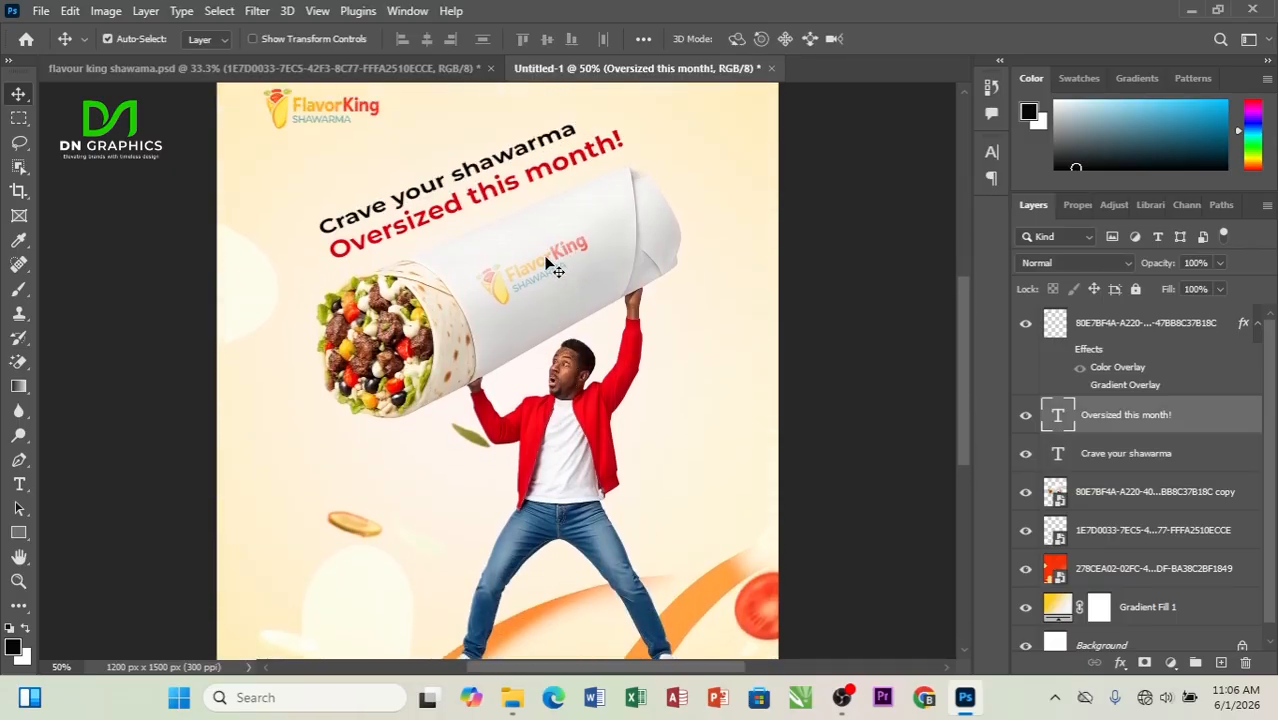
pyautogui.hotkey('ctrl', 't')
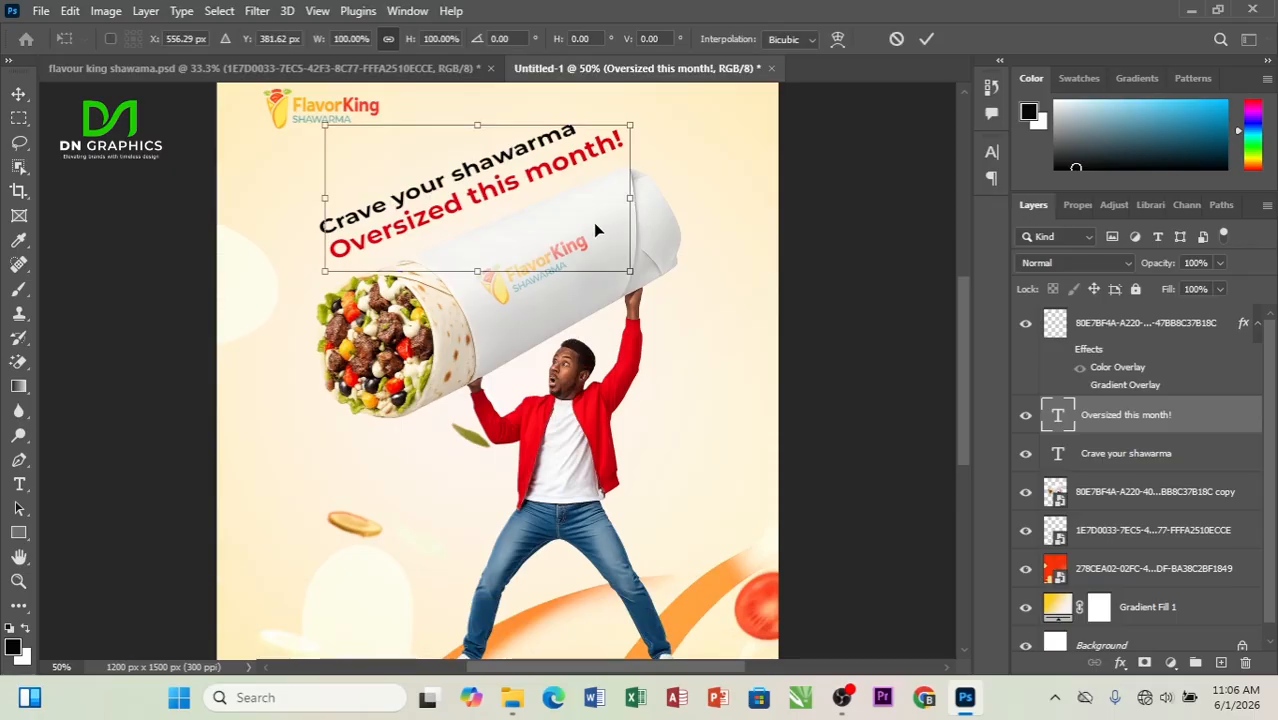
pyautogui.press('Escape')
# Scale the man holding the wrap to about 91% and reposition him below the slanted headline
pyautogui.click(578, 271)
pyautogui.hotkey('ctrl', 't')
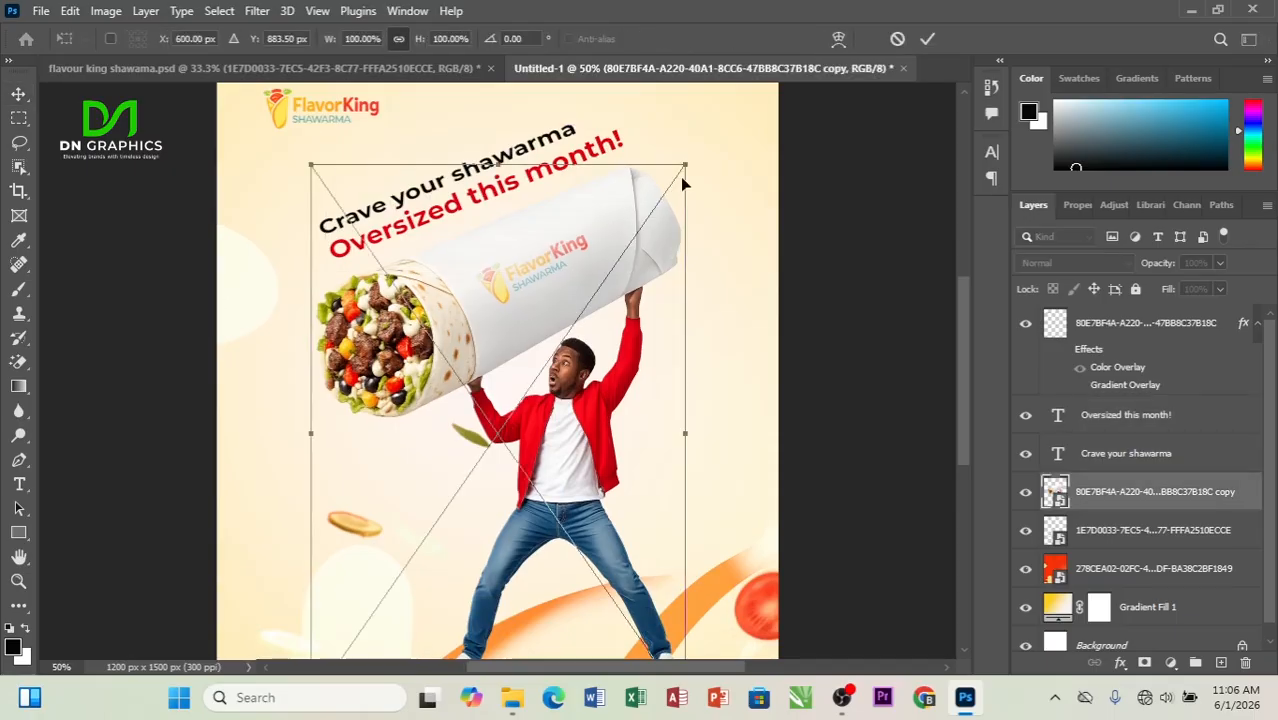
pyautogui.moveTo(683, 160); pyautogui.dragTo(668, 196)
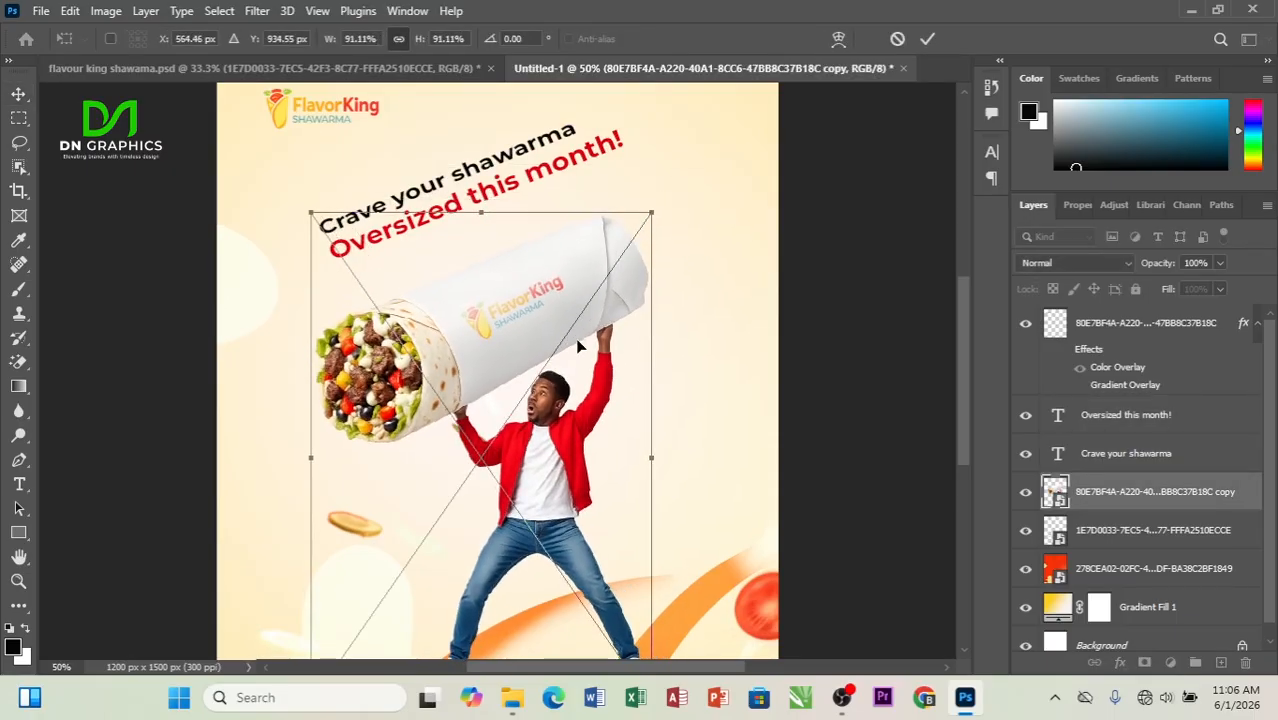
pyautogui.moveTo(592, 340); pyautogui.dragTo(607, 317)
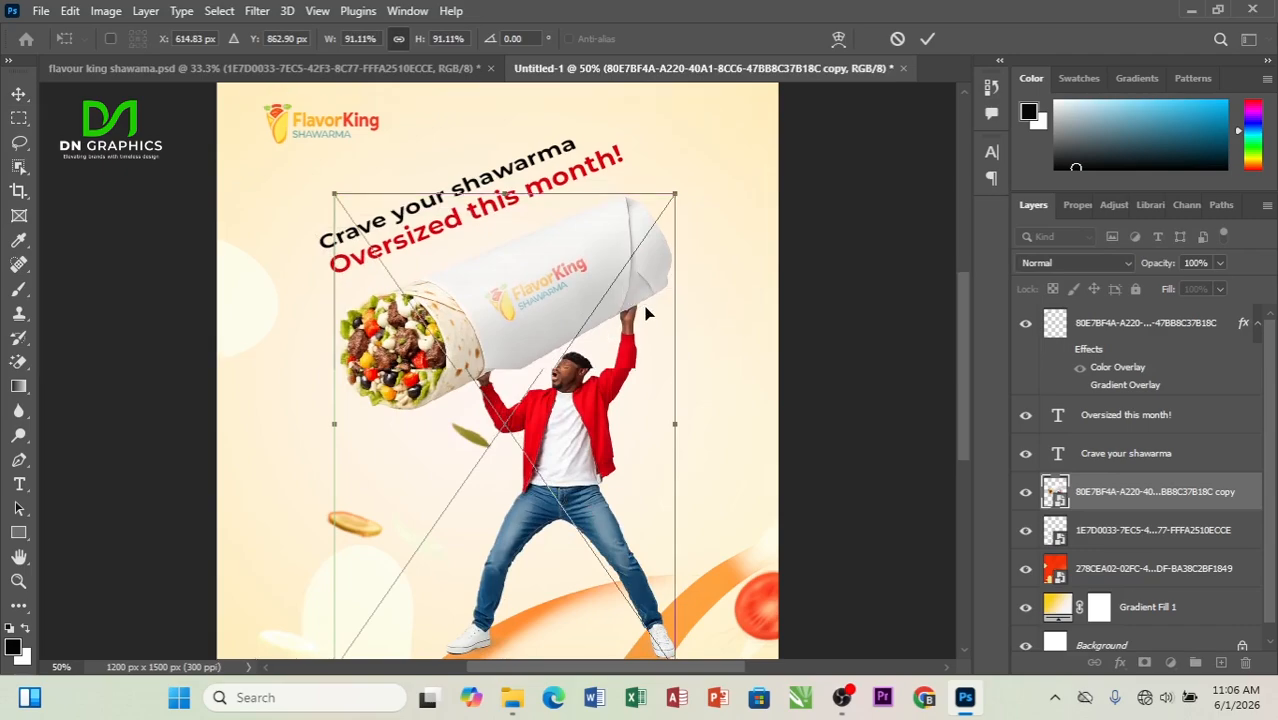
pyautogui.scroll(-3, 629, 372)
pyautogui.moveTo(561, 363); pyautogui.dragTo(564, 393)
pyautogui.scroll(2, 646, 297)
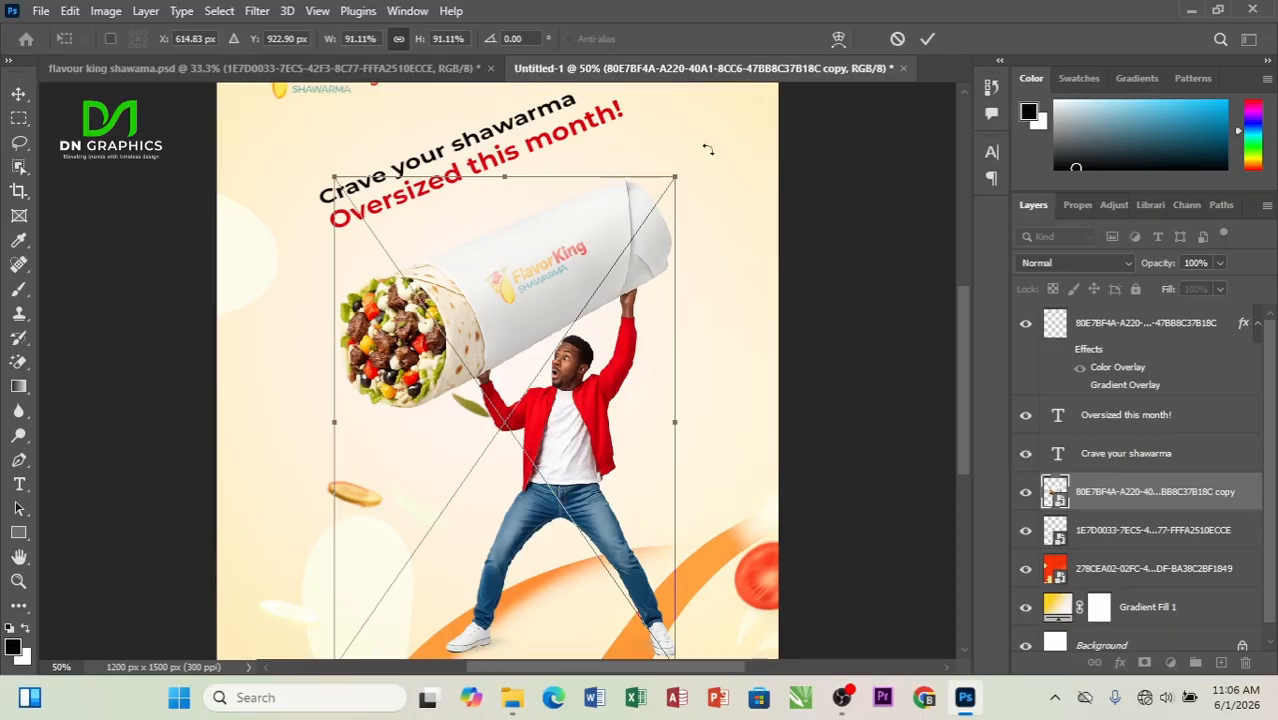
# Rescale the man holding the wrap to about 92% and position him at about X 619 px, Y 831 px
pyautogui.moveTo(675, 174); pyautogui.dragTo(716, 166)
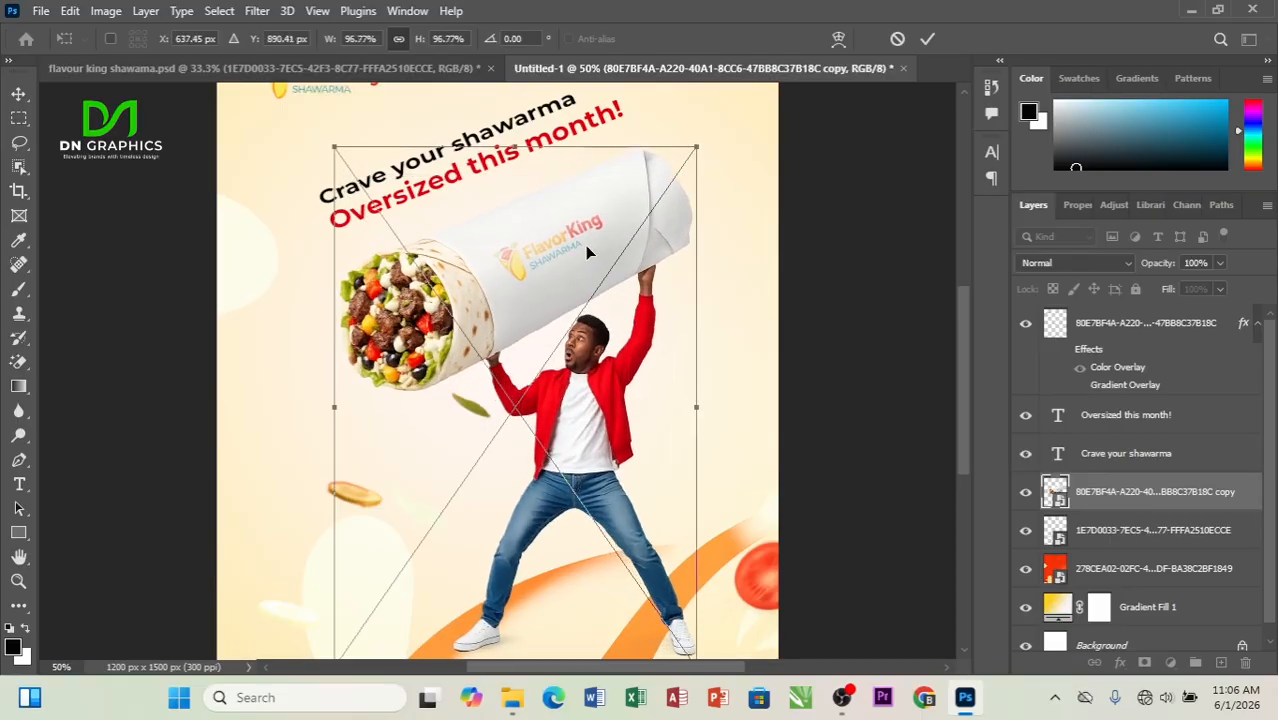
pyautogui.moveTo(589, 250); pyautogui.dragTo(591, 270)
pyautogui.scroll(-3, 591, 276)
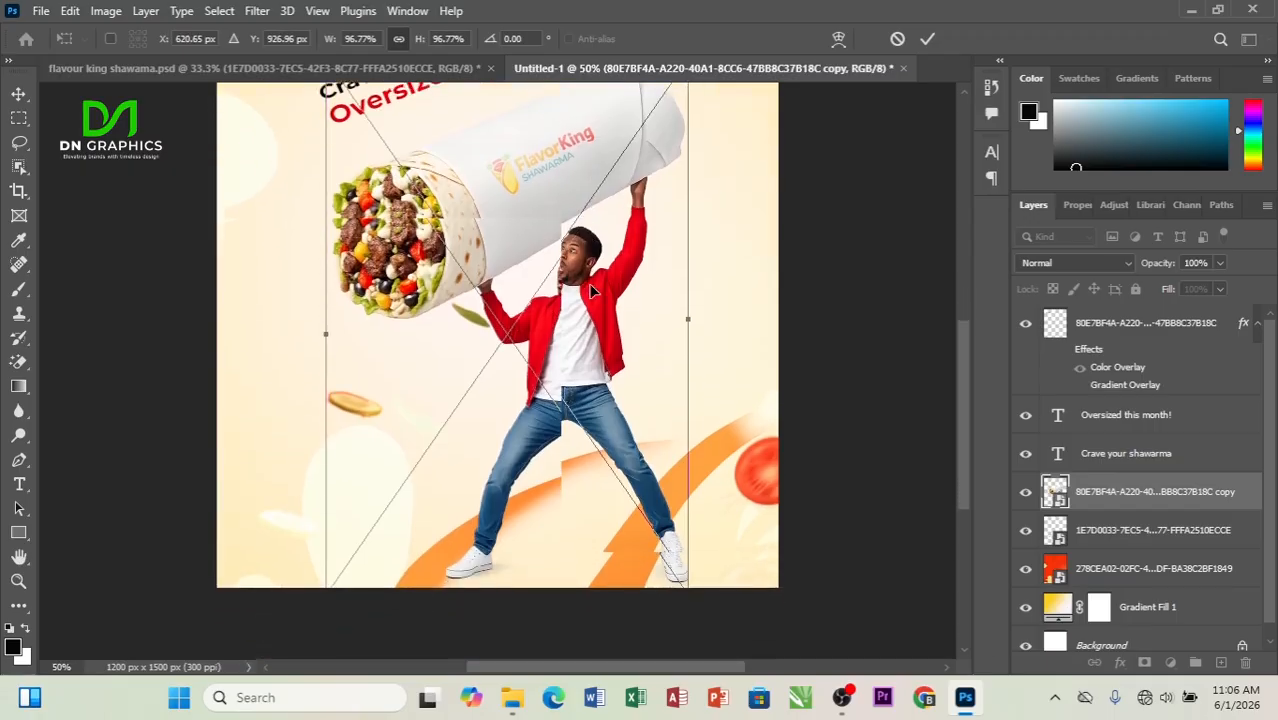
pyautogui.scroll(2, 591, 276)
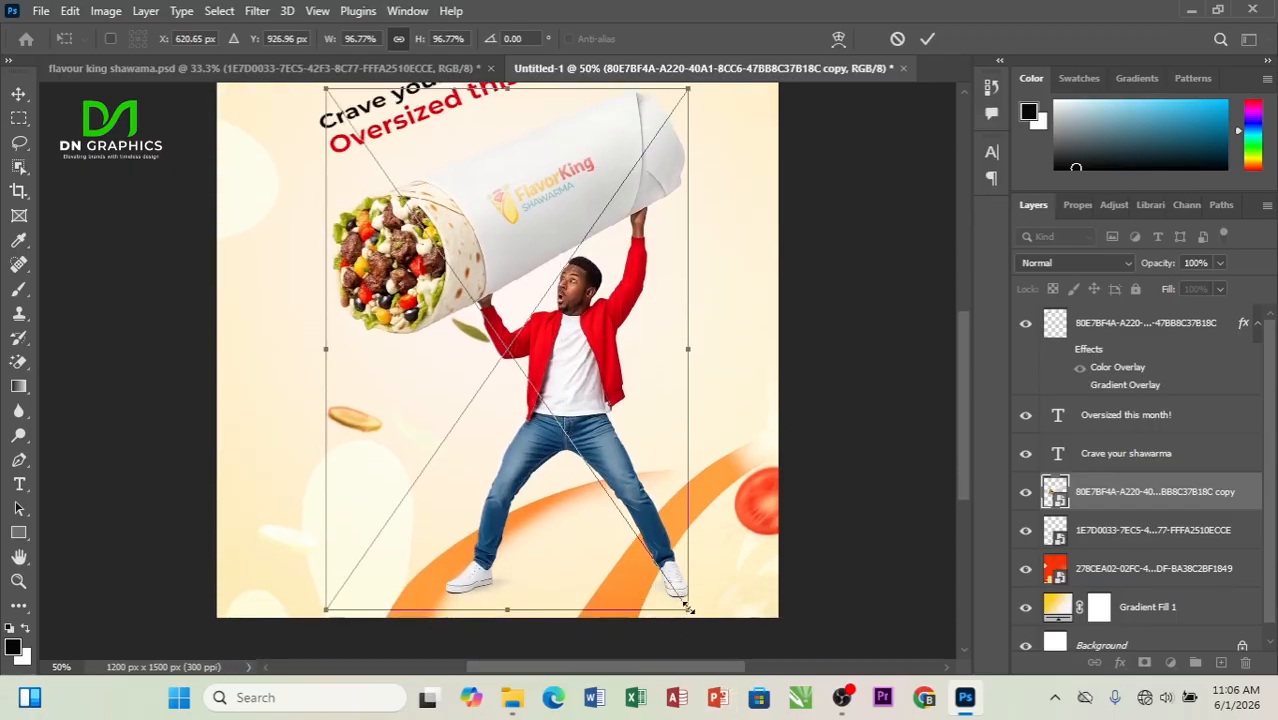
pyautogui.moveTo(688, 608); pyautogui.dragTo(673, 590)
pyautogui.moveTo(622, 468); pyautogui.dragTo(630, 463)
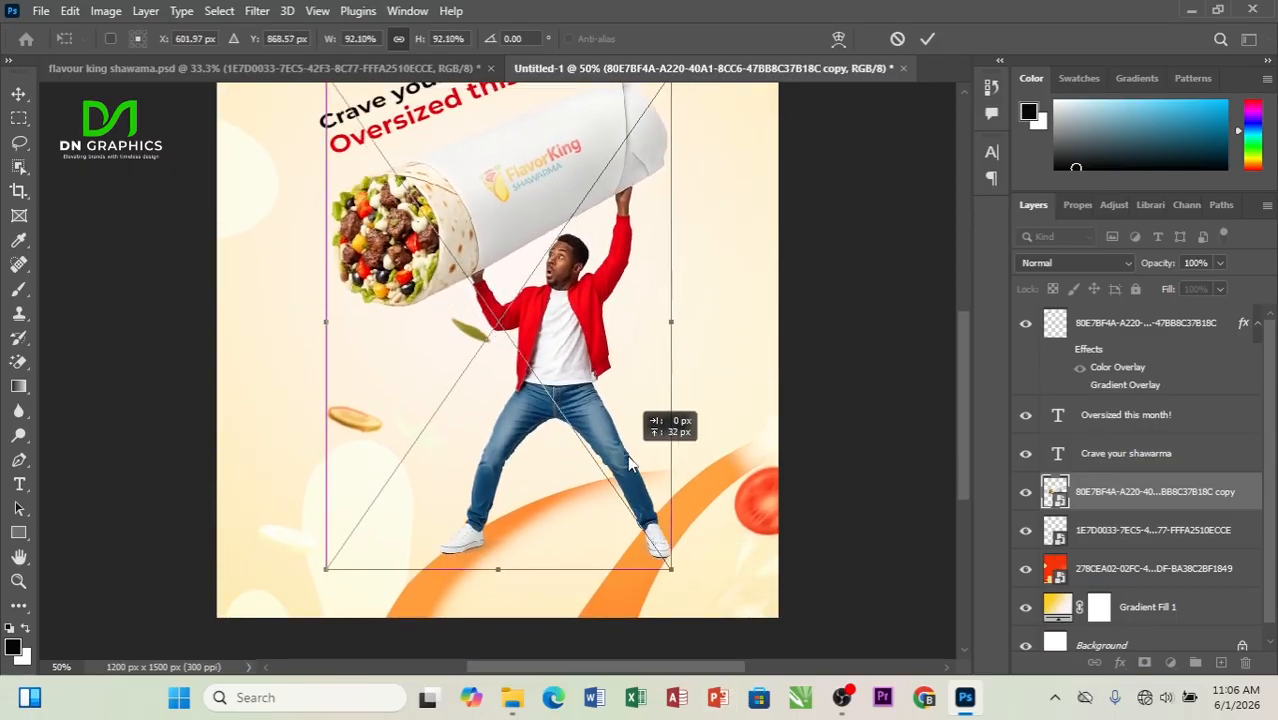
pyautogui.scroll(3, 685, 457)
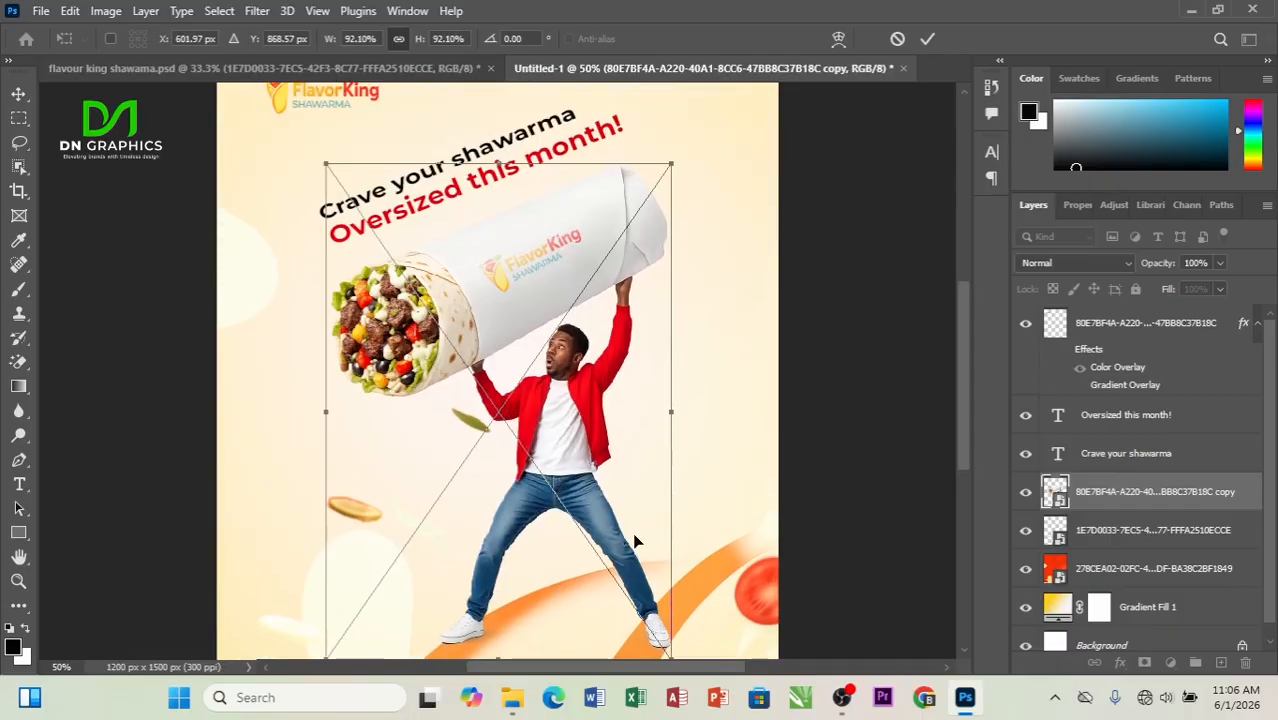
pyautogui.scroll(-1, 634, 542)
pyautogui.scroll(1, 634, 543)
pyautogui.moveTo(625, 487); pyautogui.dragTo(642, 469)
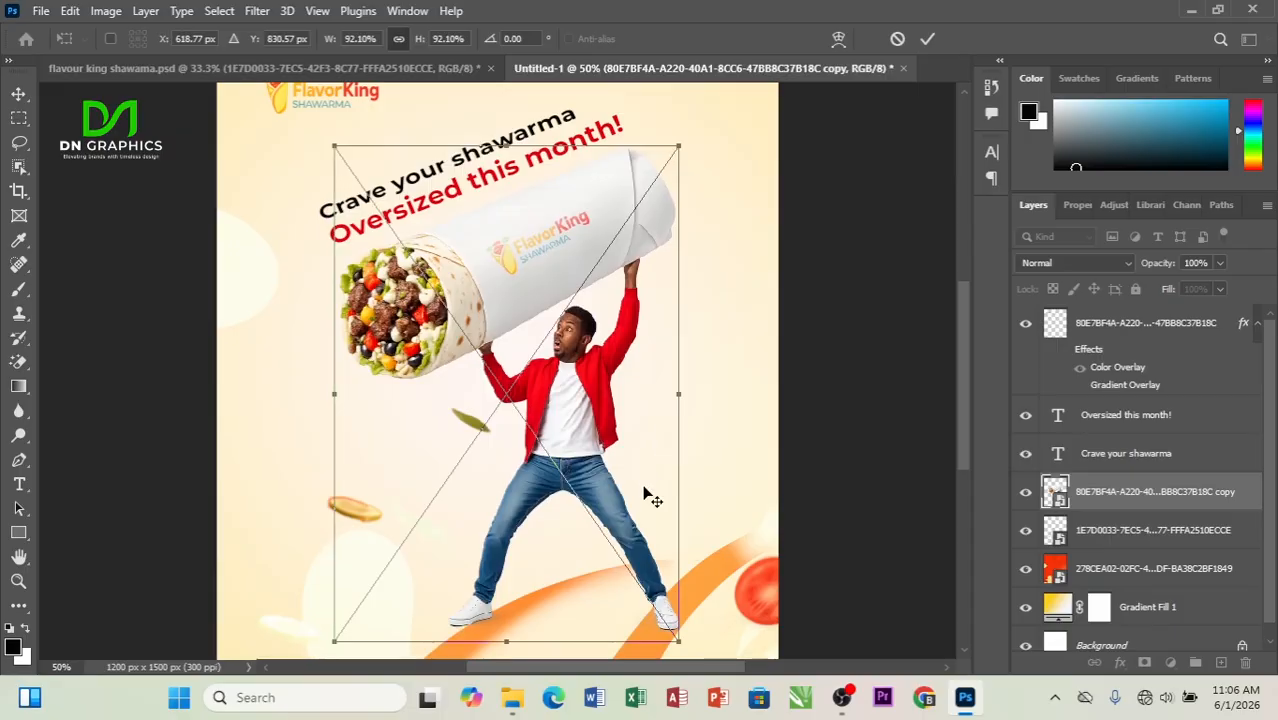
pyautogui.press('Return')
# Lower the starting end of "Oversized this month!" with a vertical skew of about -1.4° and a width of about 100.6%
pyautogui.scroll(2, 528, 322)
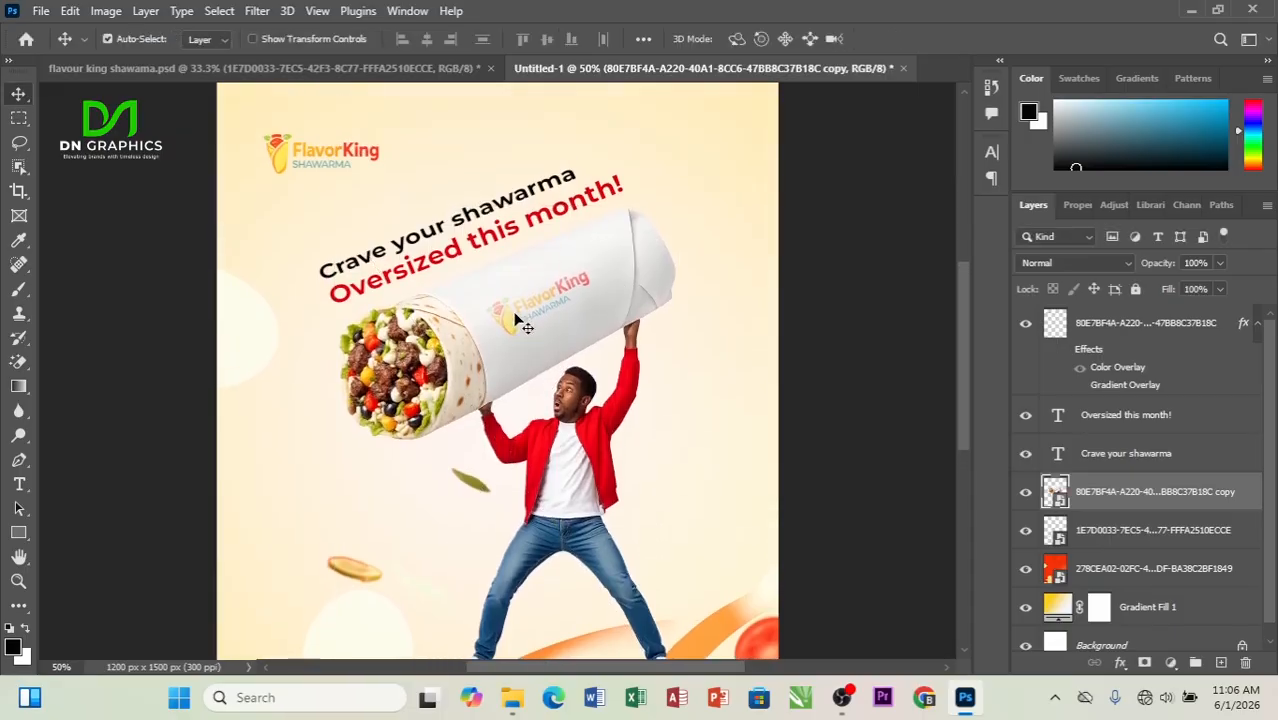
pyautogui.click(450, 270)
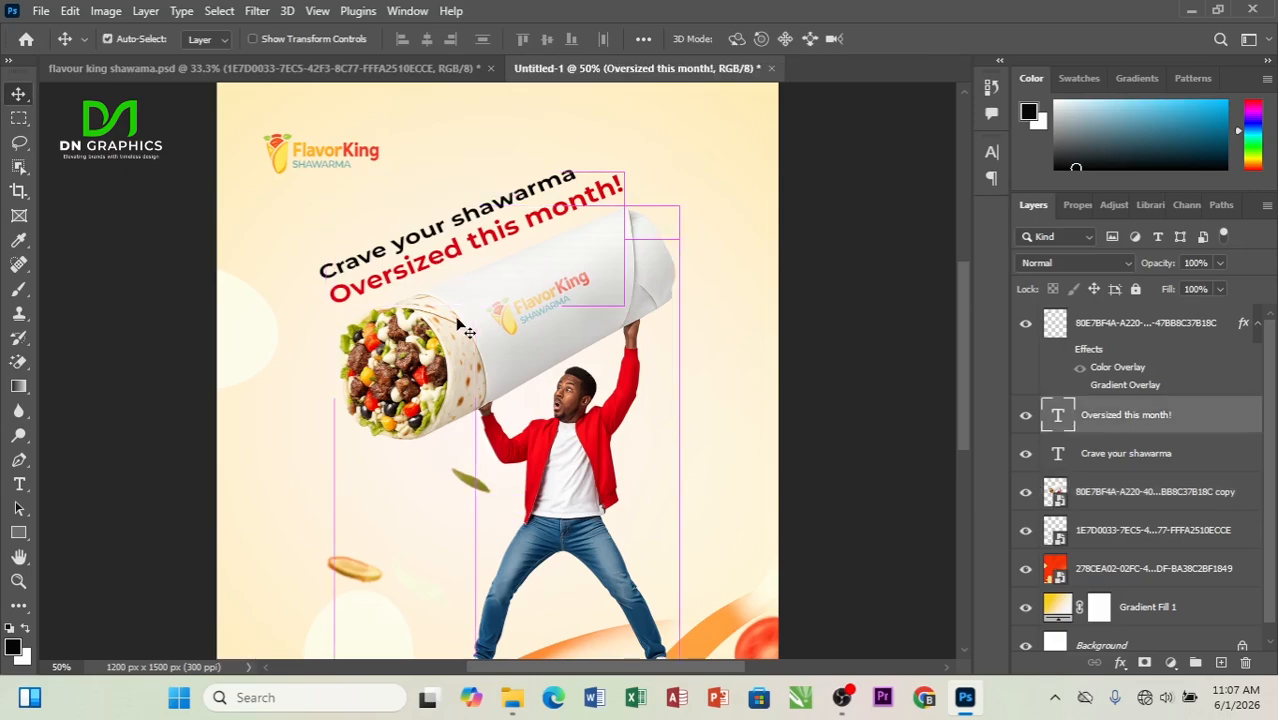
pyautogui.hotkey('ctrl', 't')
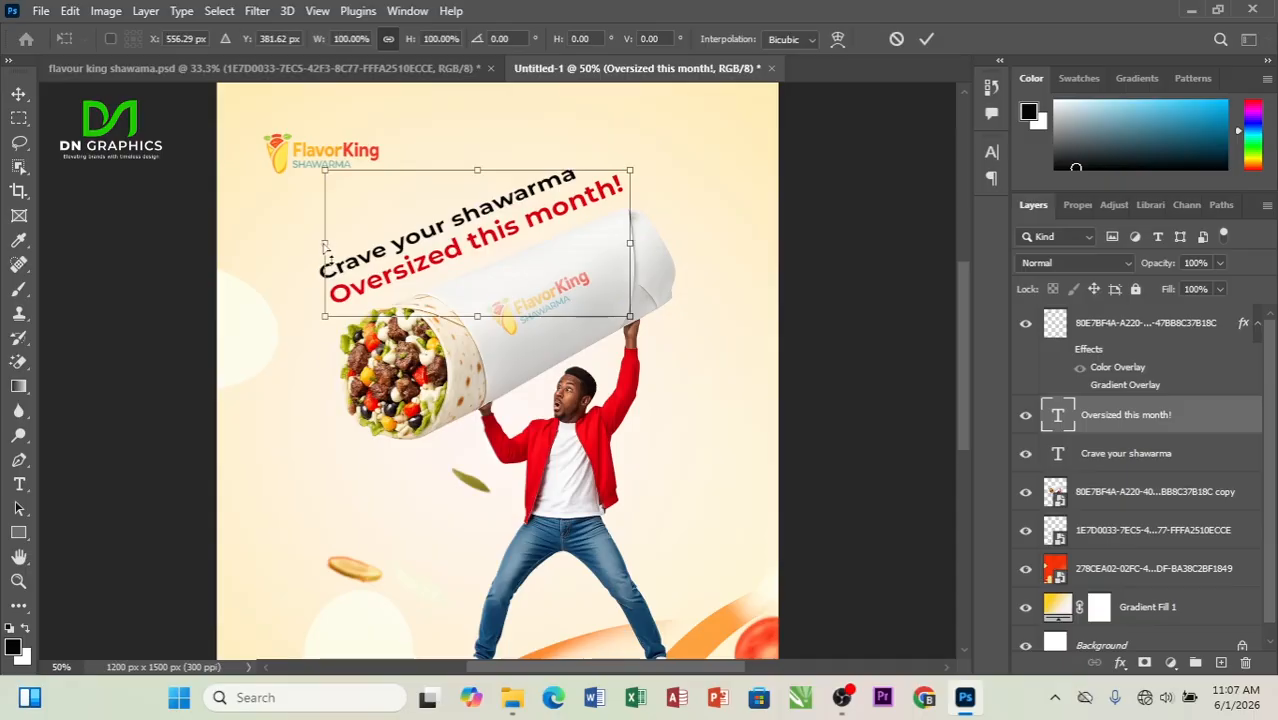
pyautogui.moveTo(322, 253); pyautogui.dragTo(321, 256)
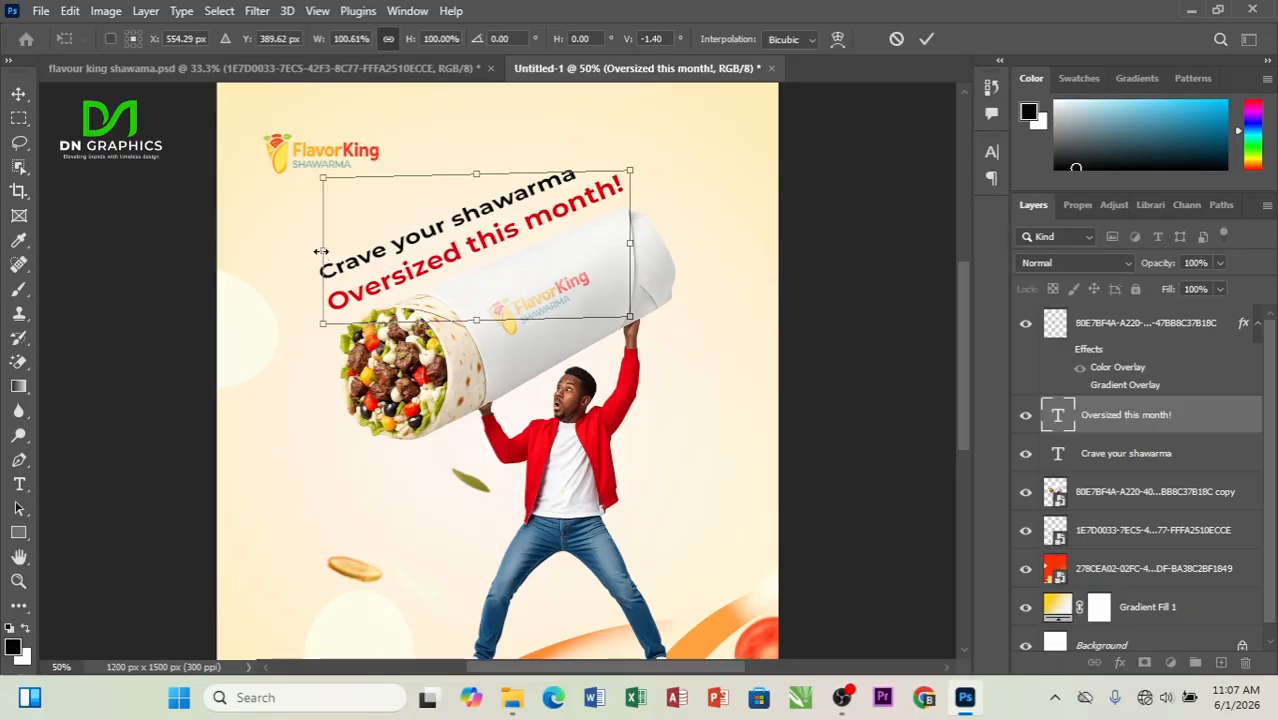
pyautogui.press('Return')
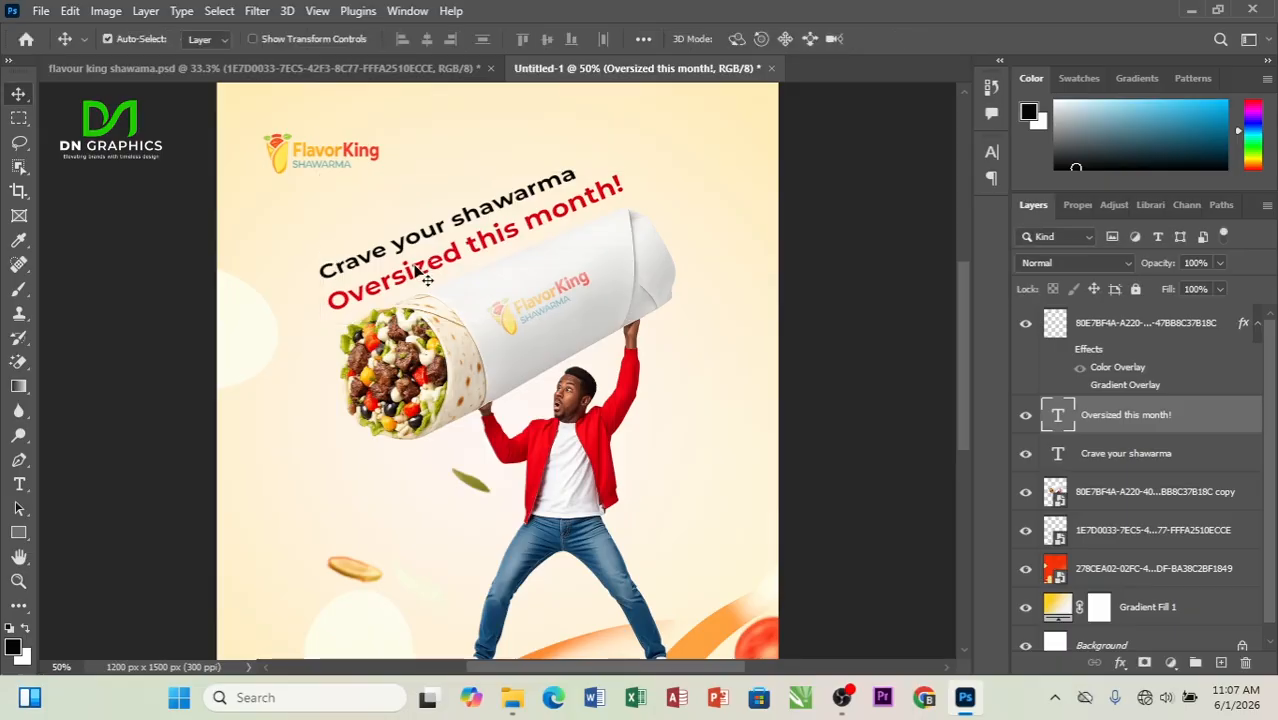
# Nudge both slanted headline lines up together to widen the gap above the wrap
pyautogui.keyDown('shift'); pyautogui.click(1107, 459); pyautogui.keyUp('shift')
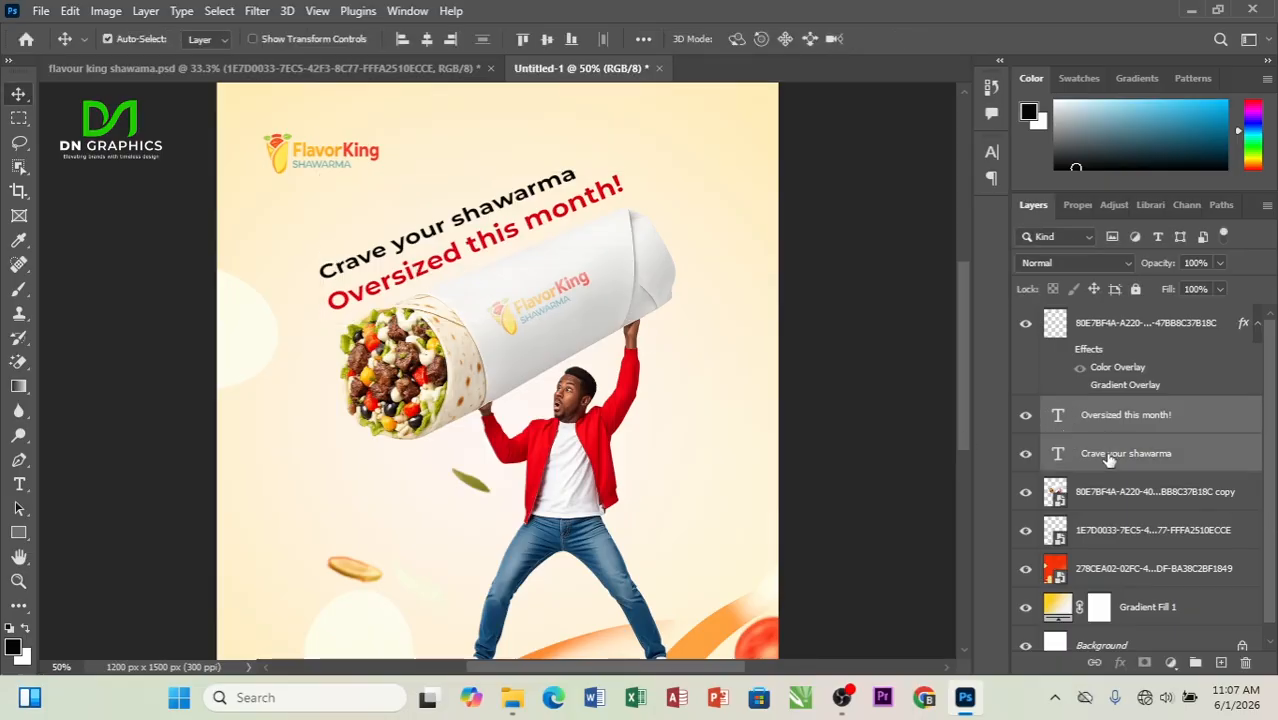
pyautogui.press('Up')
pyautogui.press('Up')
pyautogui.press('Up')
pyautogui.press('Up')
pyautogui.press('Up')
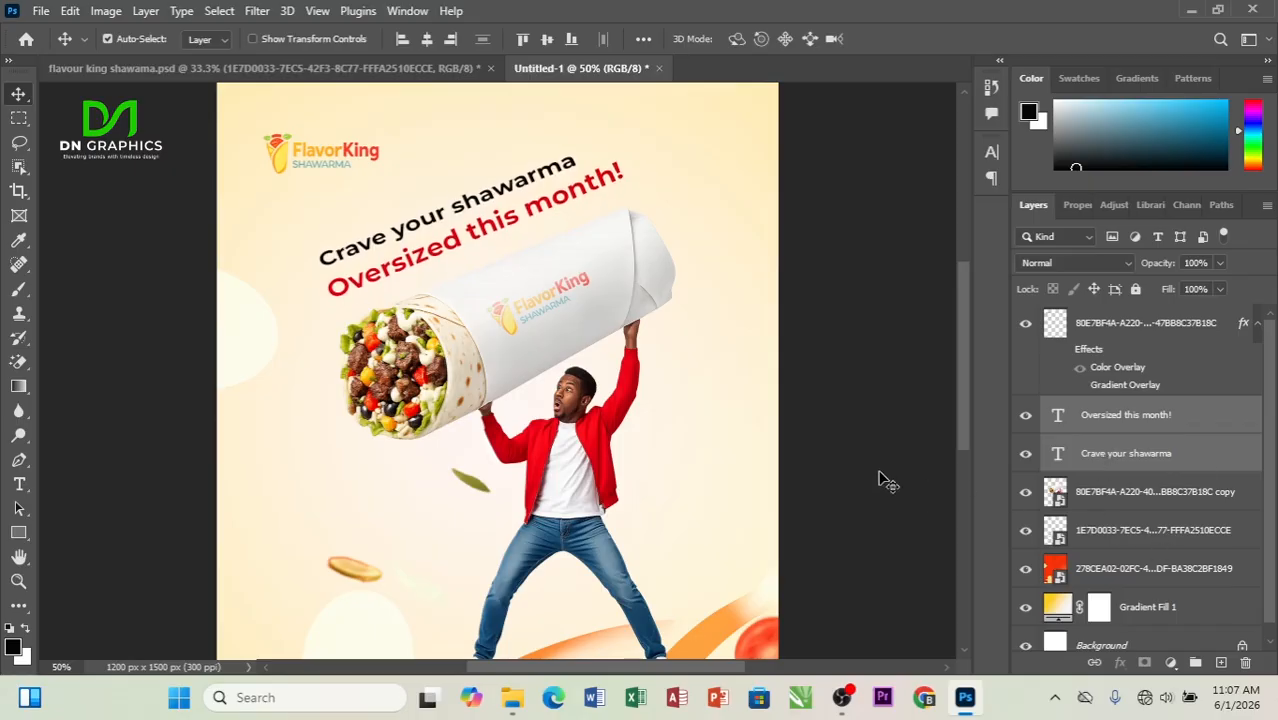
pyautogui.press('Up')
pyautogui.press('Up')
pyautogui.press('Up')
pyautogui.press('Up')
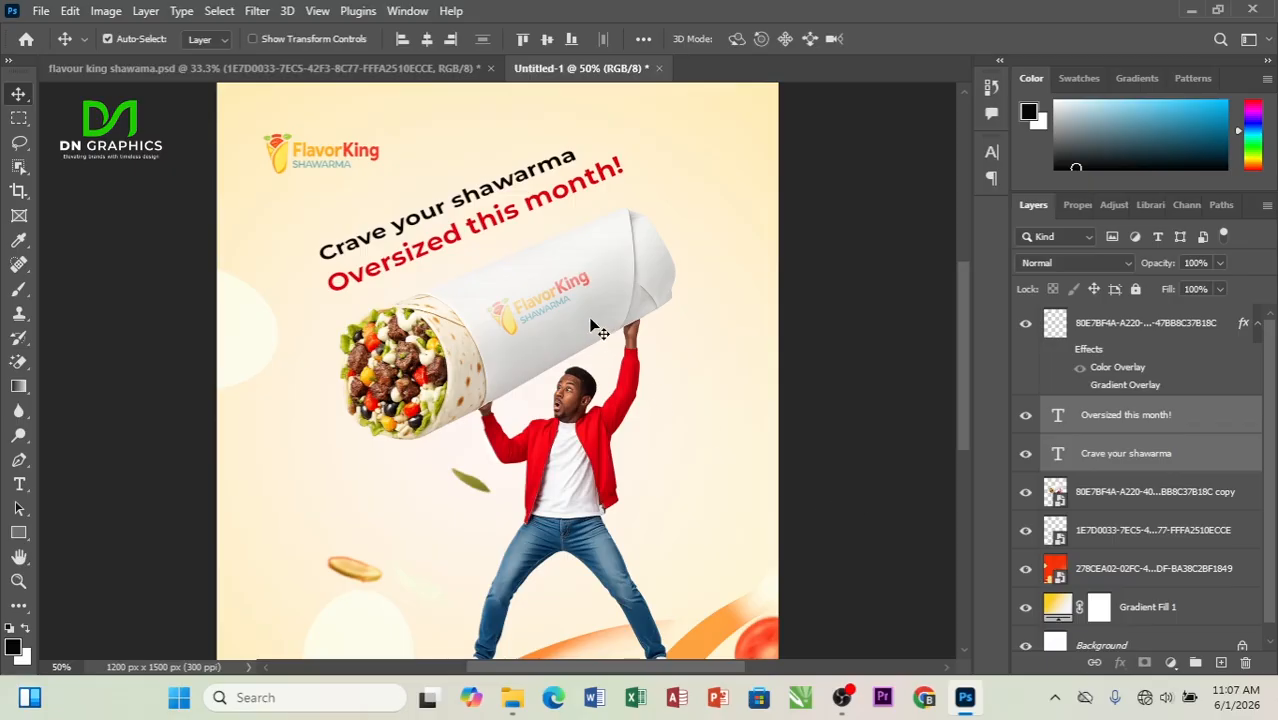
# Shift the man holding the wrap slightly to the right
pyautogui.scroll(-2, 590, 326)
pyautogui.moveTo(589, 347)
pyautogui.mouseDown()
pyautogui.moveTo(602, 368)
pyautogui.moveTo(611, 348)
pyautogui.mouseUp()
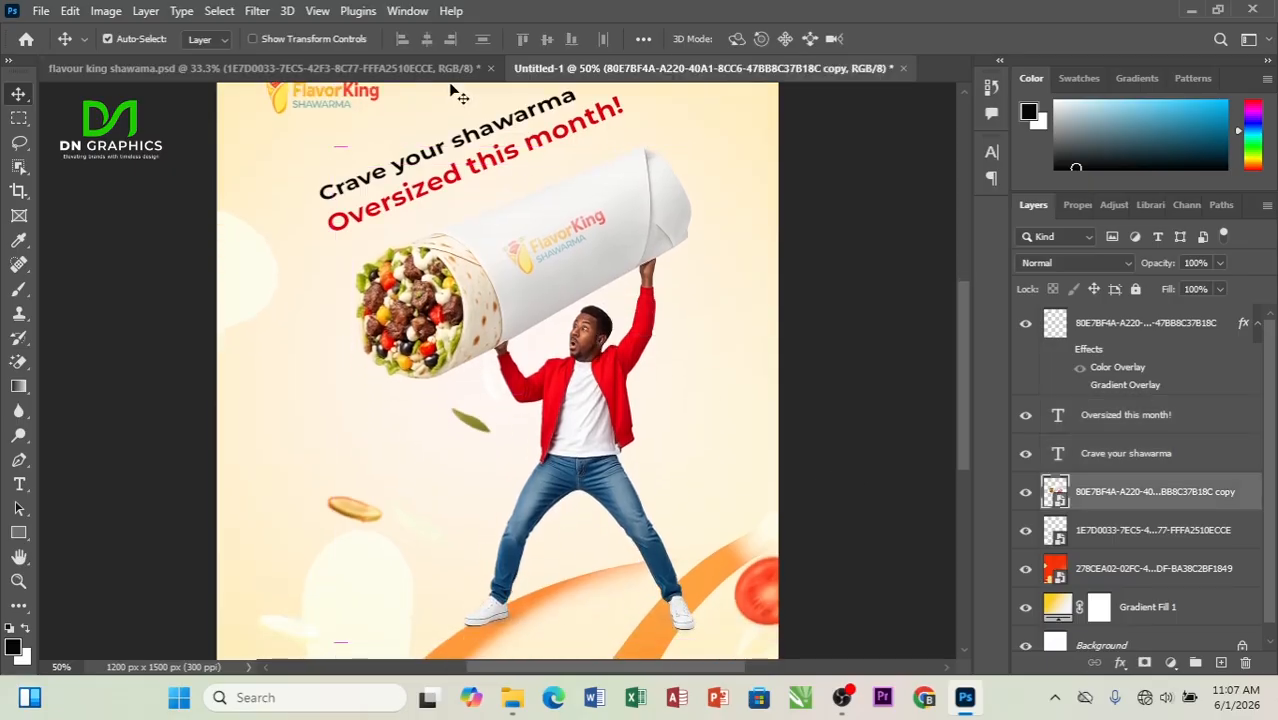
# Copy the "Sweetness + enjoyment + greatness" tagline from flavour king shawama.psd into the new flyer, just above the wrap
pyautogui.click(455, 68)
pyautogui.click(520, 272)
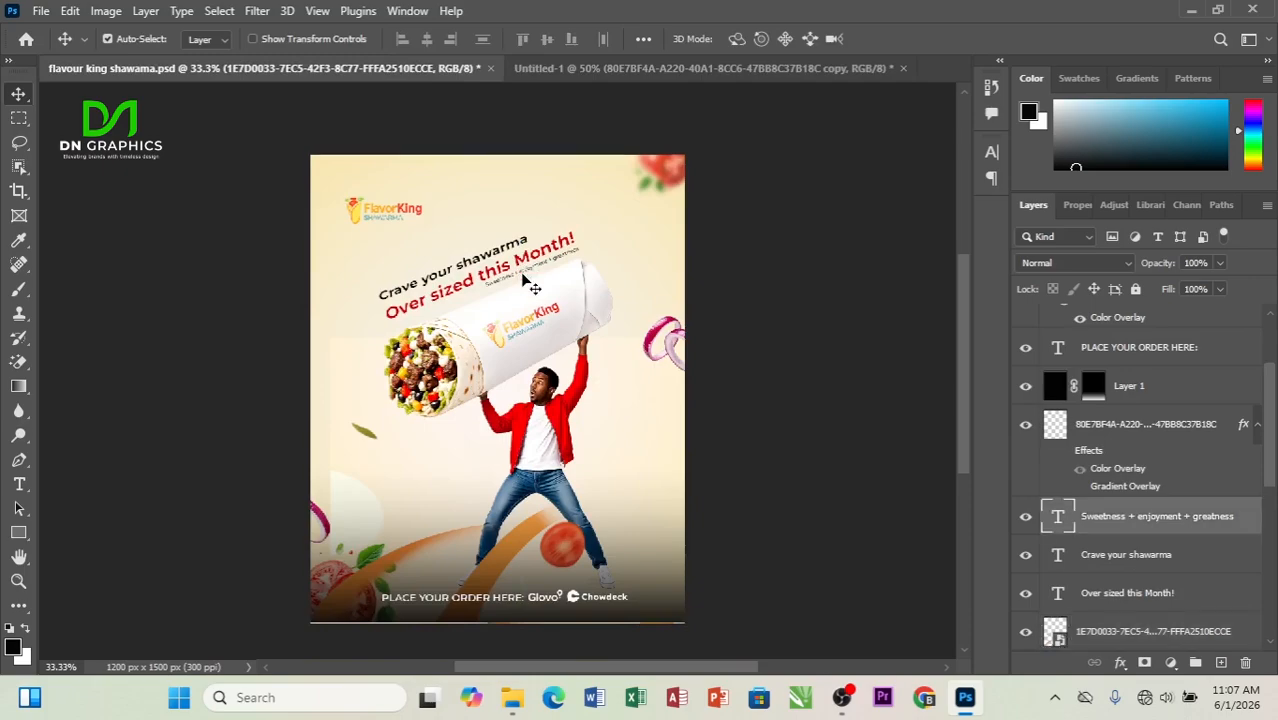
pyautogui.moveTo(520, 272); pyautogui.dragTo(540, 175)
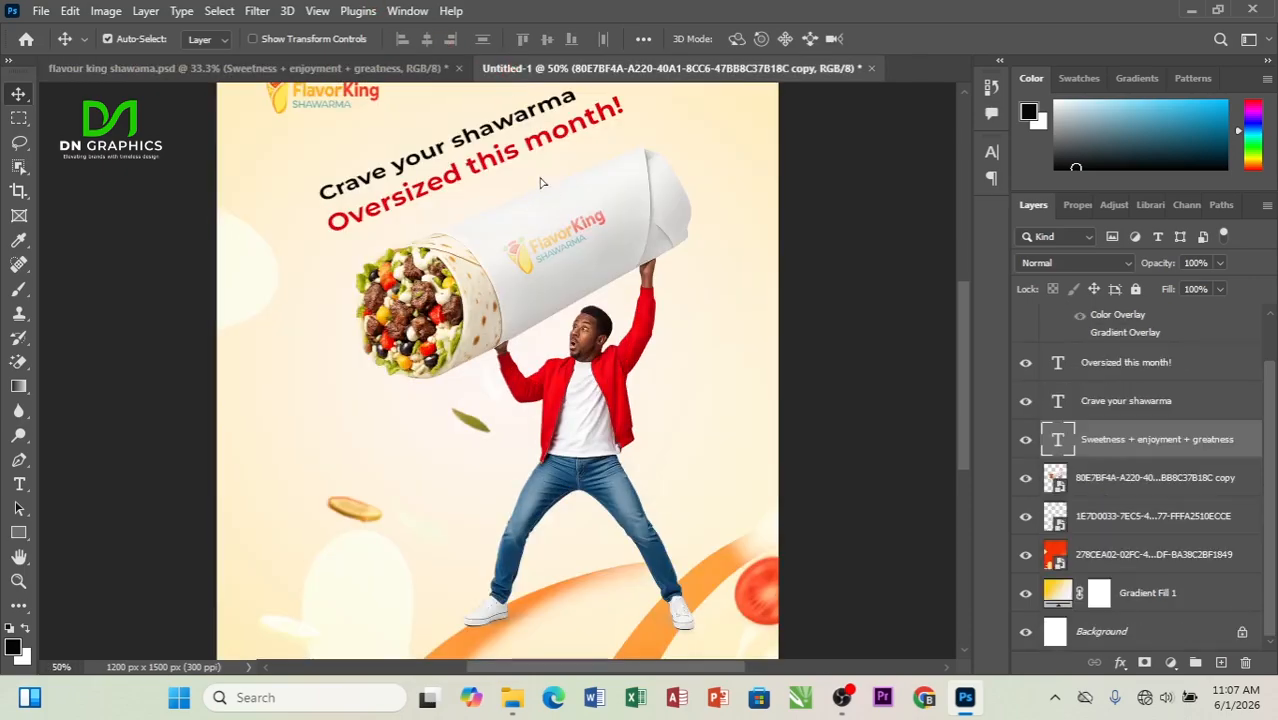
pyautogui.click(843, 697)
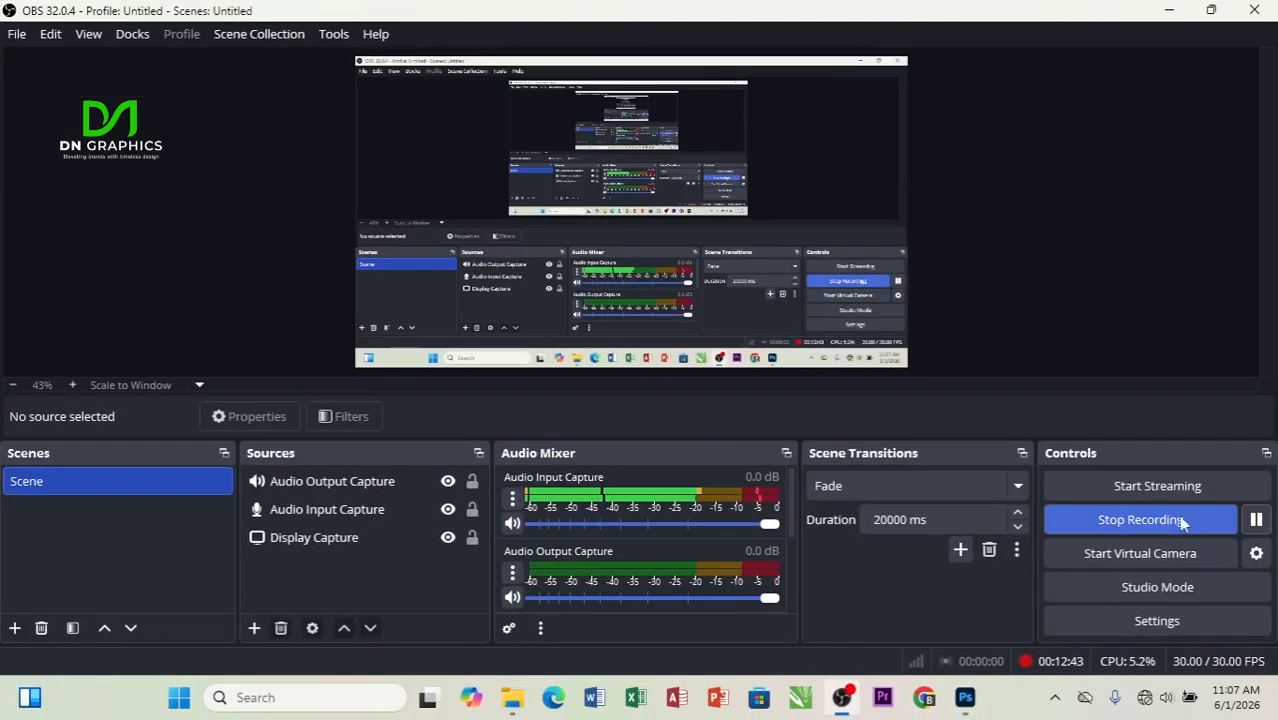
pyautogui.click(1169, 10)
pyautogui.hotkey('ctrl', 't')
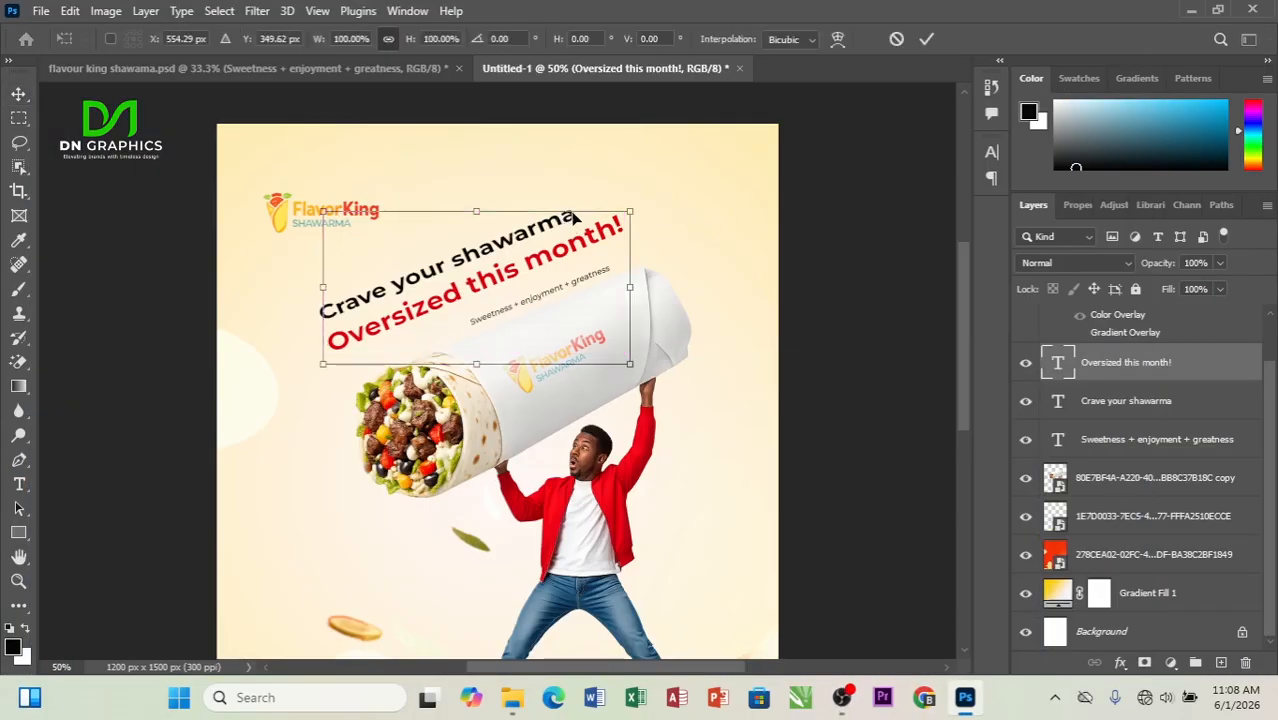
pyautogui.moveTo(630, 212); pyautogui.dragTo(611, 220)
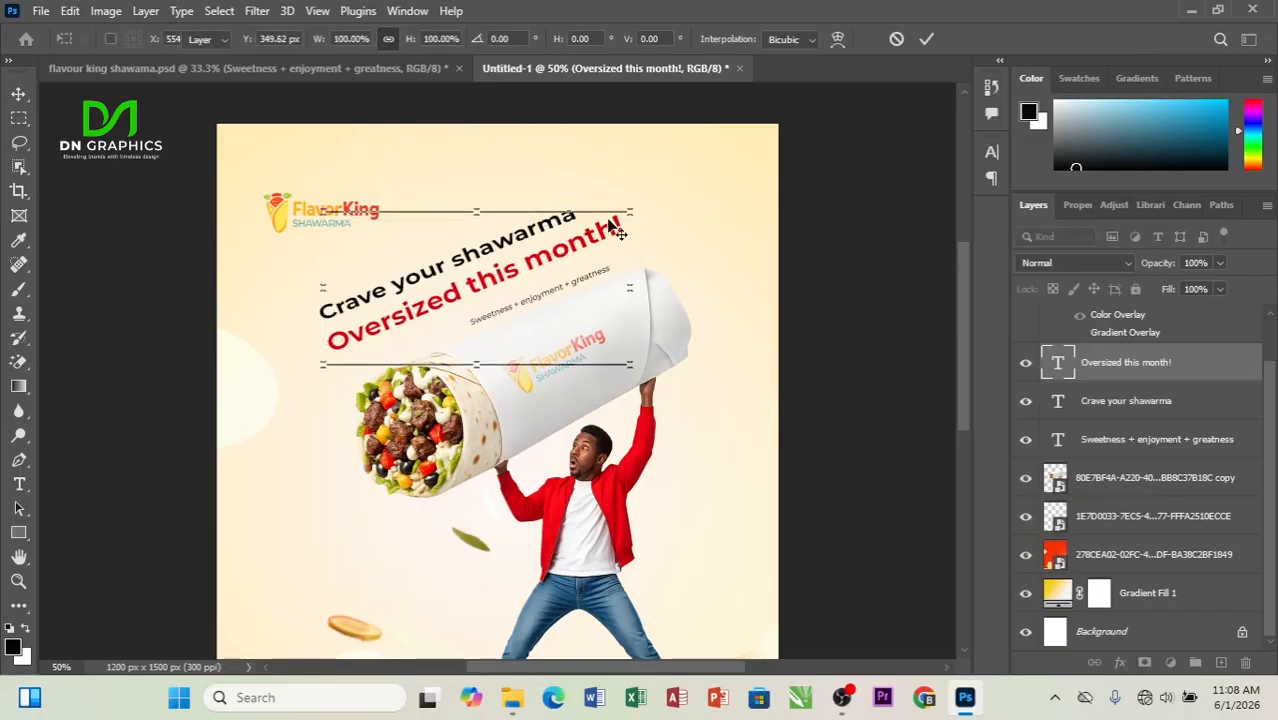
pyautogui.press('Escape')
pyautogui.hotkey('ctrl', 't')
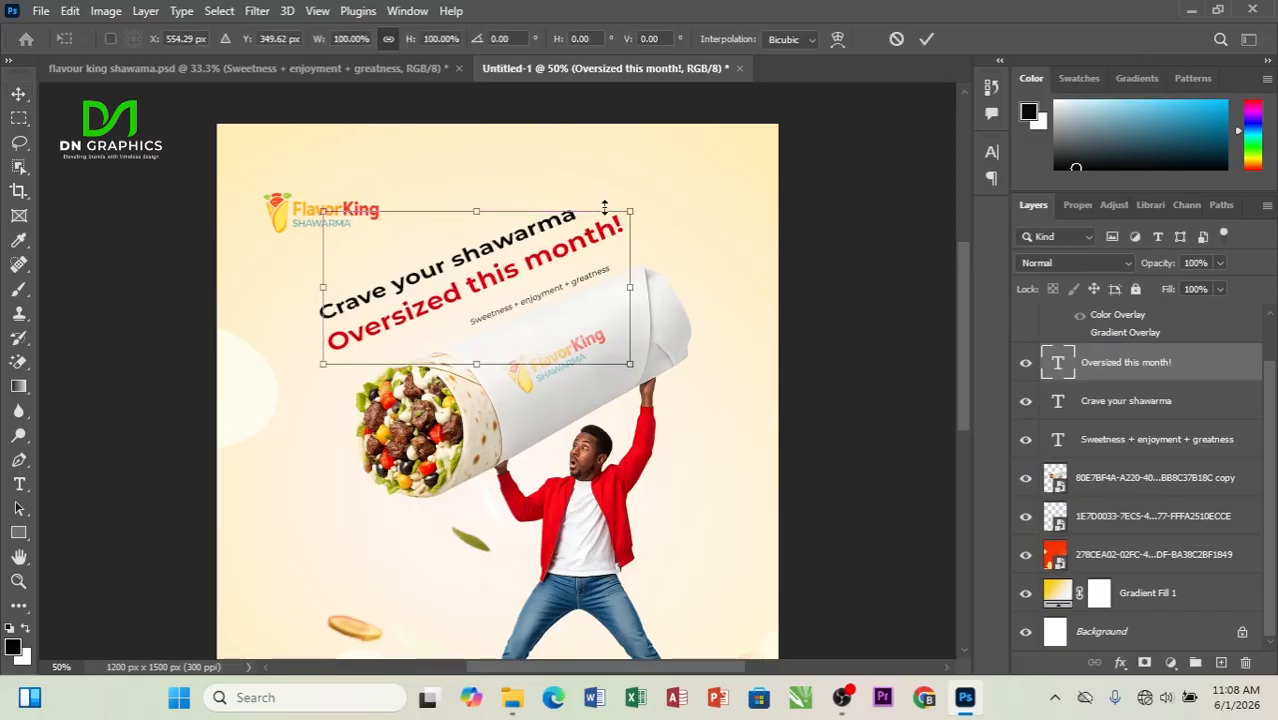
pyautogui.press('Escape')
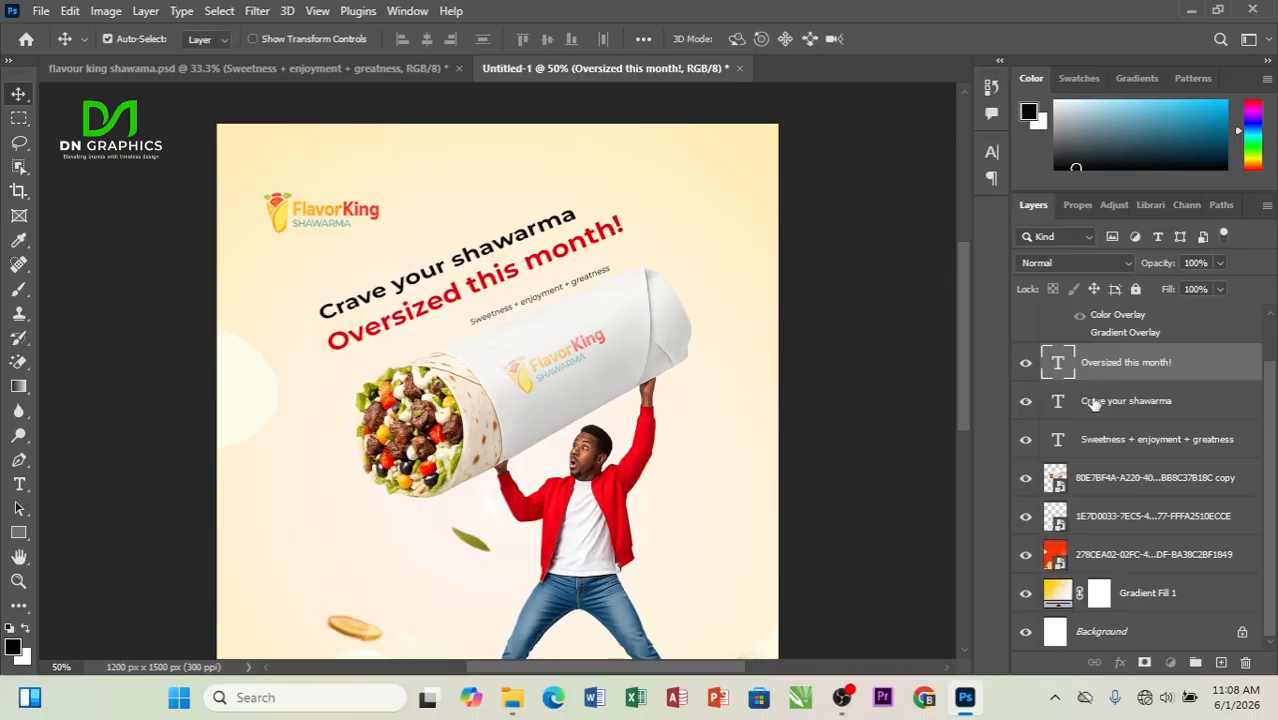
# Scale "Crave your shawarma" down slightly so its end sits further left above the red line
pyautogui.click(1093, 403)
pyautogui.hotkey('ctrl', 't')
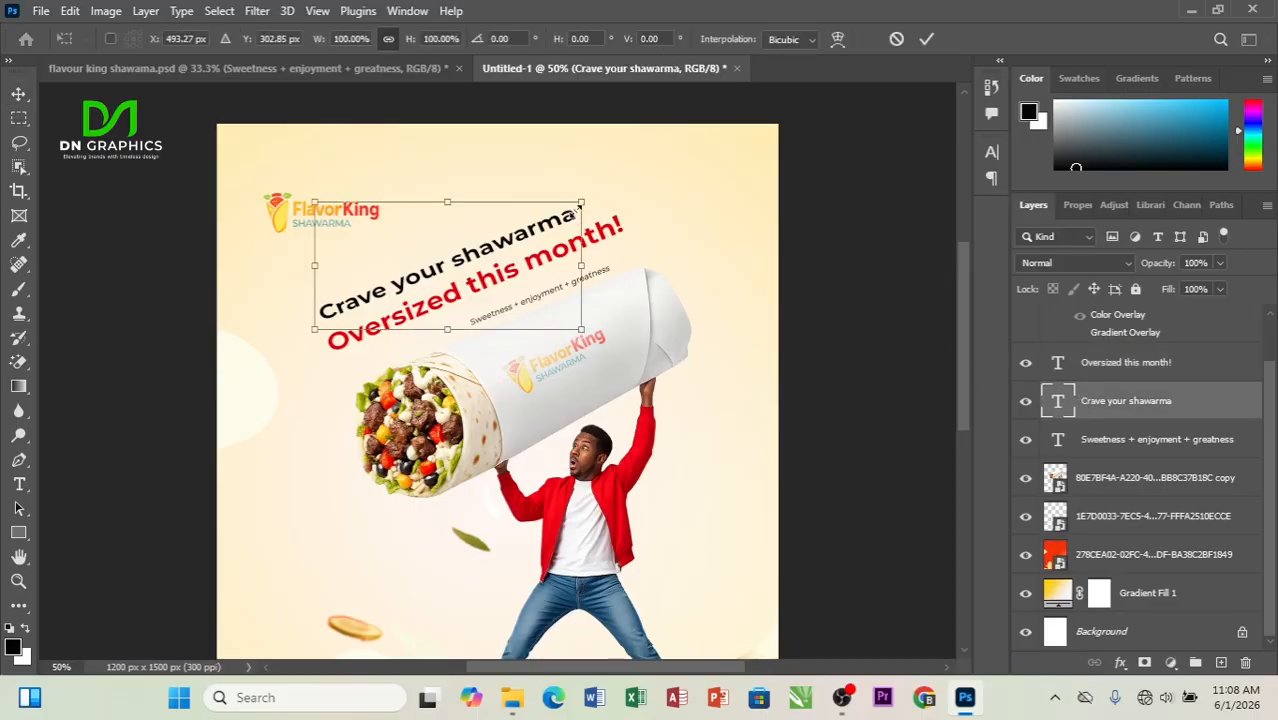
pyautogui.moveTo(578, 201)
pyautogui.mouseDown()
pyautogui.moveTo(547, 215)
pyautogui.moveTo(558, 213)
pyautogui.mouseUp()
pyautogui.press('Return')
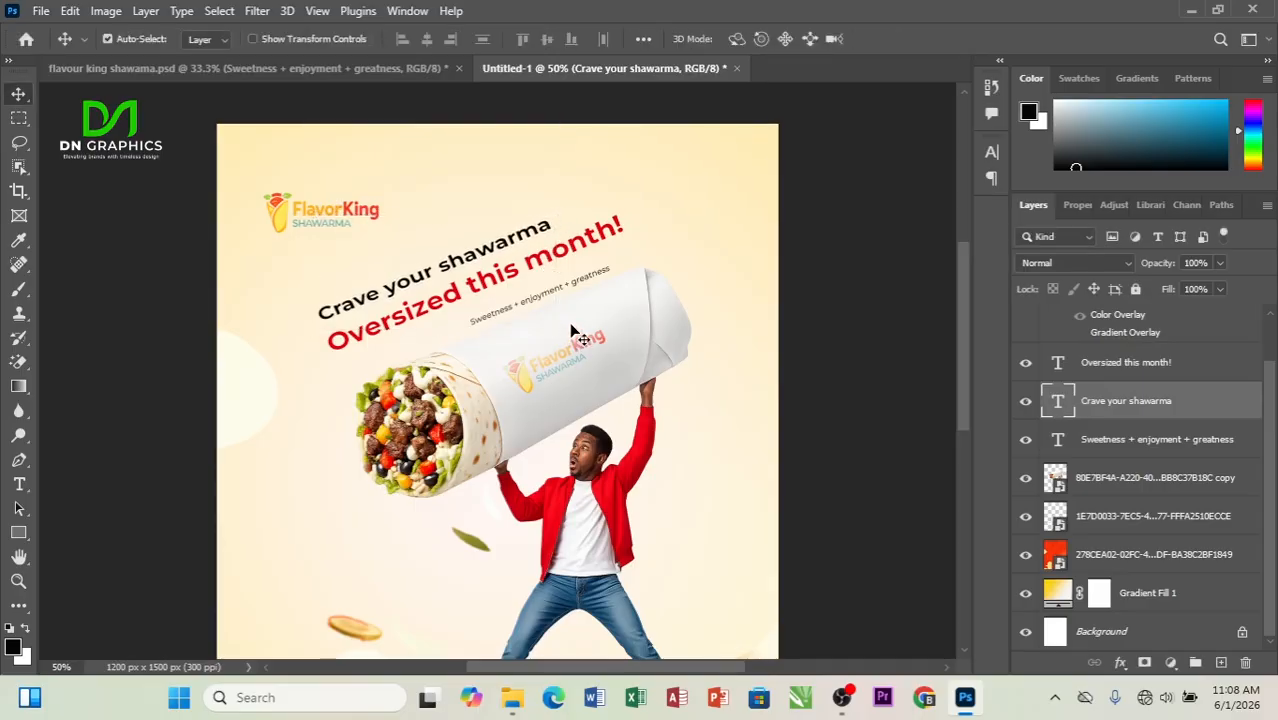
pyautogui.click(435, 313)
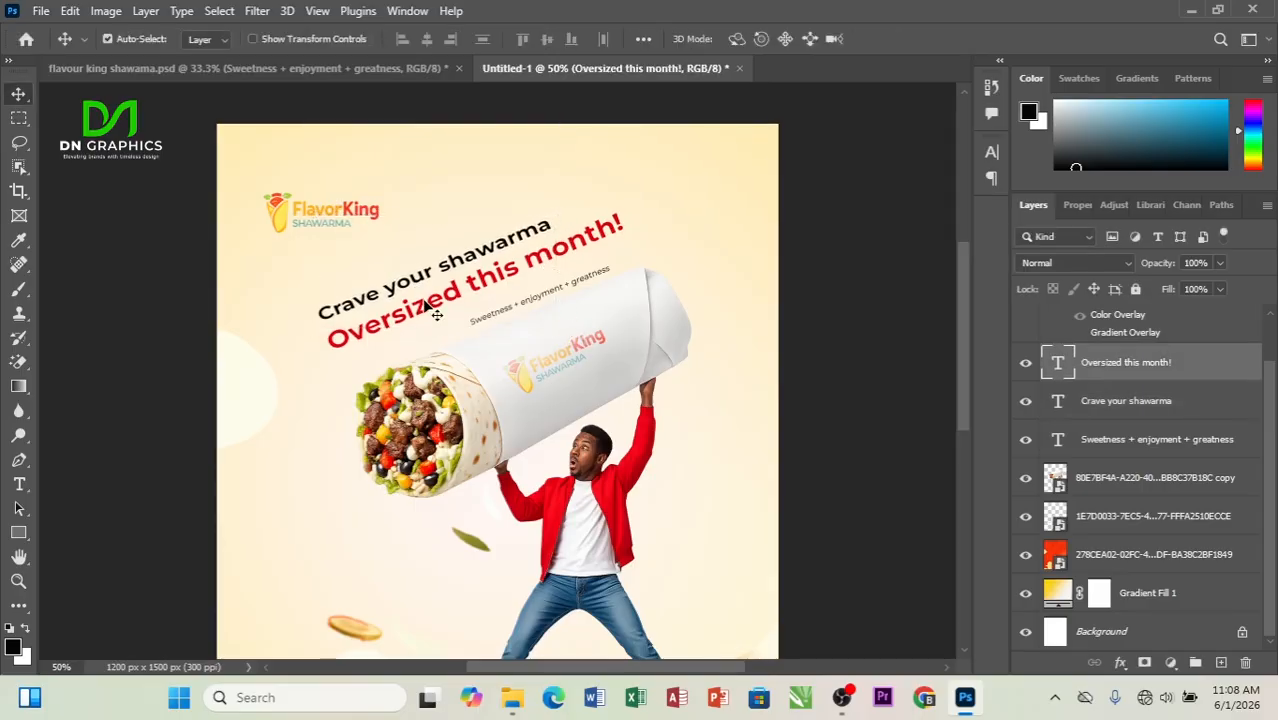
pyautogui.moveTo(543, 292); pyautogui.dragTo(560, 277)
pyautogui.hotkey('ctrl', 'z')
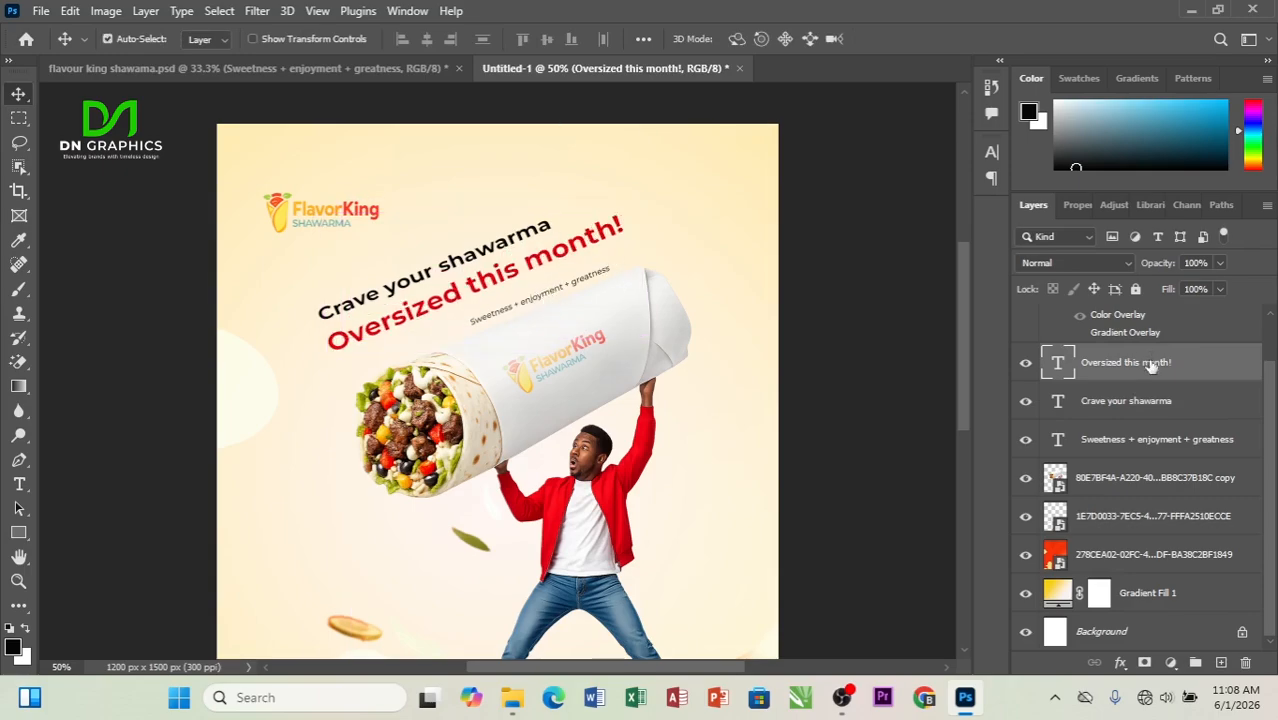
# Move the "Crave your shawarma" layer above "Oversized this month!" in the layer order
pyautogui.moveTo(1130, 400); pyautogui.dragTo(1130, 342)
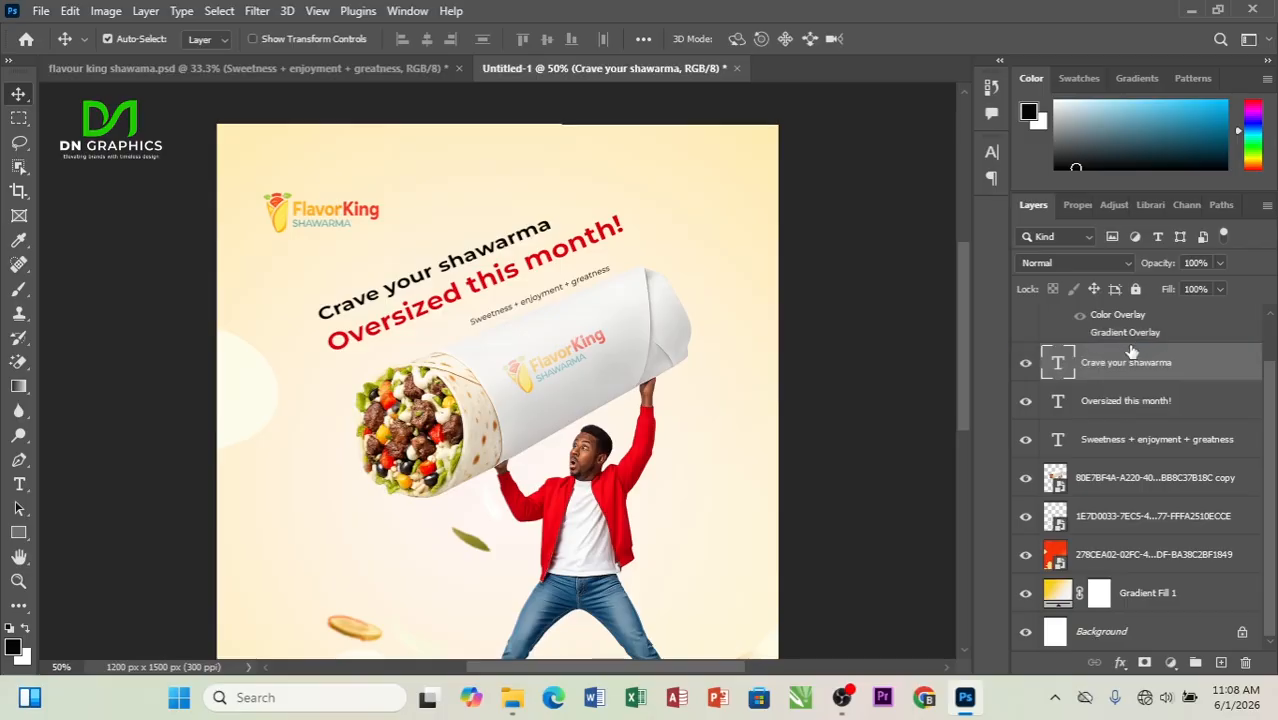
# Move the "Sweetness + enjoyment + greatness" layer above "Crave your shawarma" and shift the tagline up and right, close beneath the red headline
pyautogui.click(600, 276)
pyautogui.moveTo(597, 278)
pyautogui.mouseDown()
pyautogui.moveTo(596, 266)
pyautogui.moveTo(599, 281)
pyautogui.mouseUp()
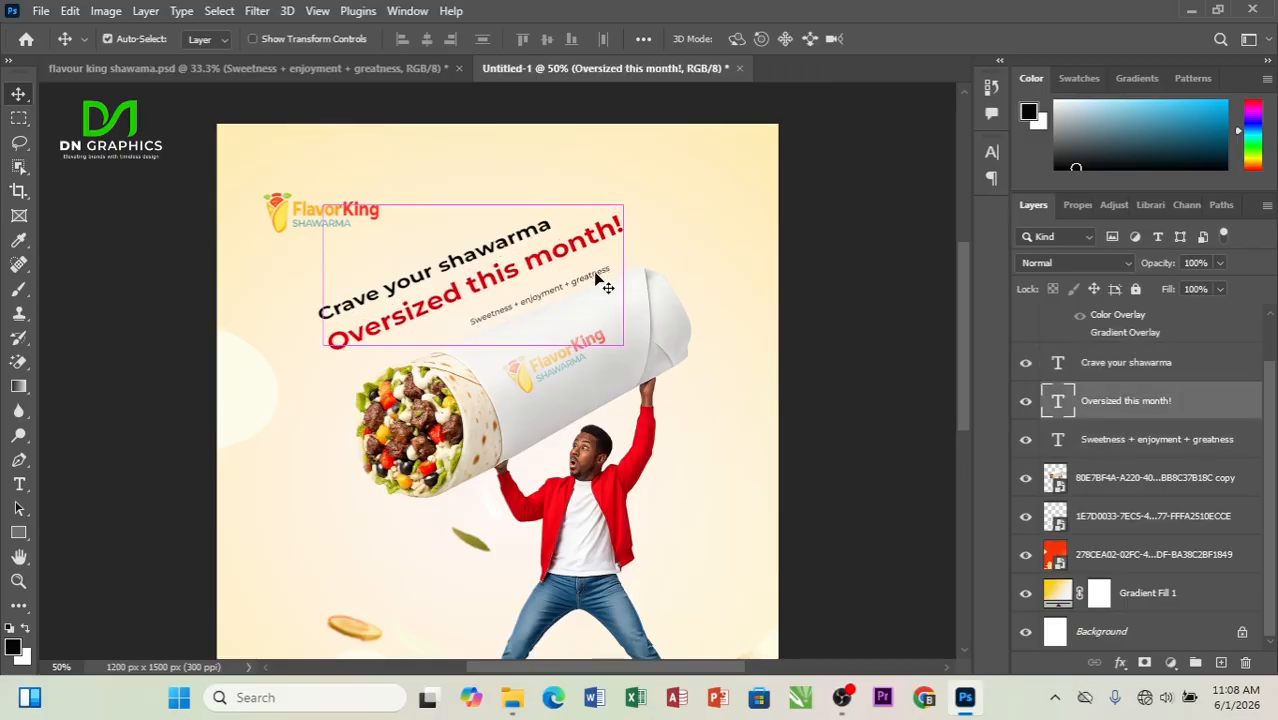
pyautogui.moveTo(1180, 453); pyautogui.dragTo(1137, 342)
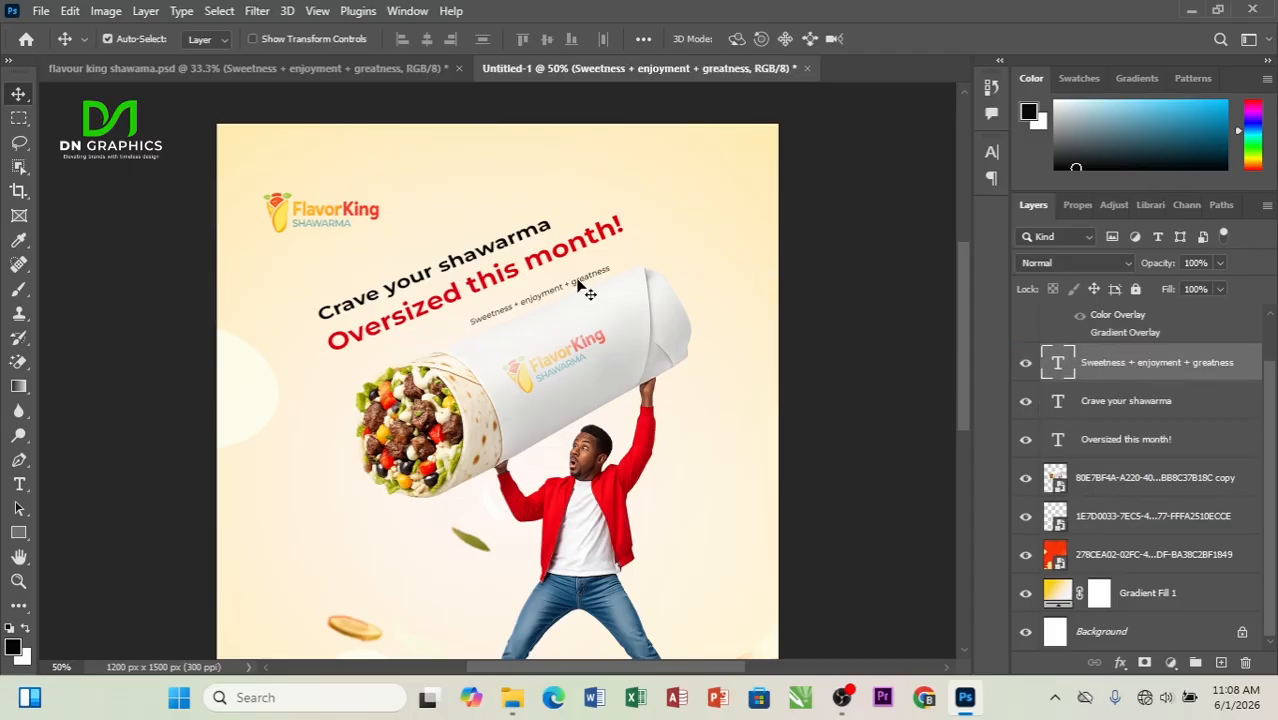
pyautogui.moveTo(578, 283); pyautogui.dragTo(617, 251)
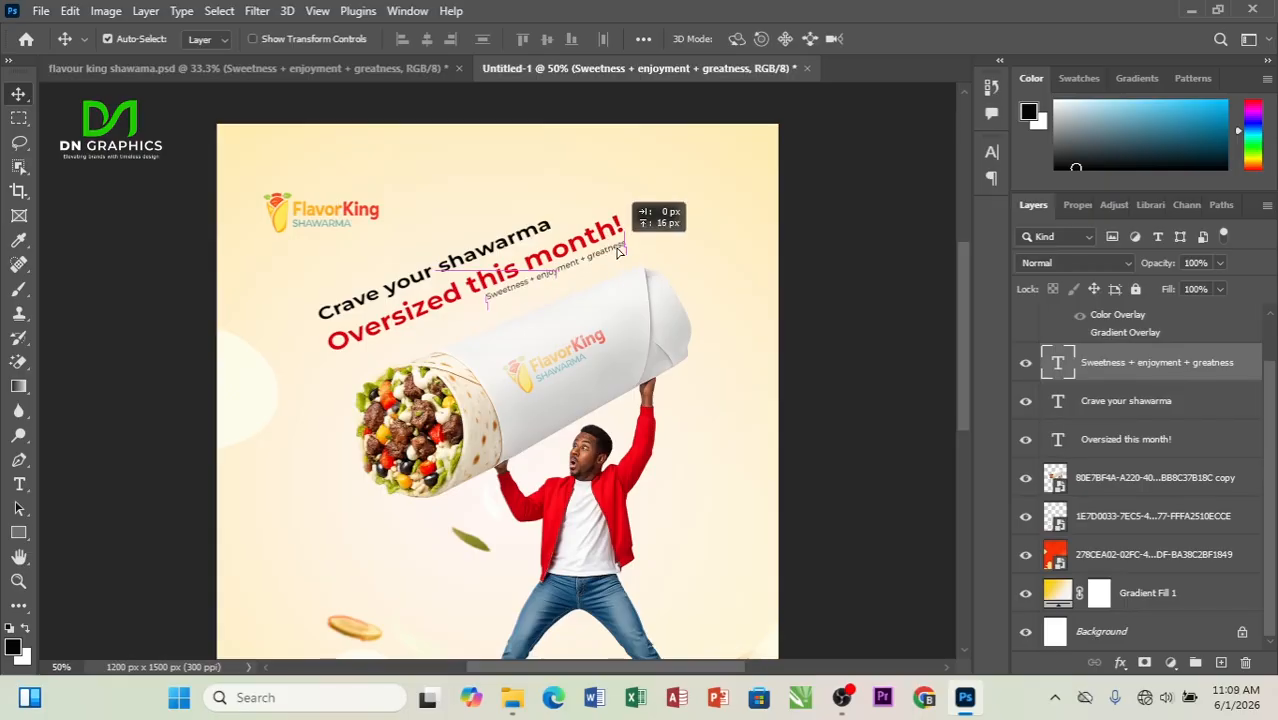
pyautogui.moveTo(619, 252); pyautogui.dragTo(619, 253)
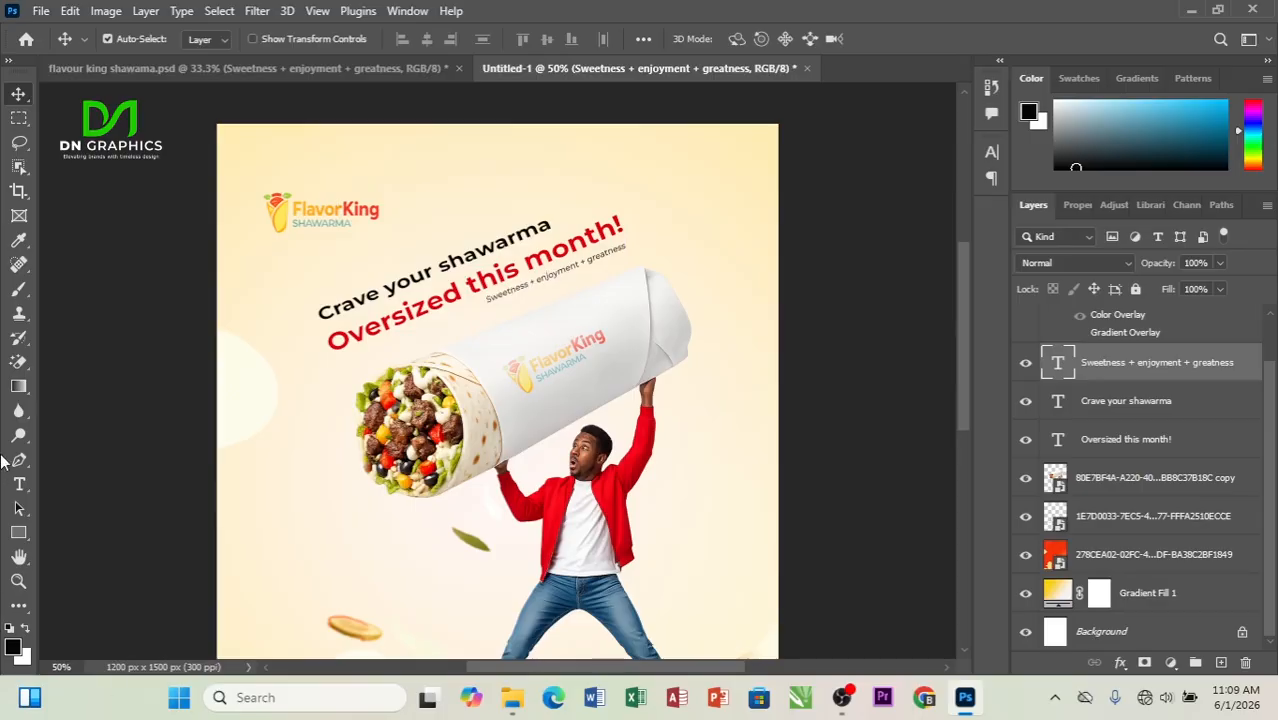
# Nudge the two headline lines and the tagline together down and right so they sit closer to the wrap
pyautogui.click(390, 292)
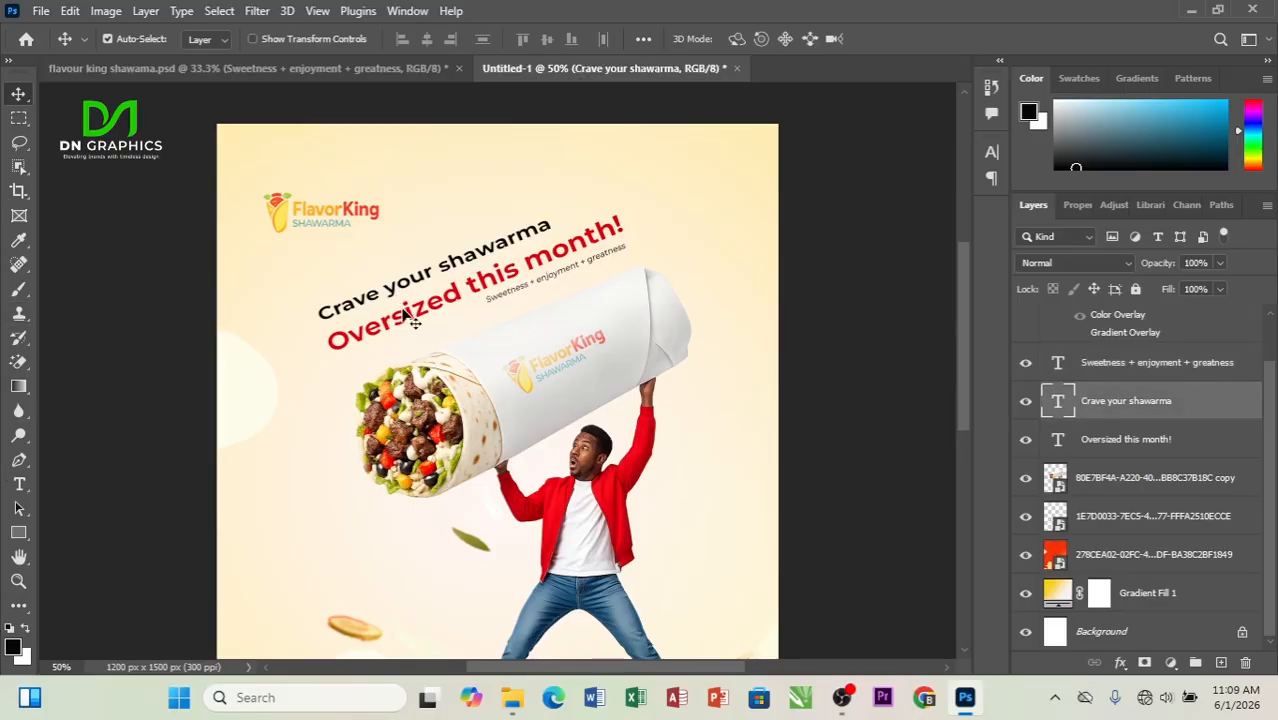
pyautogui.keyDown('shift'); pyautogui.click(1140, 366); pyautogui.keyUp('shift')
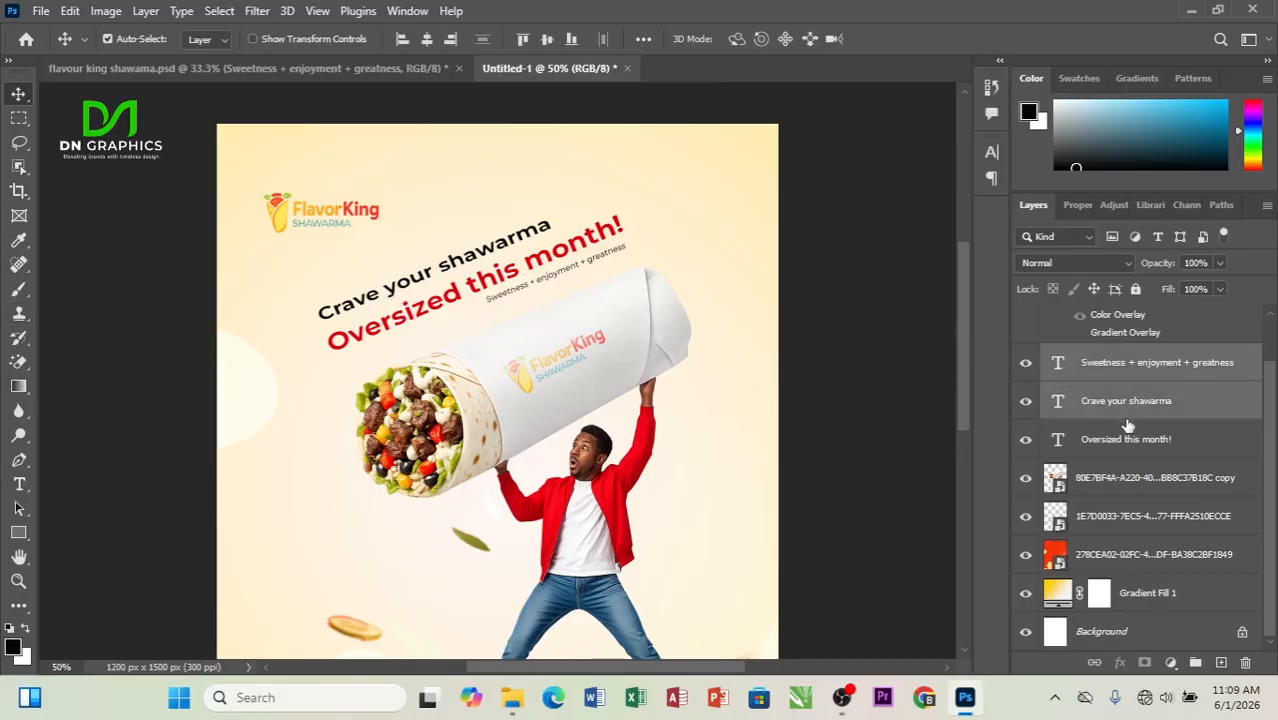
pyautogui.keyDown('shift'); pyautogui.click(1128, 437); pyautogui.keyUp('shift')
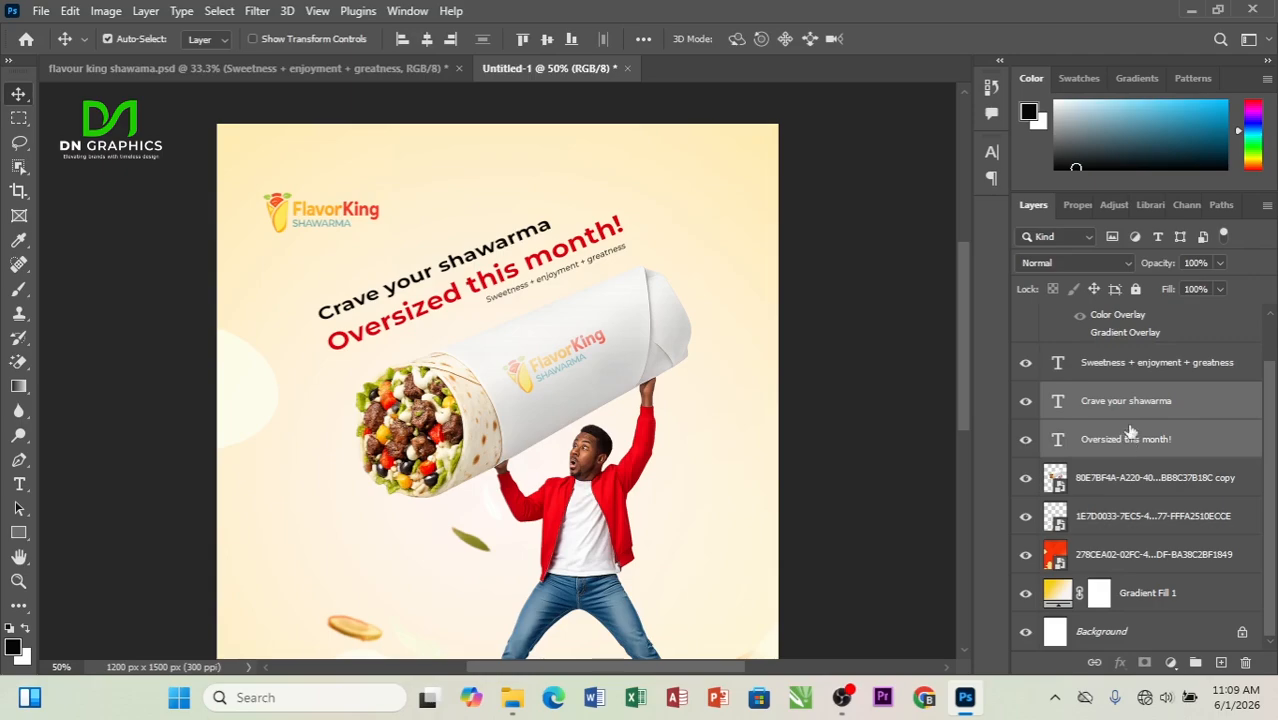
pyautogui.keyDown('ctrl'); pyautogui.click(1136, 370); pyautogui.keyUp('ctrl')
pyautogui.press('Down')
pyautogui.press('Down')
pyautogui.press('Down')
pyautogui.press('Down')
pyautogui.press('Down')
pyautogui.press('Down')
pyautogui.press('Down')
pyautogui.press('Down')
pyautogui.press('Down')
pyautogui.press('Down')
pyautogui.press('Down')
pyautogui.press('Down')
pyautogui.press('Down')
pyautogui.press('Down')
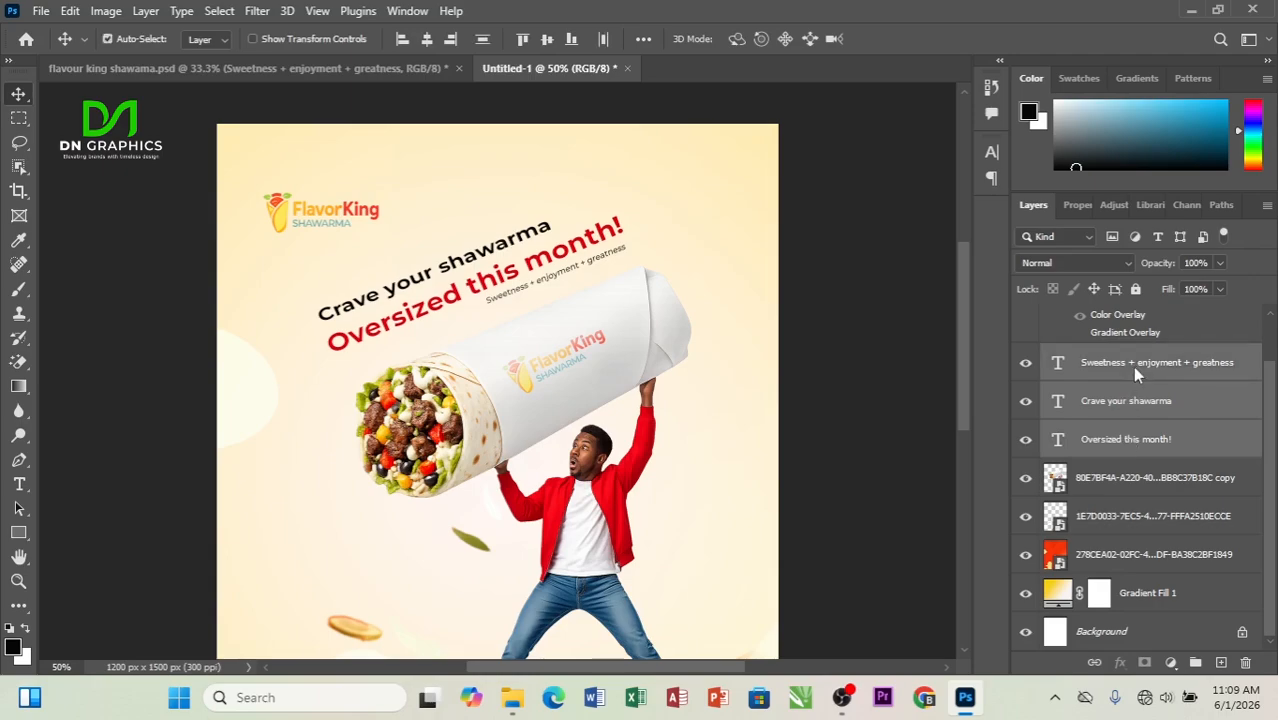
pyautogui.press('Right')
pyautogui.press('Right')
pyautogui.press('Right')
pyautogui.press('Right')
pyautogui.press('Right')
pyautogui.press('Right')
pyautogui.press('Right')
pyautogui.press('Right')
pyautogui.press('Right')
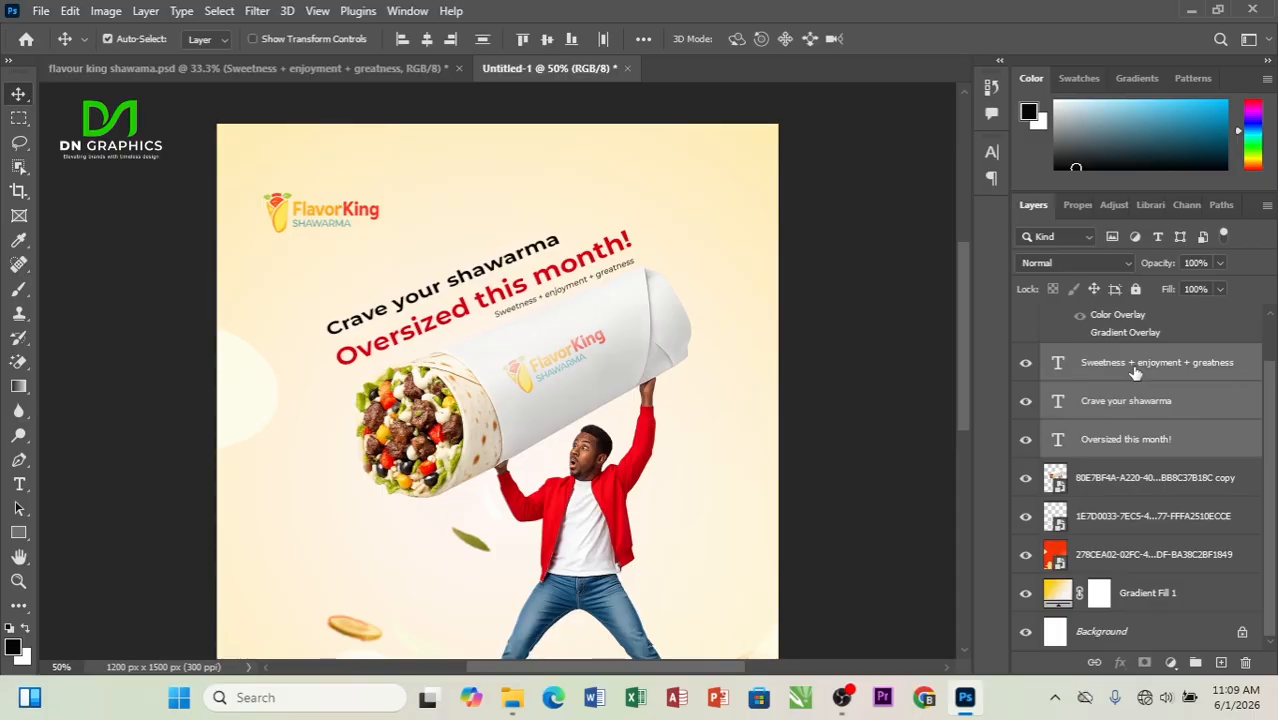
pyautogui.press('Down')
pyautogui.press('Down')
pyautogui.press('Up')
pyautogui.press('Up')
pyautogui.press('Up')
pyautogui.press('Up')
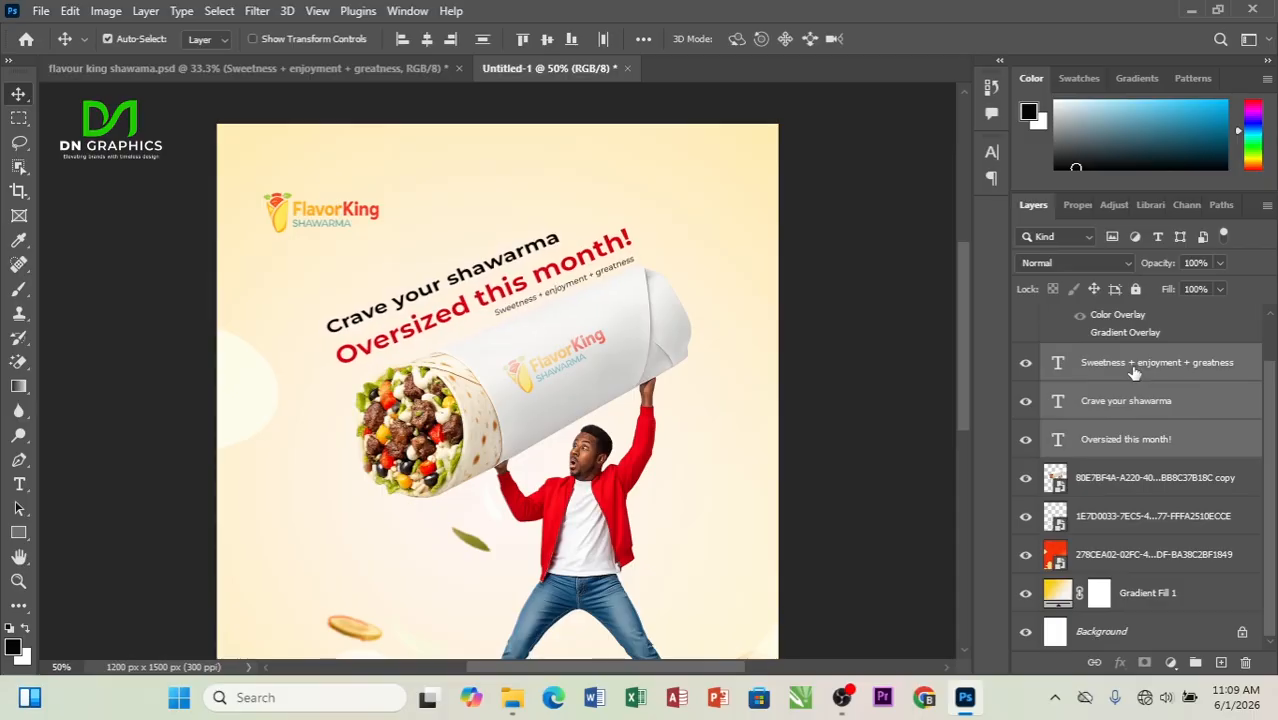
pyautogui.press('Right')
pyautogui.press('Right')
pyautogui.press('Up')
pyautogui.press('Right')
pyautogui.press('Up')
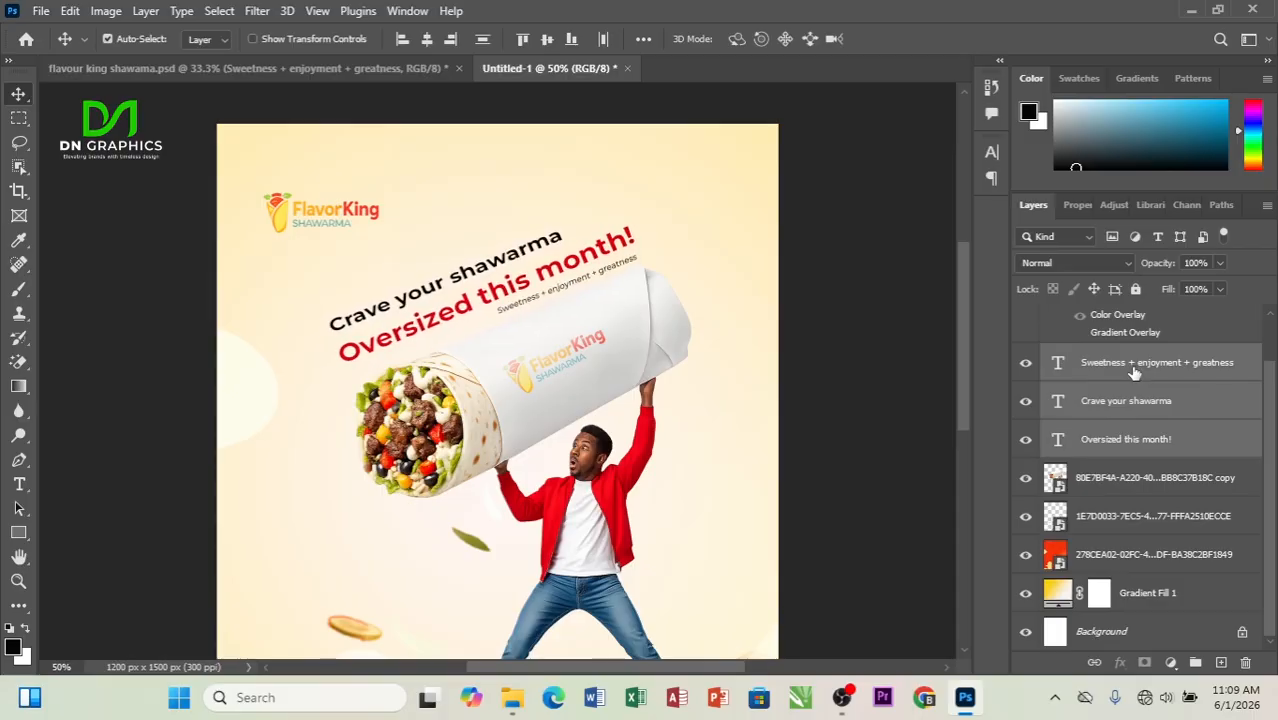
# Nudge the man holding the wrap together with the three text lines slightly to the left
pyautogui.scroll(-1, 1252, 449)
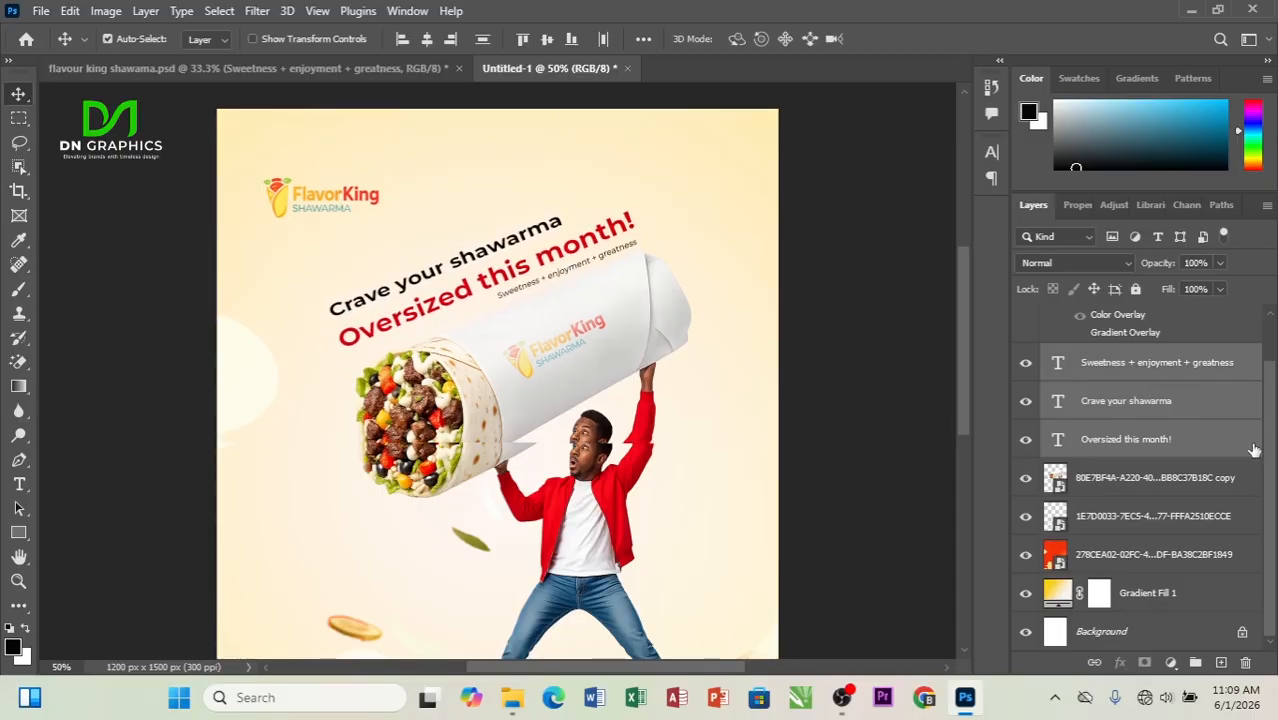
pyautogui.click(1138, 481)
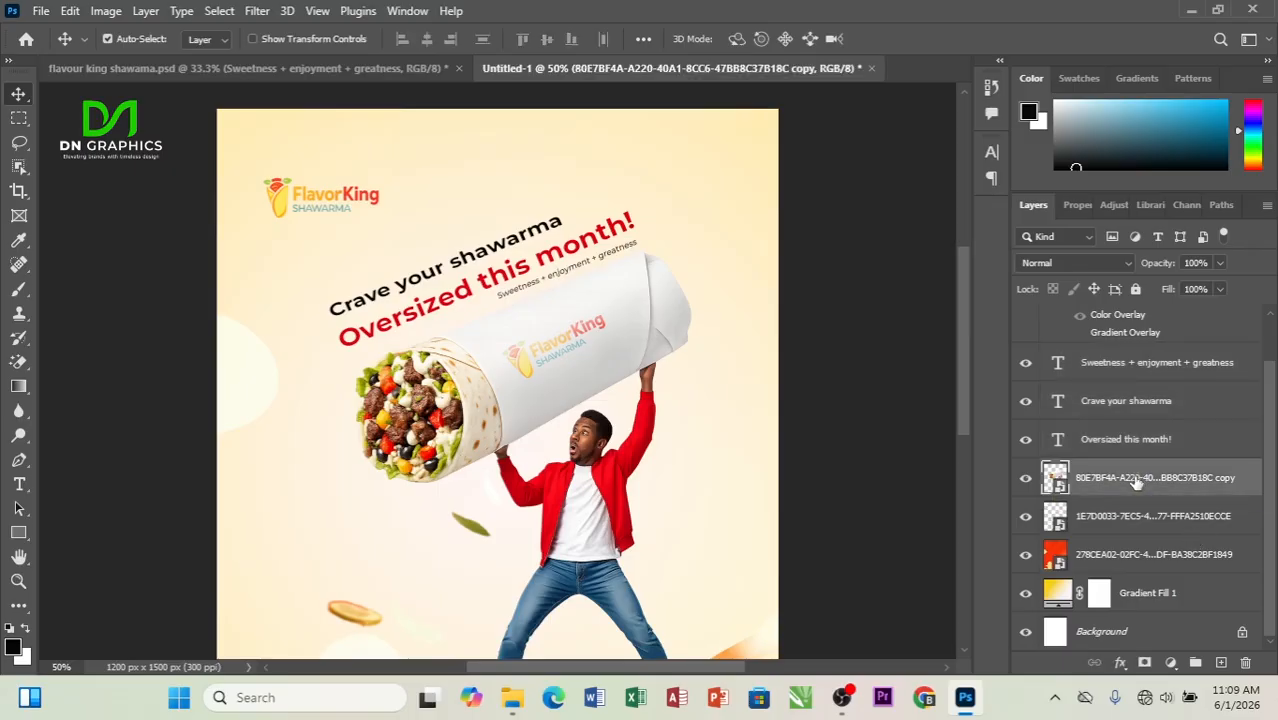
pyautogui.keyDown('shift'); pyautogui.click(1140, 367); pyautogui.keyUp('shift')
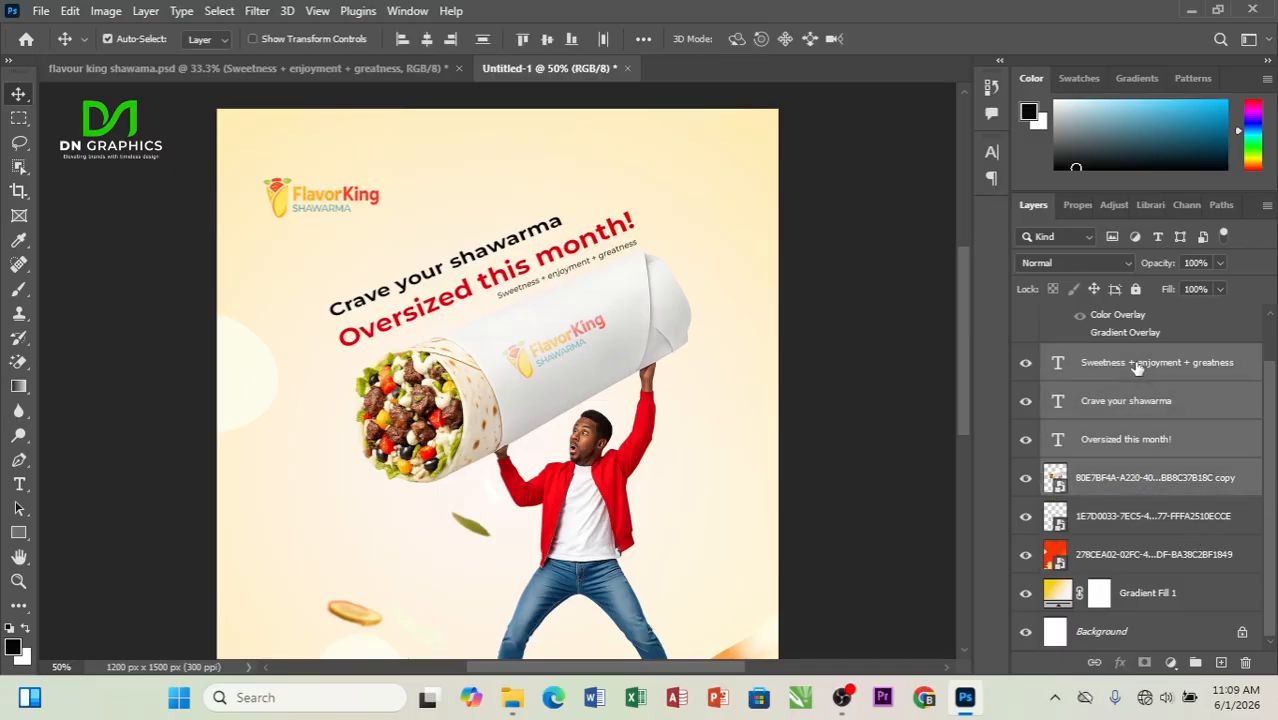
pyautogui.press('Left')
pyautogui.press('Left')
pyautogui.press('Left')
pyautogui.press('Left')
pyautogui.press('Left')
pyautogui.press('Left')
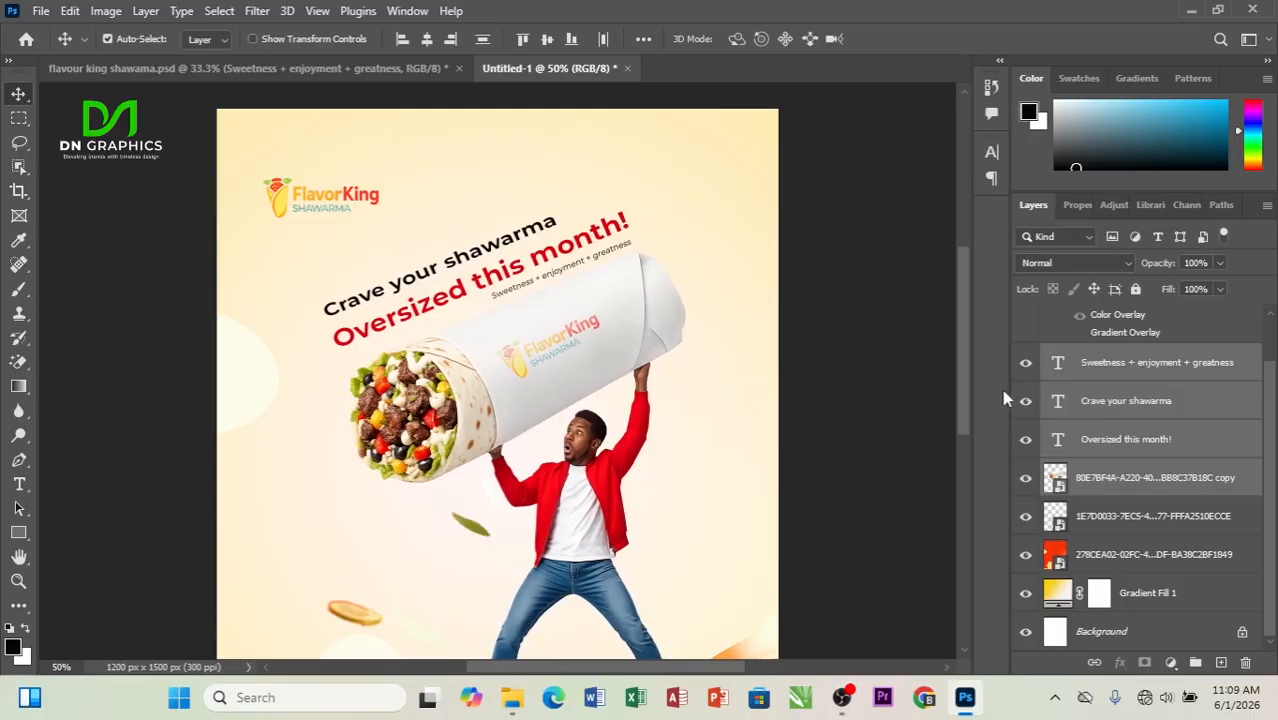
pyautogui.press('Left')
pyautogui.press('Left')
pyautogui.press('Left')
pyautogui.press('Left')
pyautogui.scroll(-3, 870, 392)
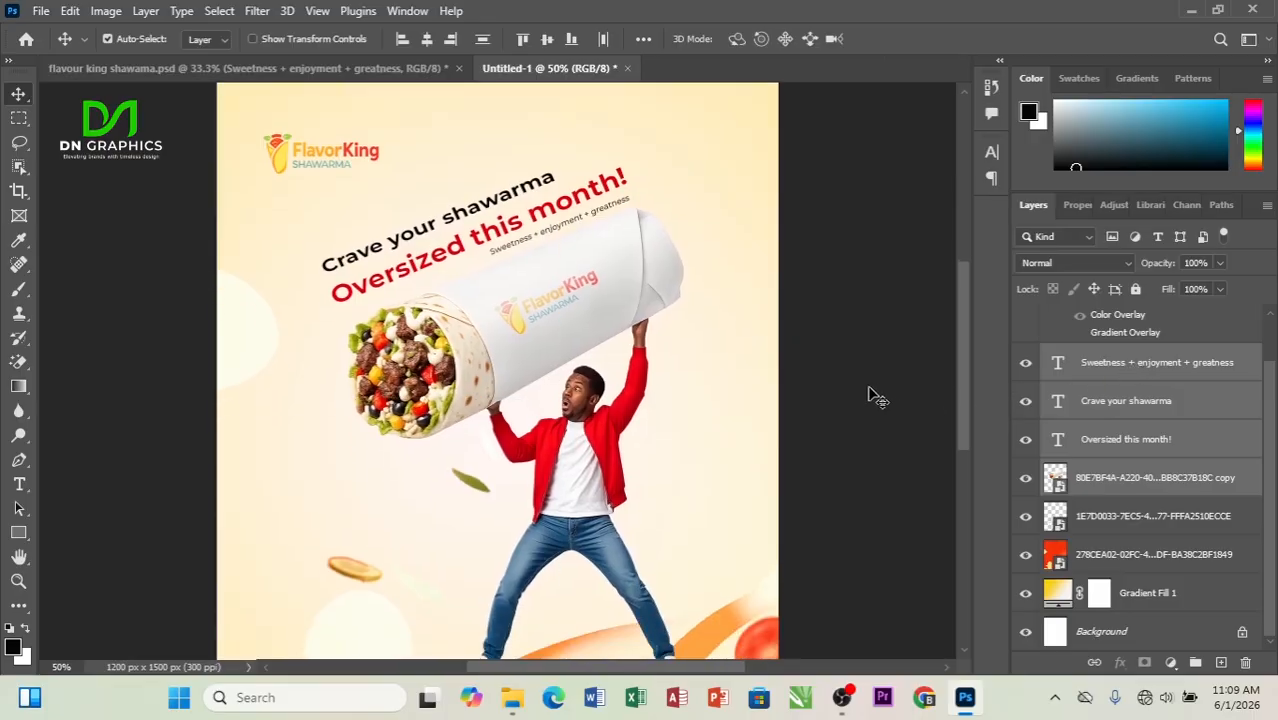
# Nudge the man with the wrap and the three text lines slightly down on the flyer
pyautogui.hotkey('ctrl', '-')
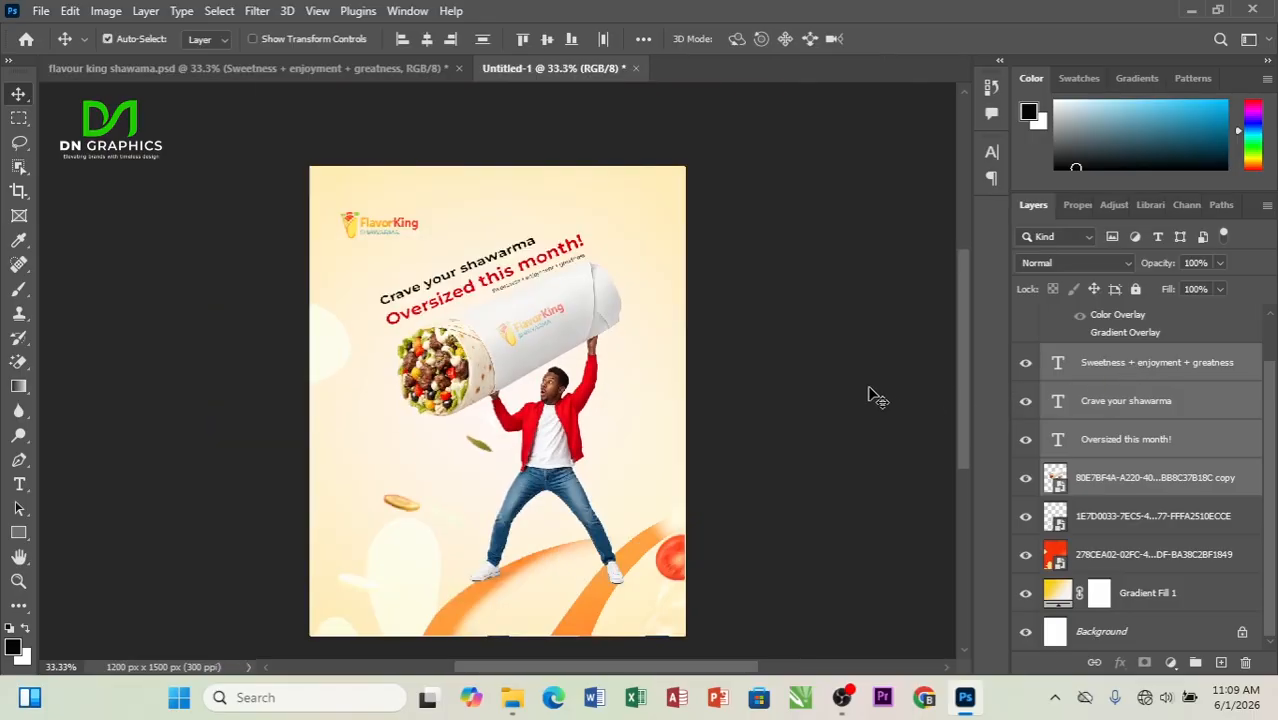
pyautogui.press('Down')
pyautogui.press('Down')
pyautogui.press('Down')
pyautogui.press('Down')
pyautogui.press('Down')
pyautogui.press('Down')
pyautogui.press('Down')
pyautogui.press('Down')
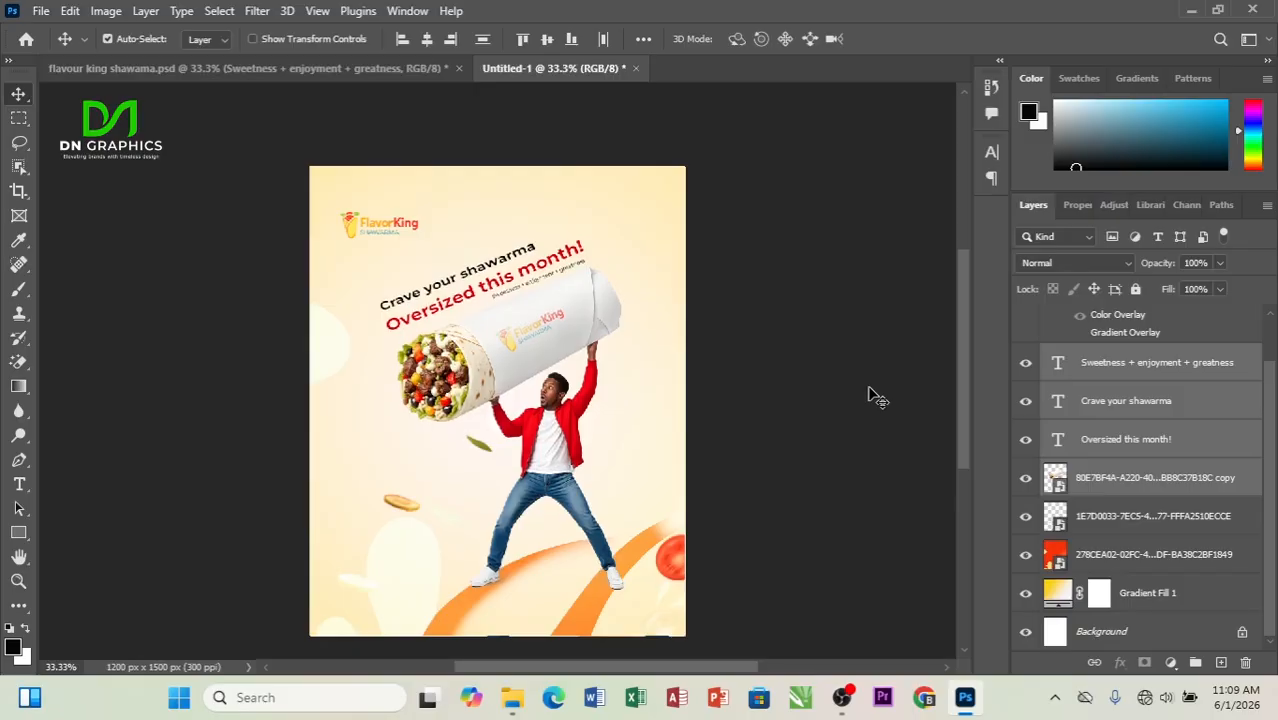
# Enlarge the man with the wrap and the three text lines together to 105.70% width and 104.45% height, extending toward the lower left
pyautogui.hotkey('ctrl', 't')
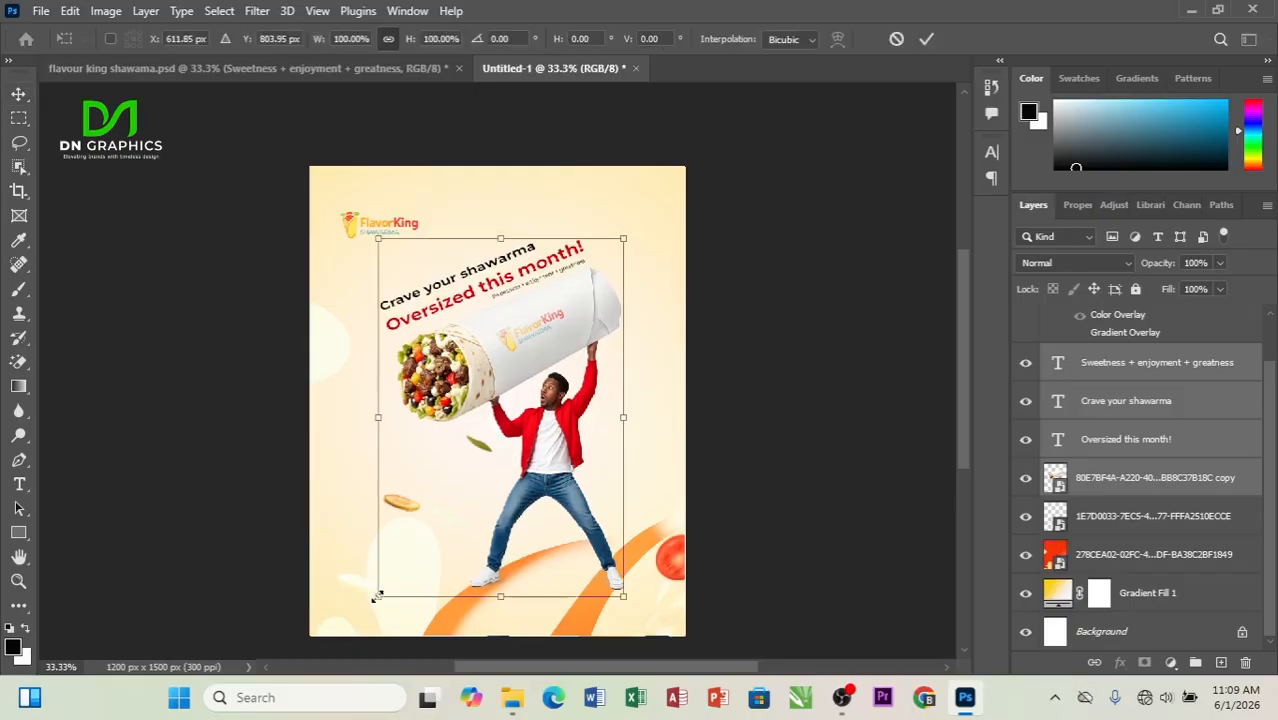
pyautogui.moveTo(377, 596); pyautogui.dragTo(359, 612)
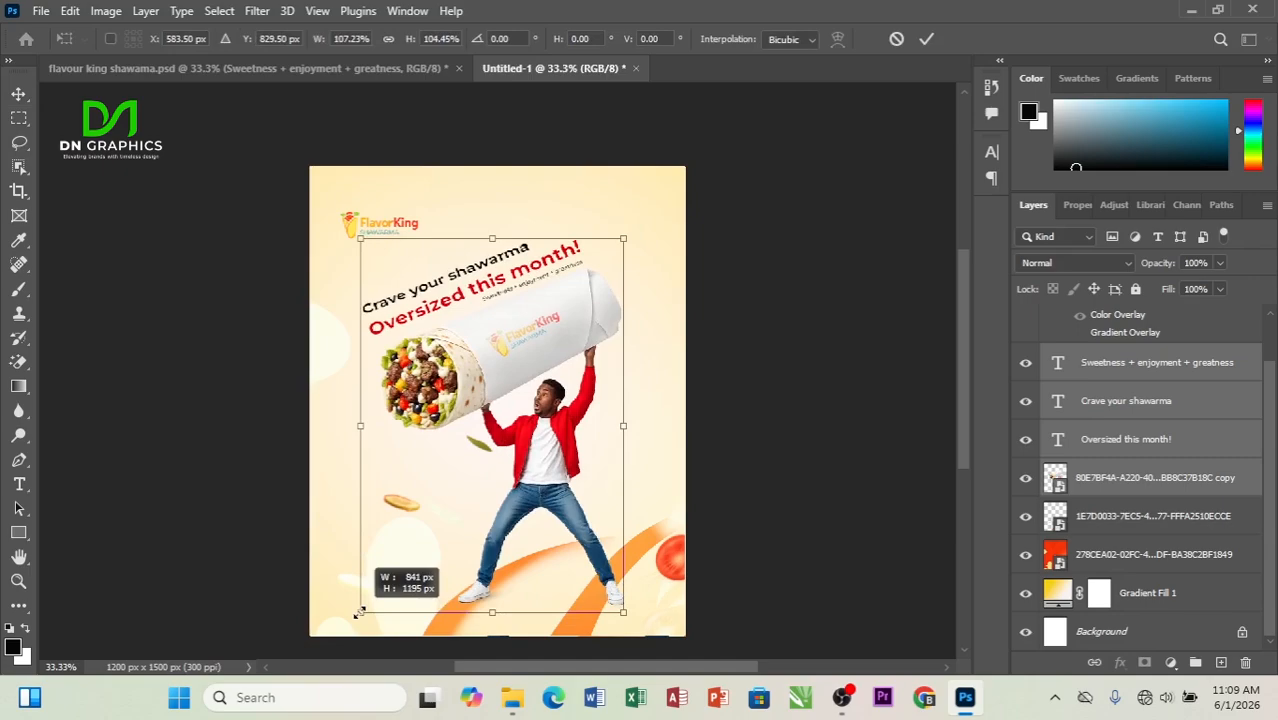
pyautogui.moveTo(359, 612); pyautogui.dragTo(364, 610)
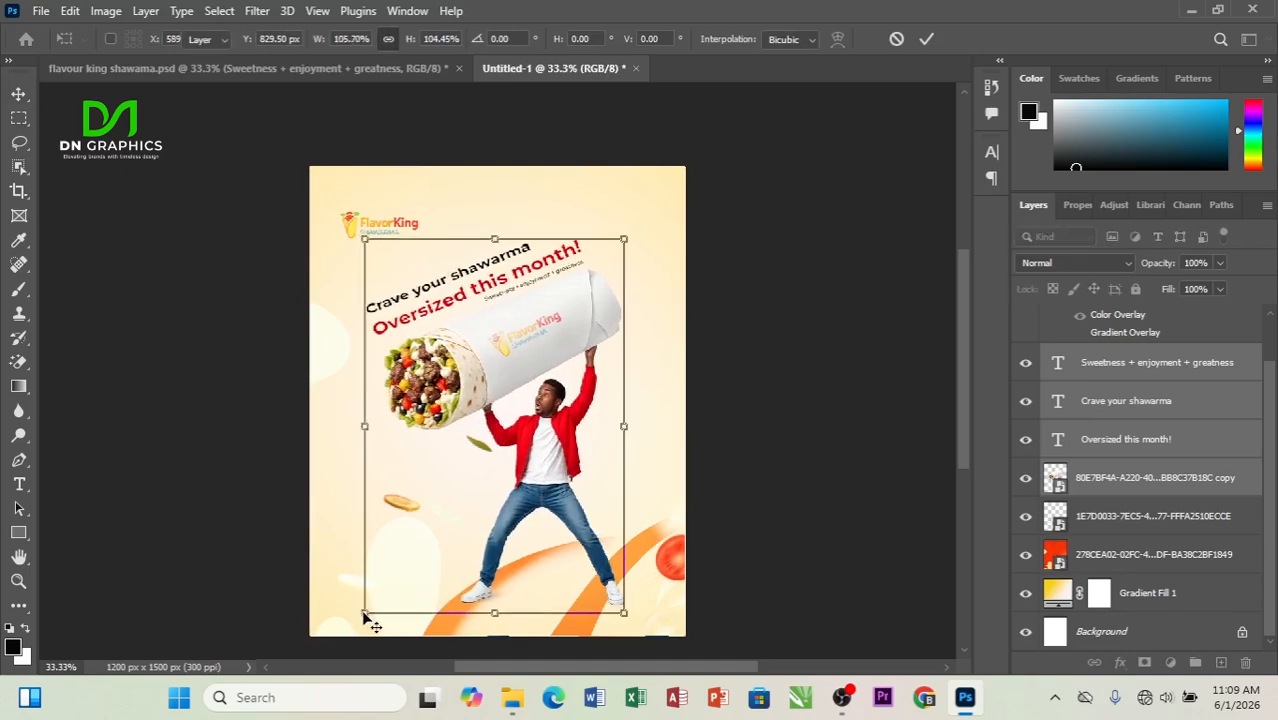
pyautogui.press('Return')
# Compare the flyer with and without the enlargement, keep the larger version, and examine the overall layout with nothing selected
pyautogui.scroll(-2, 501, 382)
pyautogui.scroll(2, 503, 382)
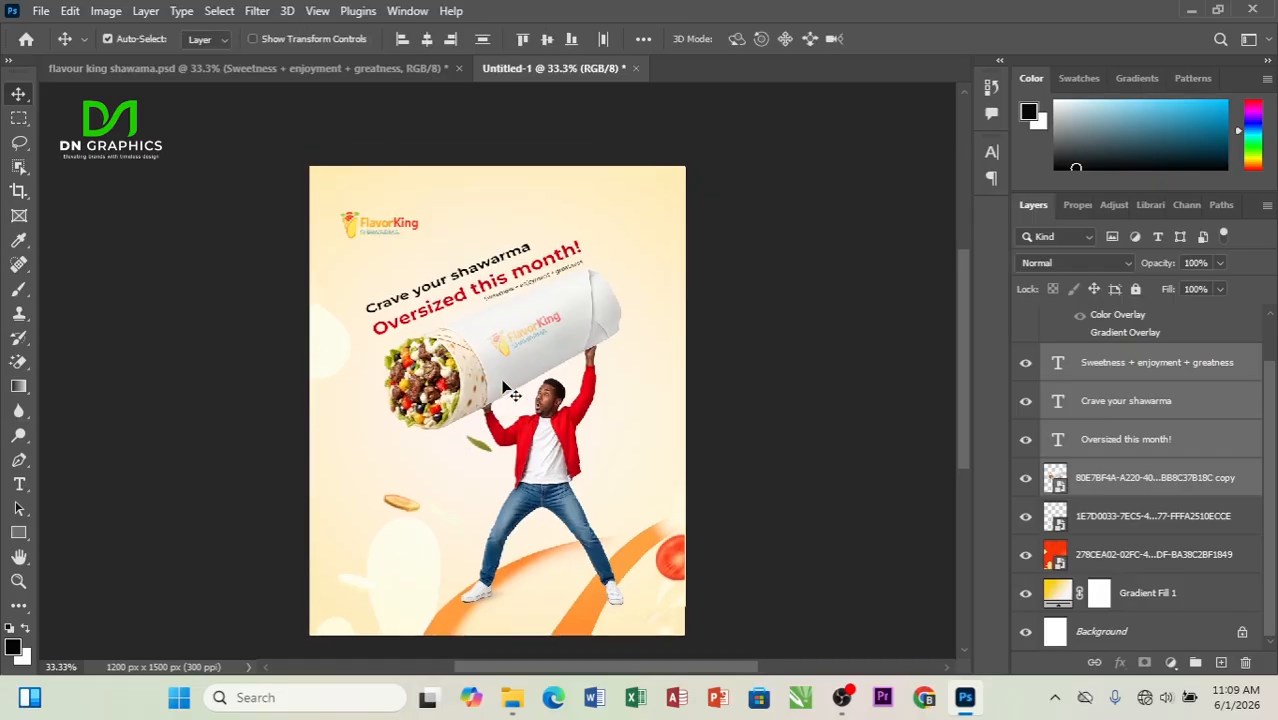
pyautogui.scroll(2, 505, 387)
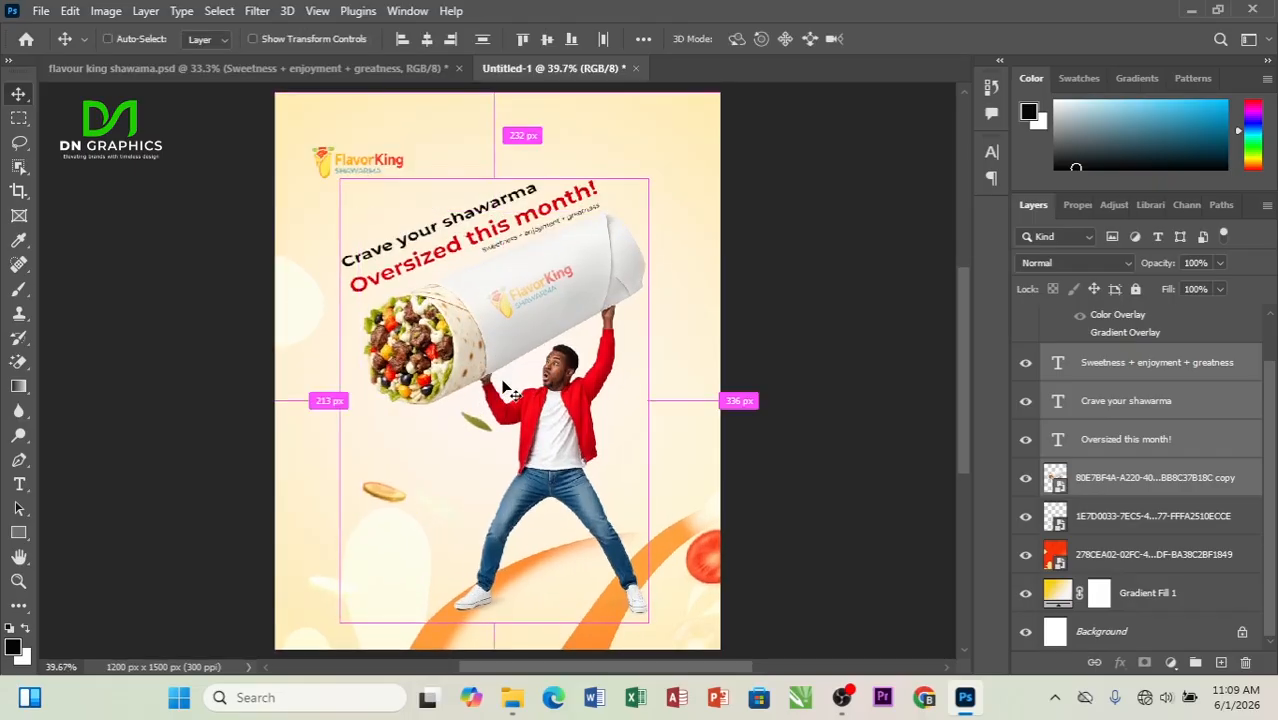
pyautogui.scroll(2, 505, 387)
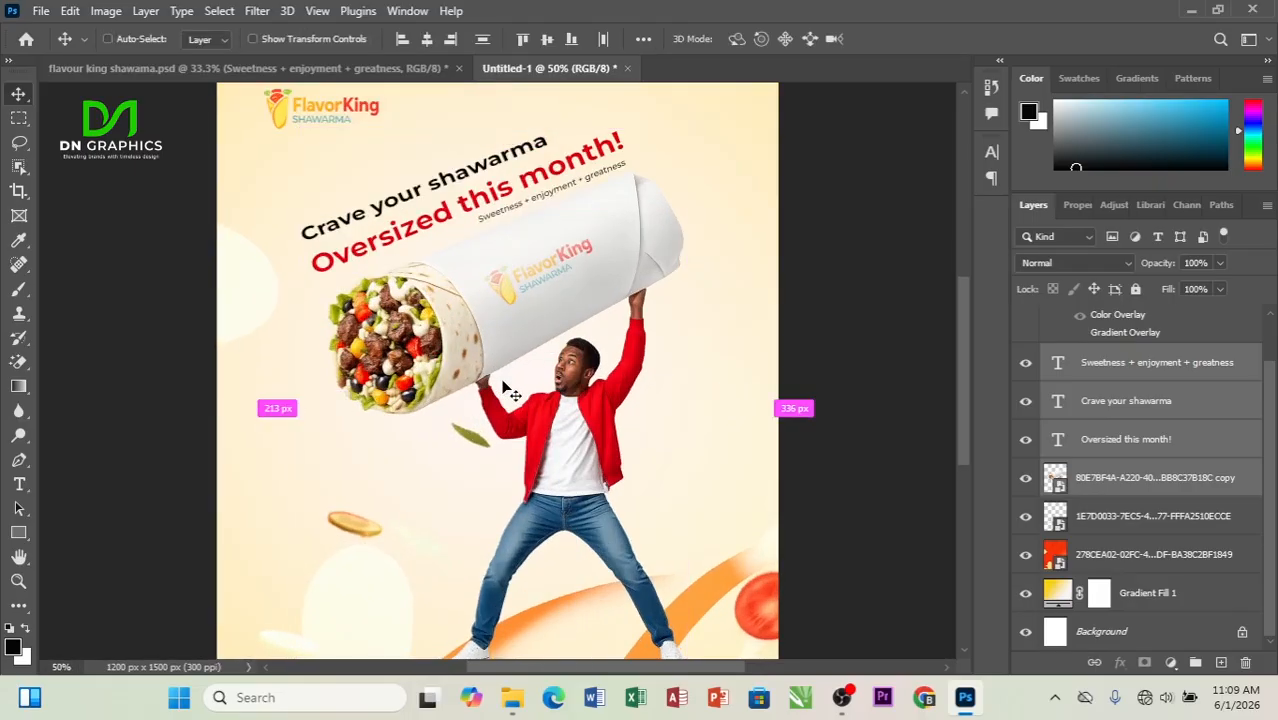
pyautogui.scroll(-2, 505, 387)
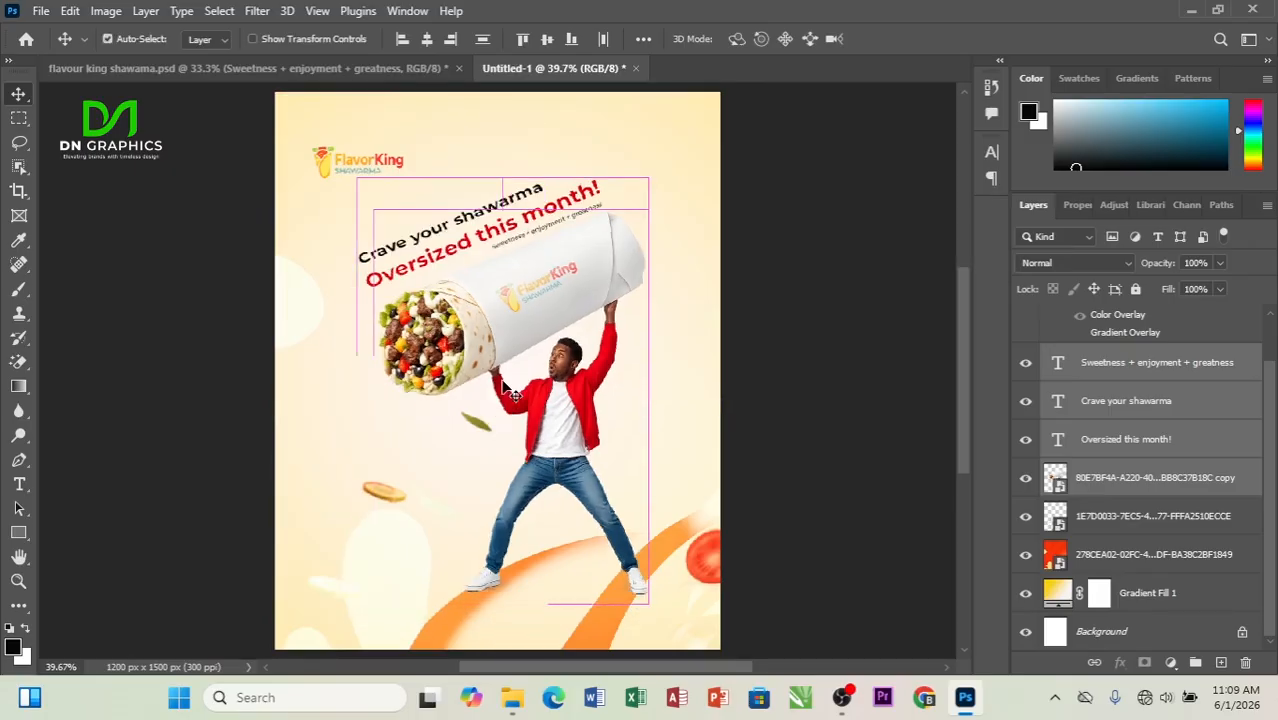
pyautogui.hotkey('ctrl', 'z')
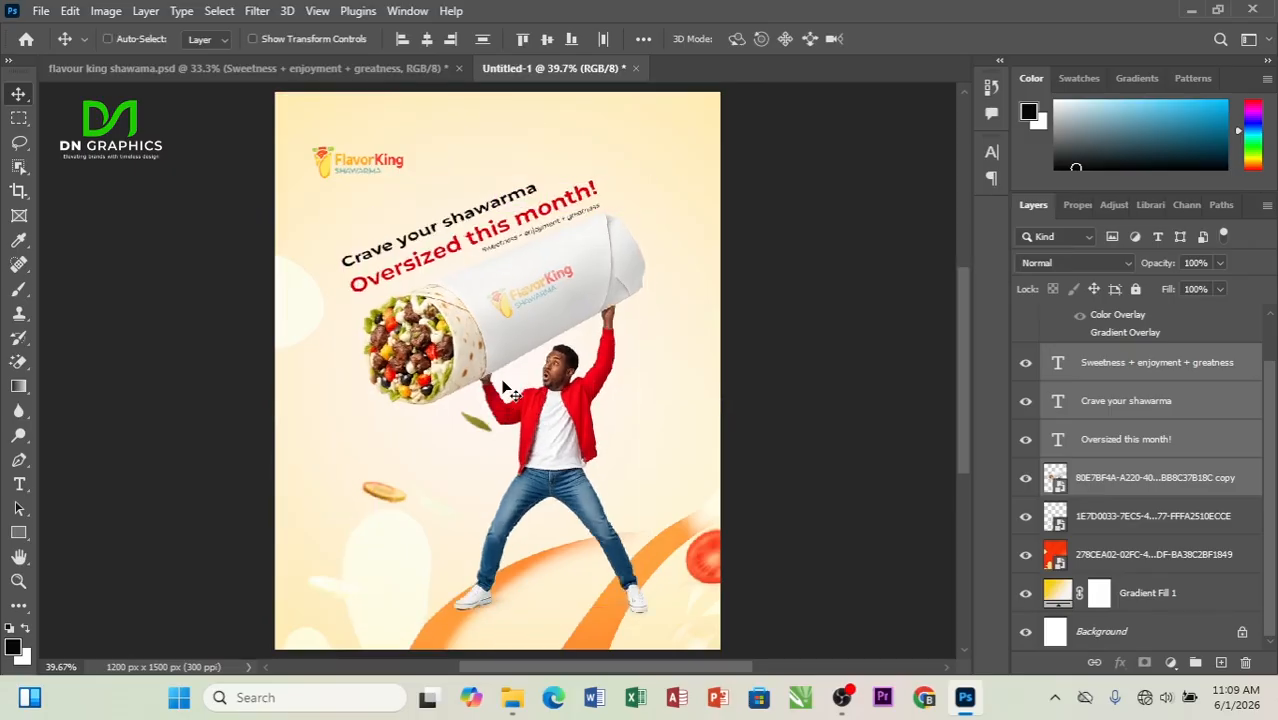
pyautogui.scroll(-1, 736, 494)
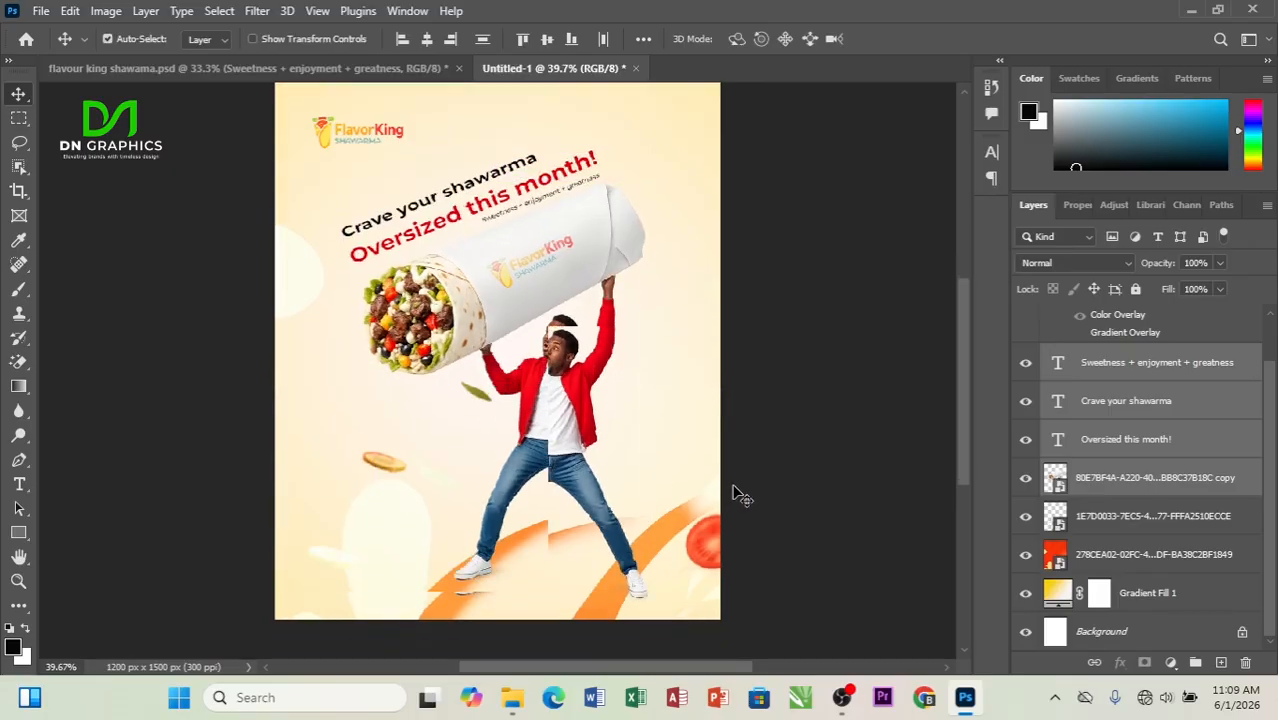
pyautogui.scroll(1, 806, 436)
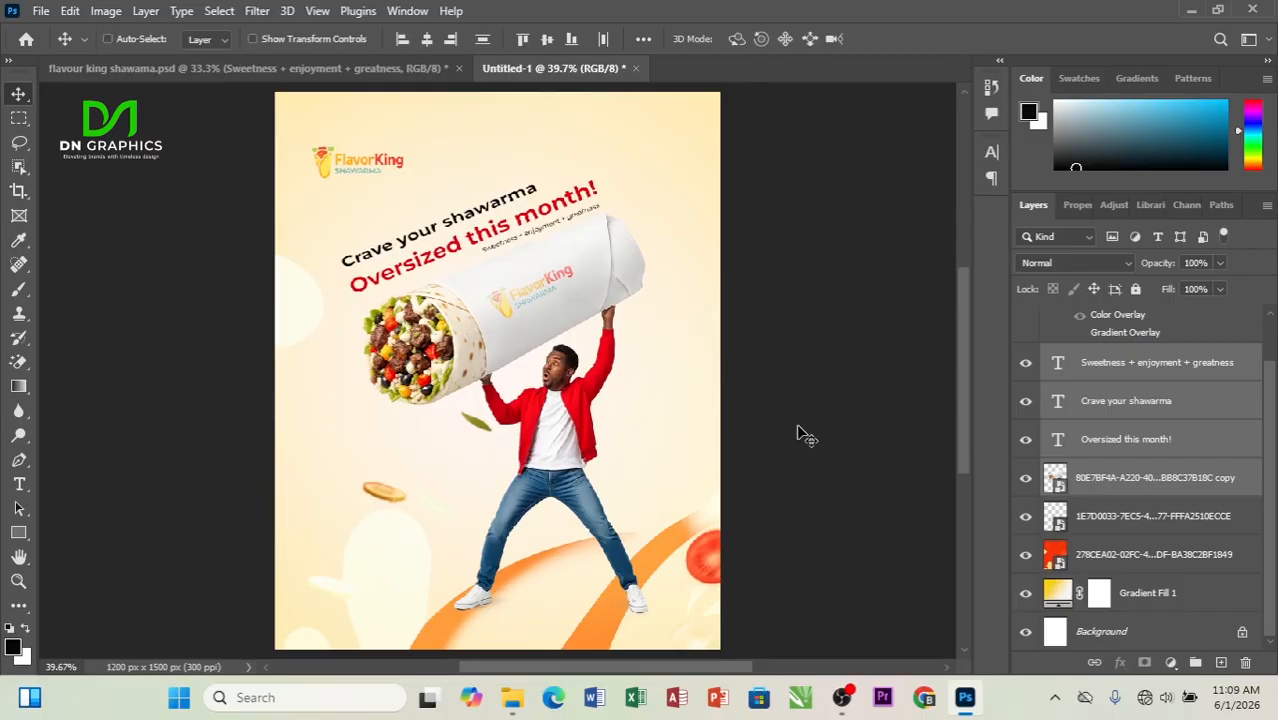
pyautogui.scroll(-1, 806, 436)
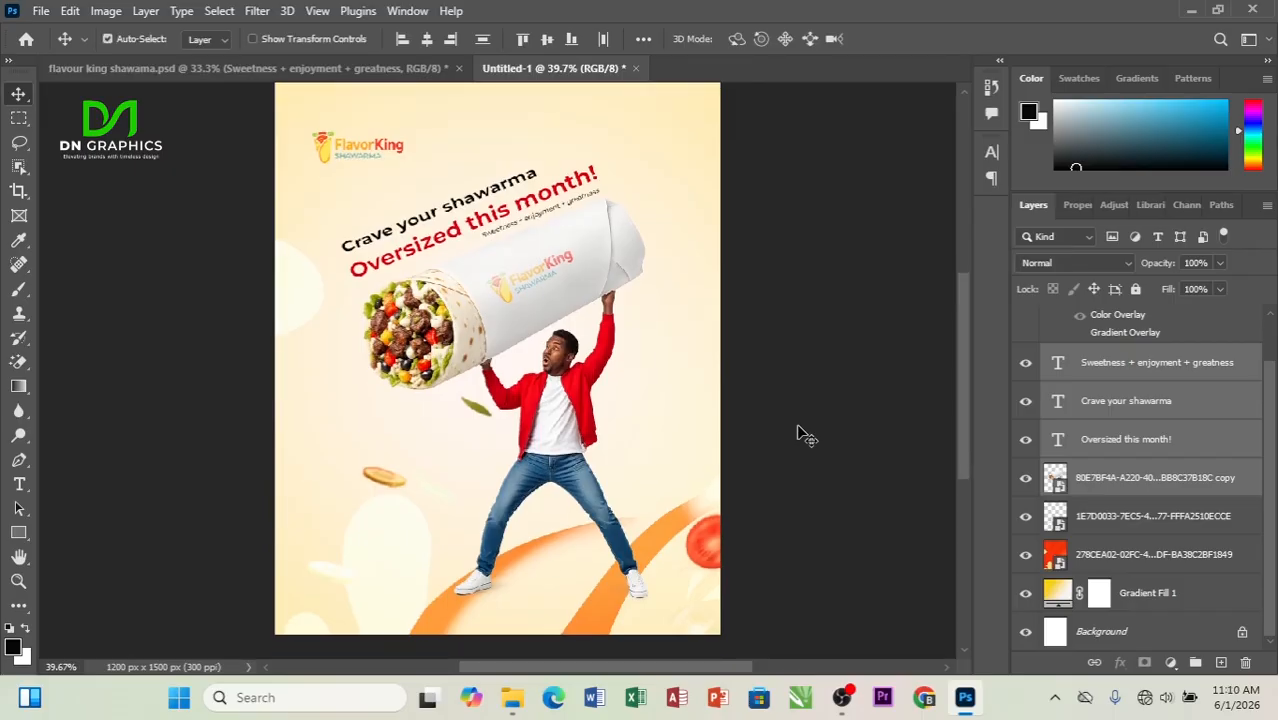
pyautogui.click(848, 385)
pyautogui.scroll(5, 650, 288)
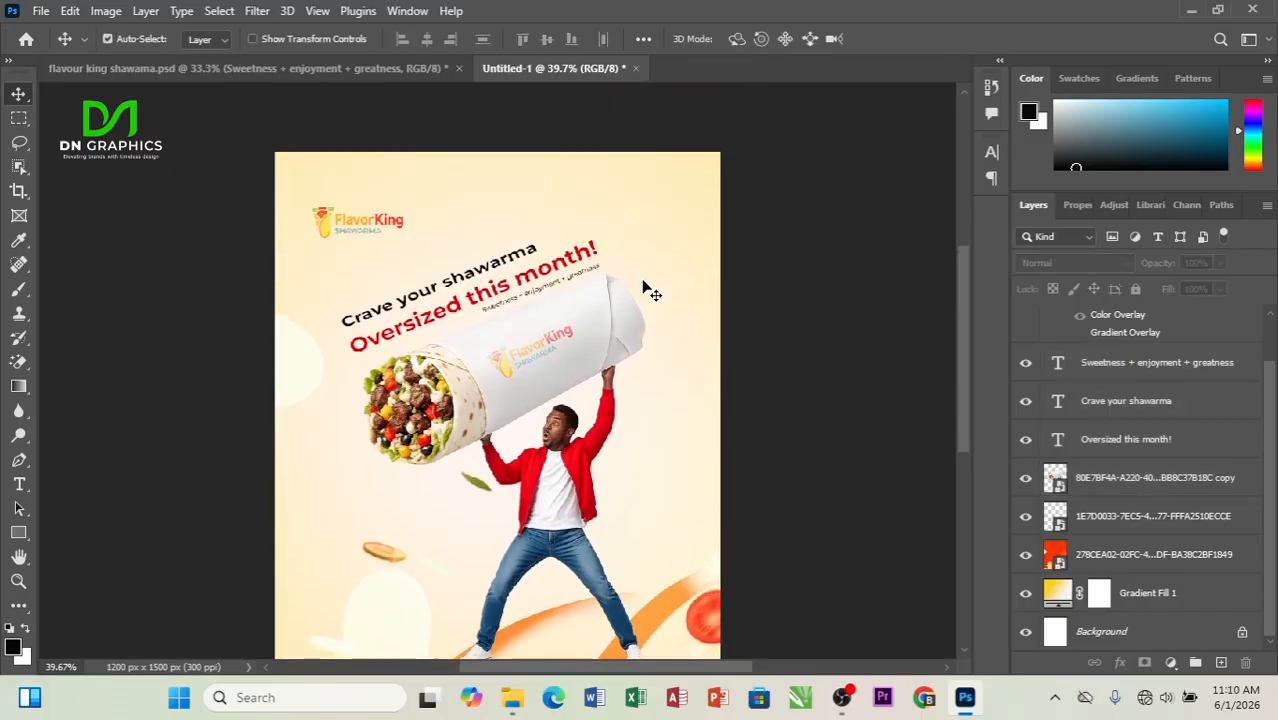
pyautogui.scroll(-5, 648, 290)
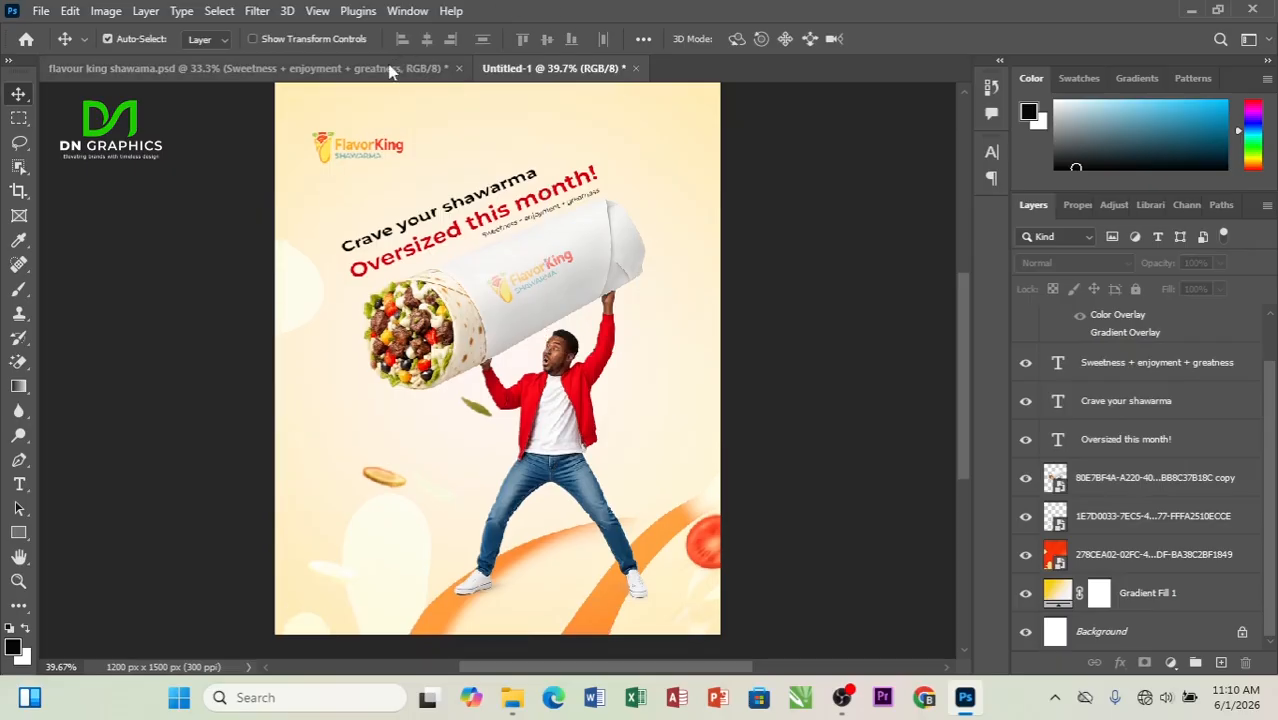
pyautogui.scroll(2, 414, 143)
# Copy the black bottom fade, Layer 1 with its mask, from flavour king shawama.psd to the bottom of the new flyer
pyautogui.click(391, 72)
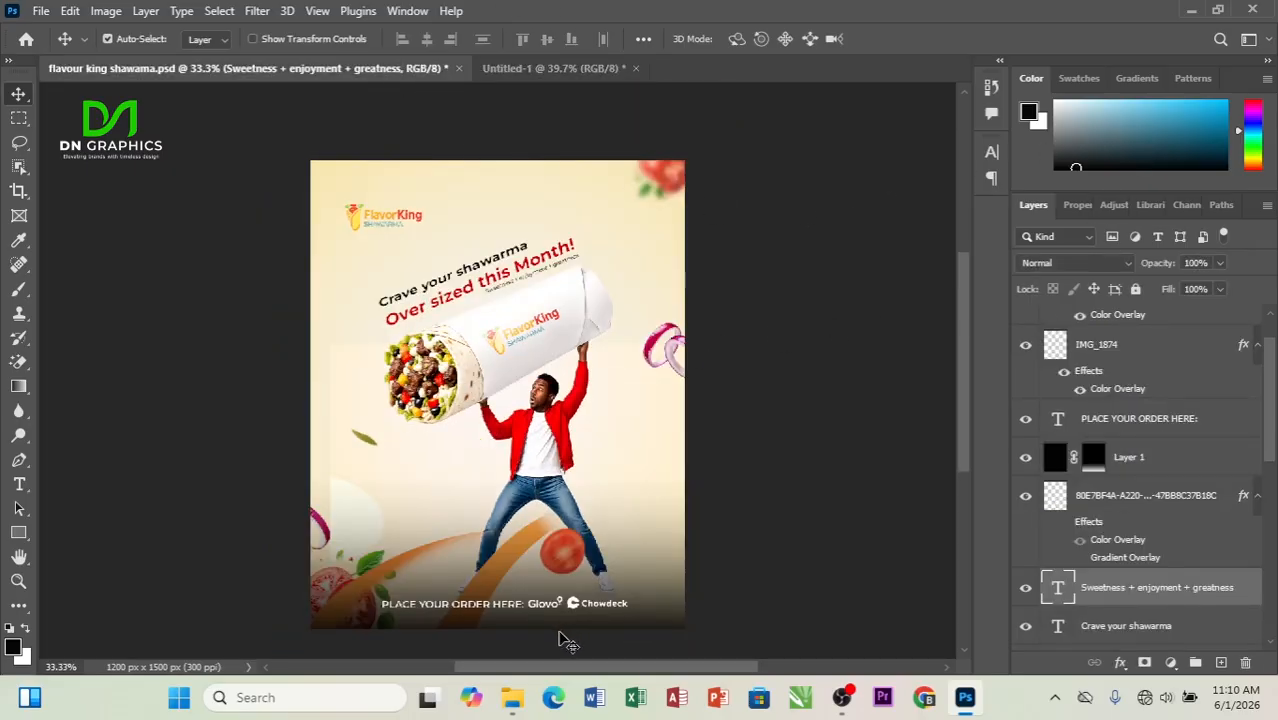
pyautogui.moveTo(556, 607); pyautogui.dragTo(533, 432)
pyautogui.scroll(-3, 481, 424)
pyautogui.scroll(-1, 612, 415)
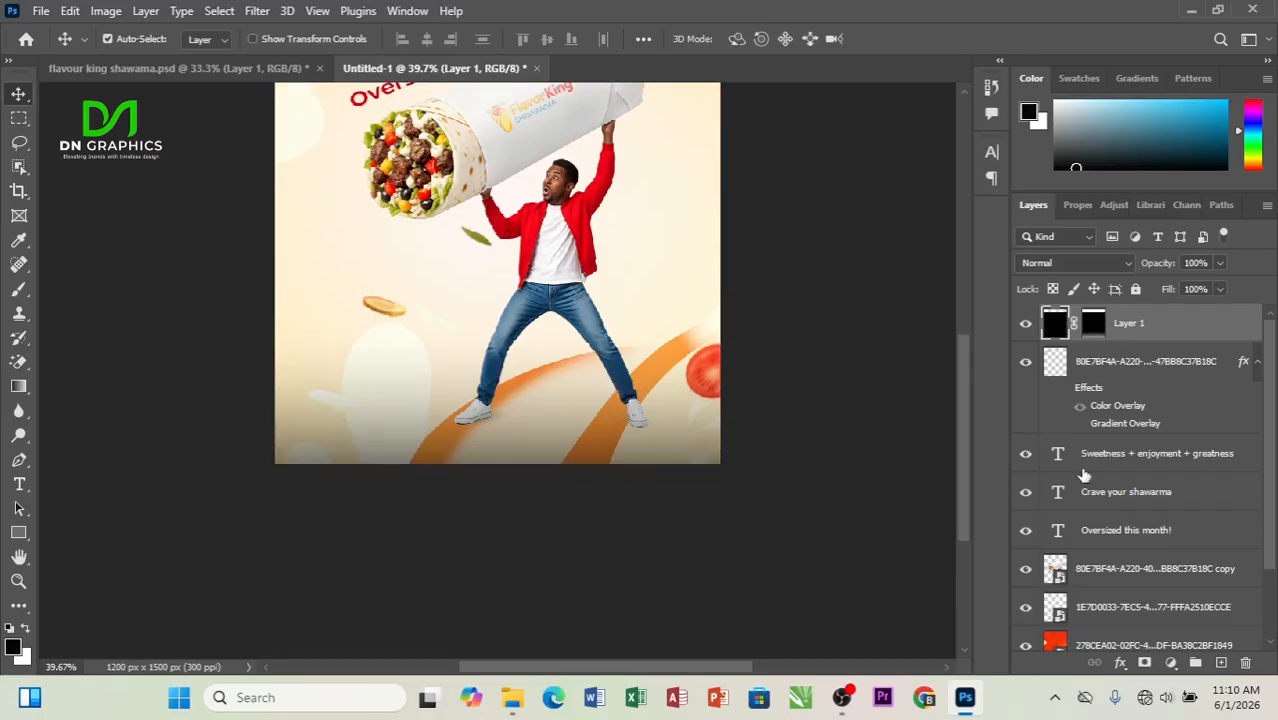
# Toggle the visibility of the black bottom fade to compare the flyer with and without it
pyautogui.click(1025, 323)
pyautogui.click(1025, 328)
pyautogui.click(1025, 328)
pyautogui.click(1025, 328)
pyautogui.click(1025, 328)
pyautogui.click(1025, 328)
pyautogui.click(1025, 328)
pyautogui.click(1025, 328)
# Copy the "PLACE YOUR ORDER HERE:" text and the Glovo and Chowdeck logos from flavour king shawama.psd to the bottom of the new flyer
pyautogui.scroll(3, 290, 225)
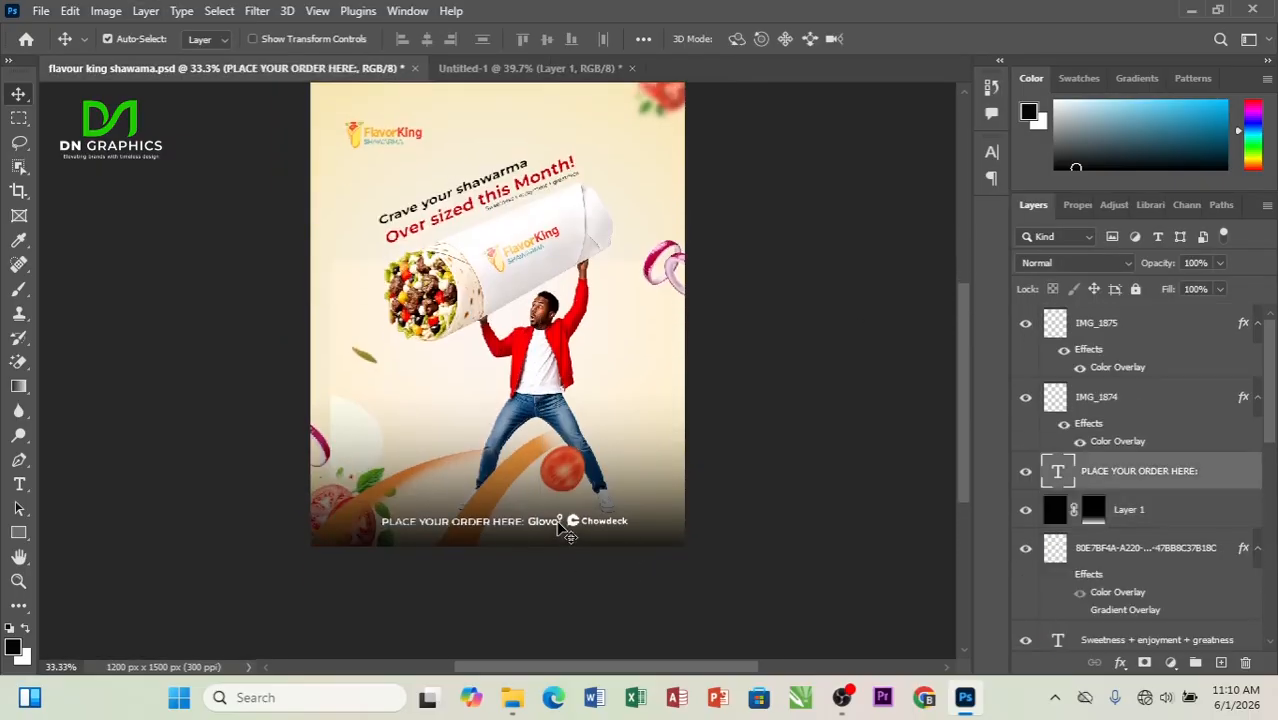
pyautogui.press('ctrl')
pyautogui.keyDown('shift'); pyautogui.click(1120, 328); pyautogui.keyUp('shift')
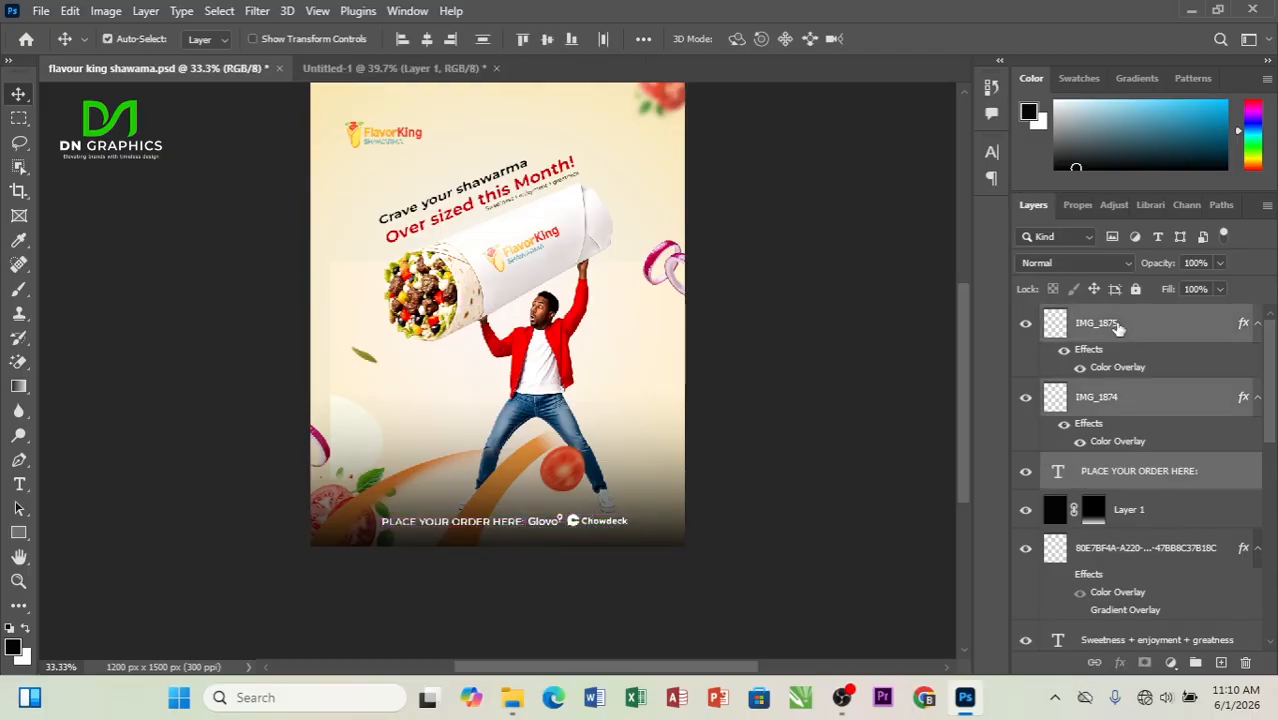
pyautogui.moveTo(1165, 395); pyautogui.dragTo(519, 620)
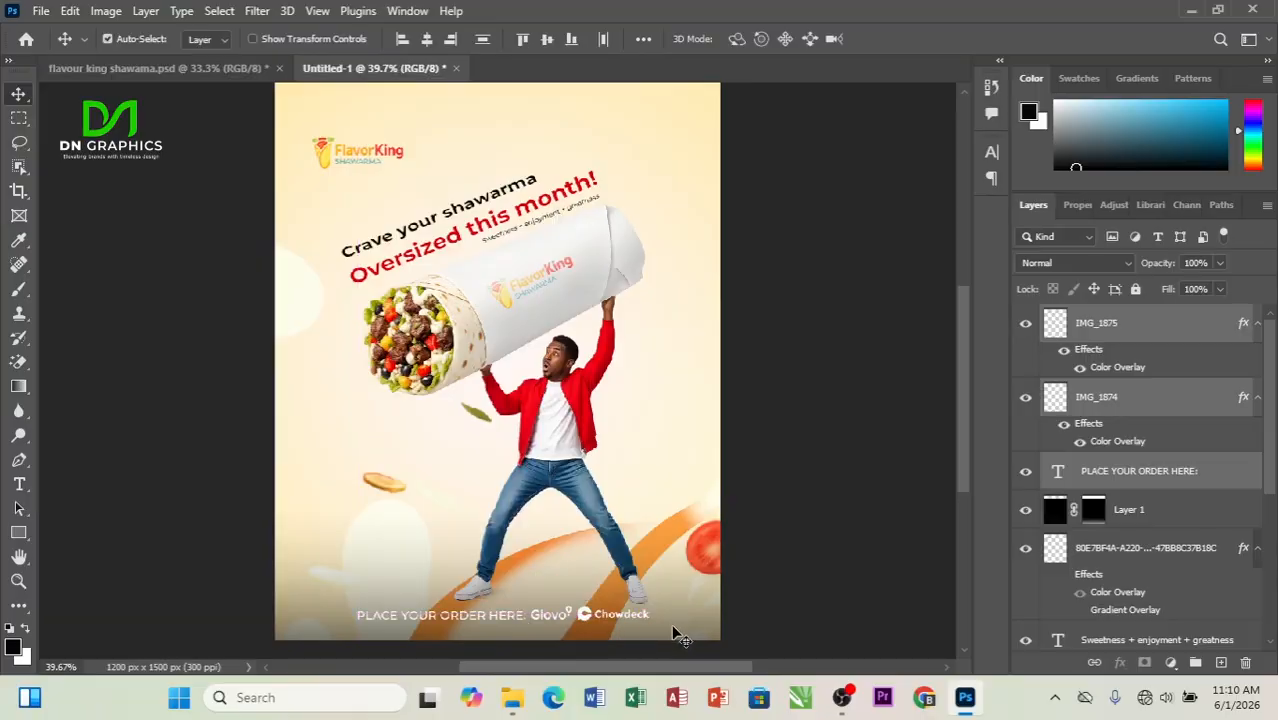
pyautogui.moveTo(683, 628); pyautogui.dragTo(705, 623)
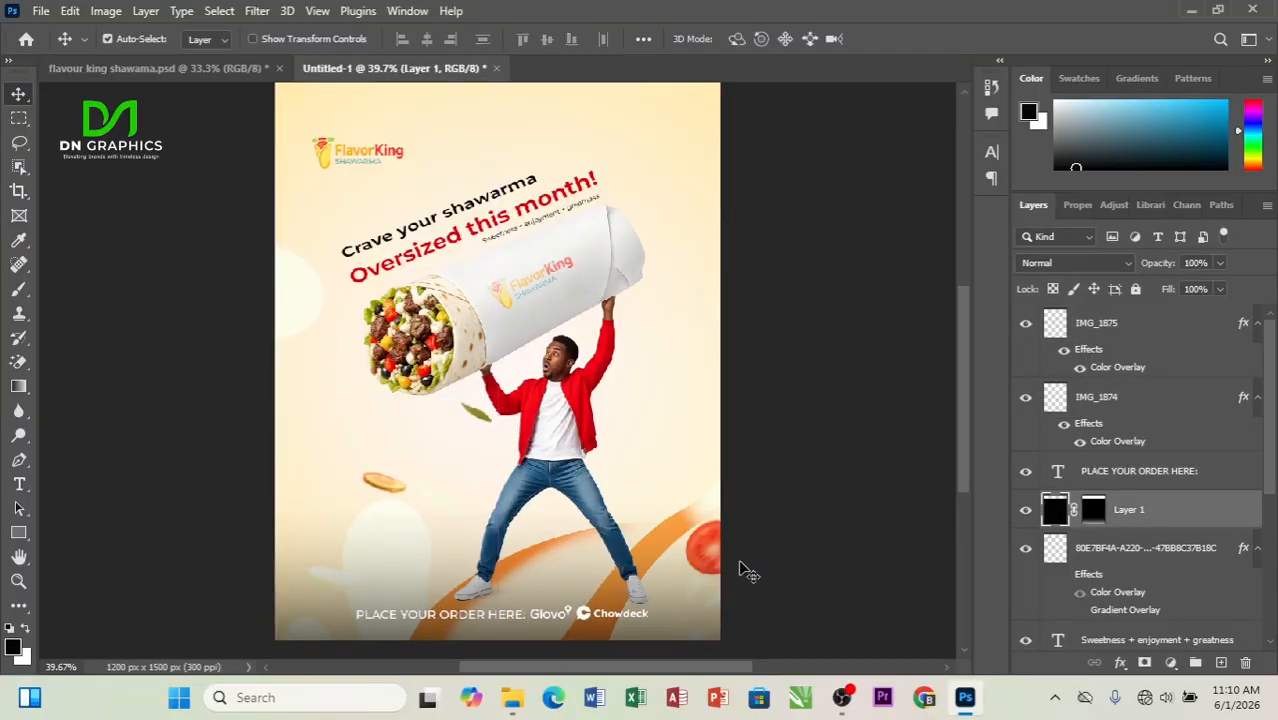
# Hide the Chowdeck logo's Color Overlay effect, and compare the Glovo and Chowdeck logos with and without their overlays
pyautogui.scroll(-5, 1170, 540)
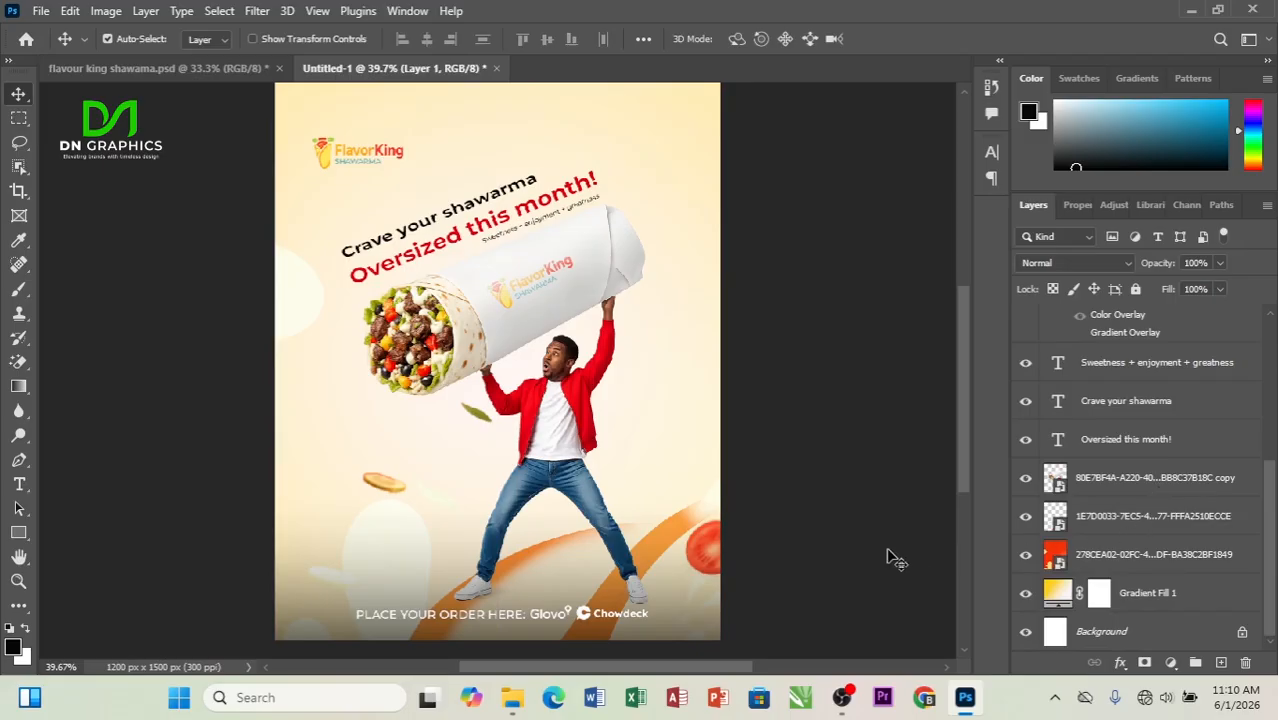
pyautogui.scroll(2, 884, 556)
pyautogui.scroll(4, 1192, 490)
pyautogui.scroll(-2, 1192, 490)
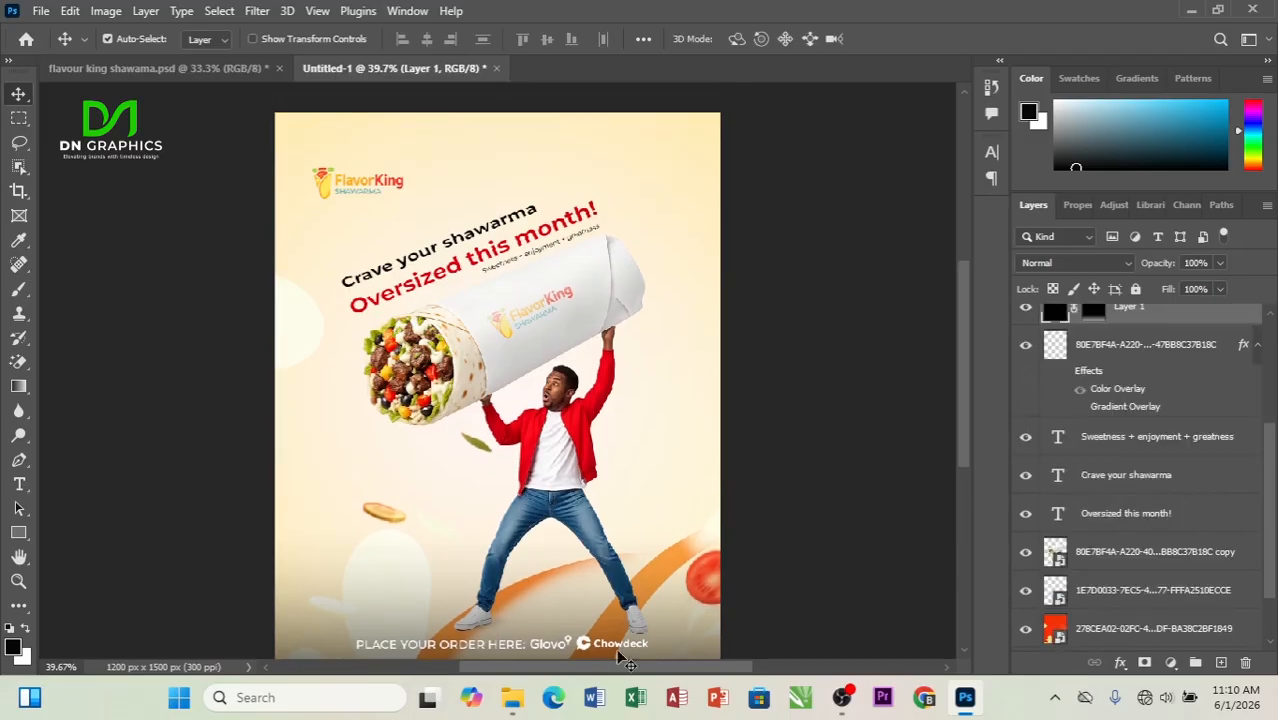
pyautogui.click(588, 646)
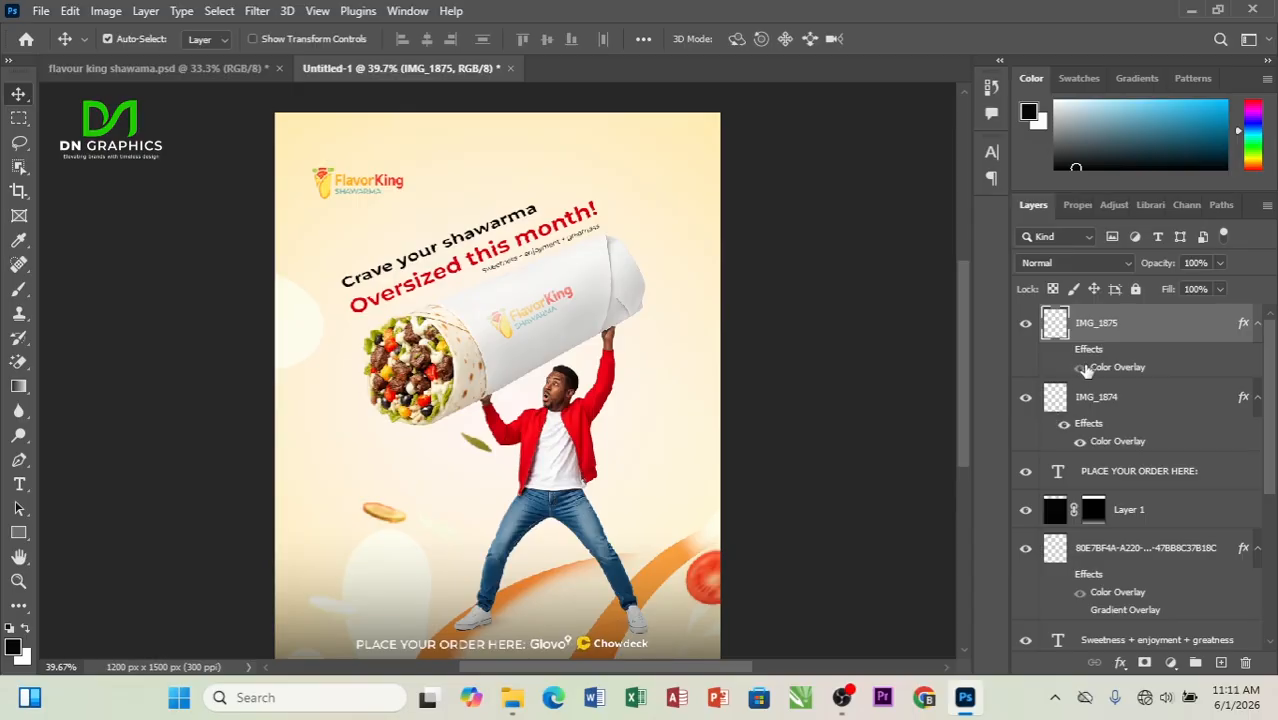
pyautogui.click(1066, 438)
pyautogui.click(1064, 426)
pyautogui.scroll(-4, 719, 434)
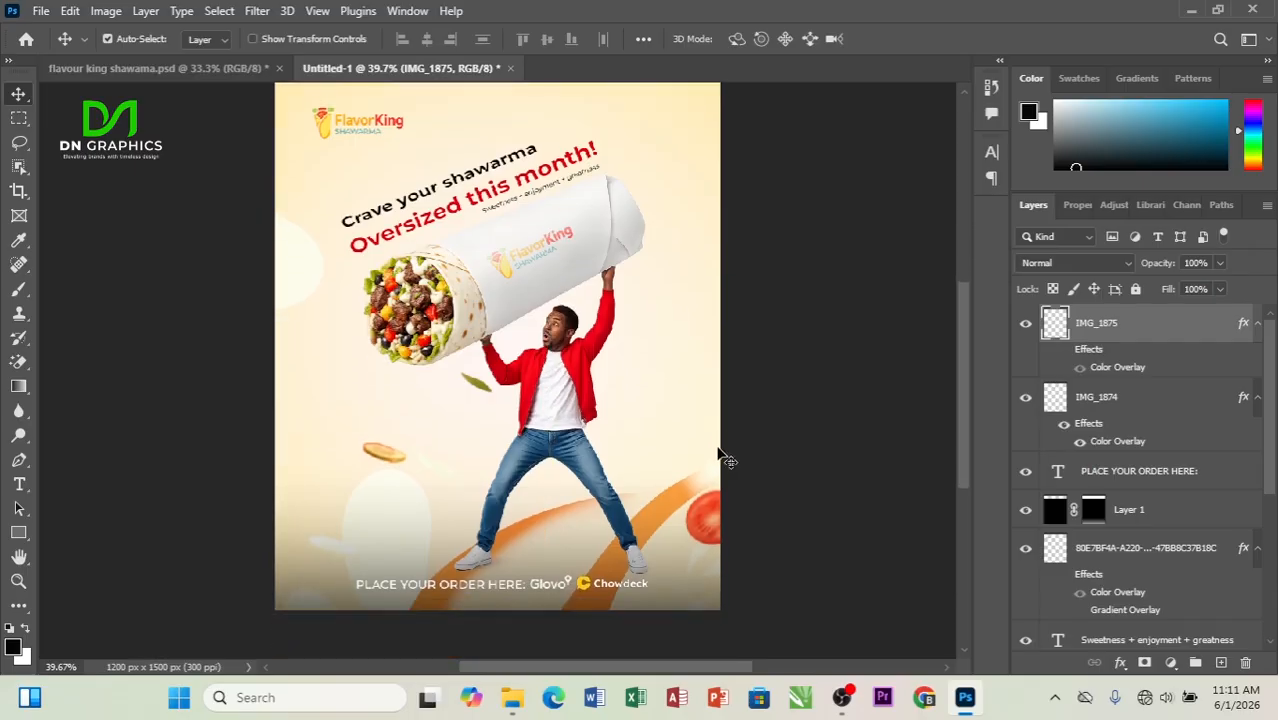
pyautogui.scroll(1, 725, 465)
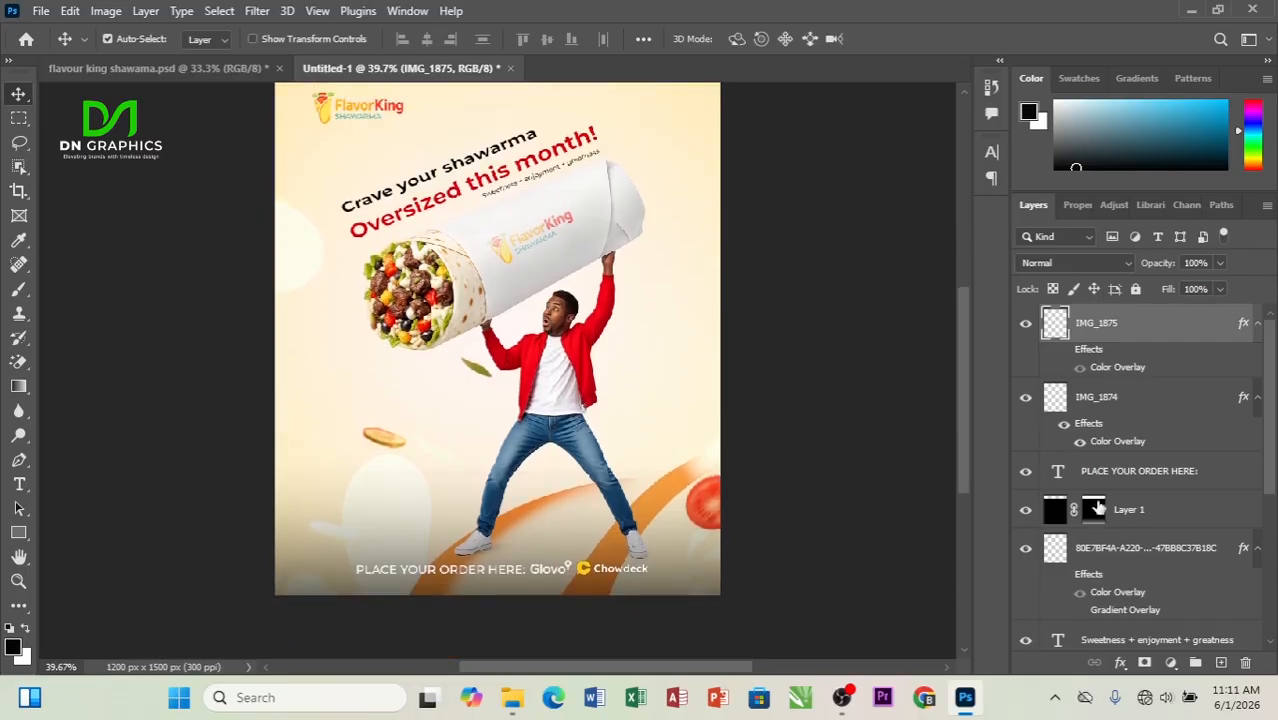
pyautogui.click(1081, 368)
pyautogui.click(1081, 368)
# Try recolouring the Glovo logo's Color Overlay with the yellow f8c805 sampled from the Chowdeck icon
pyautogui.click(1098, 444)
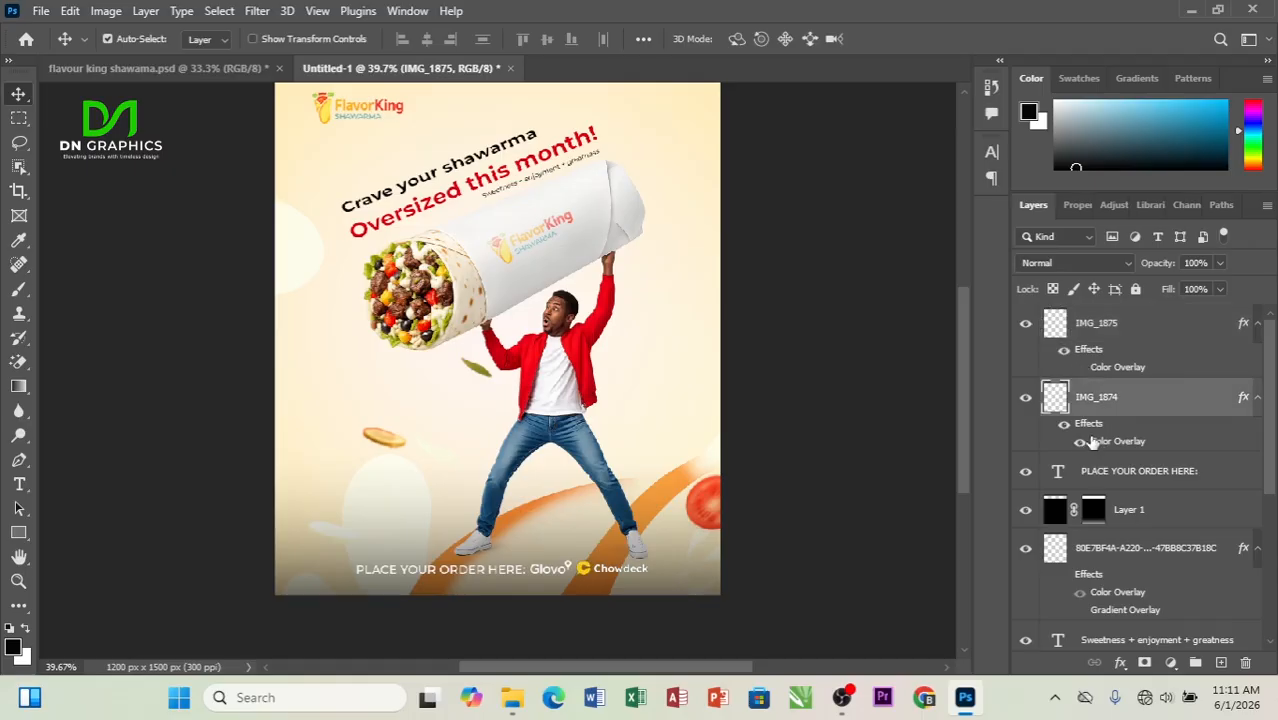
pyautogui.doubleClick(1094, 442)
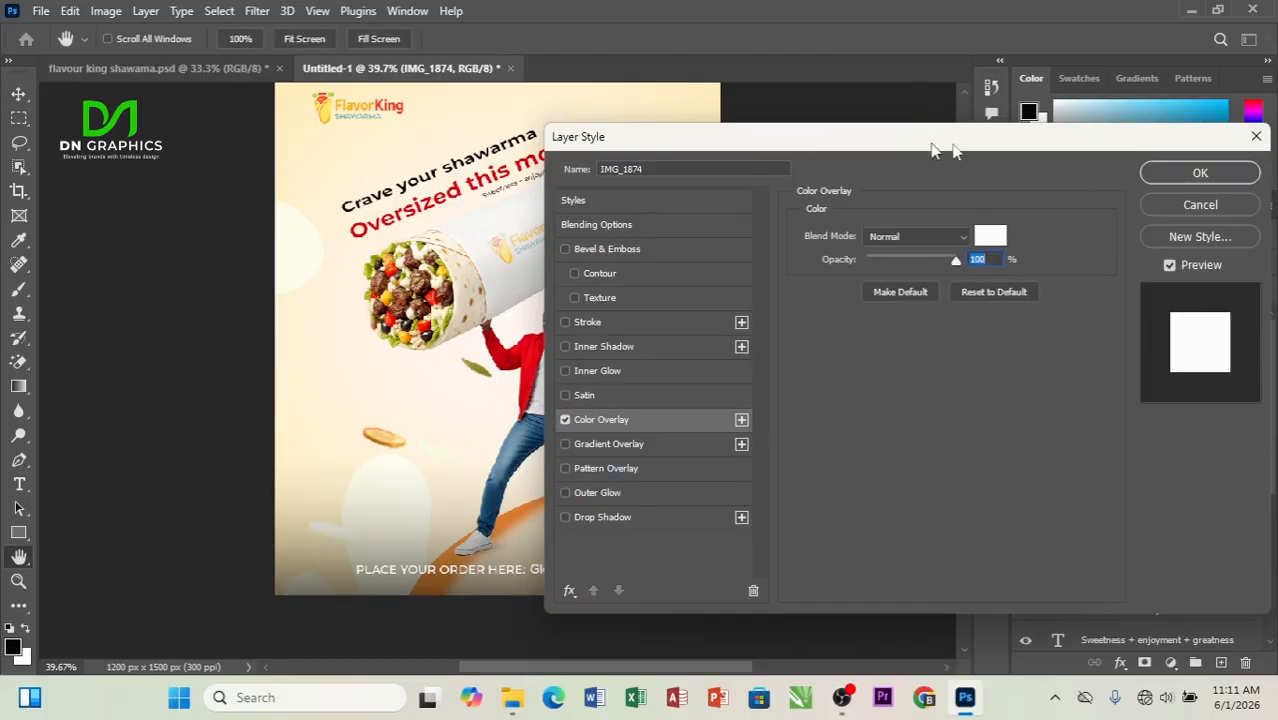
pyautogui.moveTo(937, 137); pyautogui.dragTo(1201, 107)
pyautogui.click(1253, 208)
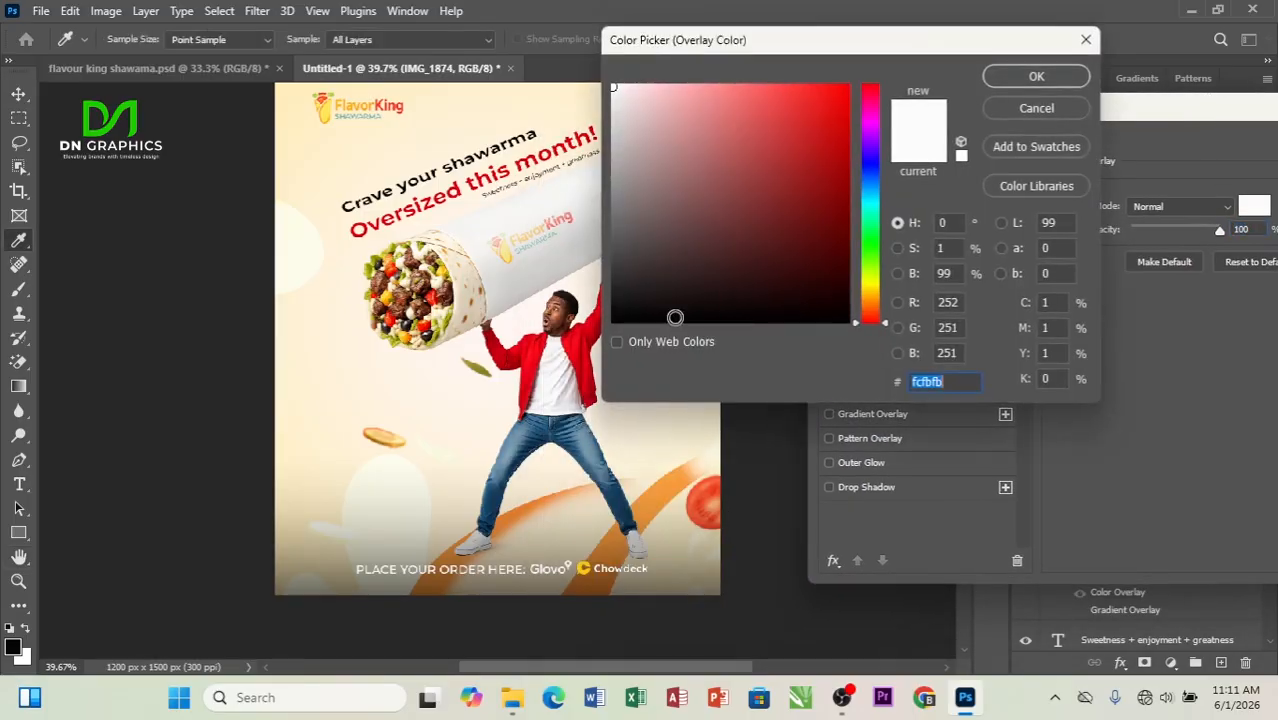
pyautogui.click(578, 568)
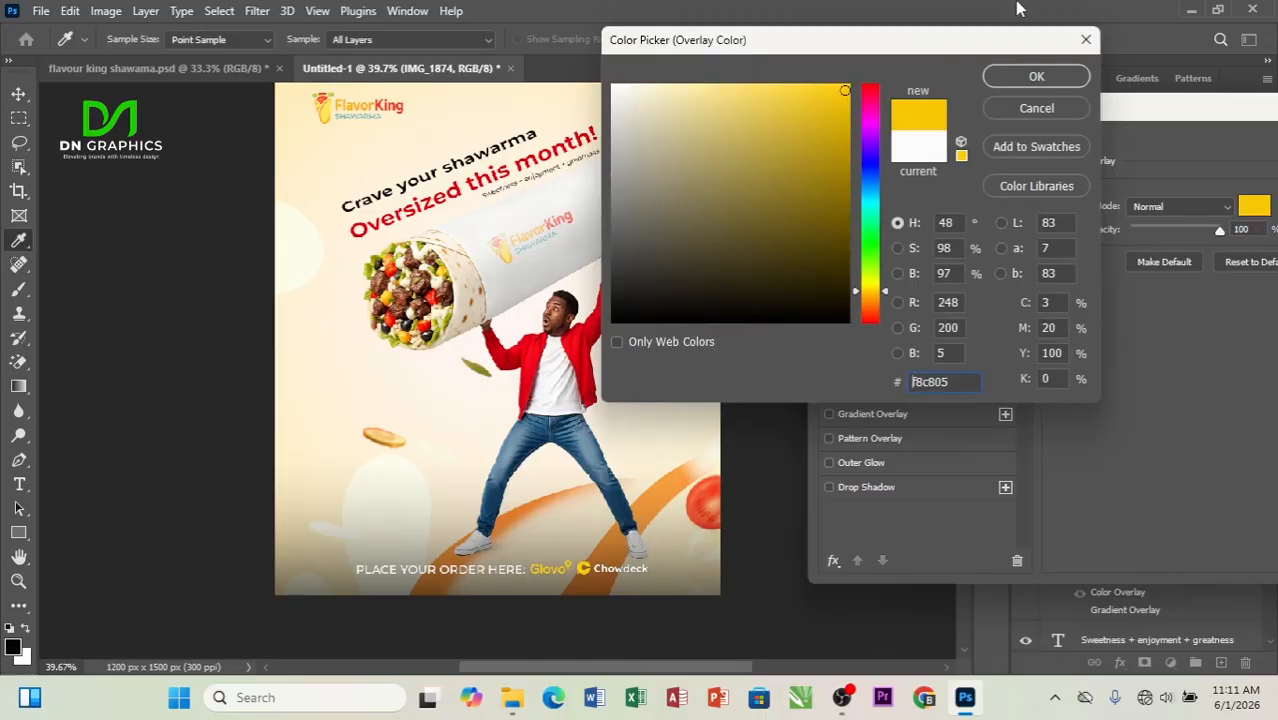
pyautogui.click(1086, 39)
pyautogui.moveTo(1163, 101); pyautogui.dragTo(925, 132)
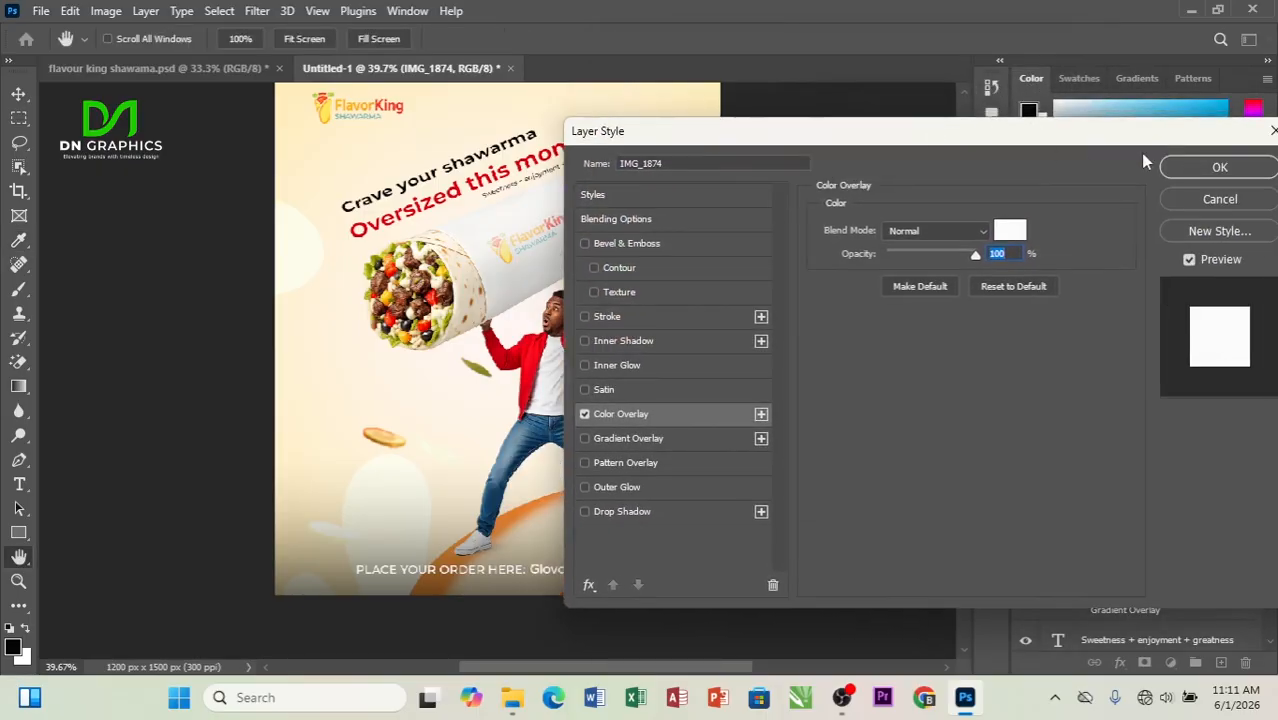
# Try dark greens 182400 and 2d4500 and the sampled yellow ffc701 as the Glovo logo's overlay colour, and discard the changes
pyautogui.moveTo(1066, 143); pyautogui.dragTo(1202, 130)
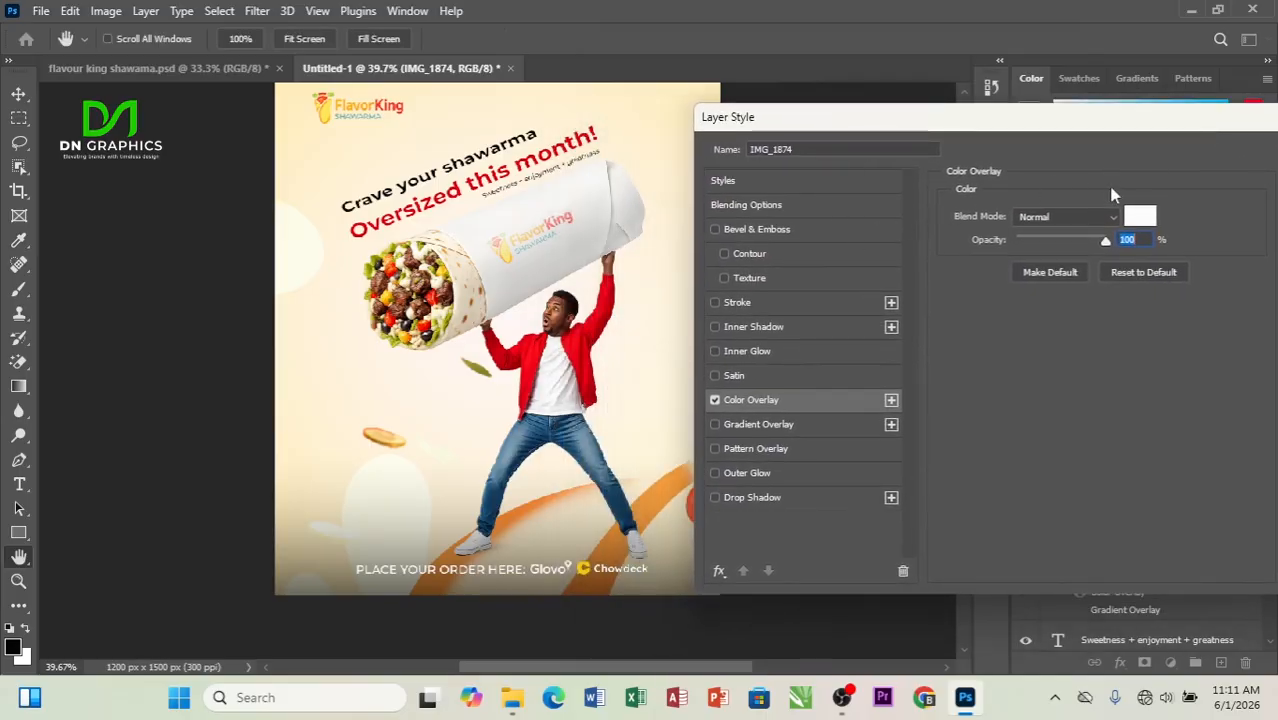
pyautogui.click(1143, 218)
pyautogui.click(871, 275)
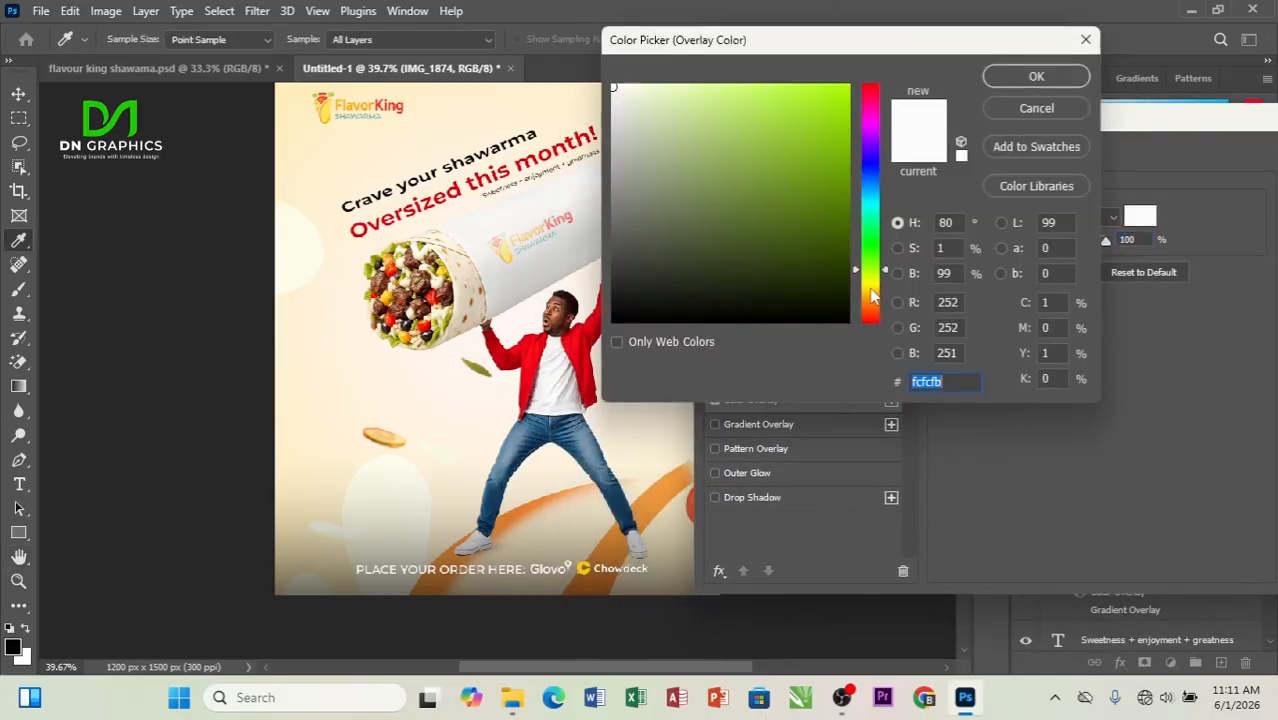
pyautogui.click(848, 290)
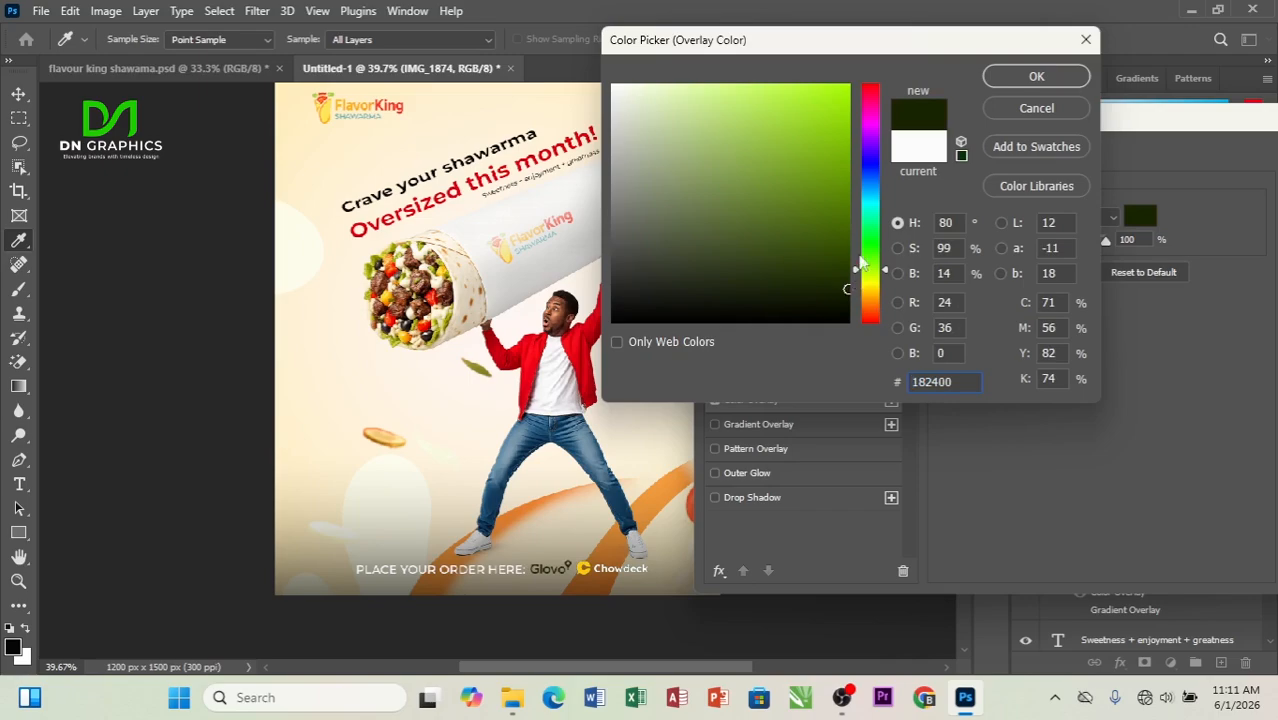
pyautogui.click(848, 258)
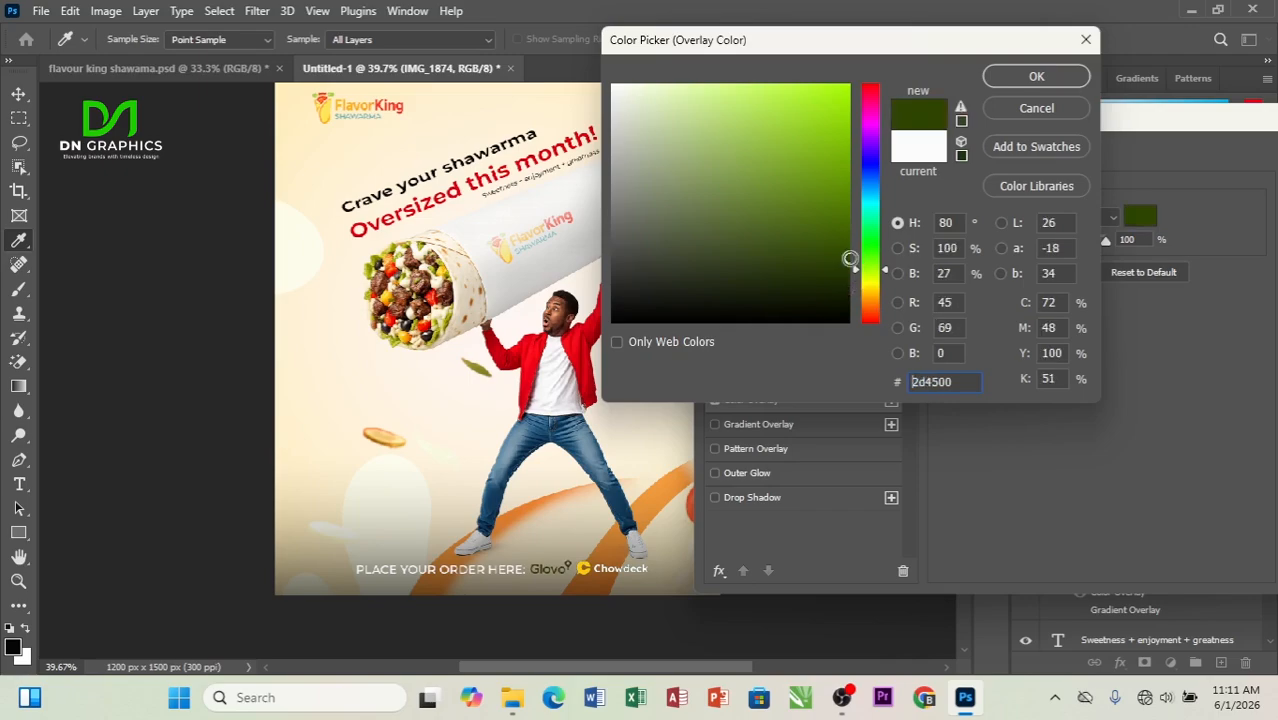
pyautogui.click(581, 568)
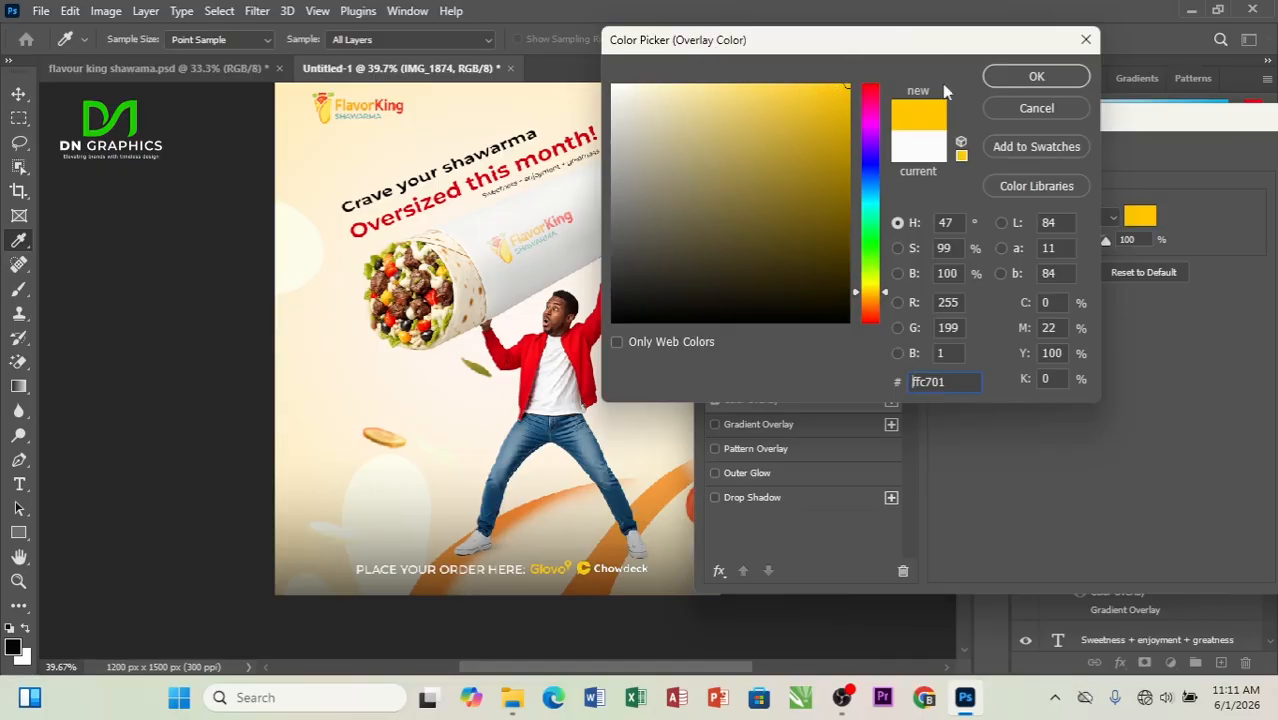
pyautogui.click(1084, 41)
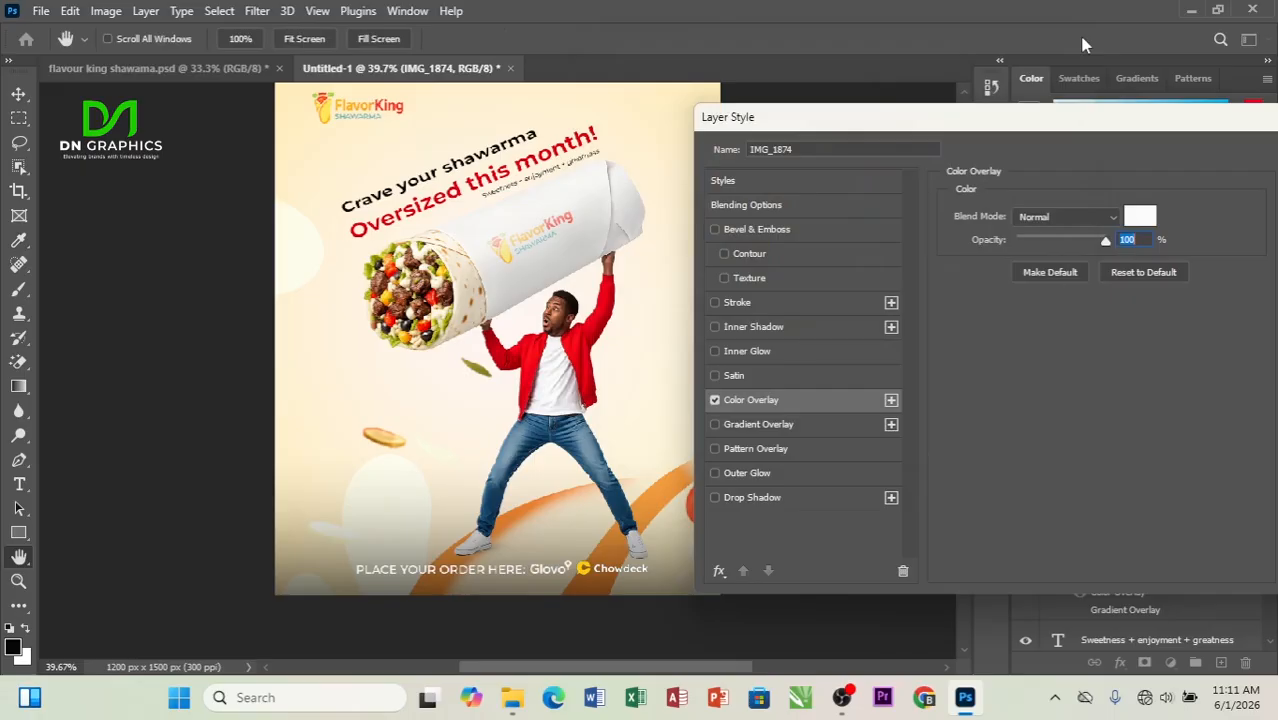
pyautogui.moveTo(1205, 122); pyautogui.dragTo(958, 144)
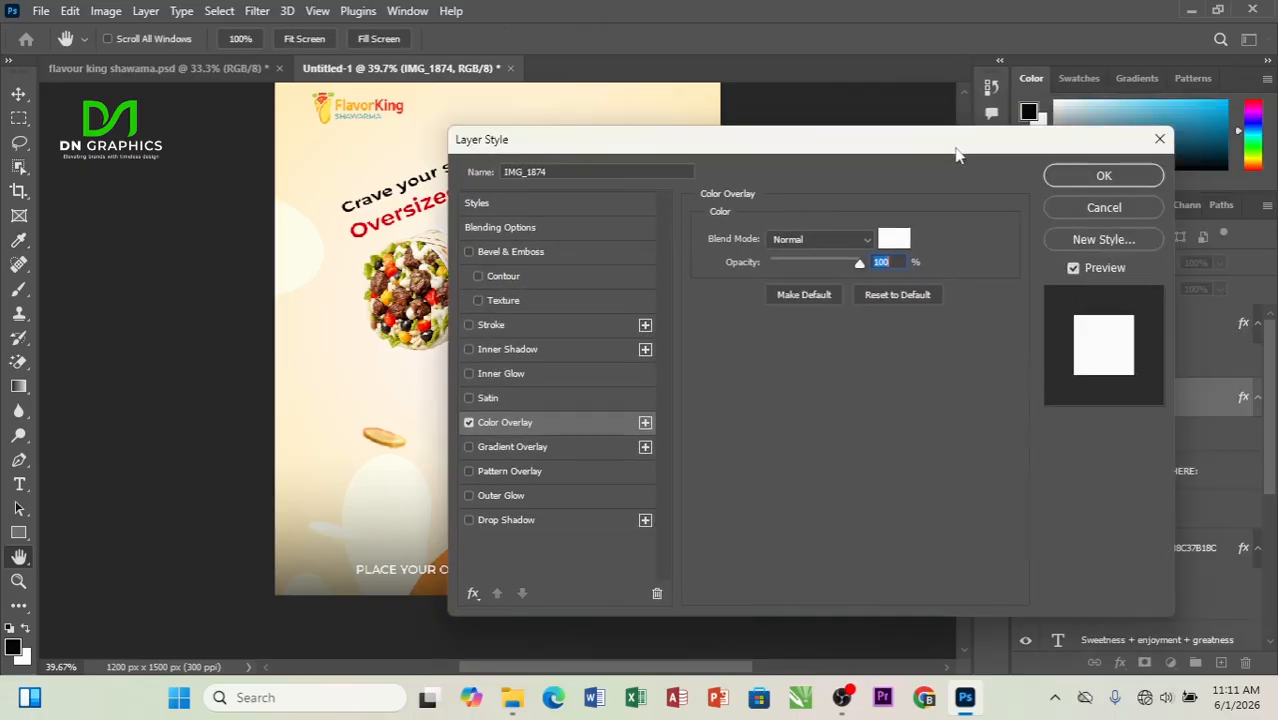
pyautogui.click(1159, 141)
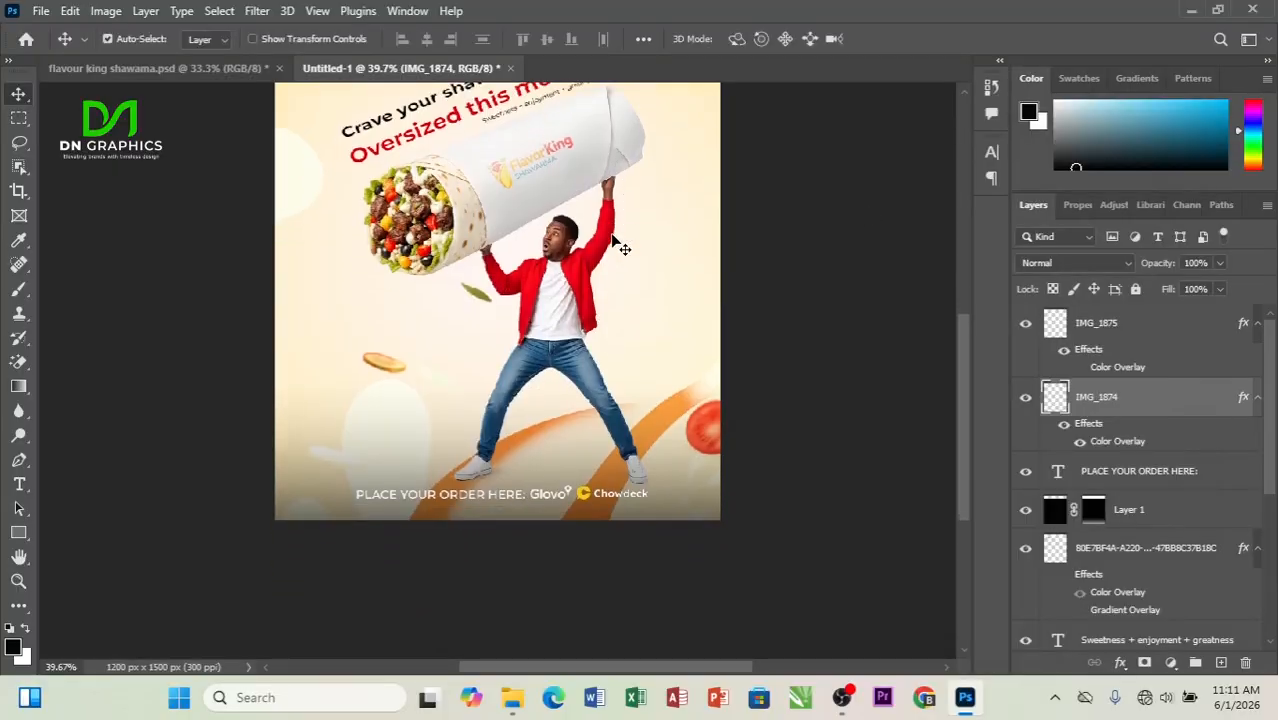
# Copy the blurred tomato with leaves from flavour king shawama.psd into the upper-right corner of the new flyer
pyautogui.click(240, 69)
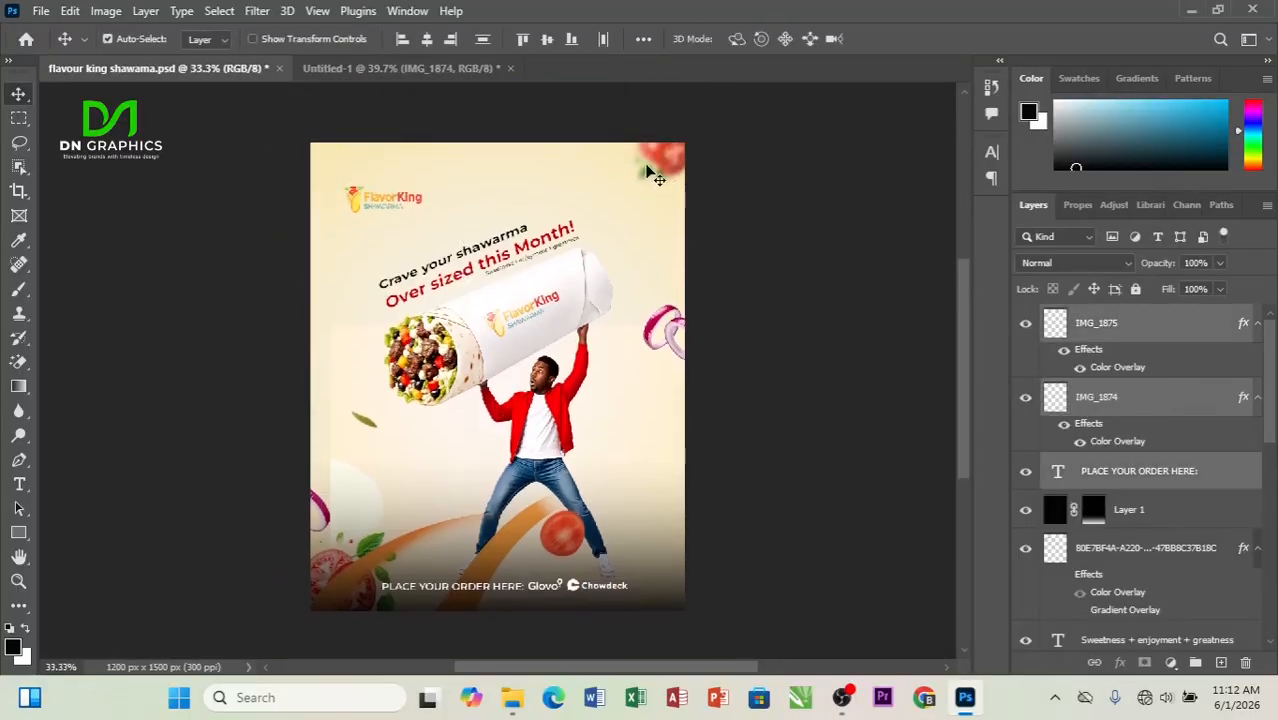
pyautogui.click(402, 68)
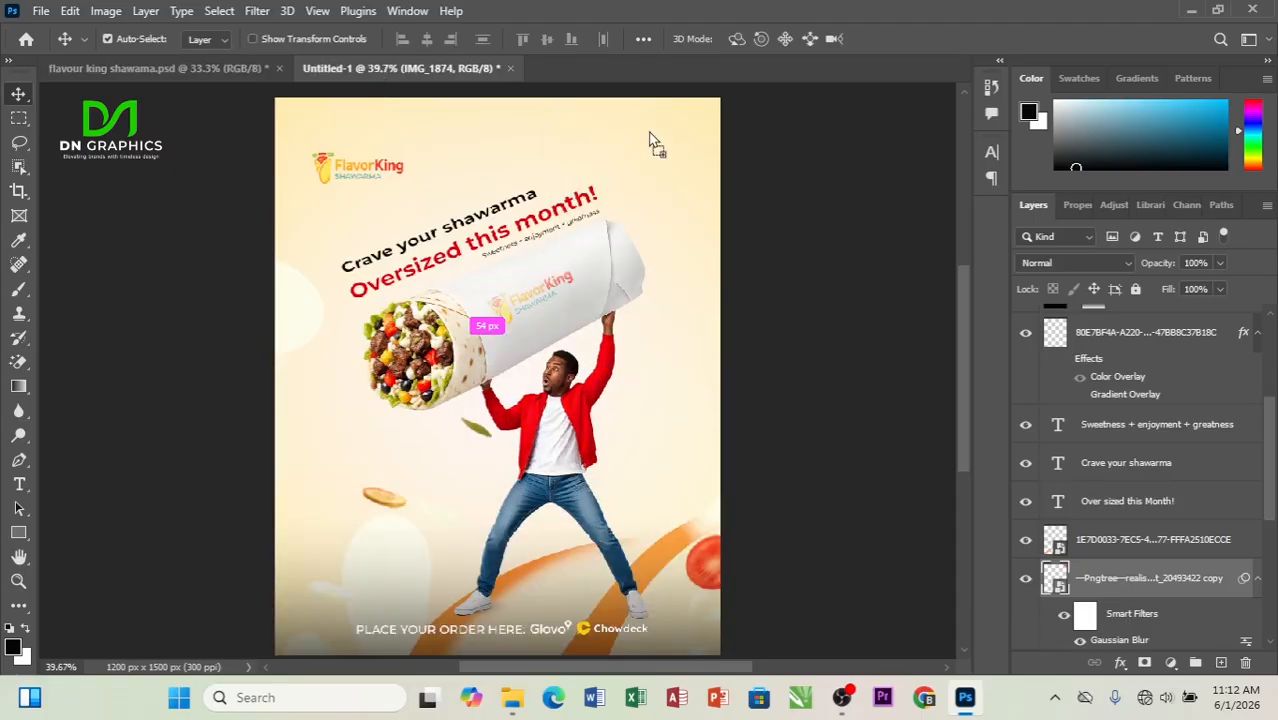
pyautogui.moveTo(650, 131); pyautogui.dragTo(712, 117)
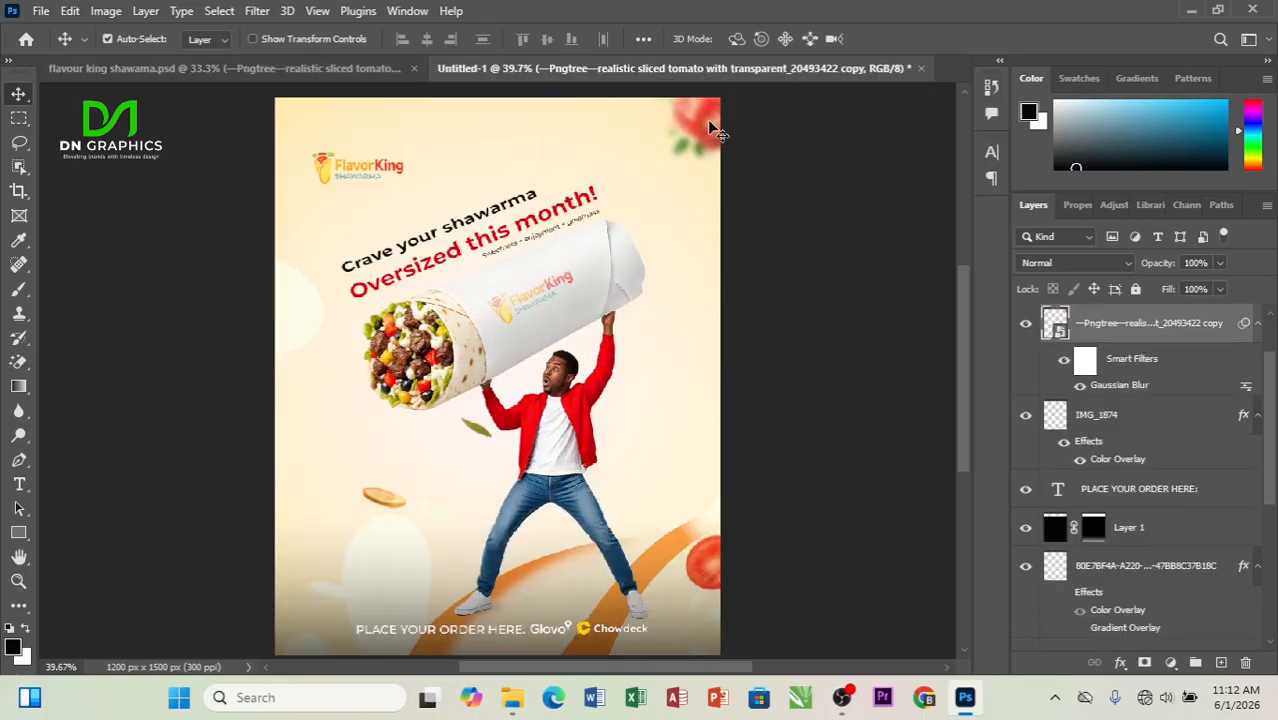
# Copy the red onion slices from flavour king shawama.psd to the new flyer's right edge, beside the man's raised arm
pyautogui.click(276, 68)
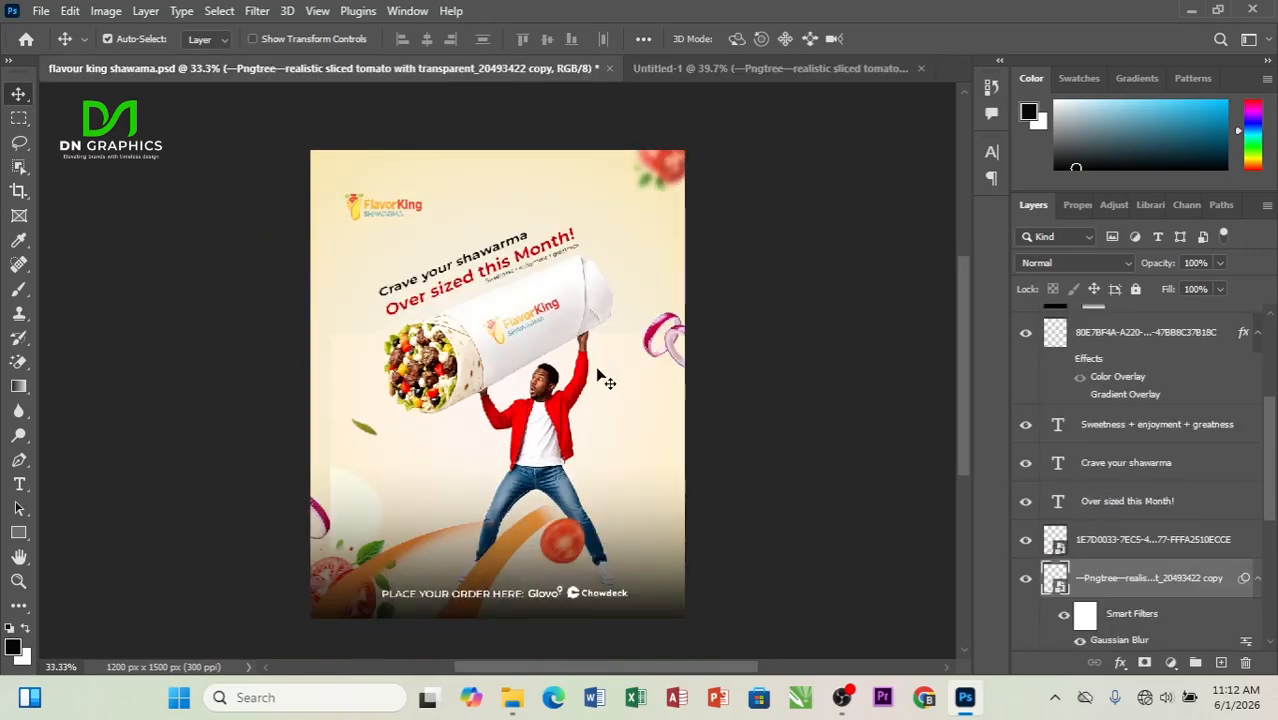
pyautogui.moveTo(668, 337); pyautogui.dragTo(752, 104)
pyautogui.moveTo(678, 467); pyautogui.dragTo(710, 370)
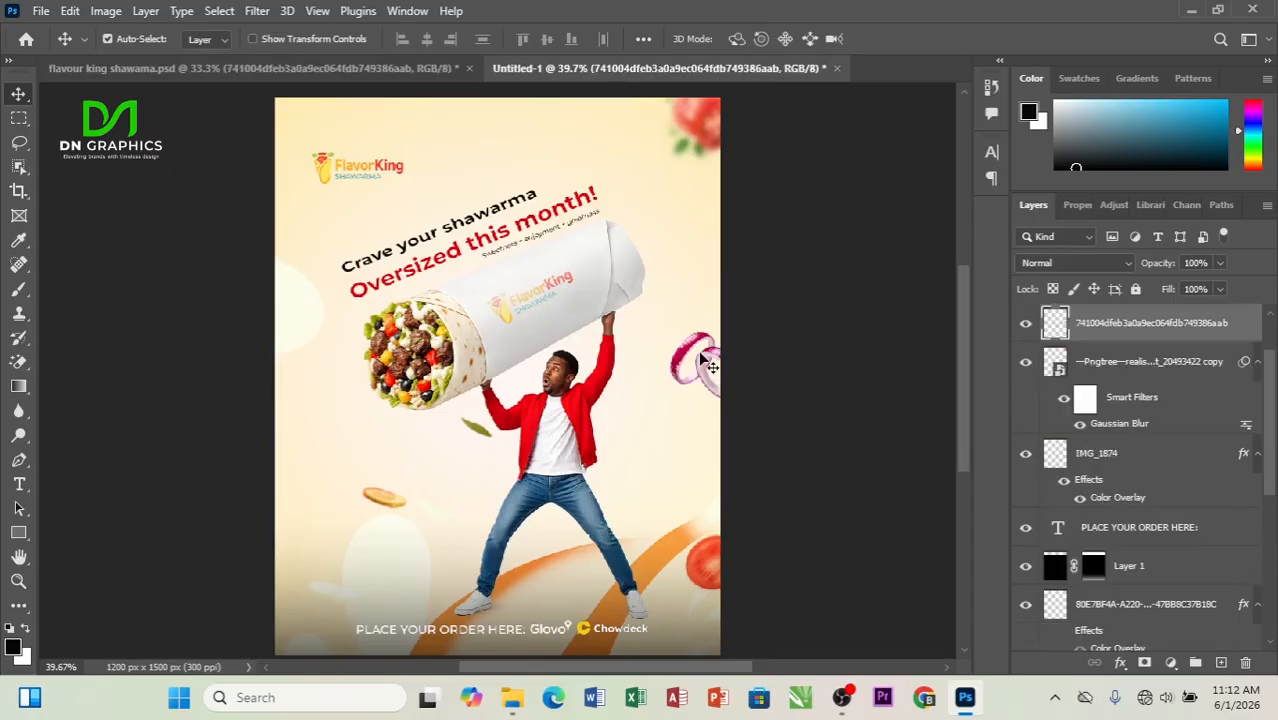
pyautogui.moveTo(713, 364); pyautogui.dragTo(719, 366)
# Copy the sharp sliced tomato with basil leaves from flavour king shawama.psd into the lower-left corner of the new flyer
pyautogui.click(365, 70)
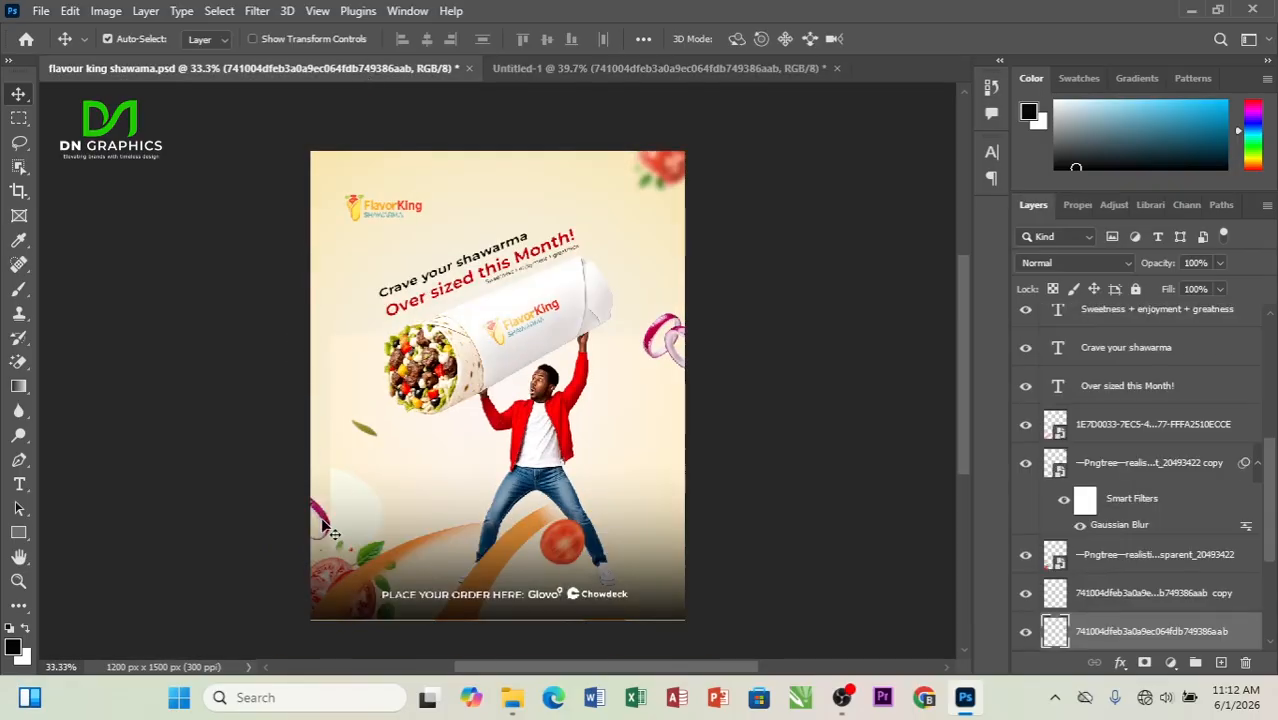
pyautogui.moveTo(322, 525); pyautogui.dragTo(575, 230)
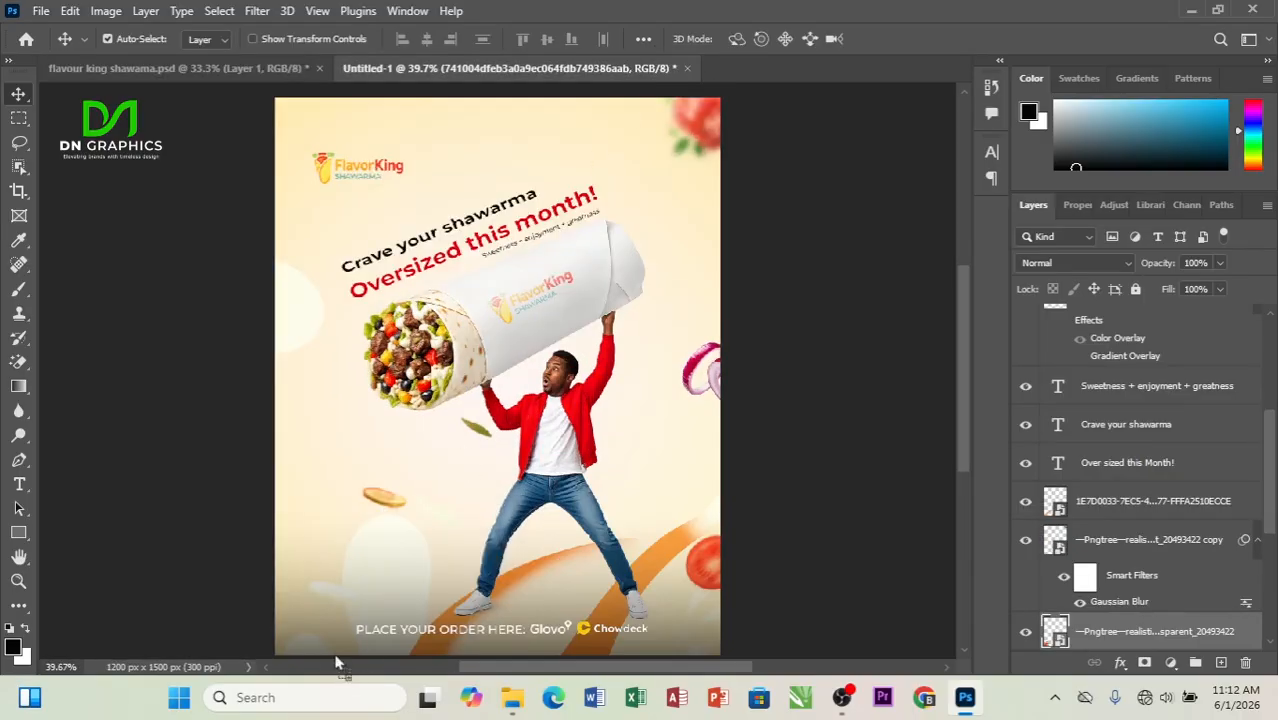
pyautogui.moveTo(322, 603)
pyautogui.mouseDown()
pyautogui.moveTo(330, 515)
pyautogui.moveTo(325, 591)
pyautogui.mouseUp()
pyautogui.scroll(-1, 328, 605)
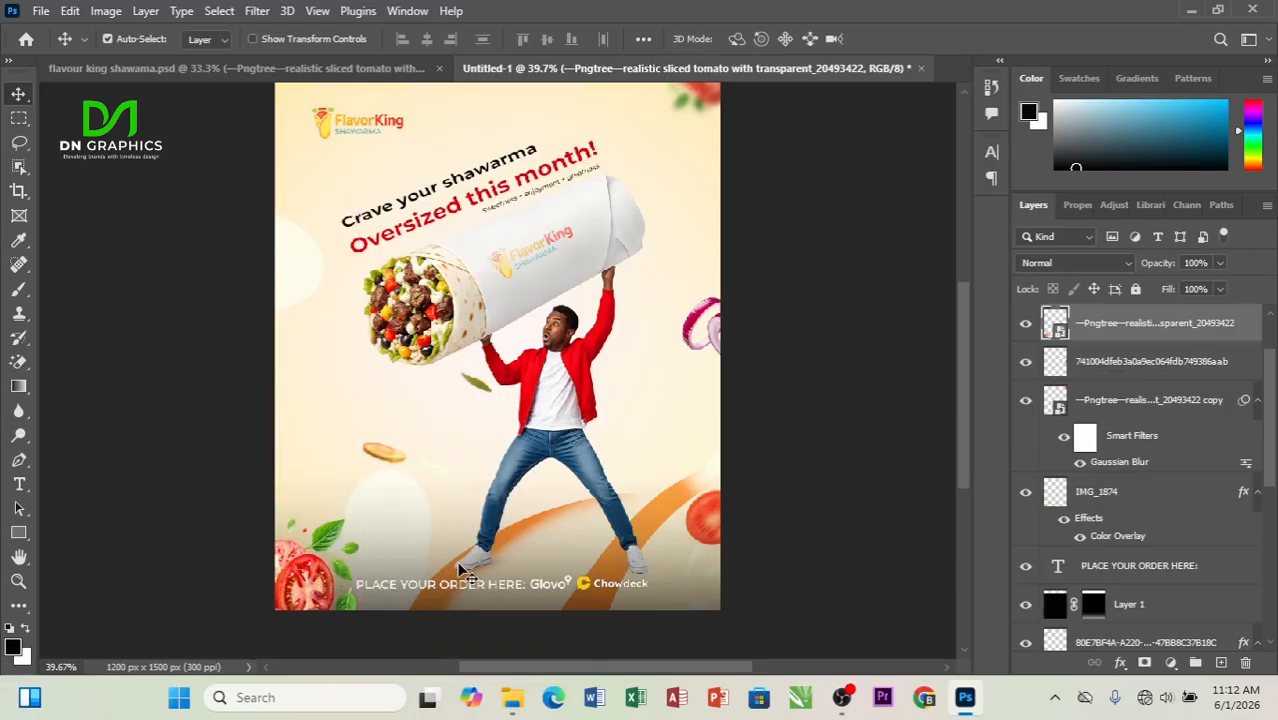
# Scale the background layer with the orange swirls and tomato slice to 29.76% and reposition it at X 565.72 px, Y 591.38 px
pyautogui.moveTo(677, 512); pyautogui.dragTo(697, 510)
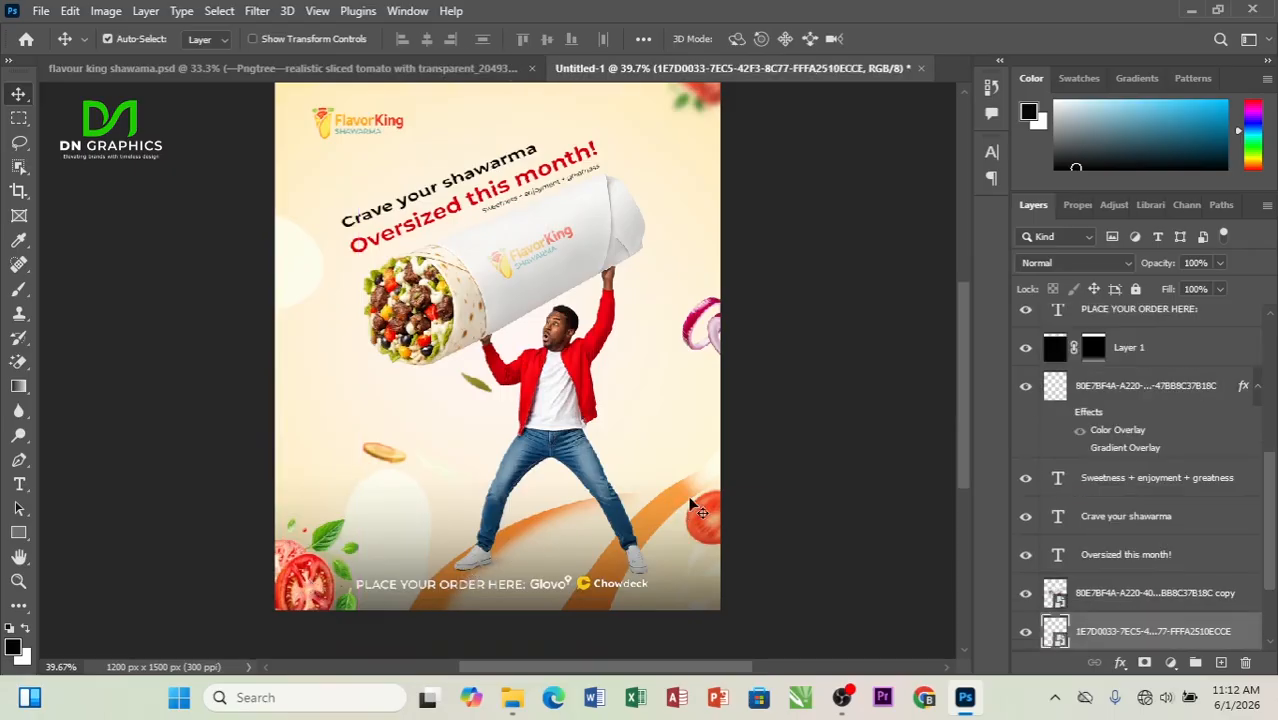
pyautogui.hotkey('ctrl', 't')
pyautogui.moveTo(484, 537); pyautogui.dragTo(432, 541)
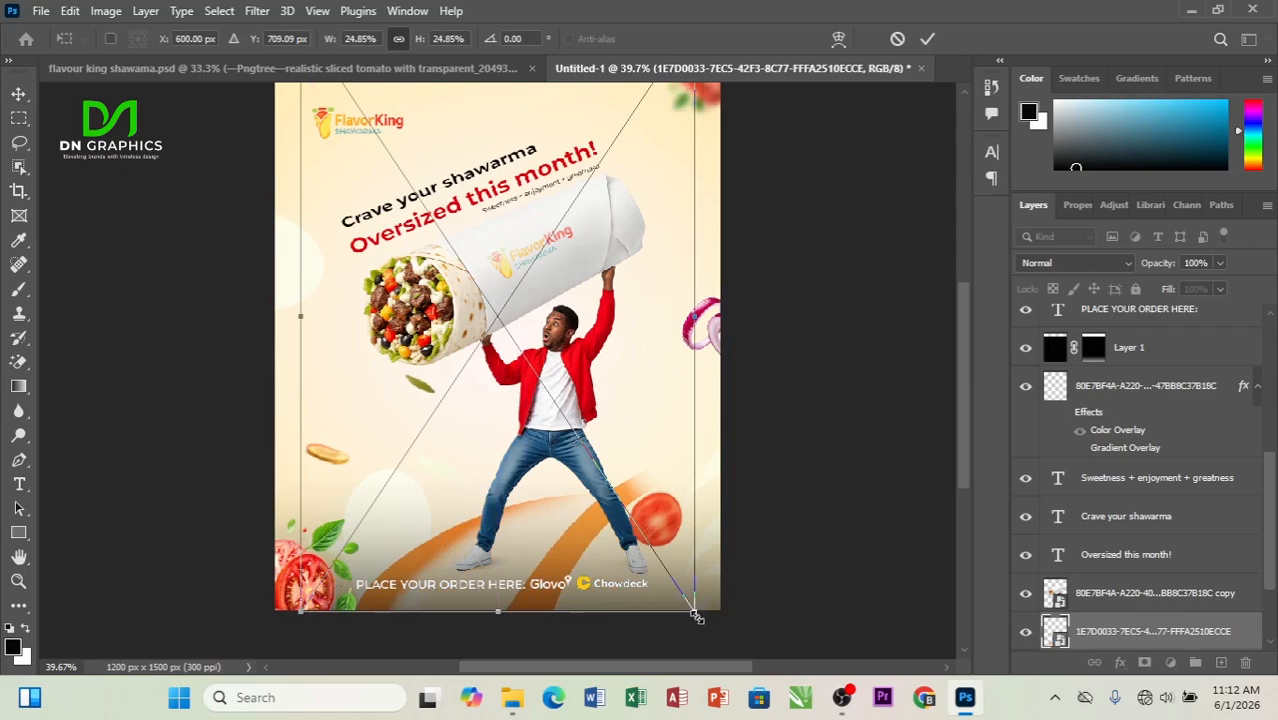
pyautogui.moveTo(698, 618); pyautogui.dragTo(724, 658)
pyautogui.hotkey('ctrl', 'z')
pyautogui.moveTo(616, 583); pyautogui.dragTo(605, 565)
pyautogui.moveTo(704, 632); pyautogui.dragTo(714, 645)
pyautogui.moveTo(649, 600); pyautogui.dragTo(649, 574)
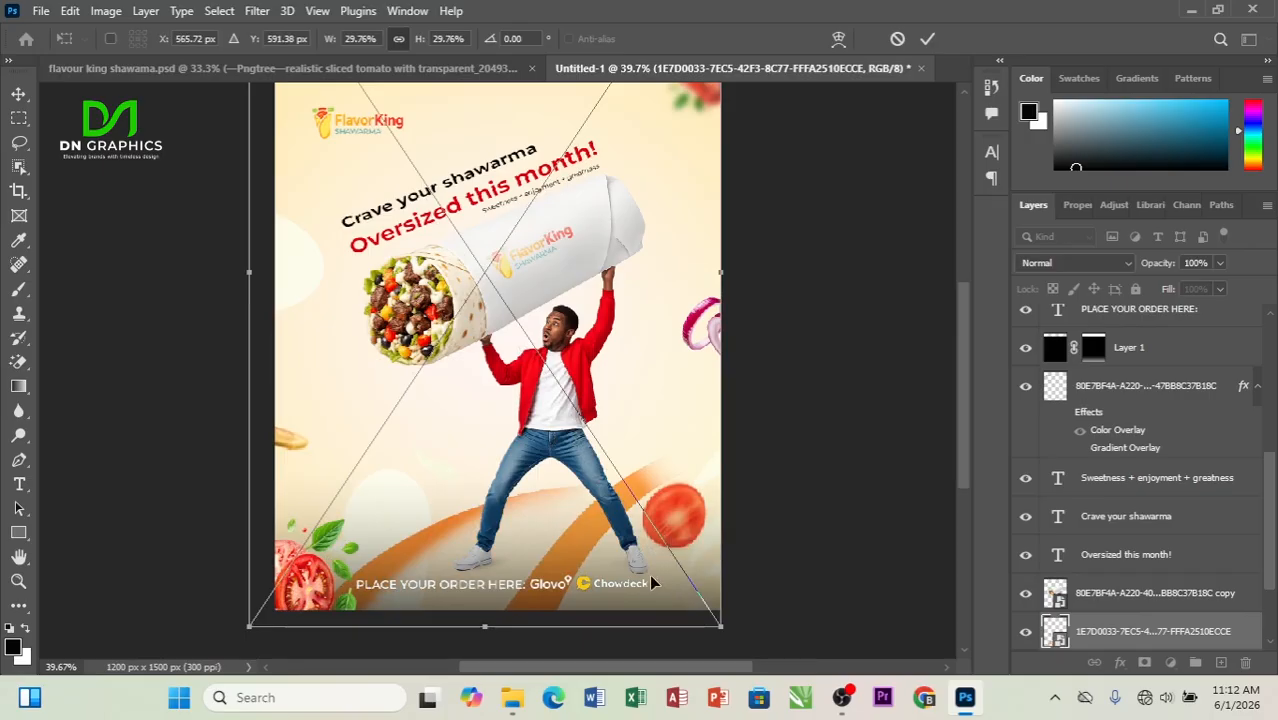
pyautogui.press('Return')
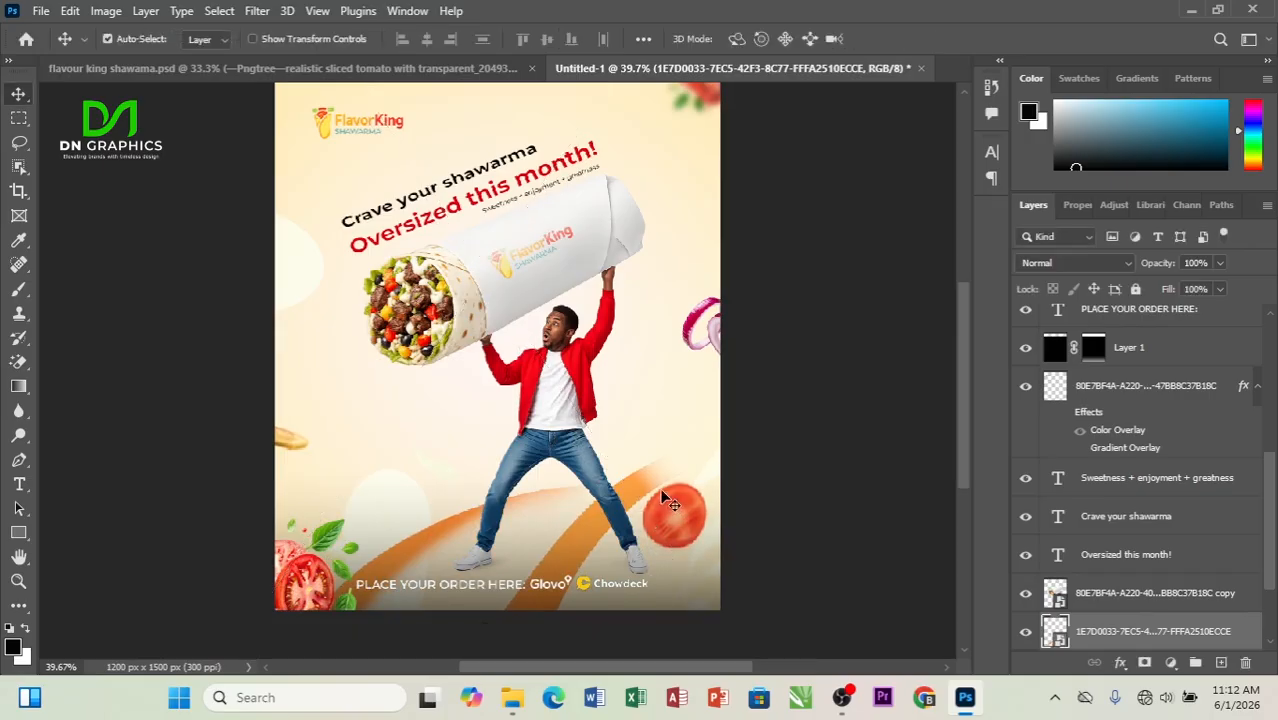
pyautogui.scroll(2, 660, 495)
pyautogui.scroll(2, 656, 497)
pyautogui.scroll(-4, 656, 500)
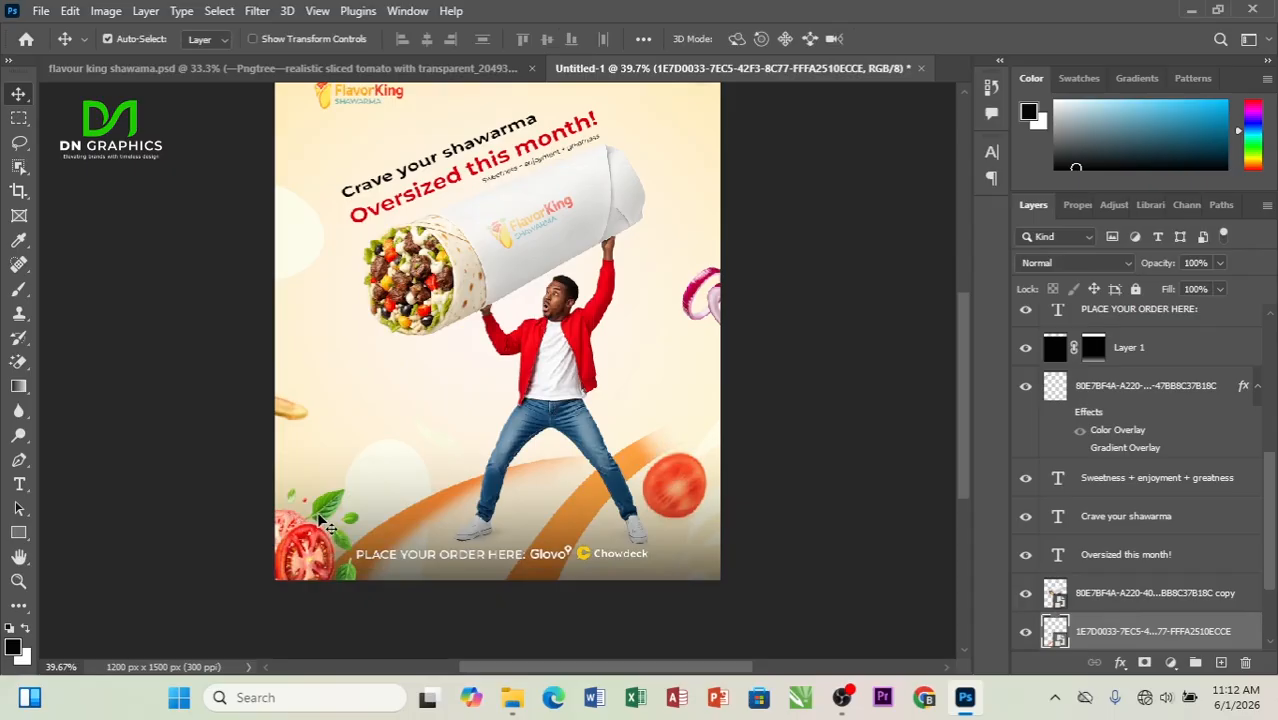
# Shift the sharp sliced tomato with basil leaves further into the flyer's lower-left corner so it runs partly off the canvas
pyautogui.moveTo(322, 520); pyautogui.dragTo(316, 549)
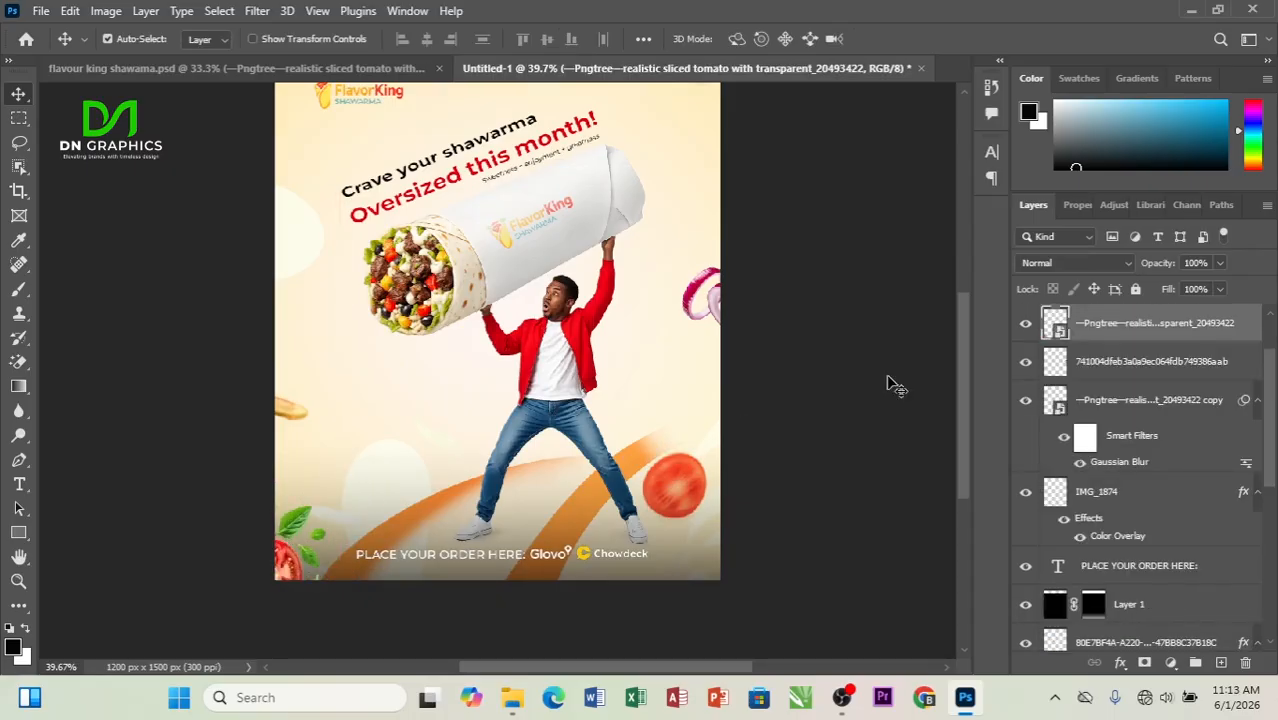
pyautogui.scroll(2, 548, 93)
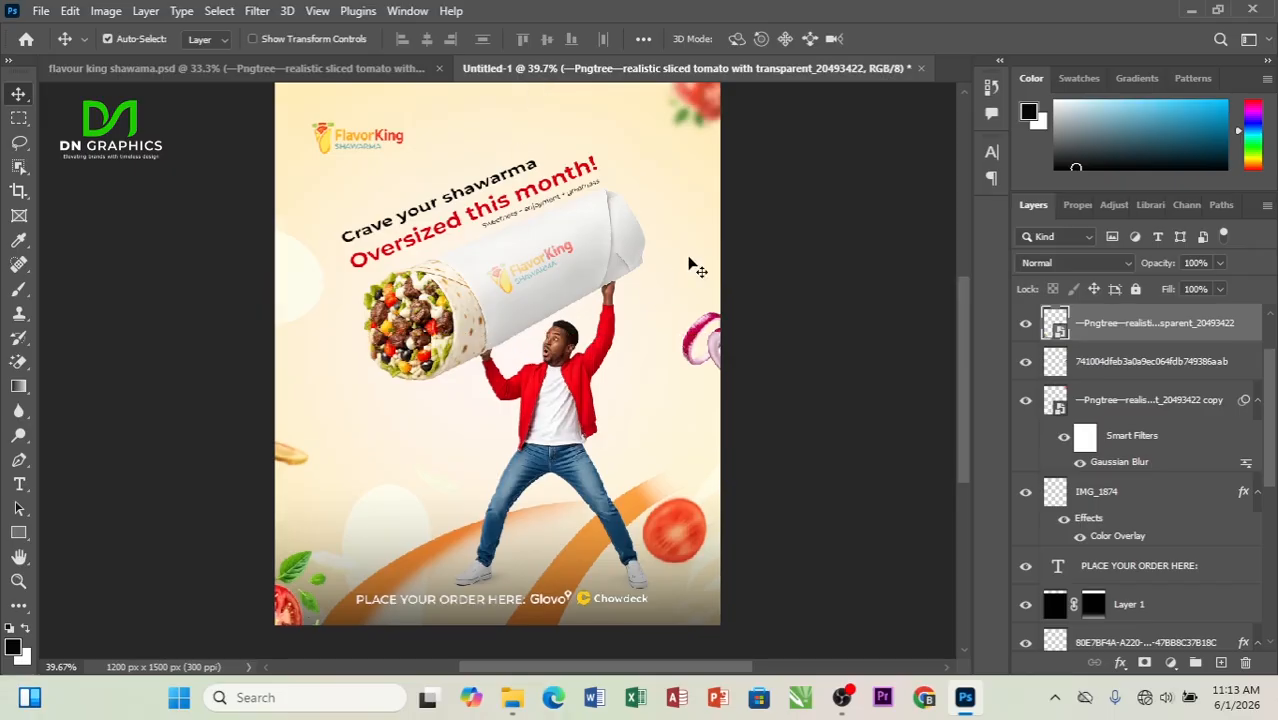
# Copy the left-edge red onion slice from flavour king shawama.psd to the new flyer's left edge, level with the headline
pyautogui.hotkey('ctrl', 'Tab')
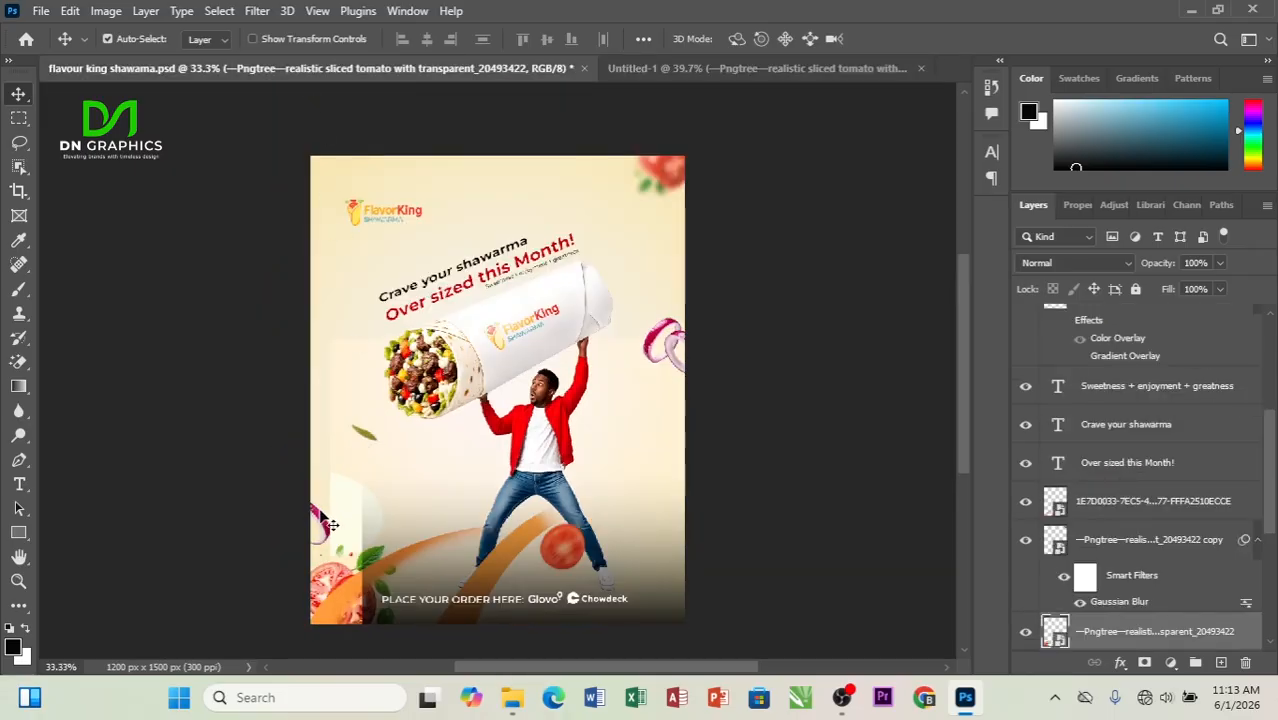
pyautogui.moveTo(320, 515); pyautogui.dragTo(625, 70)
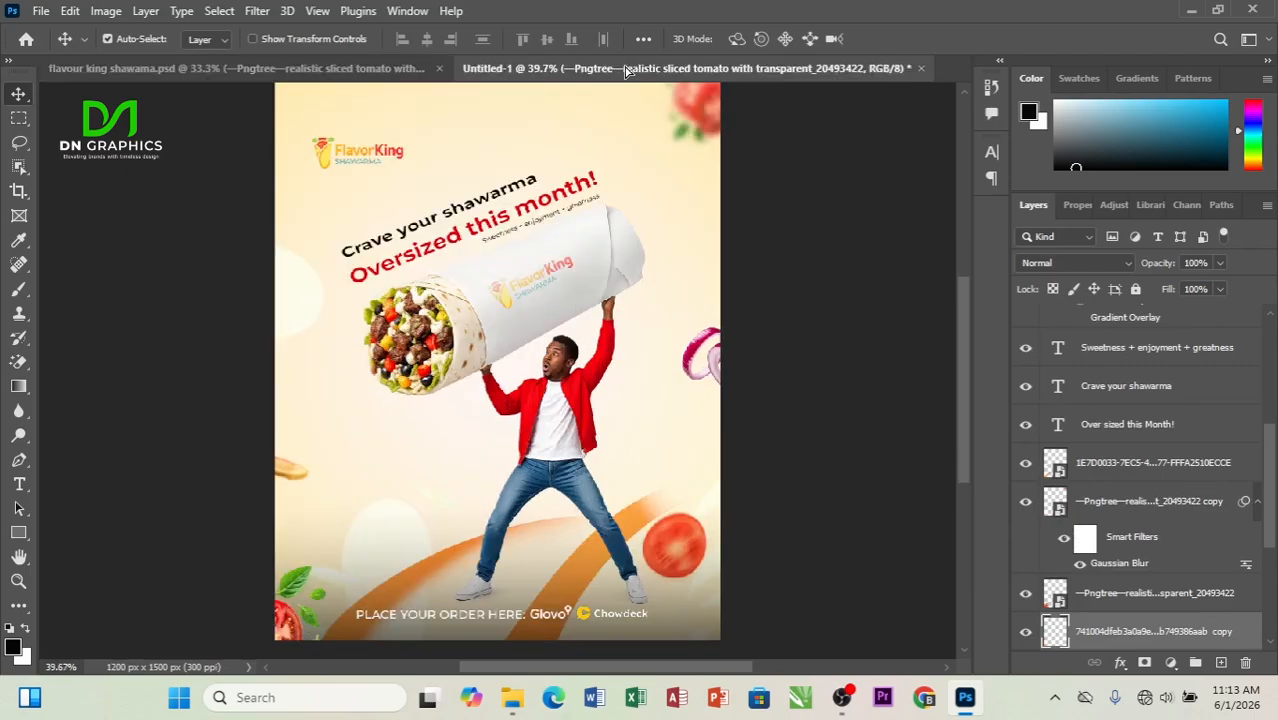
pyautogui.moveTo(278, 400); pyautogui.dragTo(276, 215)
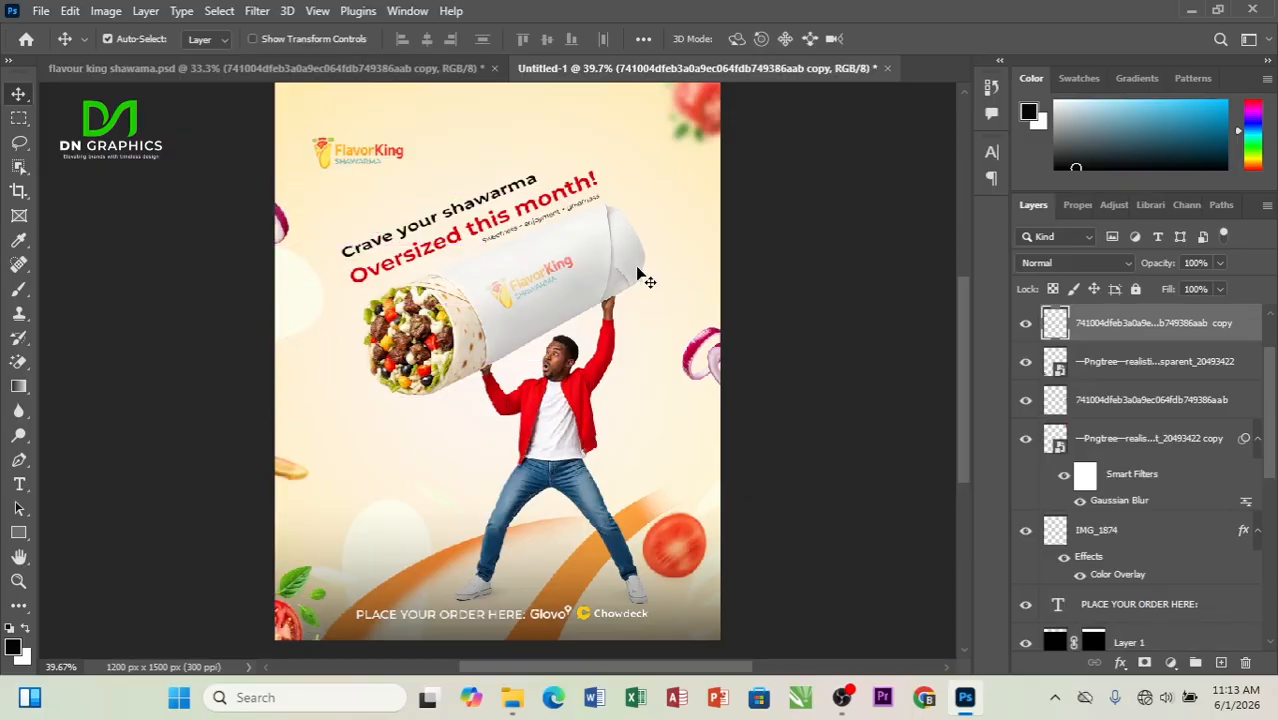
# Examine the whole flyer to check the overall composition and the placement of the tomato and onion decorations
pyautogui.scroll(-2, 655, 320)
pyautogui.scroll(3, 750, 374)
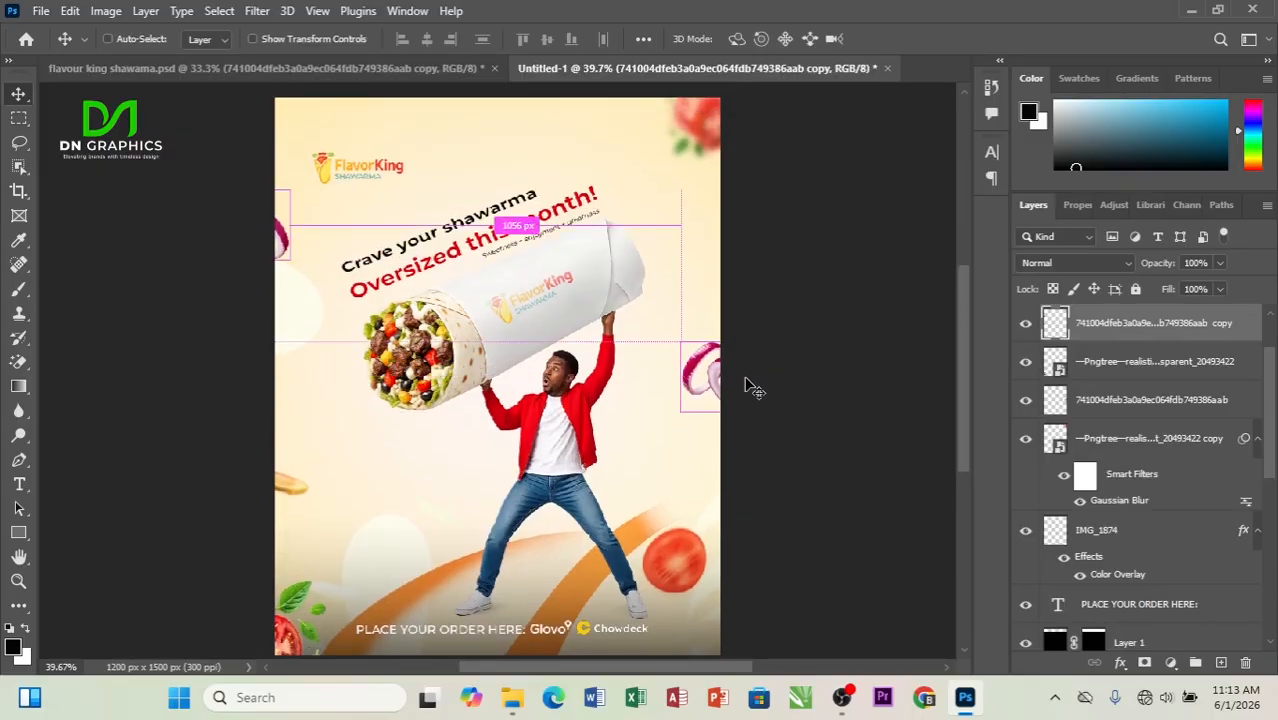
pyautogui.scroll(-1, 753, 388)
pyautogui.scroll(1, 753, 388)
pyautogui.scroll(-1, 753, 388)
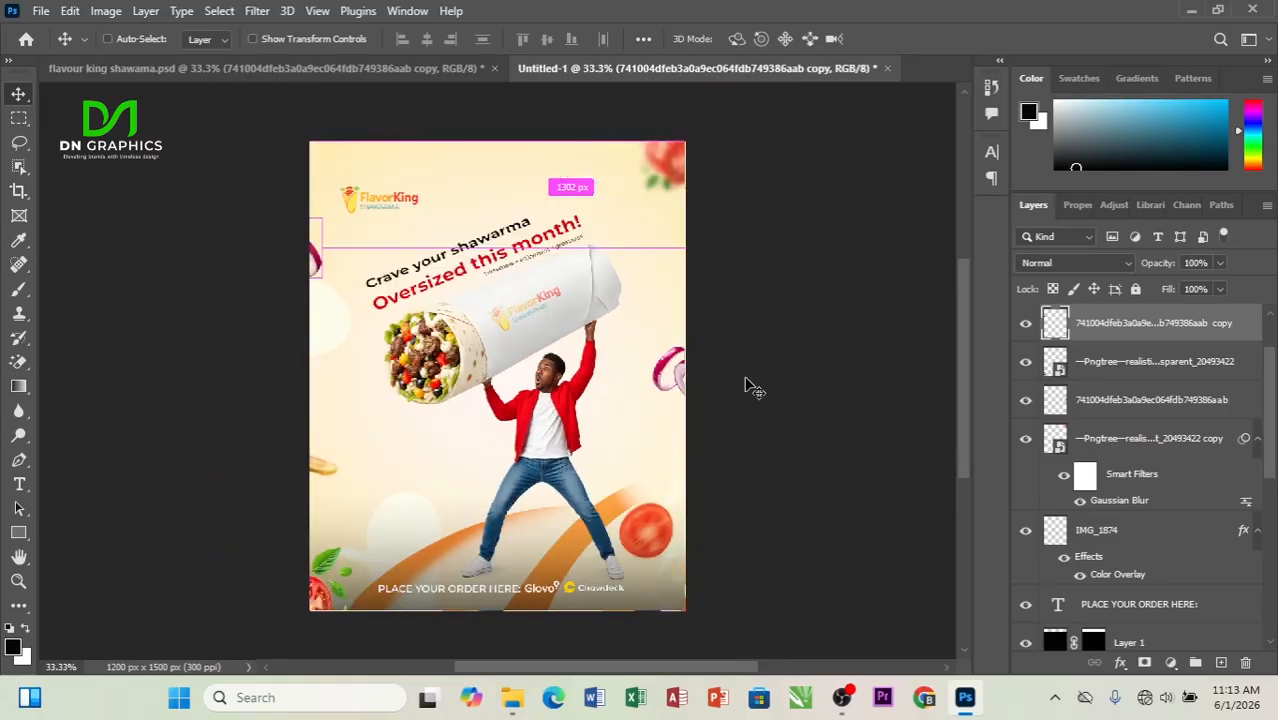
pyautogui.scroll(-1, 753, 388)
pyautogui.scroll(1, 753, 388)
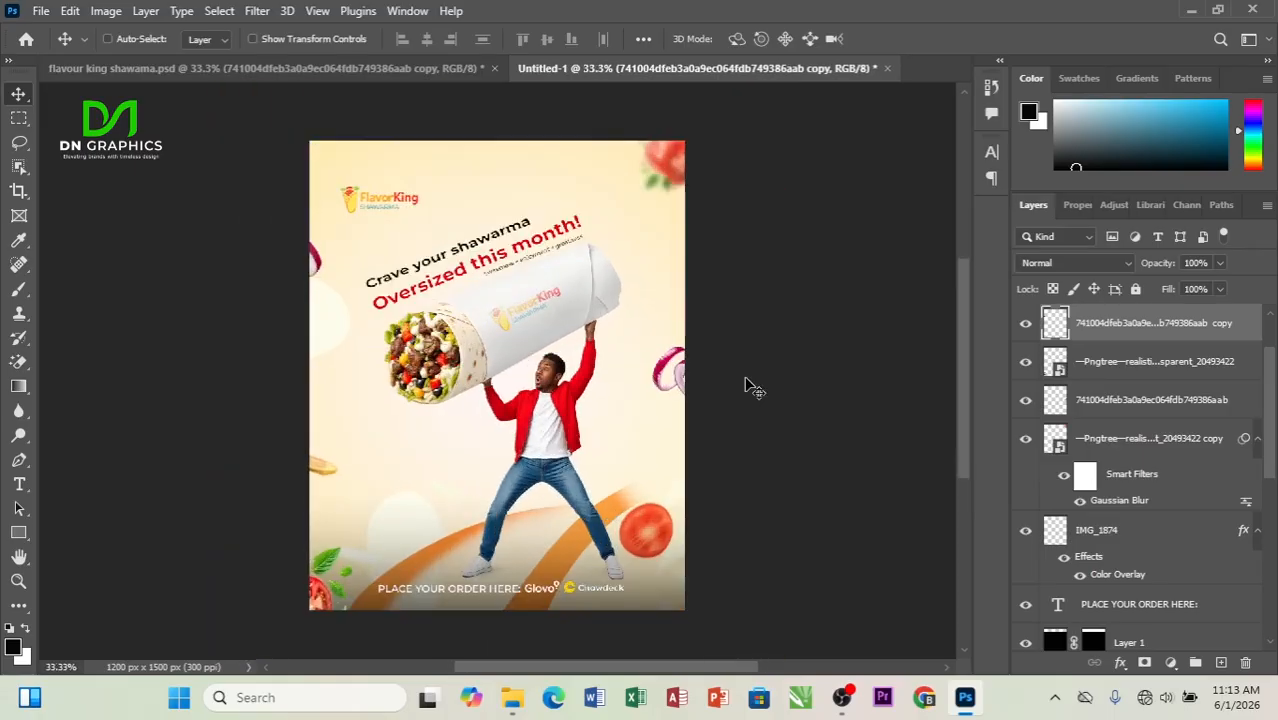
pyautogui.scroll(1, 753, 388)
pyautogui.scroll(-1, 753, 388)
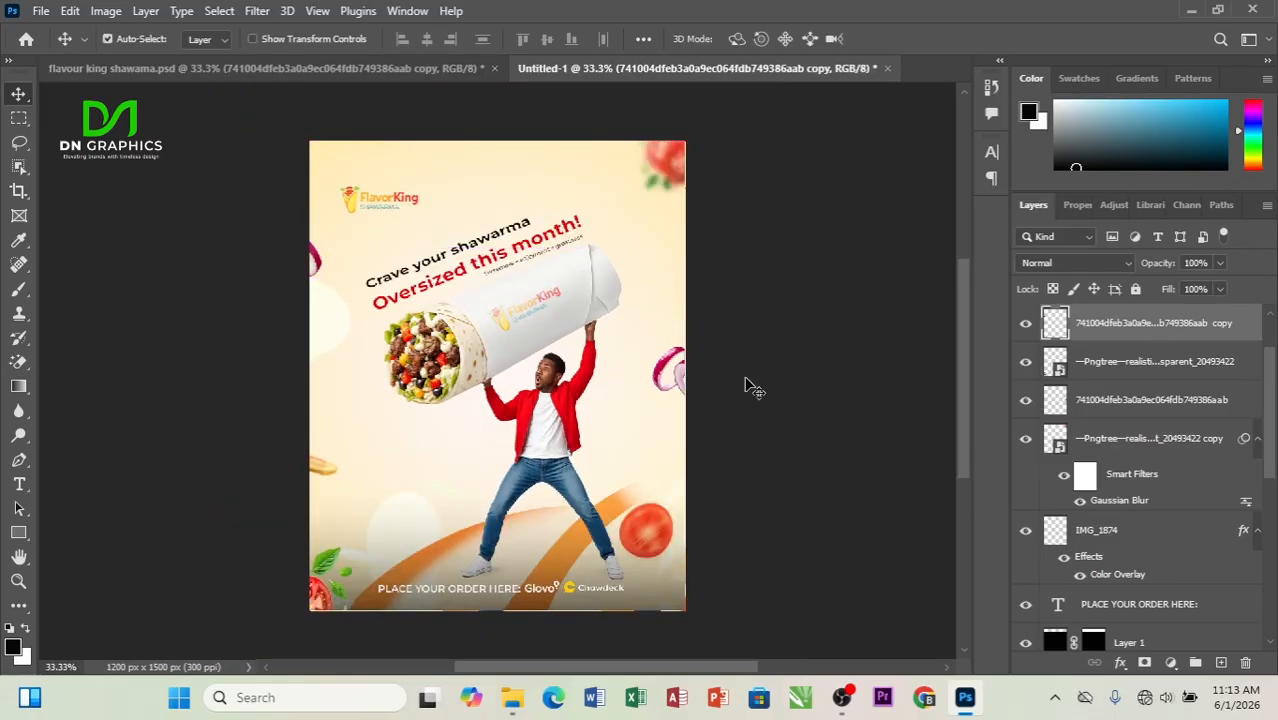